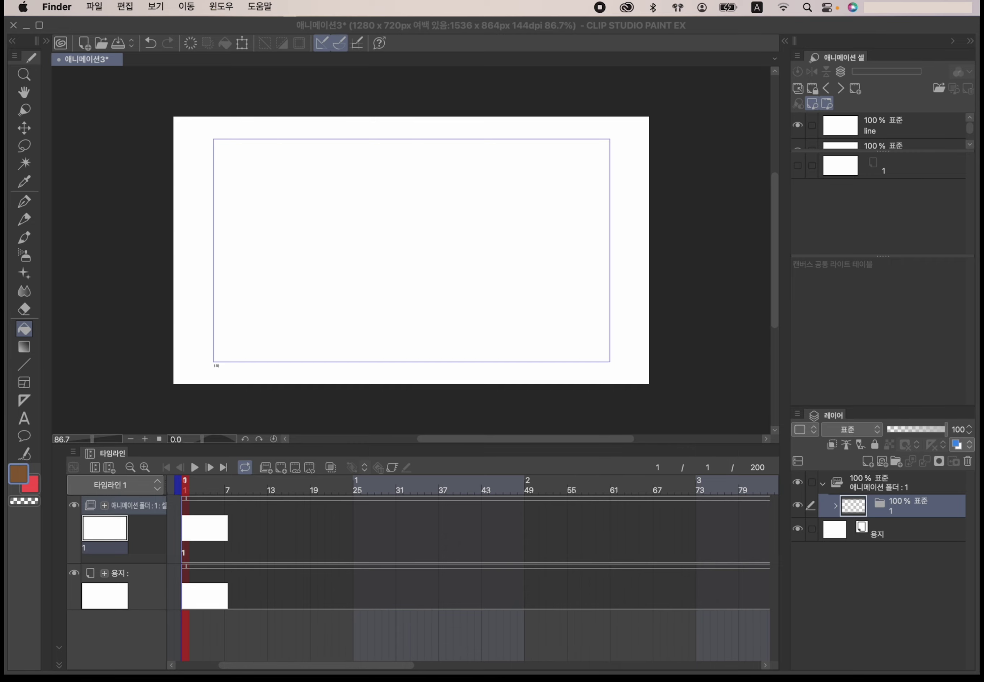
Step: Open the cell assignment (셀 지정) dialog for frame 1 and close it without choosing another layer
{"action": "left_click", "coordinate": [219, 485]}
{"action": "left_click", "coordinate": [186, 489]}
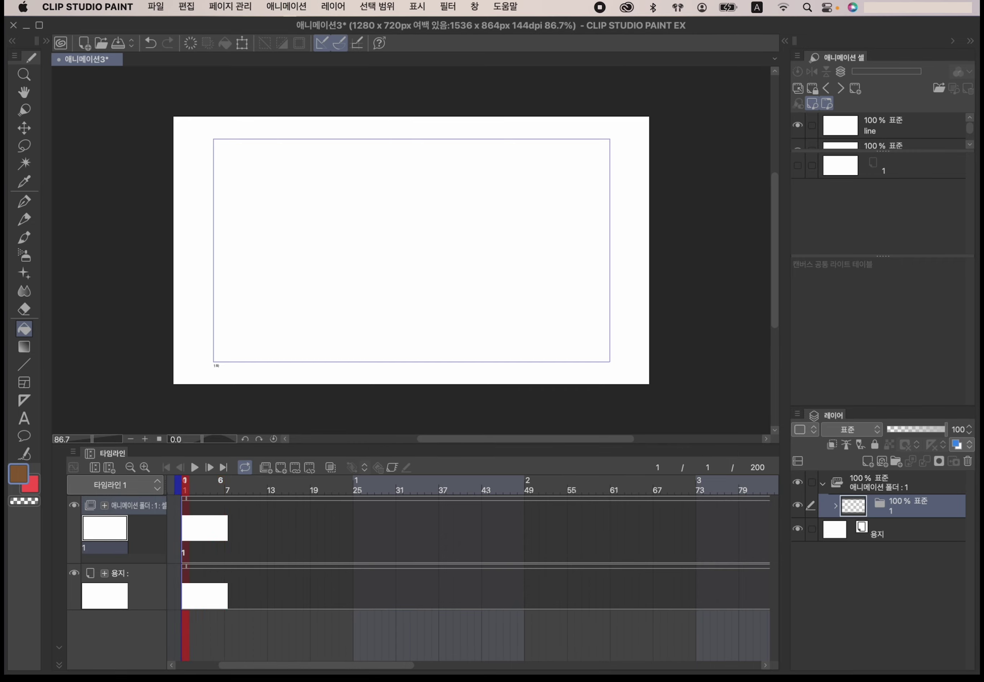
{"action": "left_click", "coordinate": [287, 6]}
{"action": "mouse_move", "coordinate": [322, 61]}
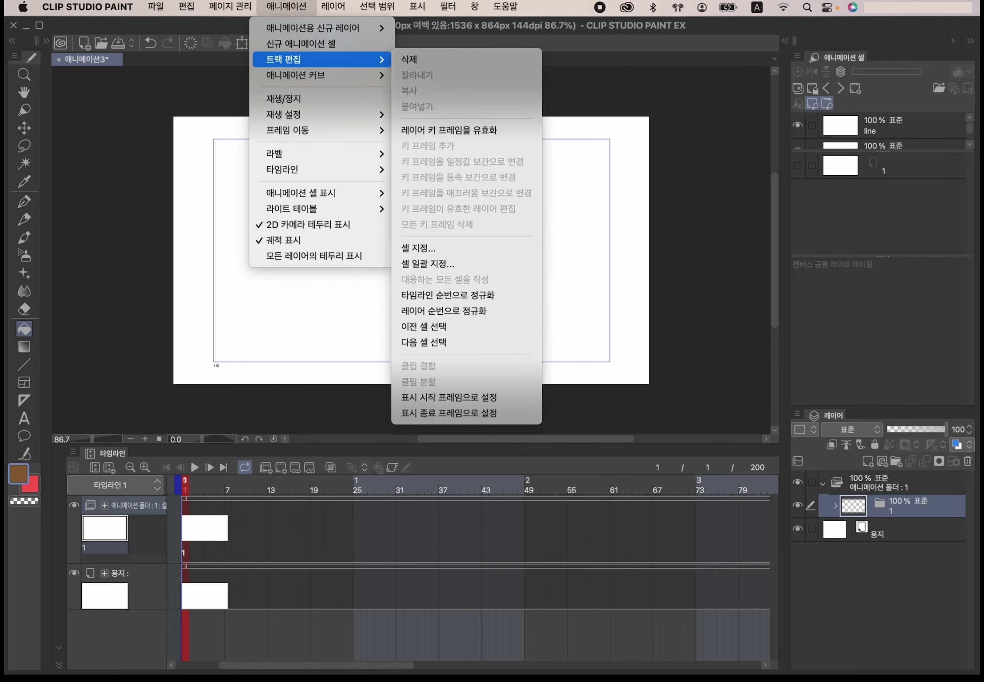
{"action": "left_click", "coordinate": [432, 246]}
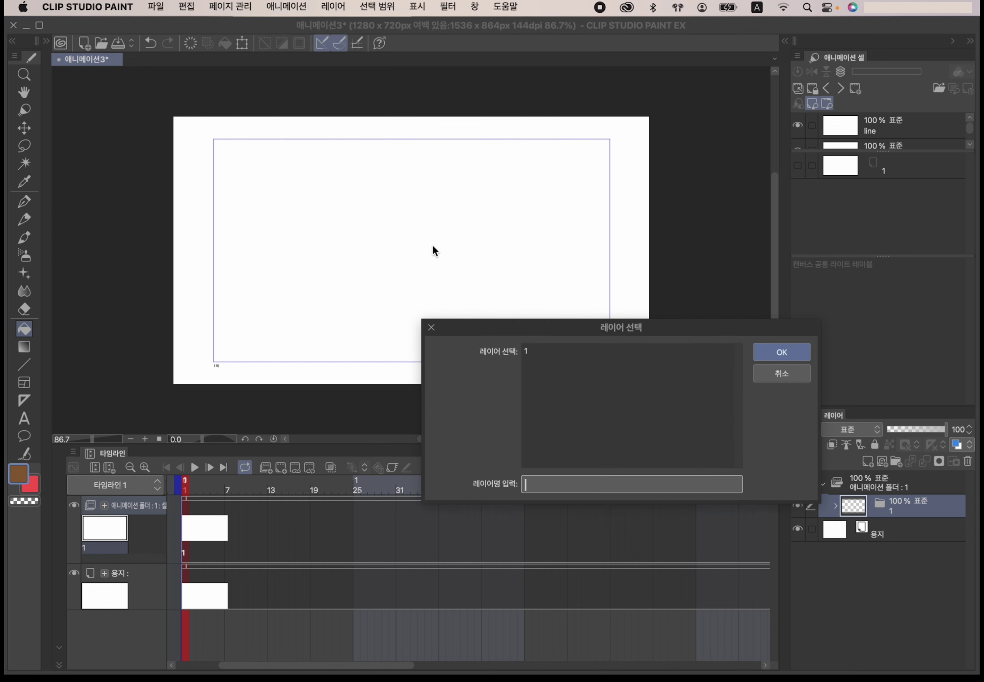
{"action": "key", "text": "Return"}
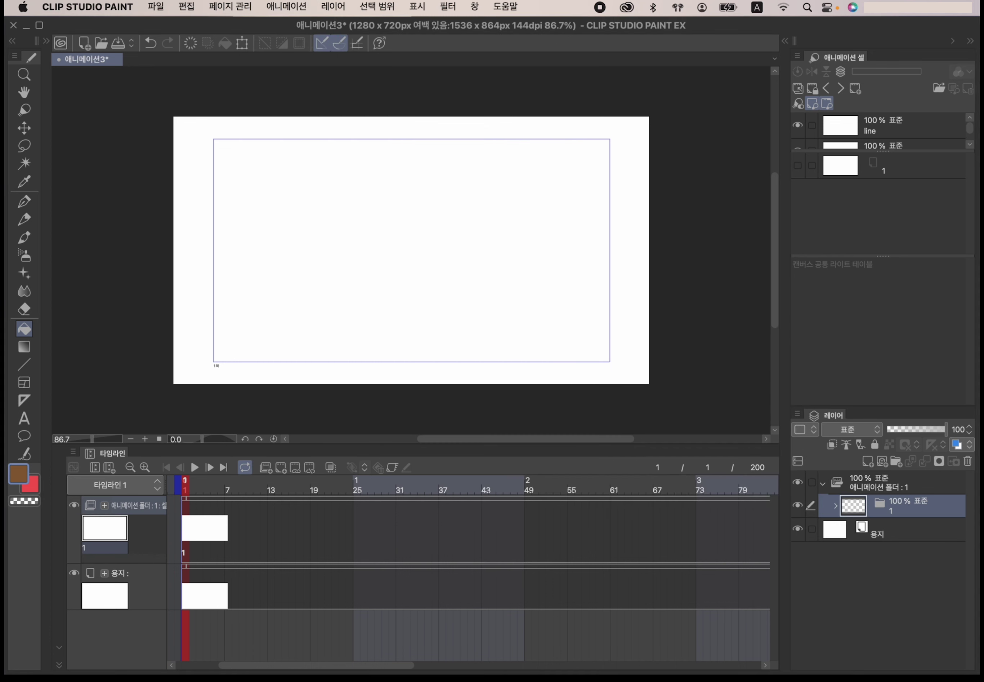
Step: Expand cell folder 1 and examine its line and col layers, ending with the folder itself selected
{"action": "left_click_drag", "start_coordinate": [185, 489], "coordinate": [200, 492]}
{"action": "left_click", "coordinate": [835, 506]}
{"action": "left_click", "coordinate": [908, 552]}
{"action": "left_click", "coordinate": [908, 534]}
{"action": "left_click", "coordinate": [908, 552]}
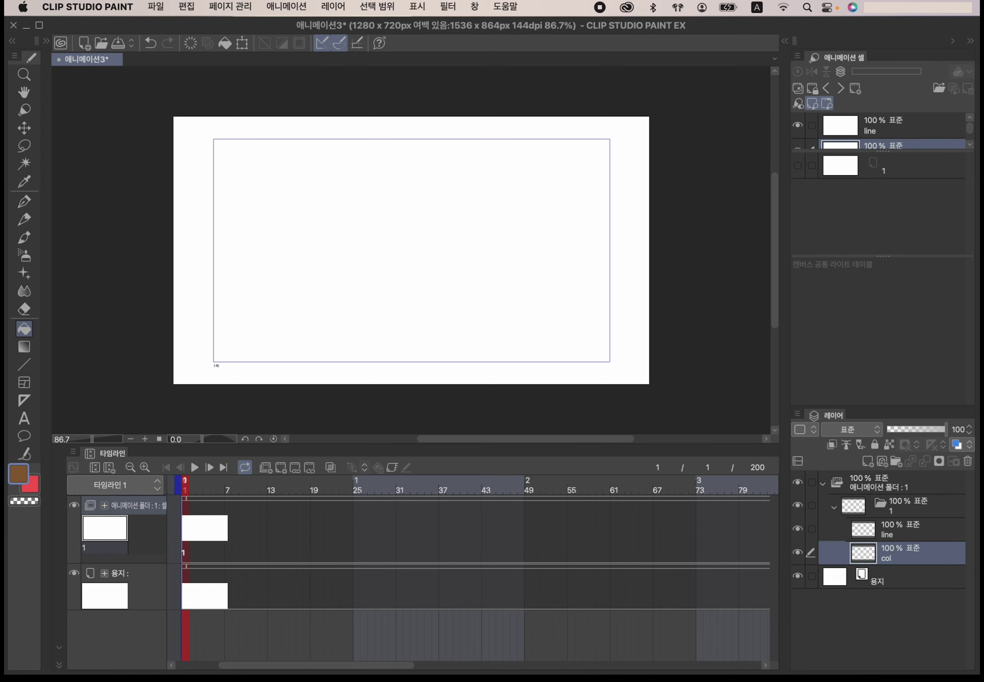
{"action": "left_click", "coordinate": [908, 531]}
{"action": "left_click", "coordinate": [890, 553]}
{"action": "left_click", "coordinate": [833, 507]}
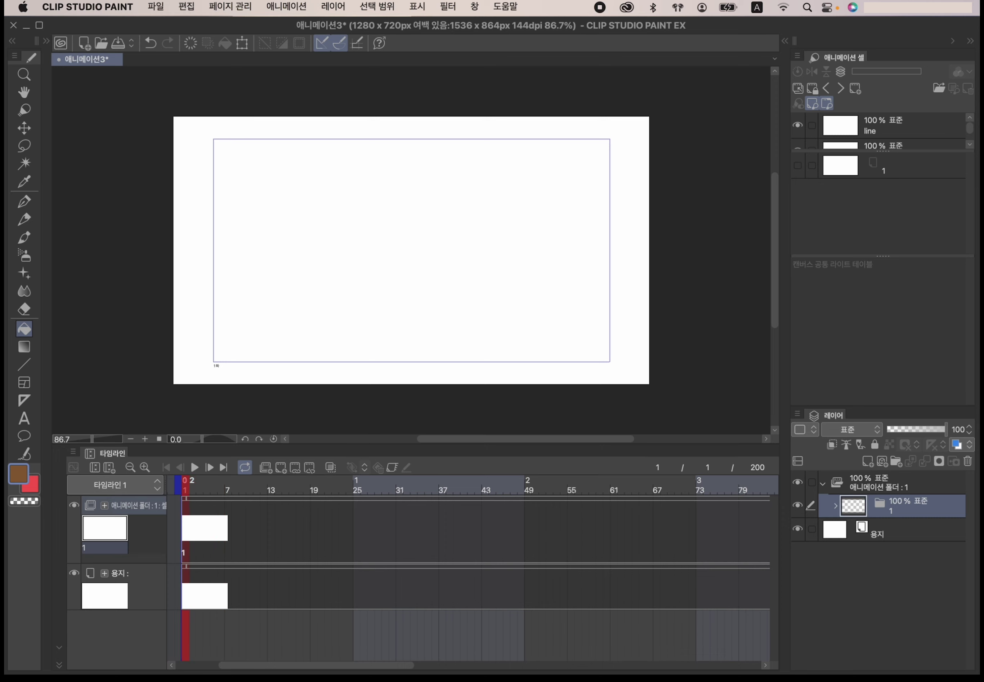
{"action": "left_click", "coordinate": [835, 506]}
{"action": "left_click", "coordinate": [902, 529]}
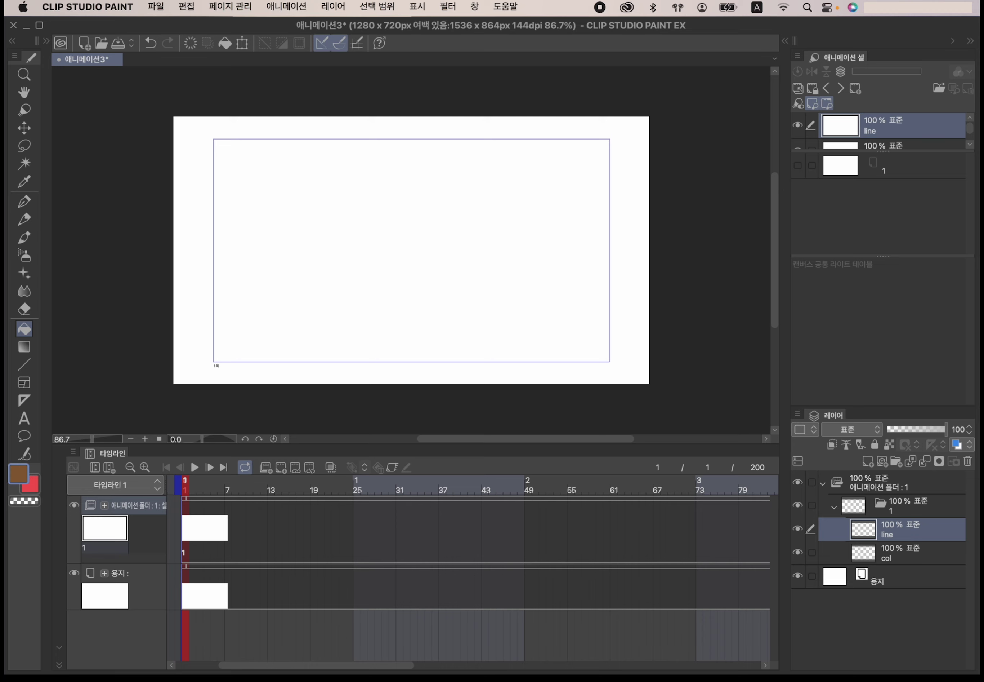
{"action": "left_click", "coordinate": [902, 506]}
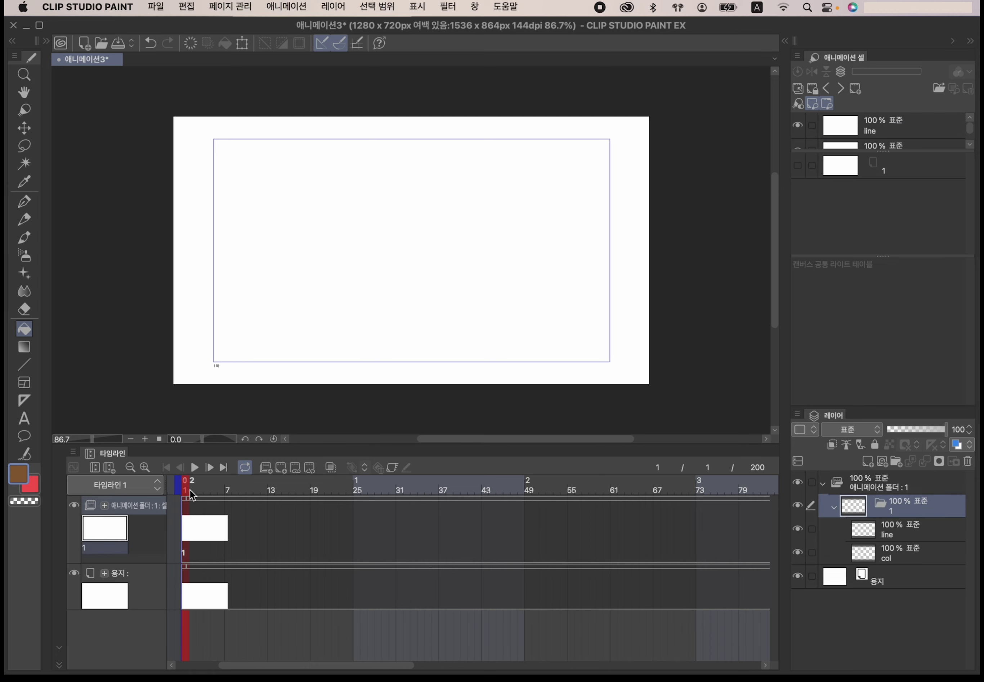
Step: Add nine new animation cells, 2 to 10, every three frames starting at frame 4
{"action": "left_click_drag", "start_coordinate": [192, 491], "coordinate": [207, 490]}
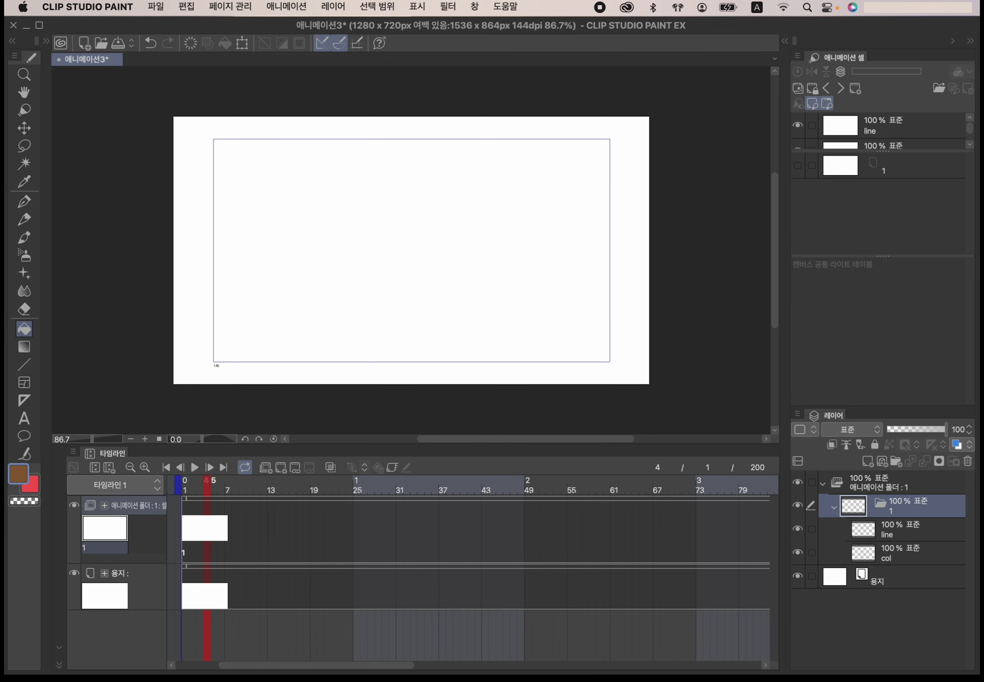
{"action": "left_click", "coordinate": [281, 467]}
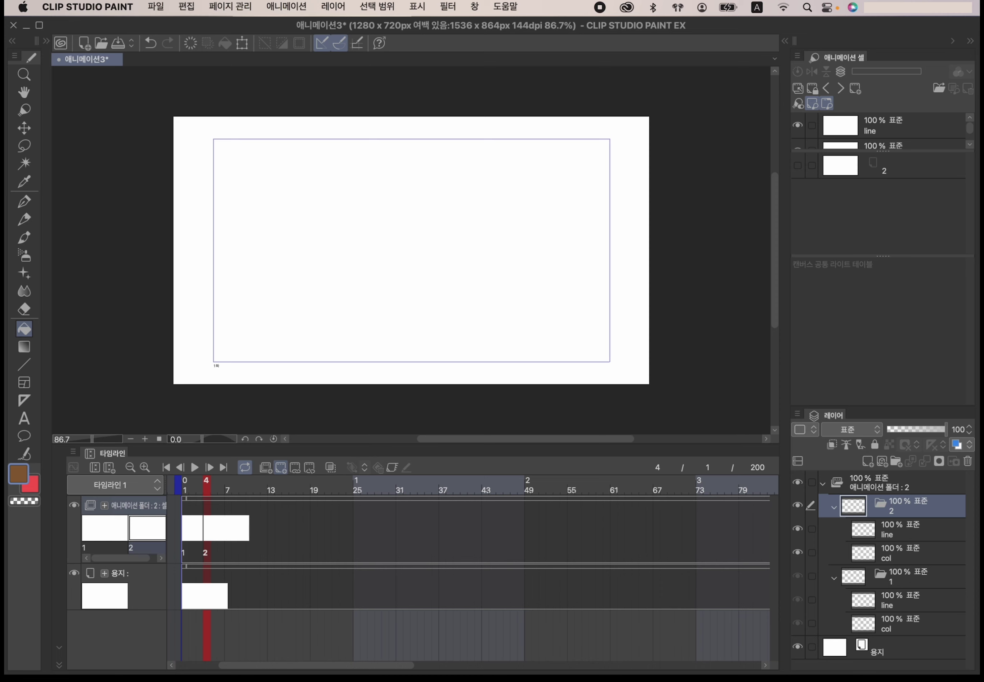
{"action": "left_click", "coordinate": [281, 467]}
{"action": "left_click", "coordinate": [281, 467]}
{"action": "left_click", "coordinate": [281, 467]}
{"action": "left_click", "coordinate": [281, 467]}
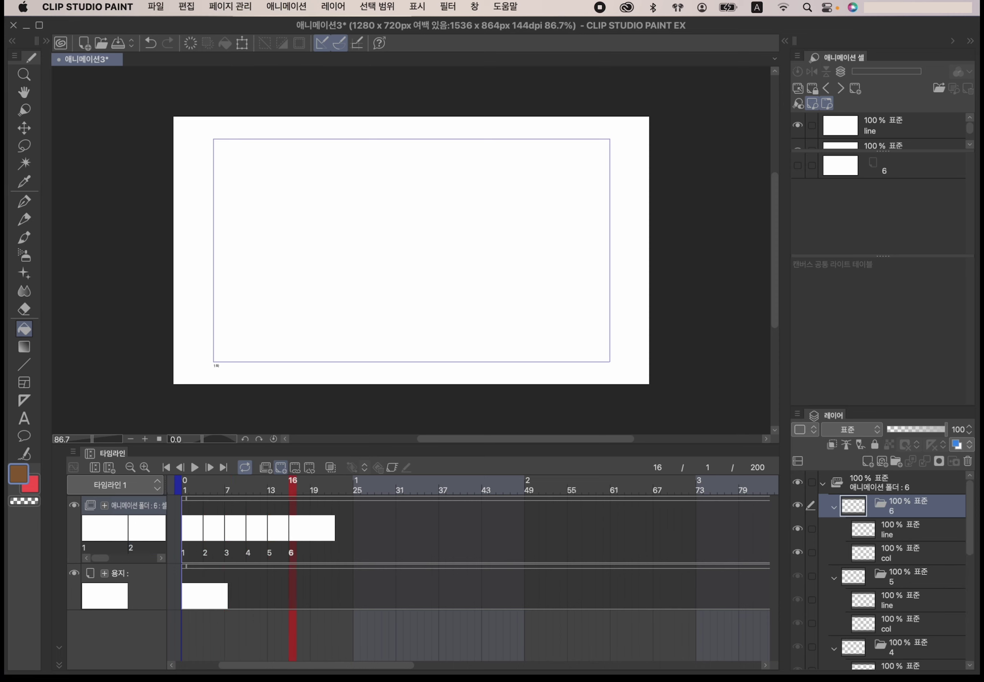
{"action": "left_click", "coordinate": [281, 467]}
{"action": "left_click", "coordinate": [283, 465]}
{"action": "left_click", "coordinate": [283, 465]}
{"action": "left_click", "coordinate": [283, 465]}
{"action": "left_click", "coordinate": [295, 467]}
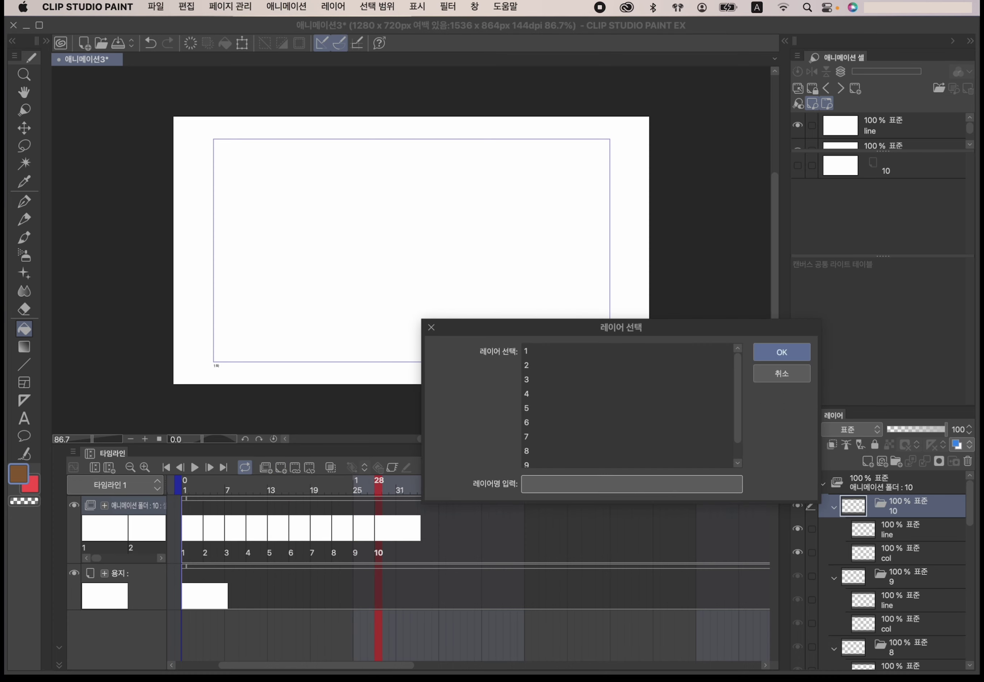
{"action": "left_click", "coordinate": [781, 373]}
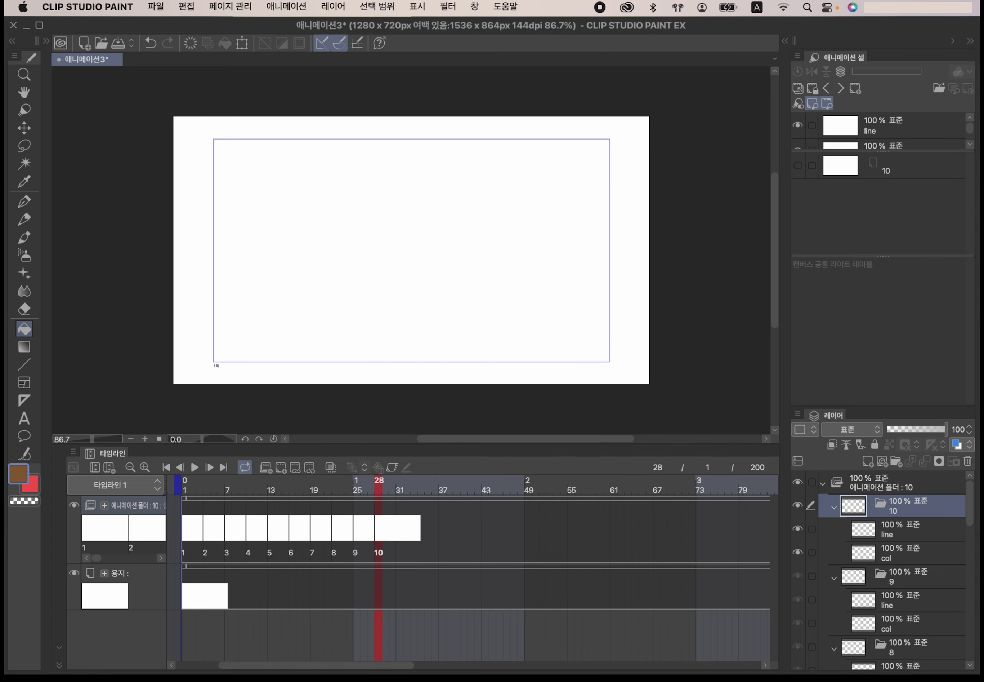
Step: Collapse the folders of cells 10 down to 1 in the layer list
{"action": "left_click", "coordinate": [834, 507]}
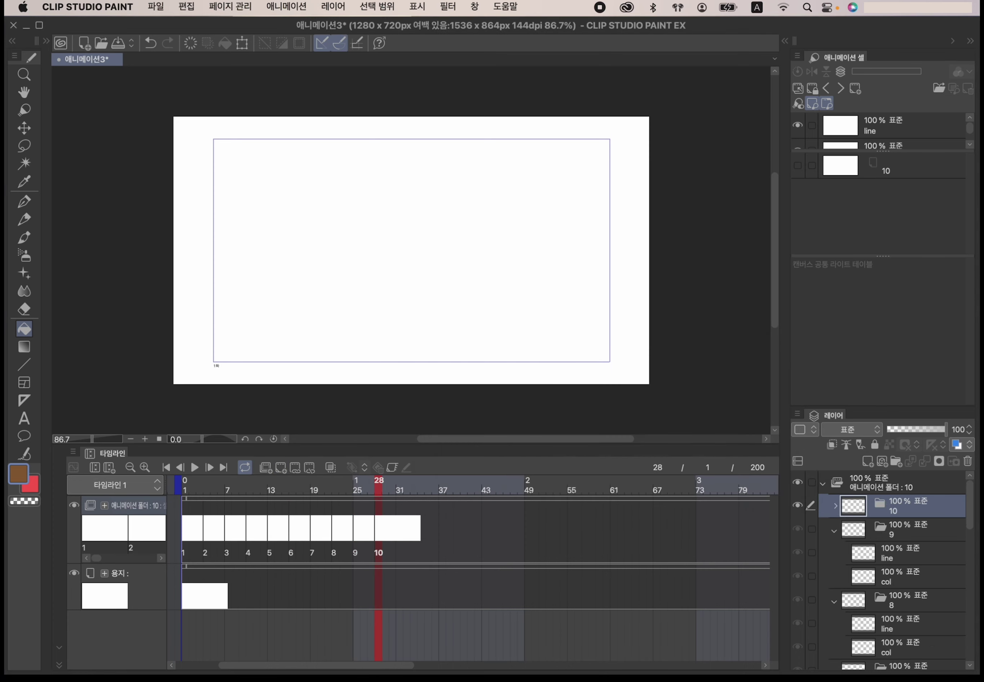
{"action": "left_click", "coordinate": [833, 530]}
{"action": "left_click", "coordinate": [835, 553]}
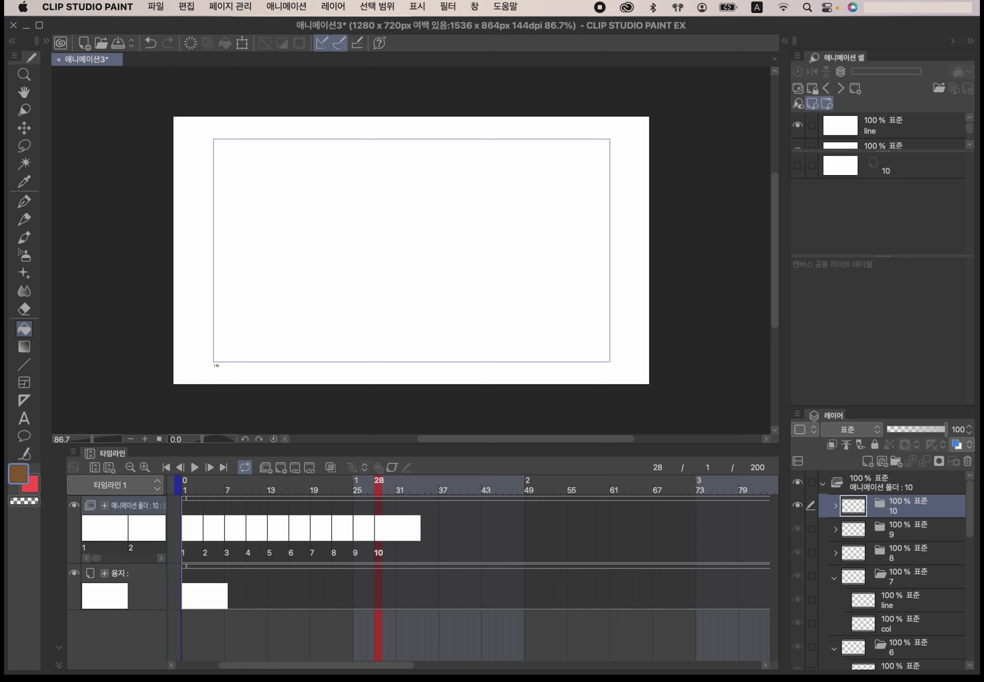
{"action": "left_click", "coordinate": [833, 578]}
{"action": "left_click", "coordinate": [834, 600]}
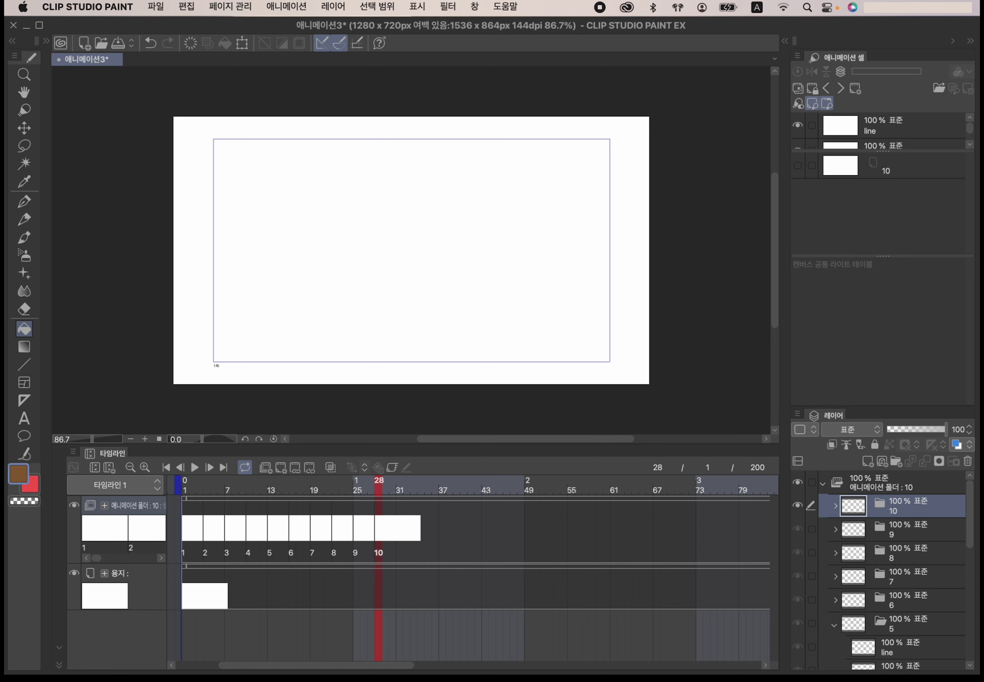
{"action": "left_click", "coordinate": [833, 624]}
{"action": "scroll", "coordinate": [970, 575], "scroll_direction": "down", "scroll_amount": 5}
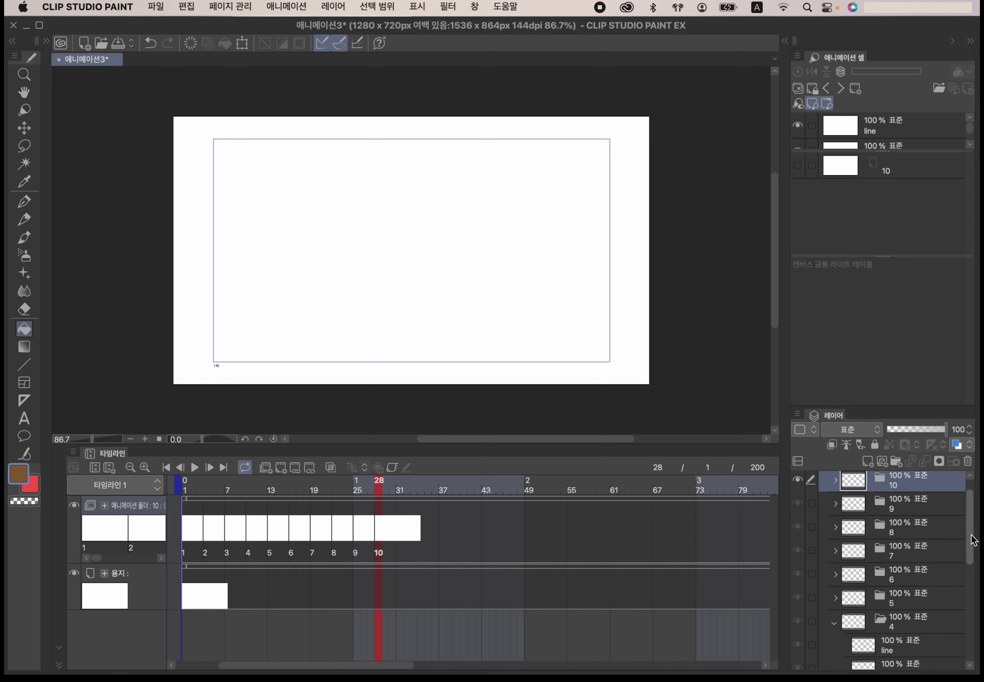
{"action": "left_click", "coordinate": [835, 528]}
{"action": "left_click", "coordinate": [835, 527]}
{"action": "left_click", "coordinate": [835, 546]}
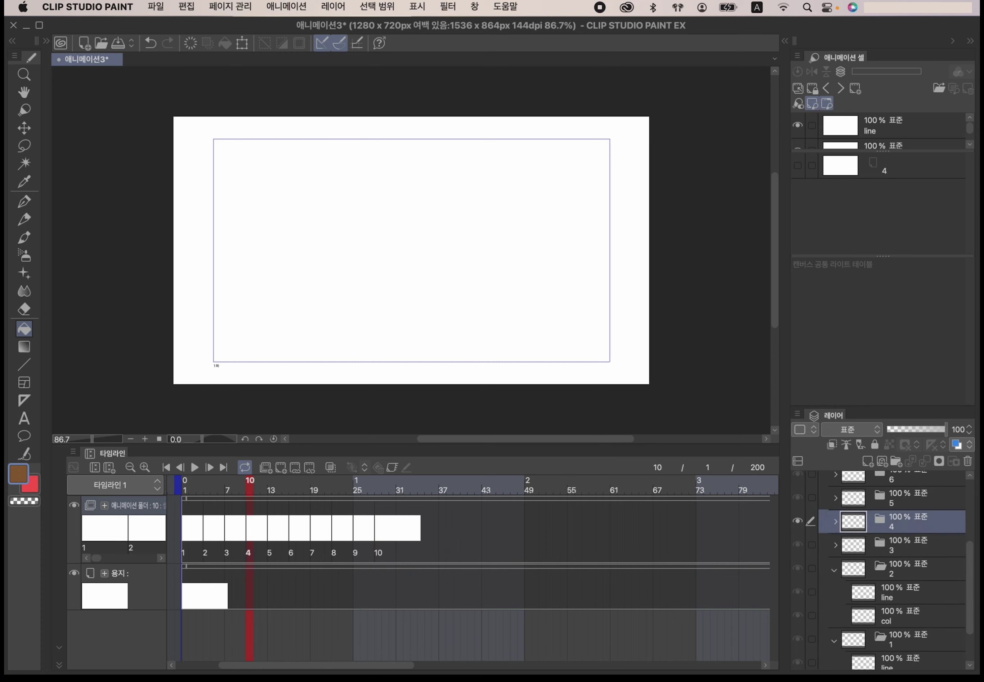
{"action": "left_click", "coordinate": [834, 571]}
{"action": "left_click", "coordinate": [835, 593]}
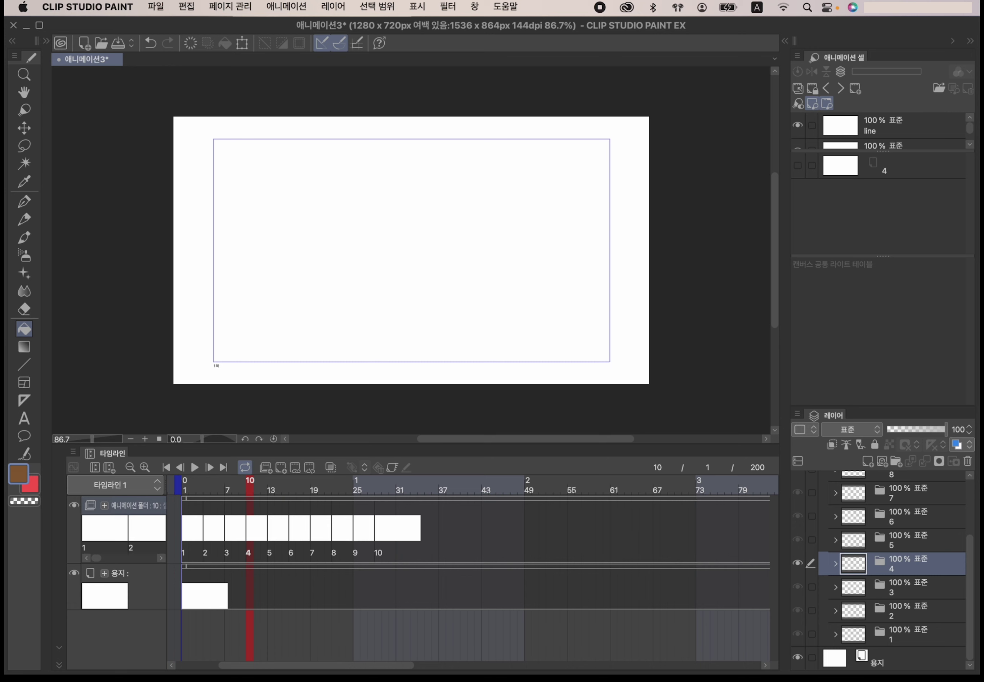
Step: Add a new raster layer above line in cell folder 1 and name it rugh
{"action": "left_click", "coordinate": [835, 633]}
{"action": "scroll", "coordinate": [891, 571], "scroll_direction": "down", "scroll_amount": 2}
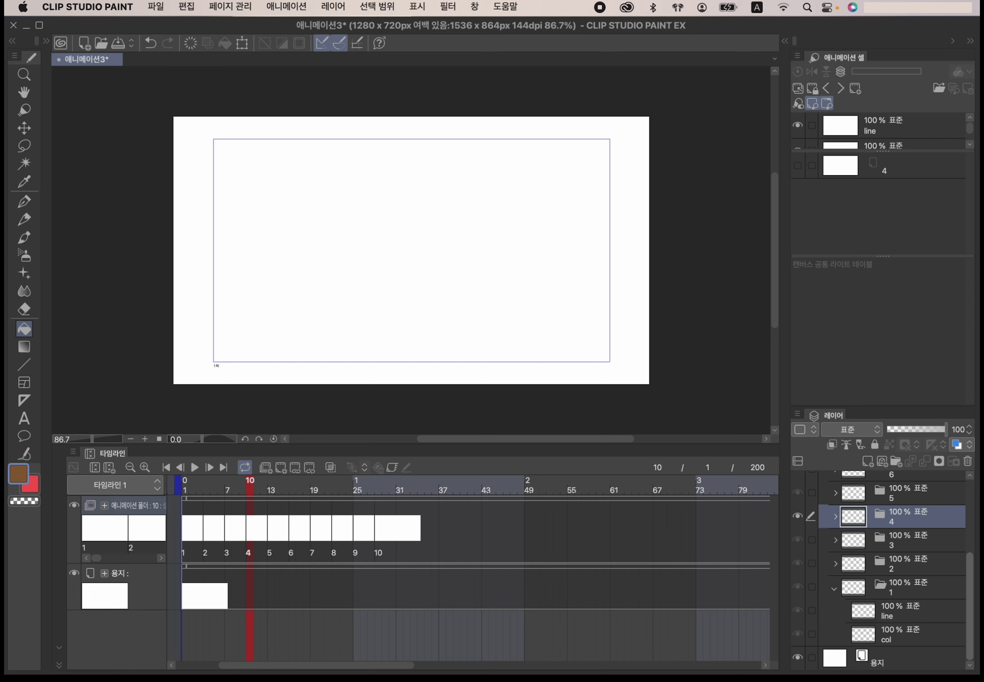
{"action": "left_click", "coordinate": [905, 586]}
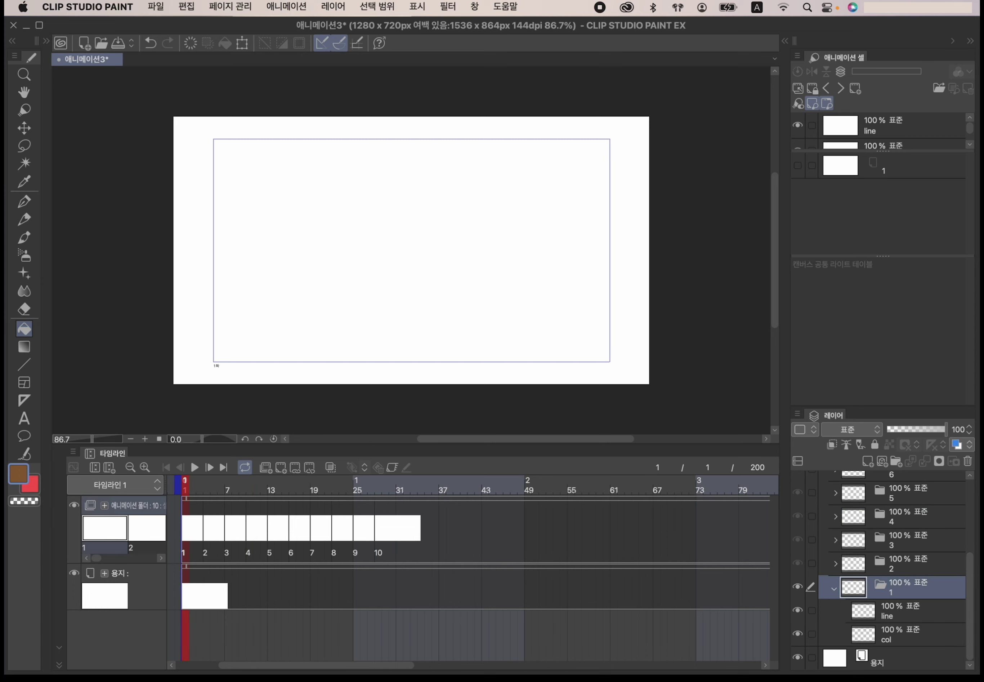
{"action": "left_click", "coordinate": [868, 460]}
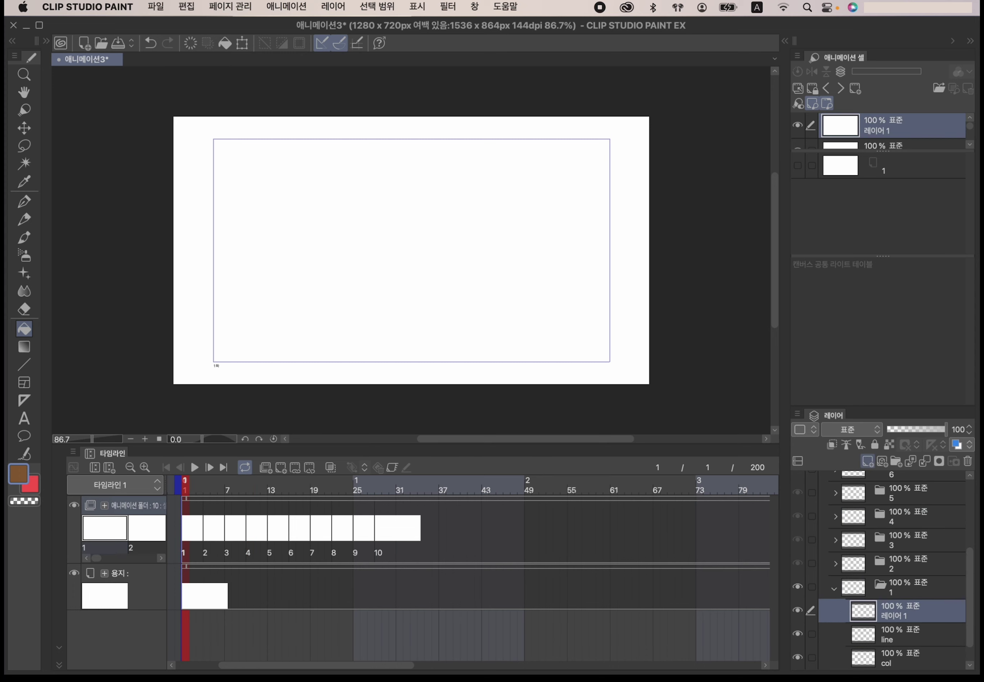
{"action": "double_click", "coordinate": [898, 614]}
{"action": "type", "text": "rugh"}
{"action": "key", "text": "Return"}
Step: Sketch a rough blue (3685DB) circle in the frame's lower-left corner with the pencil, and move the rugh layer below line
{"action": "key", "text": "p"}
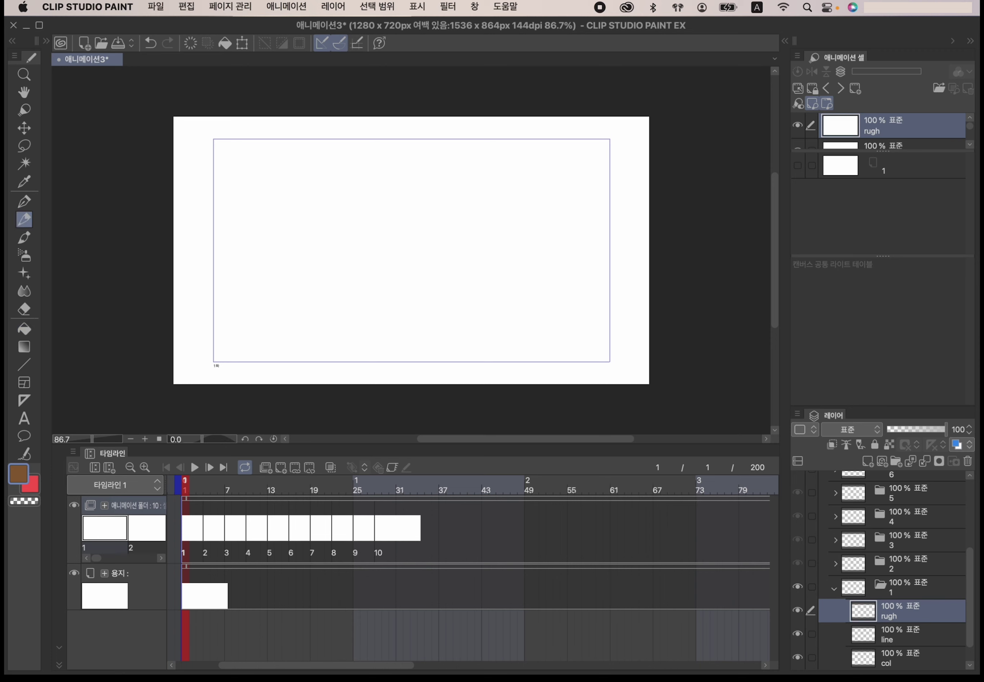
{"action": "left_click", "coordinate": [19, 472]}
{"action": "mouse_move", "coordinate": [506, 375]}
{"action": "left_mouse_down"}
{"action": "mouse_move", "coordinate": [507, 352]}
{"action": "mouse_move", "coordinate": [506, 361]}
{"action": "left_mouse_up"}
{"action": "left_click_drag", "start_coordinate": [442, 349], "coordinate": [445, 314]}
{"action": "left_click", "coordinate": [655, 248]}
{"action": "mouse_move", "coordinate": [287, 295]}
{"action": "left_mouse_down"}
{"action": "mouse_move", "coordinate": [292, 347]}
{"action": "mouse_move", "coordinate": [249, 303]}
{"action": "mouse_move", "coordinate": [307, 321]}
{"action": "mouse_move", "coordinate": [256, 351]}
{"action": "mouse_move", "coordinate": [262, 292]}
{"action": "mouse_move", "coordinate": [309, 317]}
{"action": "left_mouse_up"}
{"action": "left_click_drag", "start_coordinate": [248, 303], "coordinate": [243, 310]}
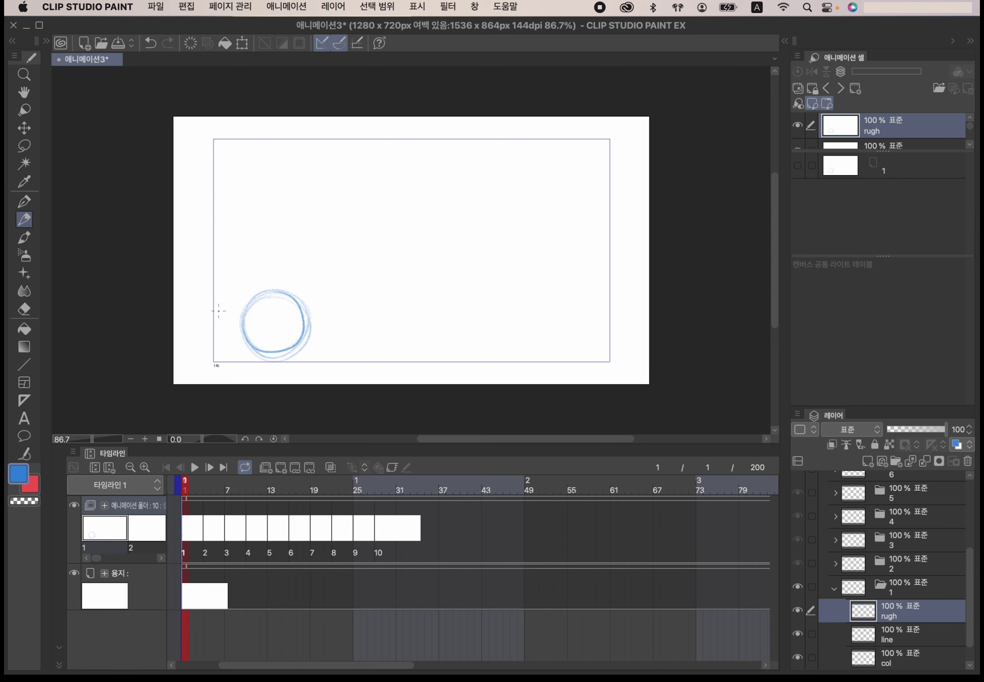
{"action": "left_click_drag", "start_coordinate": [901, 611], "coordinate": [853, 643]}
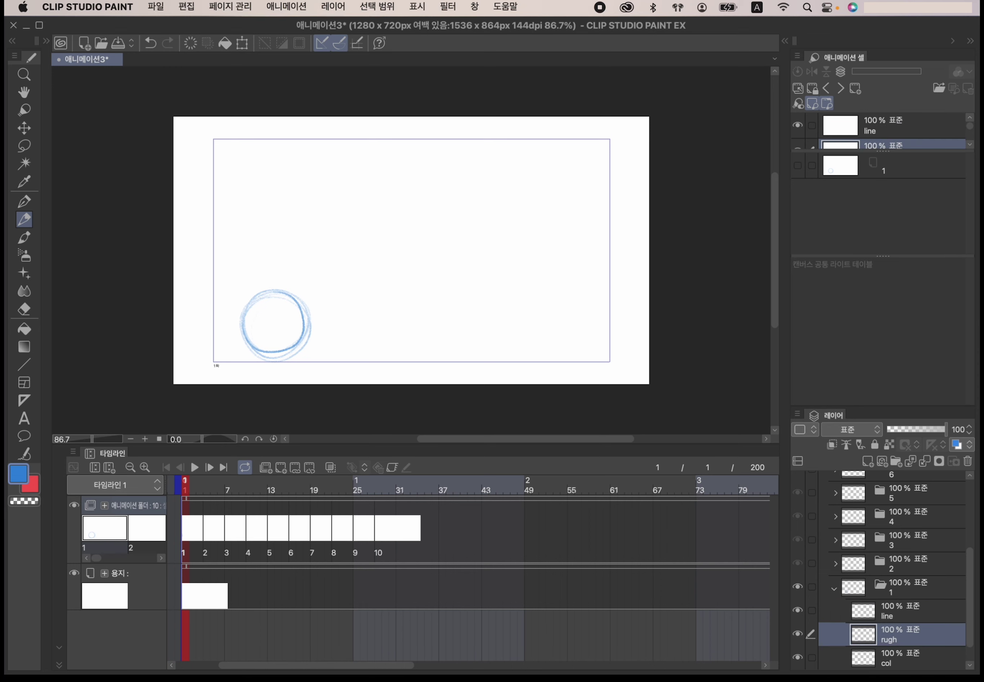
Step: Ink a black circle with the G-pen on cell 1's line layer, tracing the rough blue sketch
{"action": "left_click", "coordinate": [902, 610]}
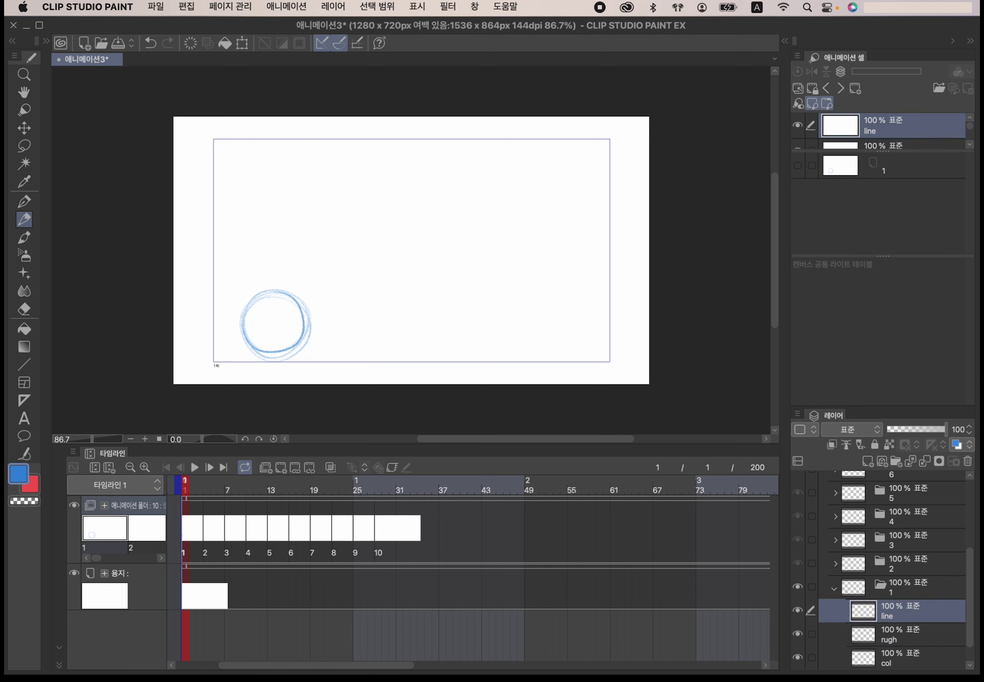
{"action": "left_click", "coordinate": [24, 201]}
{"action": "mouse_move", "coordinate": [299, 345]}
{"action": "left_mouse_down"}
{"action": "mouse_move", "coordinate": [252, 353]}
{"action": "mouse_move", "coordinate": [245, 317]}
{"action": "mouse_move", "coordinate": [272, 292]}
{"action": "mouse_move", "coordinate": [307, 312]}
{"action": "left_mouse_up"}
{"action": "key", "text": "super+z"}
{"action": "left_click", "coordinate": [26, 467]}
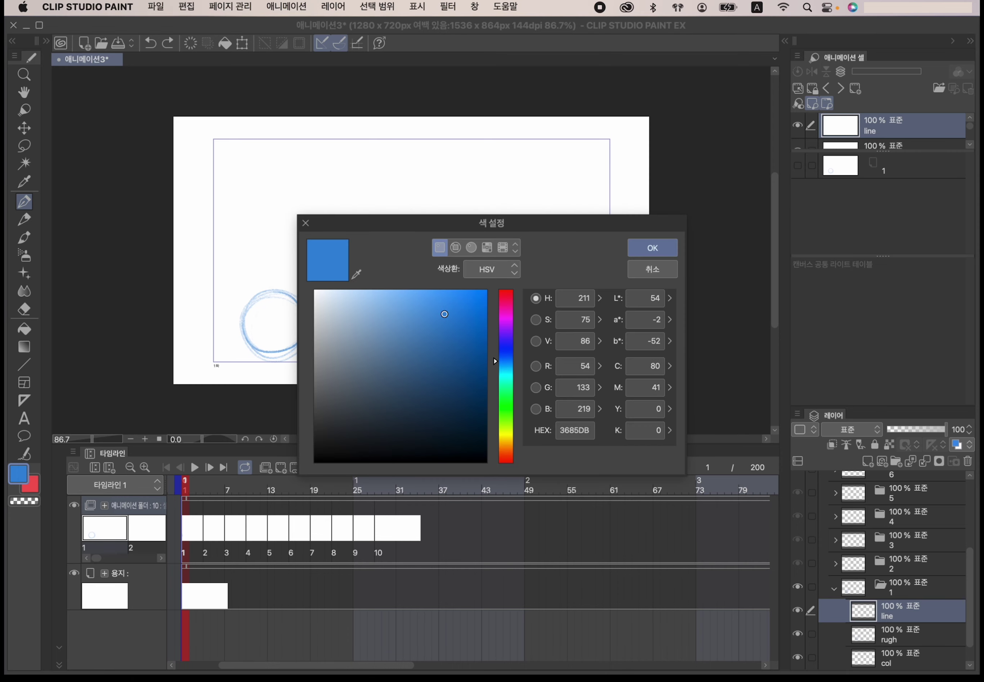
{"action": "left_click", "coordinate": [315, 462]}
{"action": "left_click", "coordinate": [666, 245]}
{"action": "mouse_move", "coordinate": [303, 336]}
{"action": "left_mouse_down"}
{"action": "mouse_move", "coordinate": [259, 357]}
{"action": "mouse_move", "coordinate": [239, 326]}
{"action": "mouse_move", "coordinate": [280, 290]}
{"action": "mouse_move", "coordinate": [310, 324]}
{"action": "mouse_move", "coordinate": [292, 345]}
{"action": "mouse_move", "coordinate": [253, 342]}
{"action": "mouse_move", "coordinate": [279, 294]}
{"action": "mouse_move", "coordinate": [311, 329]}
{"action": "mouse_move", "coordinate": [294, 348]}
{"action": "left_mouse_up"}
{"action": "key", "text": "super+z"}
{"action": "key", "text": "super+z"}
{"action": "mouse_move", "coordinate": [273, 293]}
{"action": "left_mouse_down"}
{"action": "mouse_move", "coordinate": [290, 351]}
{"action": "mouse_move", "coordinate": [264, 294]}
{"action": "left_mouse_up"}
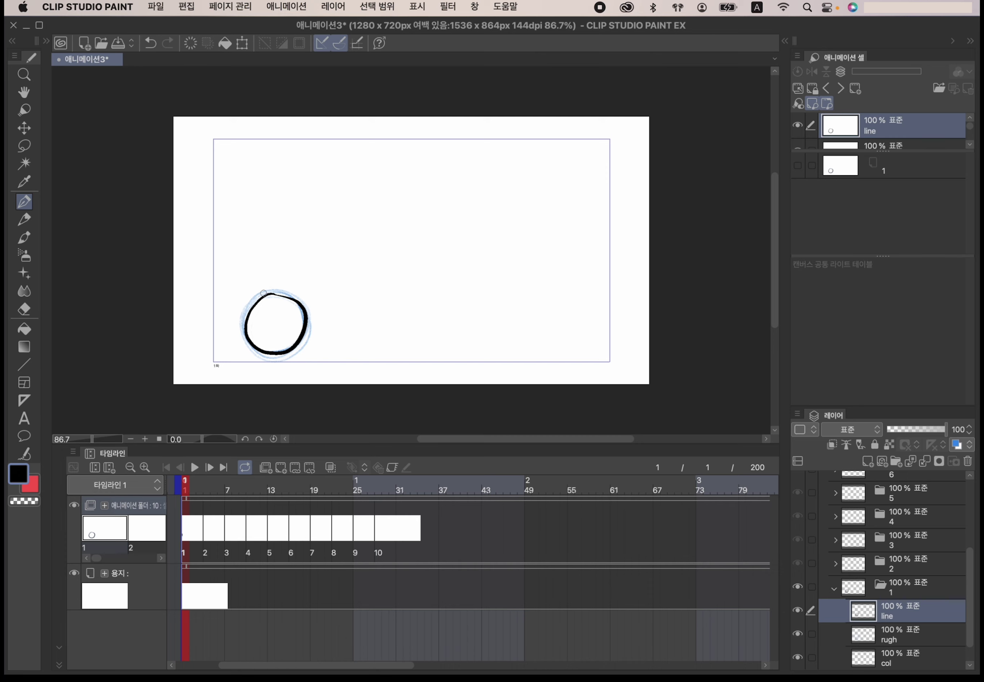
Step: Toggle the rugh layer's visibility to compare the inked circle with the sketch, leaving rugh hidden
{"action": "left_click_drag", "start_coordinate": [266, 486], "coordinate": [176, 517]}
{"action": "left_click_drag", "start_coordinate": [970, 595], "coordinate": [970, 621]}
{"action": "left_click", "coordinate": [798, 621]}
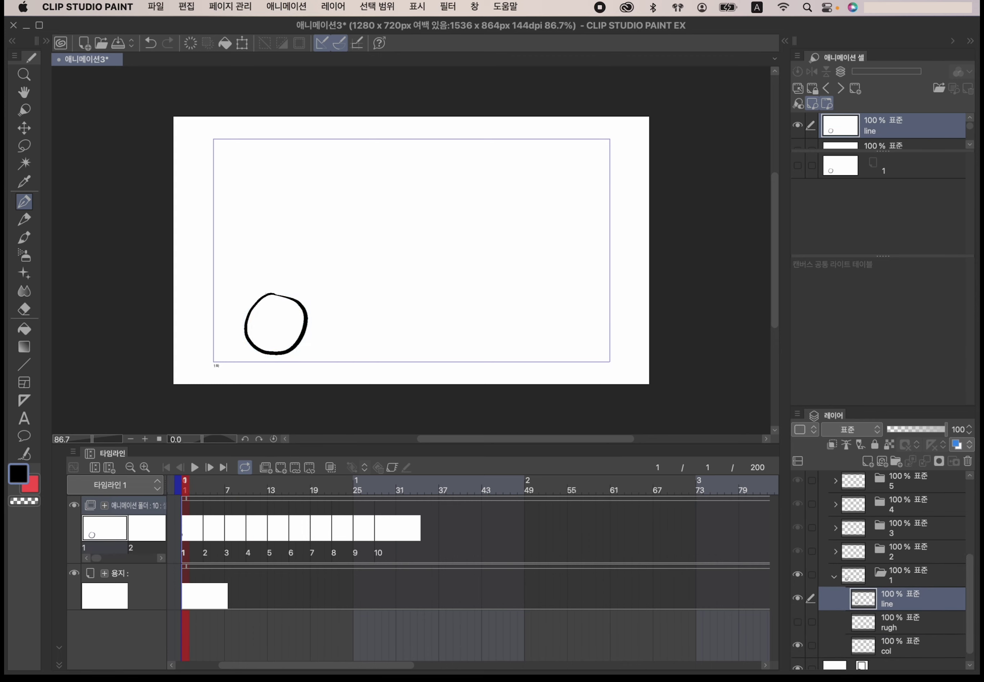
{"action": "left_click", "coordinate": [797, 621]}
{"action": "left_click", "coordinate": [797, 622]}
Step: Expand the tool palettes and examine the G-pen's anti-aliasing options without changing them
{"action": "left_click", "coordinate": [47, 41]}
{"action": "left_click", "coordinate": [250, 329]}
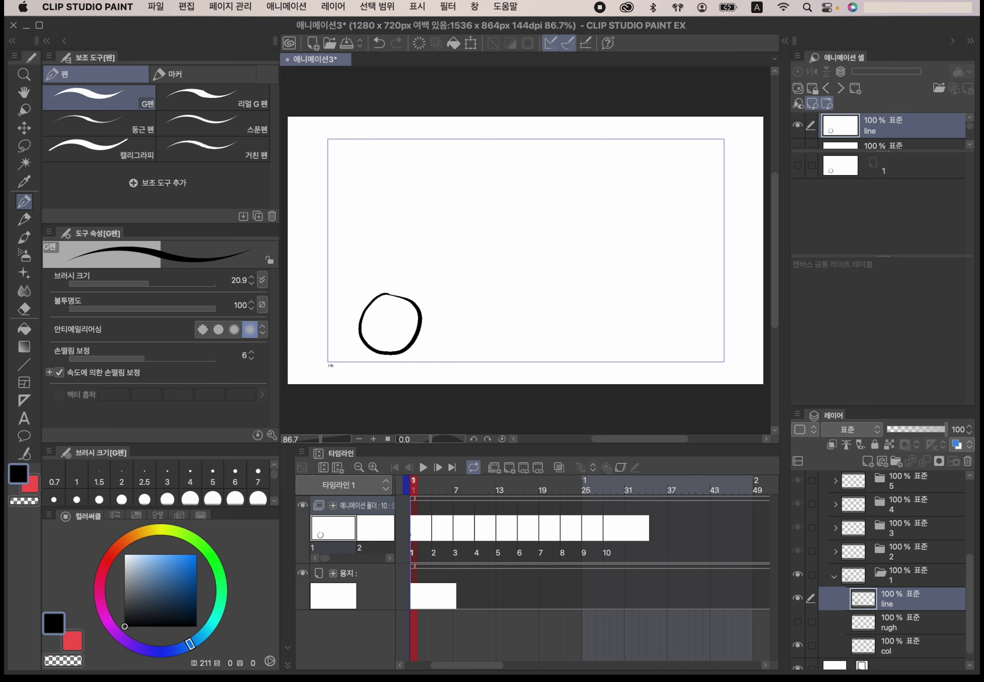
{"action": "left_click", "coordinate": [262, 332]}
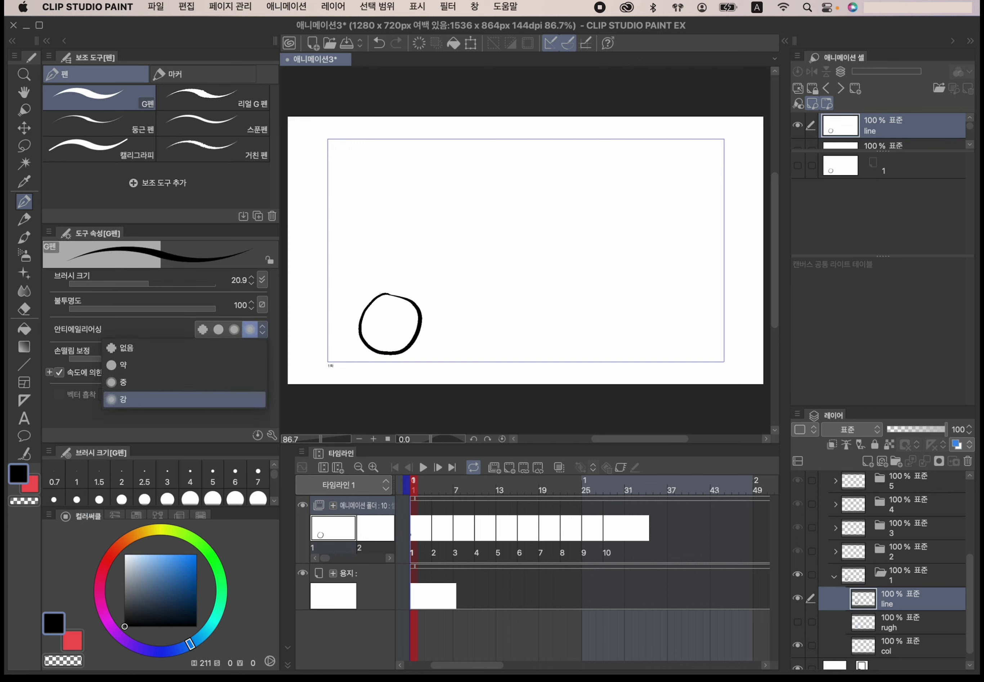
{"action": "key", "text": "Escape"}
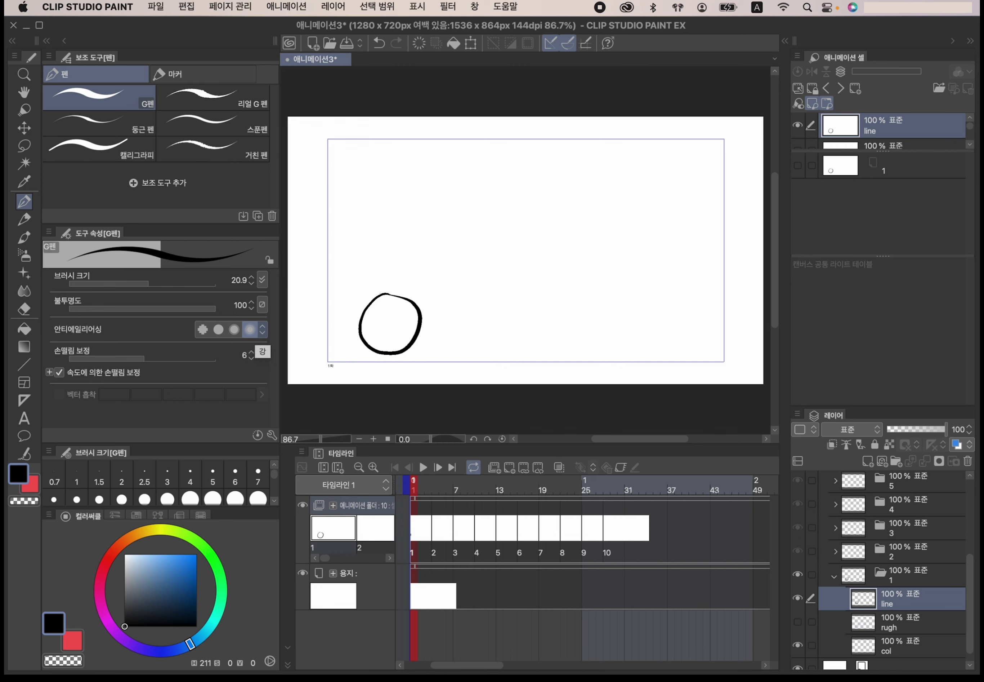
Step: Clear the inked circle from the line layer and delete the rugh layer, leaving the line layer selected
{"action": "key", "text": "Delete"}
{"action": "left_click", "coordinate": [923, 626]}
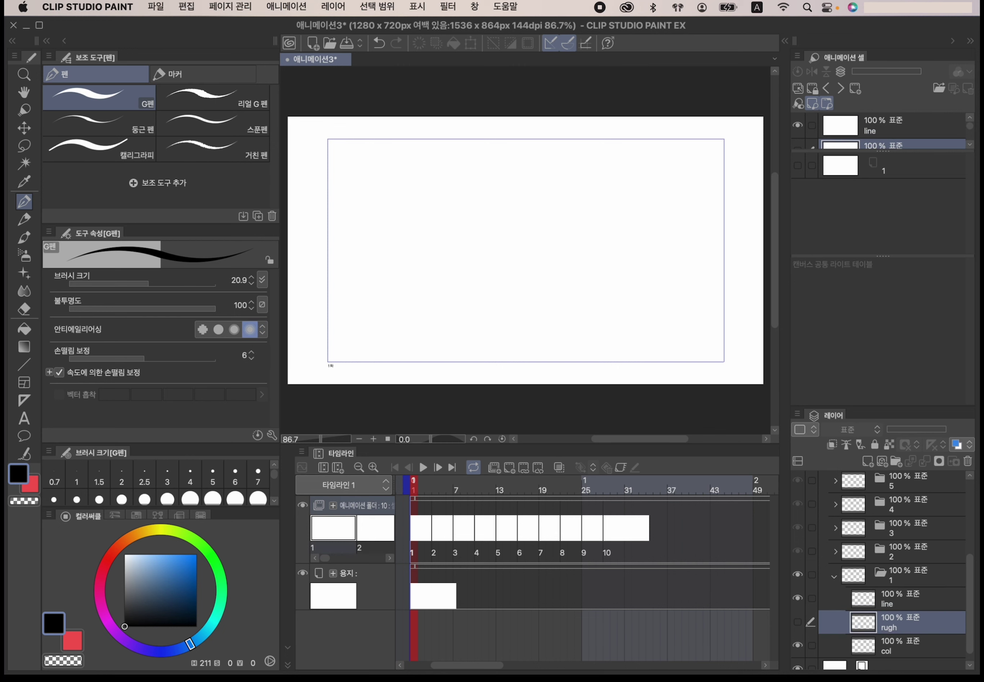
{"action": "left_click", "coordinate": [968, 462]}
{"action": "left_click", "coordinate": [564, 270]}
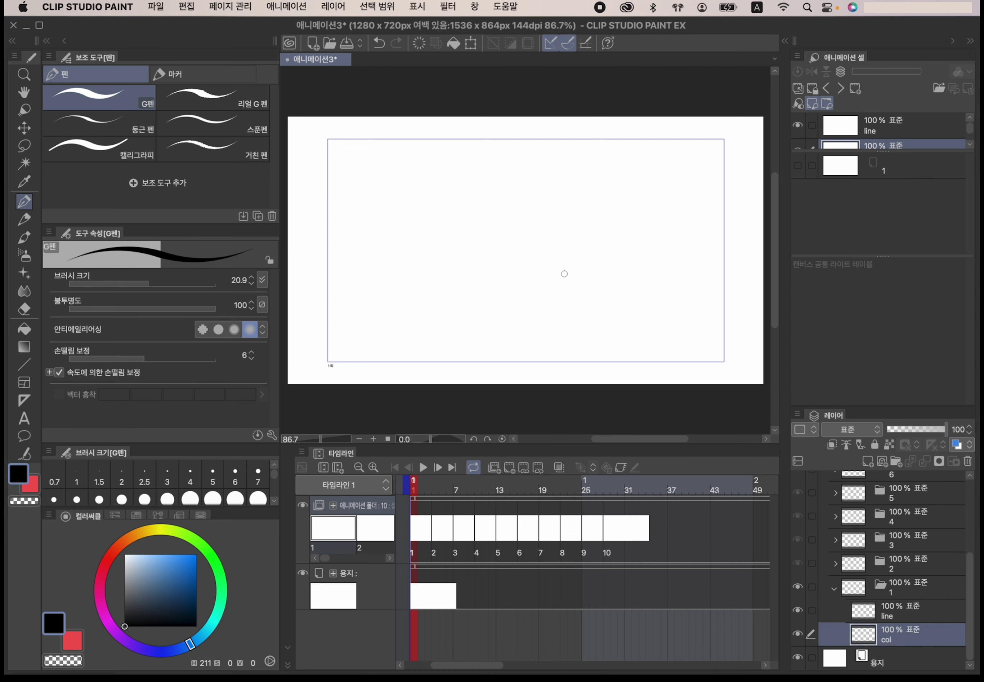
{"action": "left_click", "coordinate": [921, 610]}
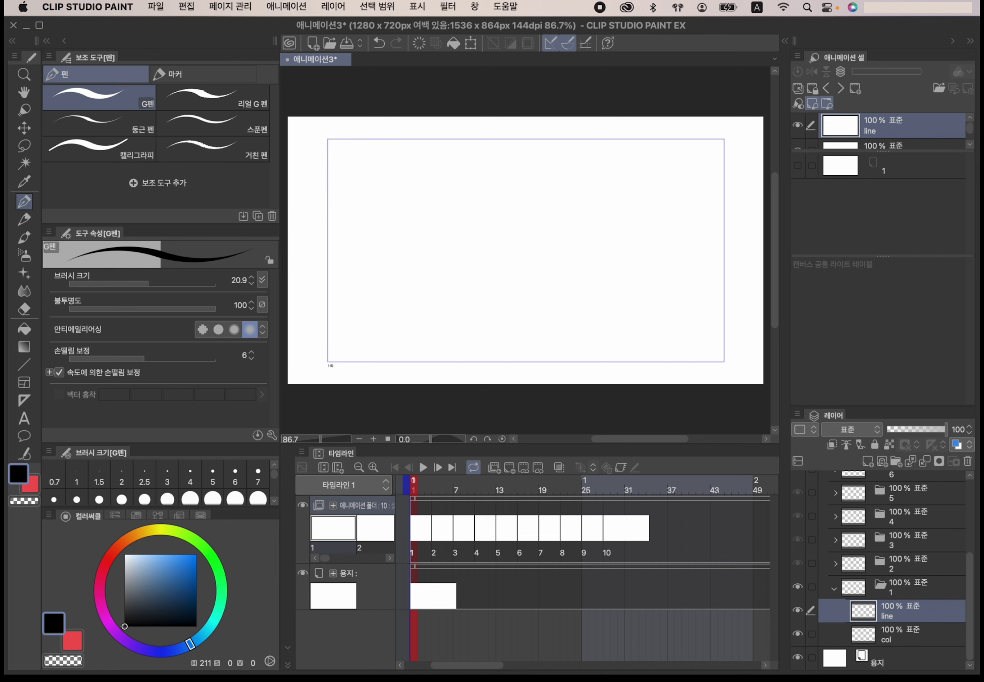
Step: Ink two circles side by side on cell 1's line layer, setting the G-pen's anti-aliasing to None for the second one
{"action": "mouse_move", "coordinate": [429, 285]}
{"action": "left_mouse_down"}
{"action": "mouse_move", "coordinate": [391, 300]}
{"action": "mouse_move", "coordinate": [383, 236]}
{"action": "mouse_move", "coordinate": [435, 248]}
{"action": "mouse_move", "coordinate": [395, 303]}
{"action": "mouse_move", "coordinate": [373, 235]}
{"action": "mouse_move", "coordinate": [424, 246]}
{"action": "mouse_move", "coordinate": [400, 283]}
{"action": "left_mouse_up"}
{"action": "key", "text": "super+z"}
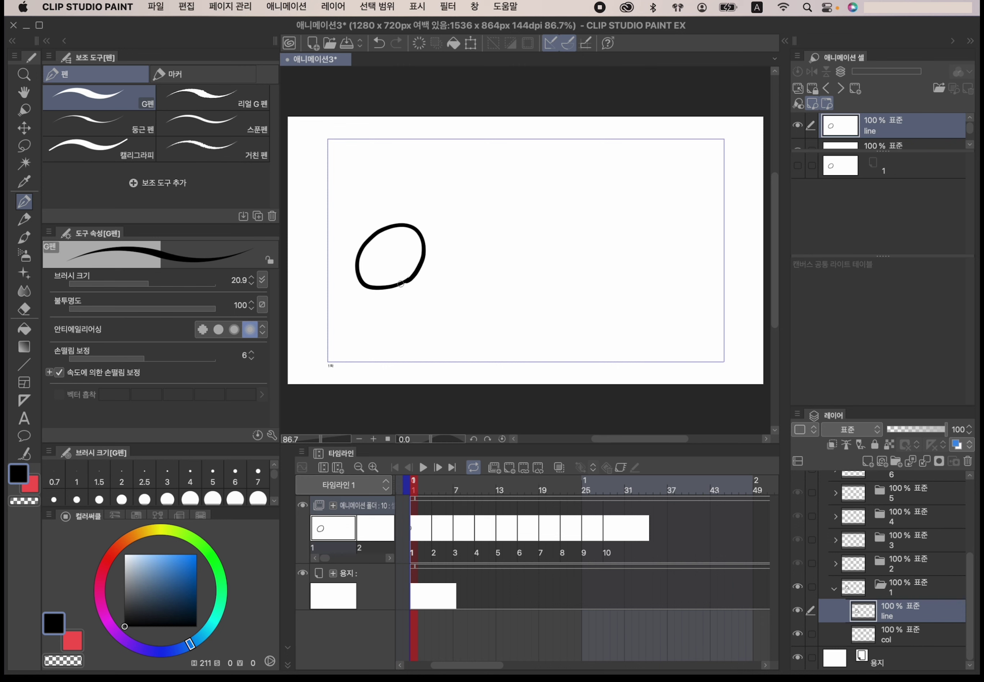
{"action": "left_click", "coordinate": [203, 329]}
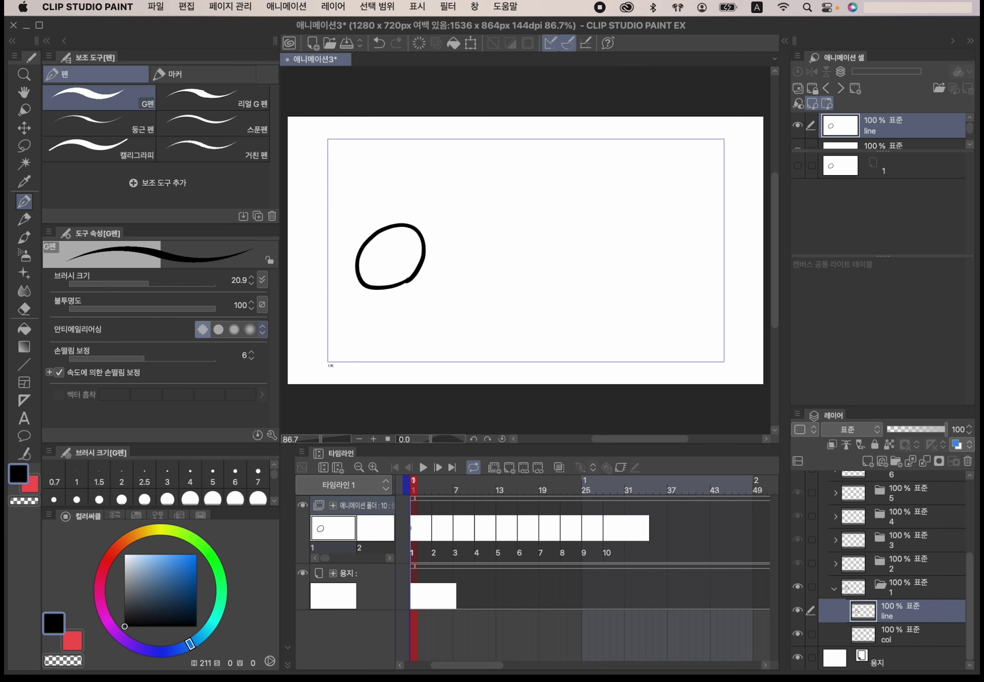
{"action": "left_click", "coordinate": [262, 329]}
{"action": "left_click", "coordinate": [219, 350]}
{"action": "mouse_move", "coordinate": [501, 271]}
{"action": "left_mouse_down"}
{"action": "mouse_move", "coordinate": [465, 251]}
{"action": "mouse_move", "coordinate": [513, 227]}
{"action": "mouse_move", "coordinate": [500, 271]}
{"action": "left_mouse_up"}
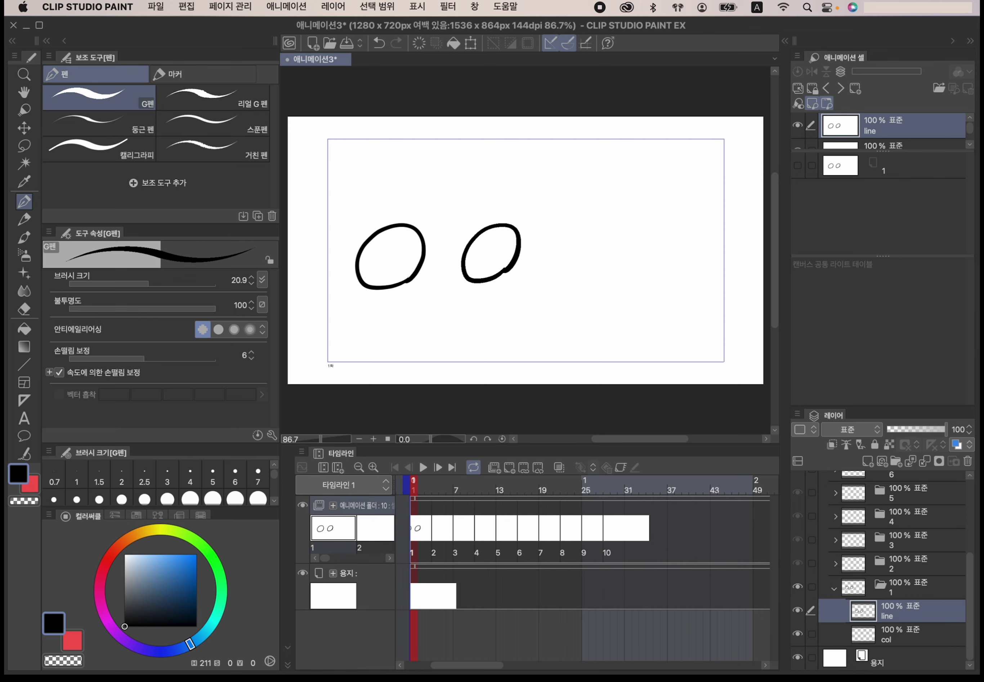
Step: Compare the edges of the anti-aliased circle and the non-anti-aliased circle at up to 800% magnification
{"action": "left_click", "coordinate": [47, 41]}
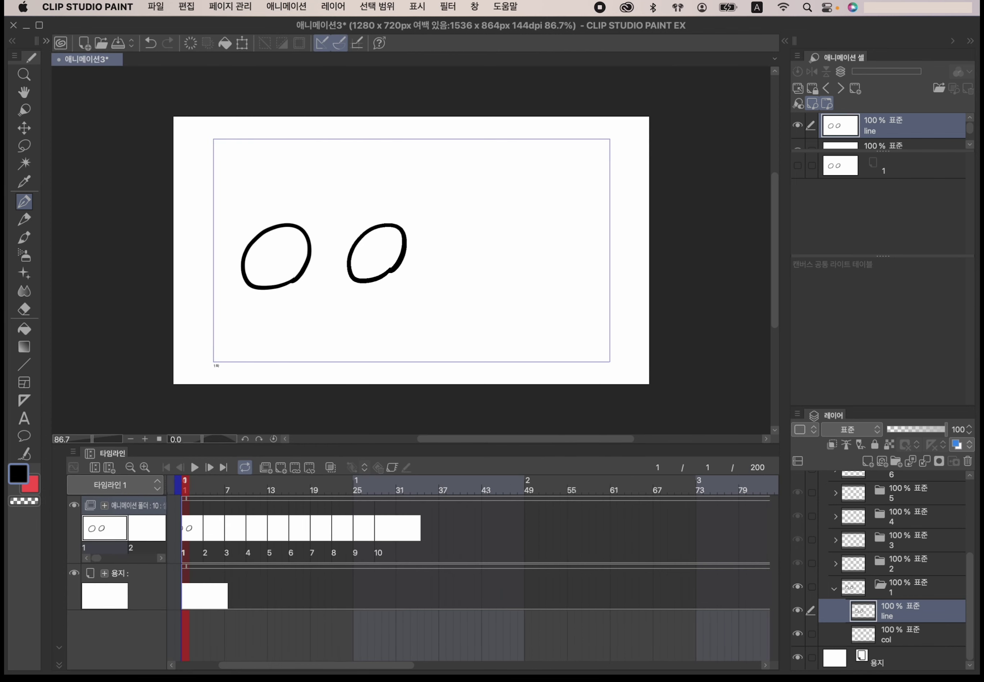
{"action": "left_click", "coordinate": [145, 438]}
{"action": "left_click", "coordinate": [145, 438]}
{"action": "left_click", "coordinate": [144, 438]}
{"action": "left_click", "coordinate": [145, 438]}
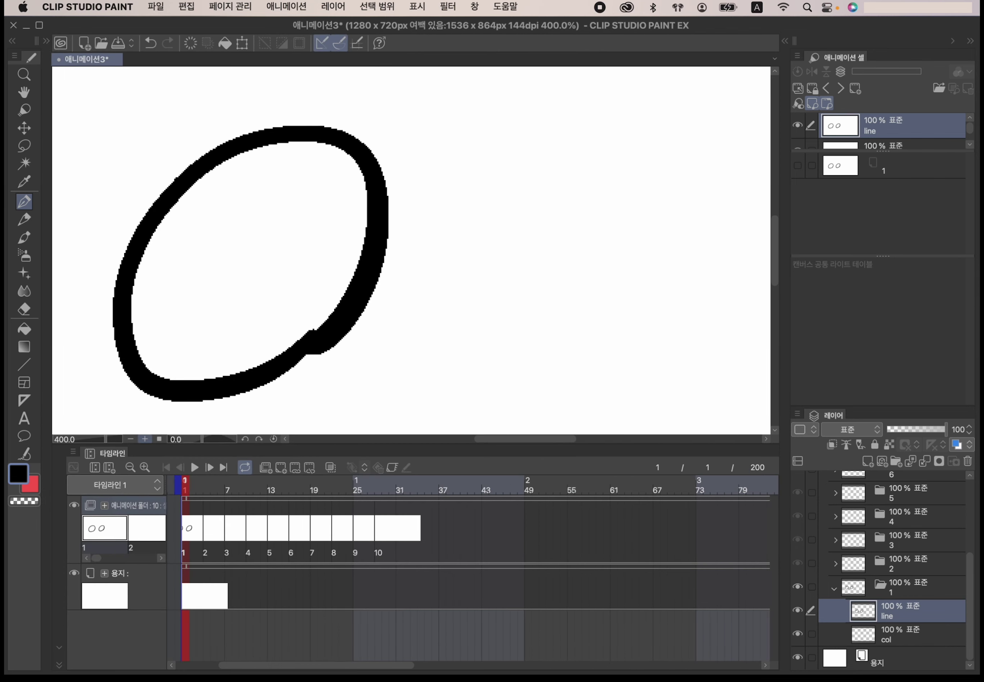
{"action": "left_click_drag", "start_coordinate": [275, 331], "coordinate": [556, 325]}
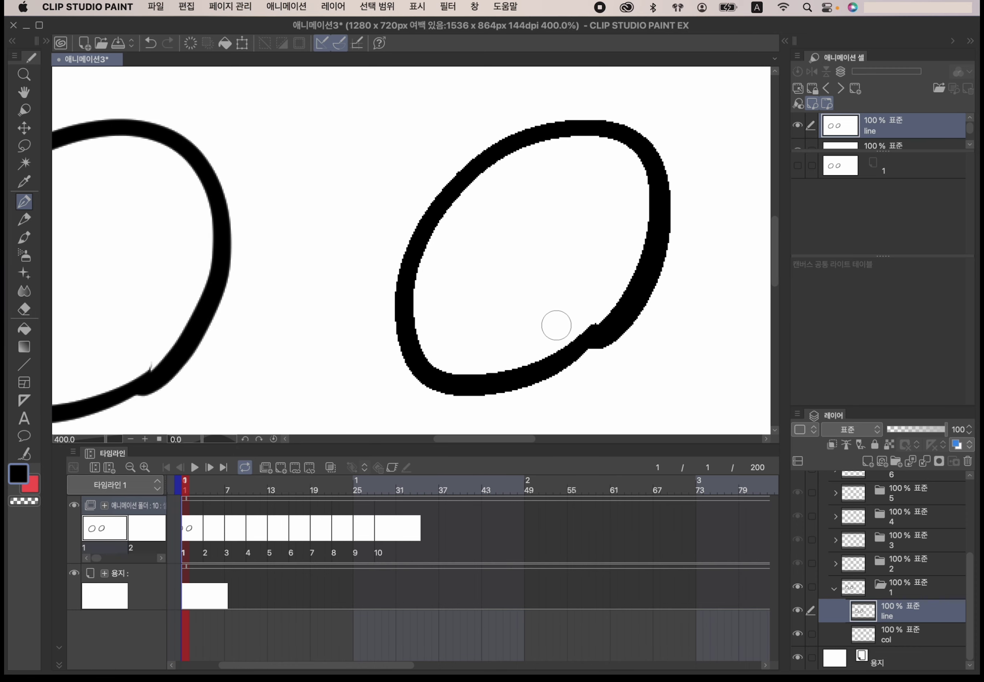
{"action": "left_click", "coordinate": [145, 439]}
{"action": "mouse_move", "coordinate": [338, 319]}
{"action": "left_mouse_down"}
{"action": "mouse_move", "coordinate": [683, 316]}
{"action": "mouse_move", "coordinate": [494, 303]}
{"action": "mouse_move", "coordinate": [542, 293]}
{"action": "left_mouse_up"}
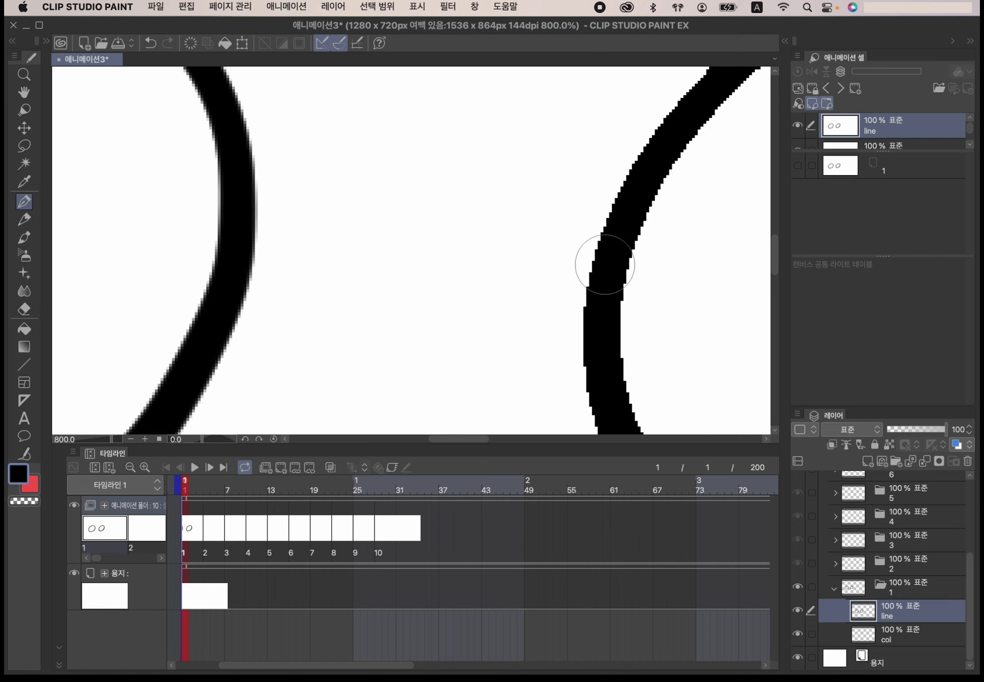
{"action": "left_click", "coordinate": [131, 438]}
{"action": "left_click", "coordinate": [130, 439]}
{"action": "left_click", "coordinate": [130, 439]}
{"action": "left_click", "coordinate": [131, 438]}
{"action": "left_click", "coordinate": [130, 438]}
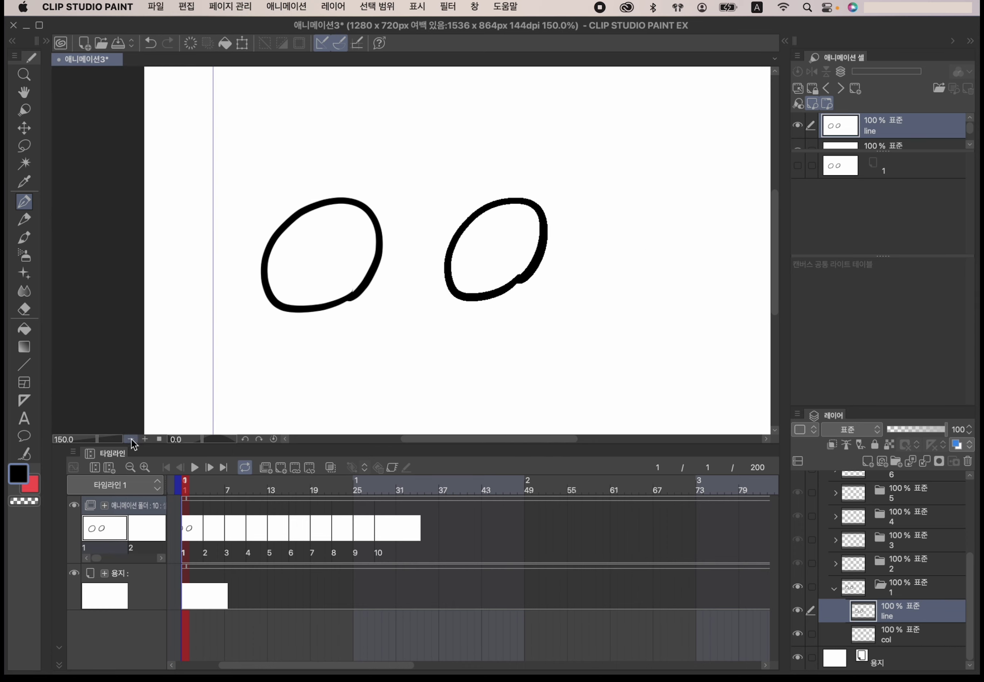
{"action": "left_click", "coordinate": [131, 438]}
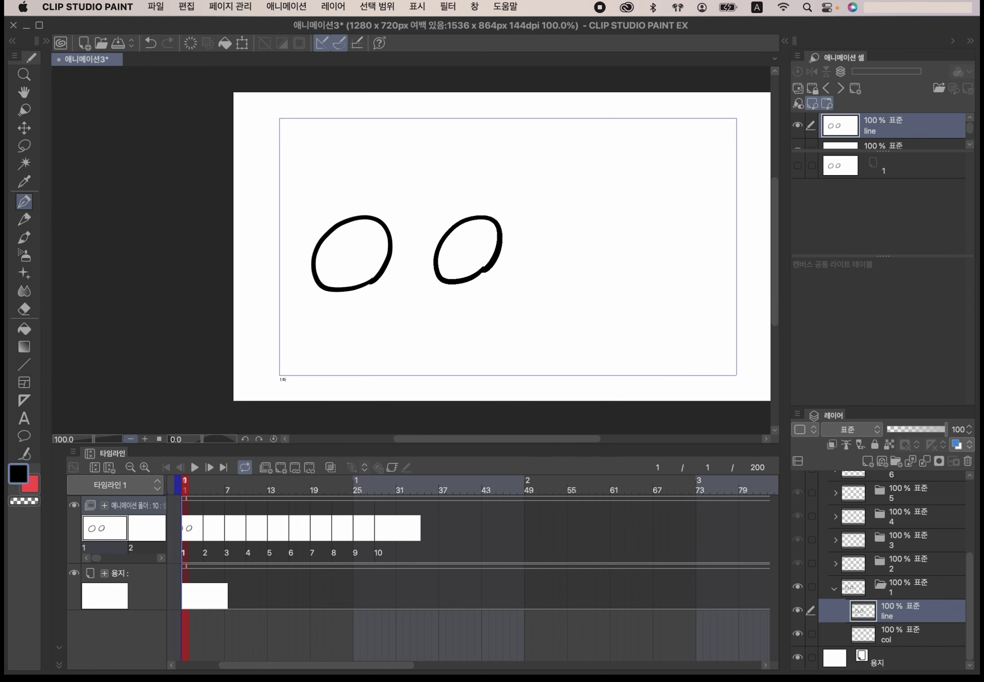
Step: Pick a light blue (H 211, S 55, V 89) and fill both circles on cell 1's col layer, undoing the trial fill on the line layer
{"action": "left_click", "coordinate": [45, 40]}
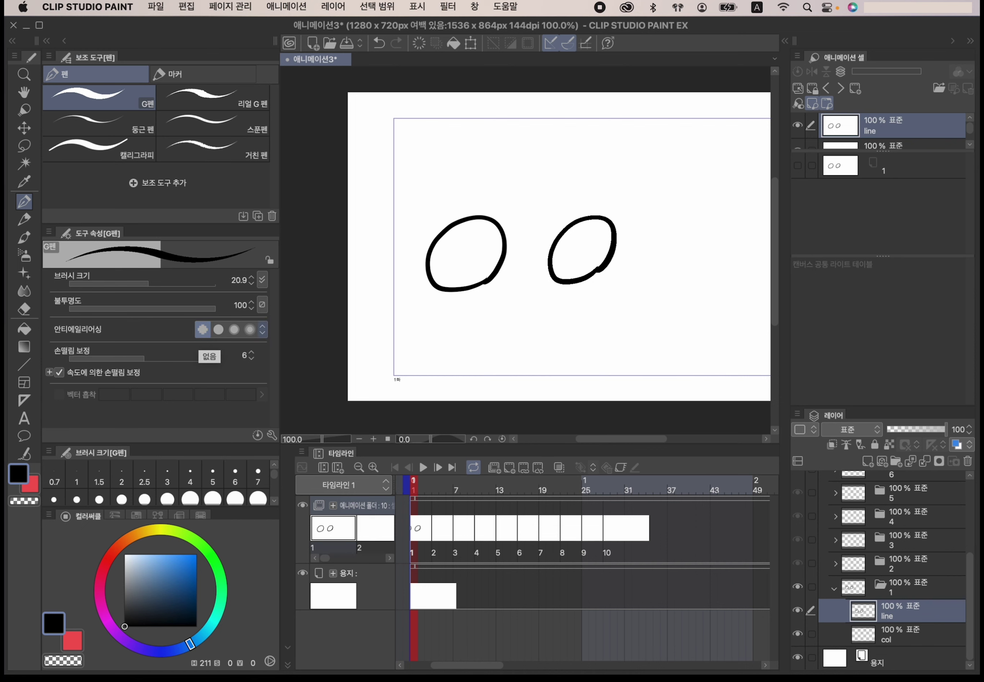
{"action": "key", "text": "g"}
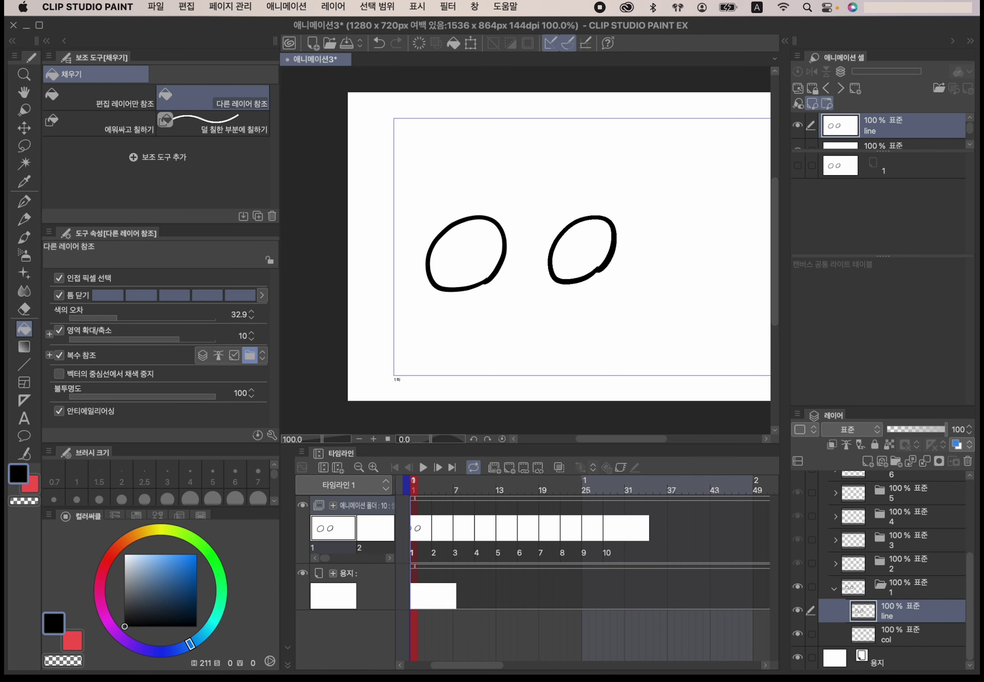
{"action": "left_click_drag", "start_coordinate": [163, 568], "coordinate": [167, 560]}
{"action": "left_click", "coordinate": [579, 248]}
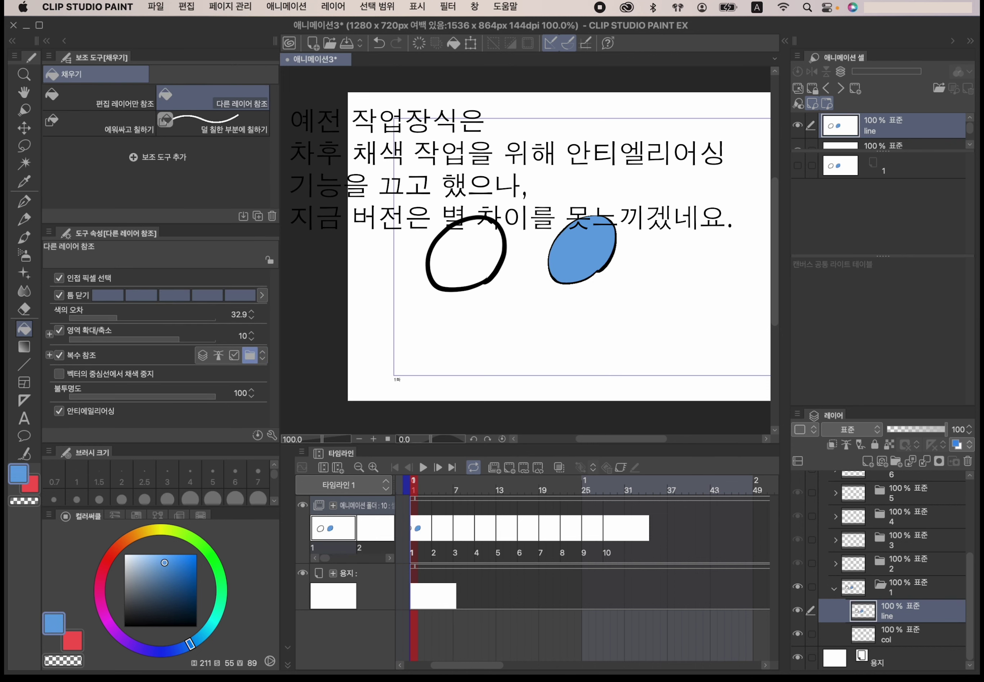
{"action": "key", "text": "super+z"}
{"action": "left_click", "coordinate": [900, 633]}
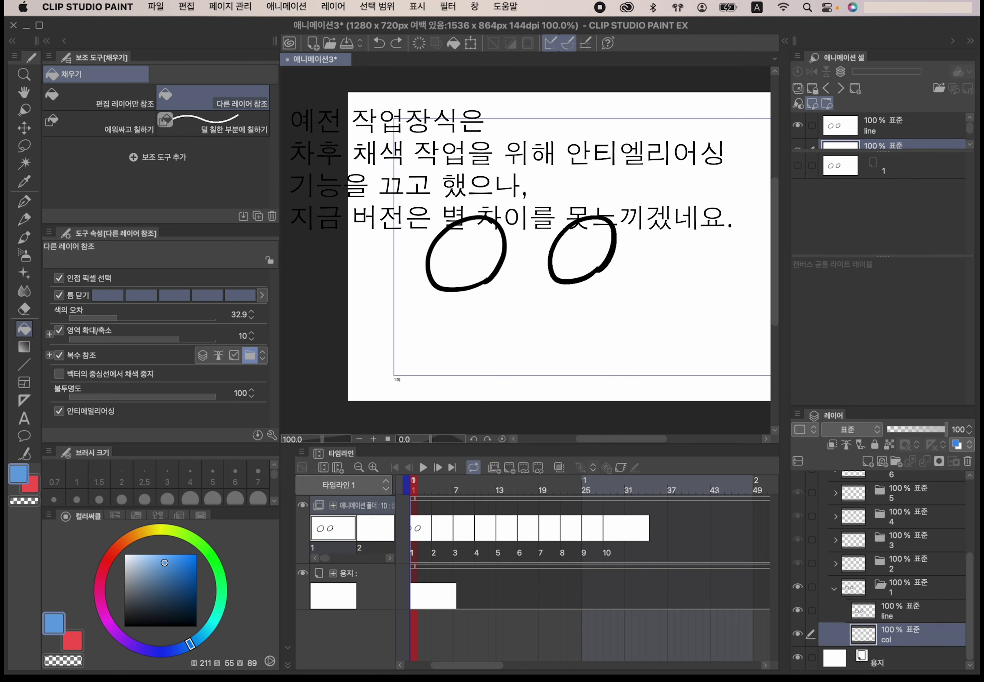
{"action": "left_click", "coordinate": [582, 250]}
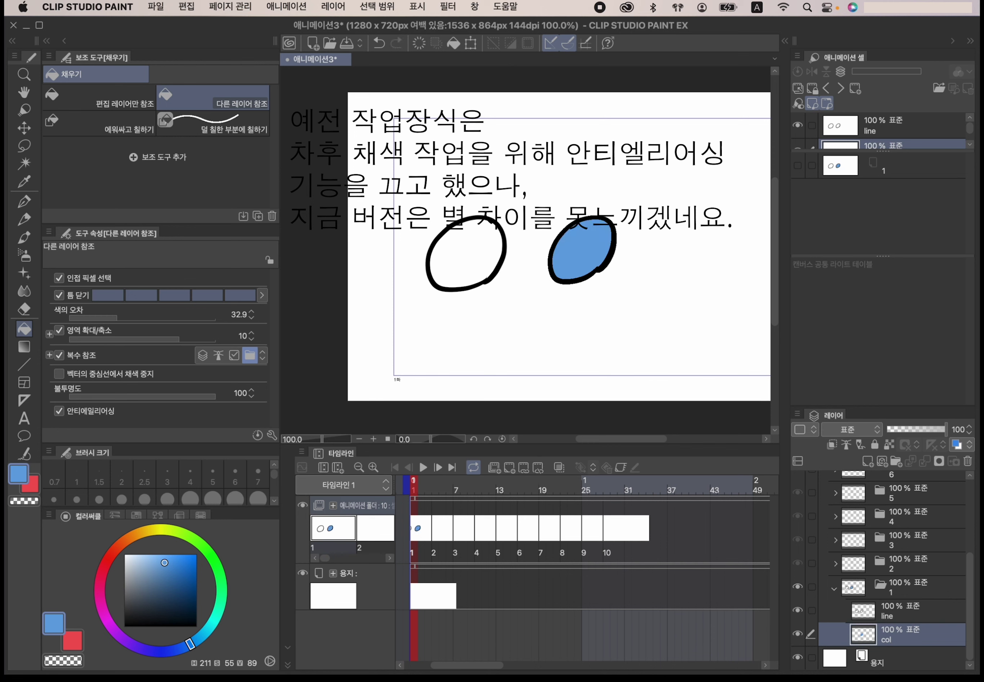
{"action": "left_click", "coordinate": [466, 253]}
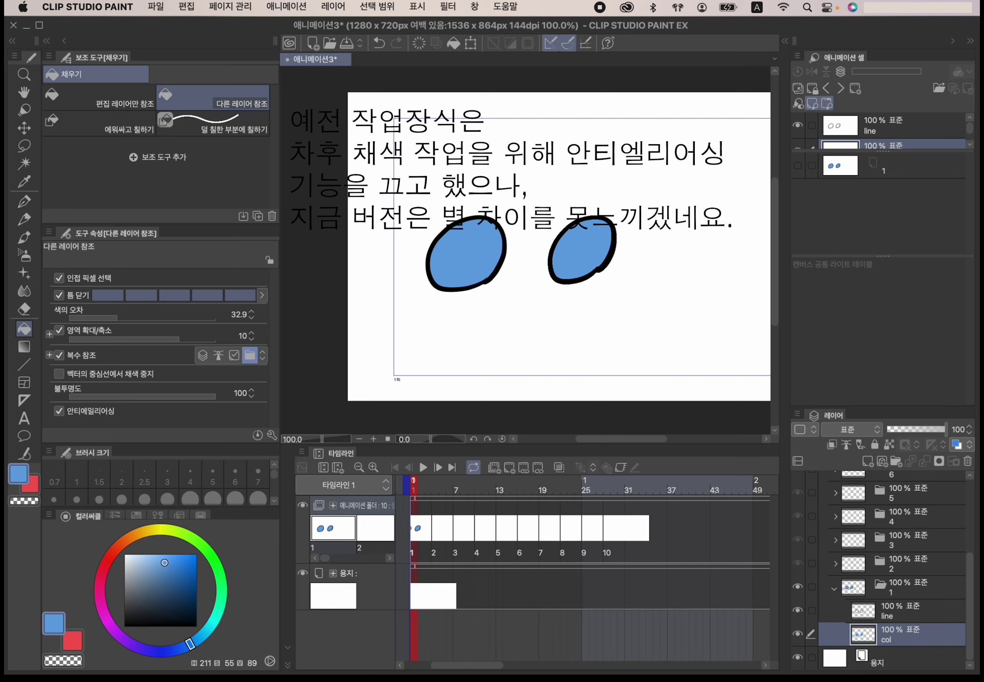
Step: Compare where the blue fill meets the outline in both circles at 638% canvas magnification, and enlarge the timeline scale
{"action": "left_click", "coordinate": [47, 41]}
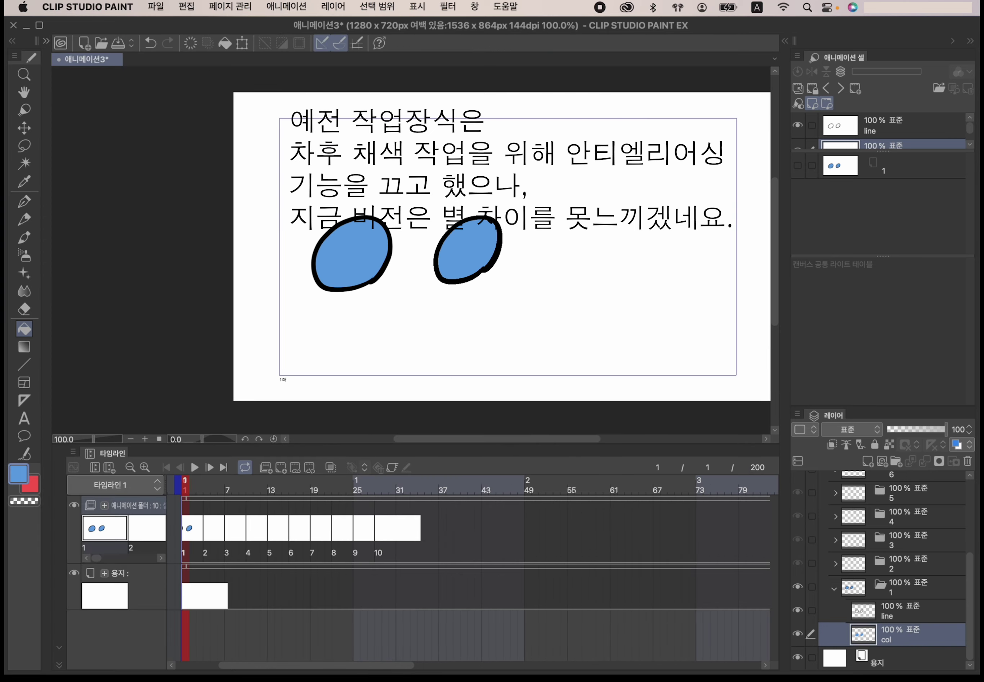
{"action": "mouse_move", "coordinate": [201, 438]}
{"action": "left_mouse_down"}
{"action": "mouse_move", "coordinate": [224, 441]}
{"action": "mouse_move", "coordinate": [192, 447]}
{"action": "mouse_move", "coordinate": [200, 446]}
{"action": "left_mouse_up"}
{"action": "left_click", "coordinate": [273, 438]}
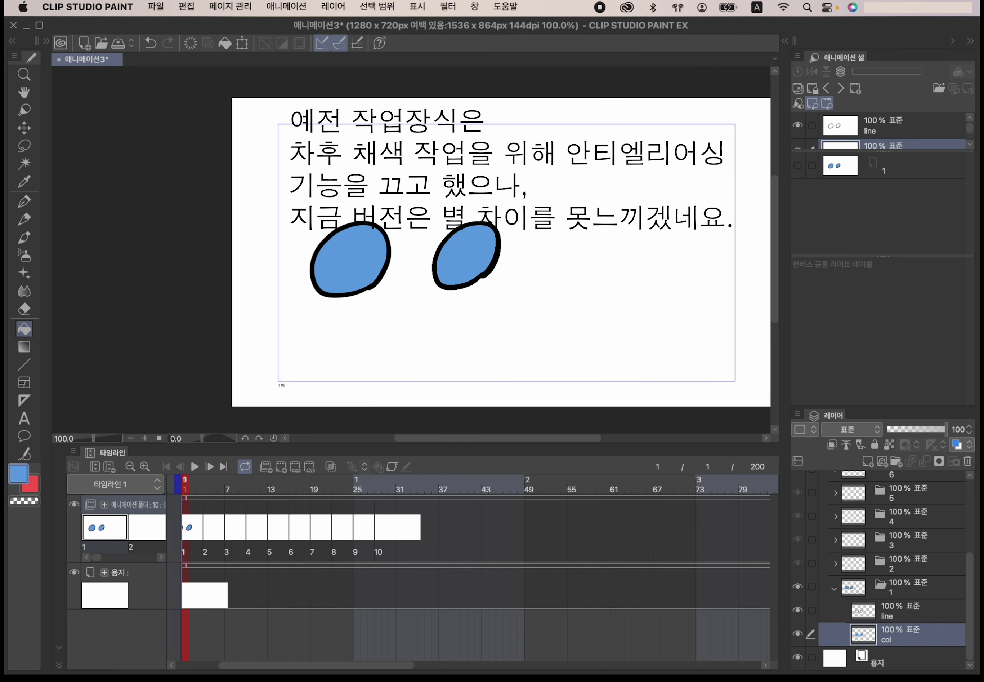
{"action": "left_click_drag", "start_coordinate": [89, 437], "coordinate": [110, 436]}
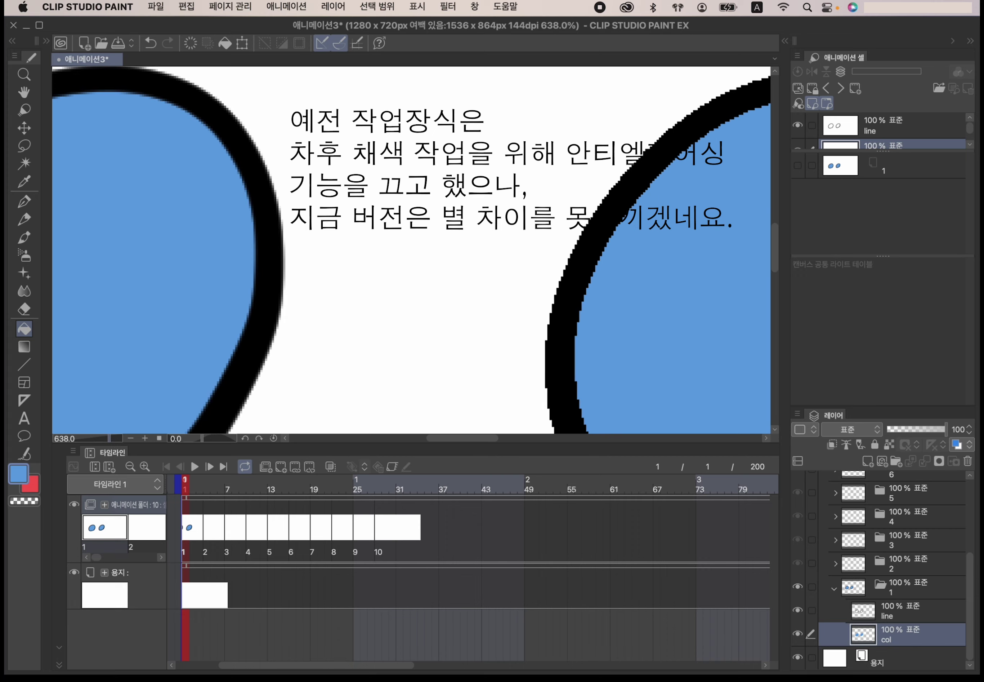
{"action": "scroll", "coordinate": [621, 193], "scroll_direction": "left", "scroll_amount": 10}
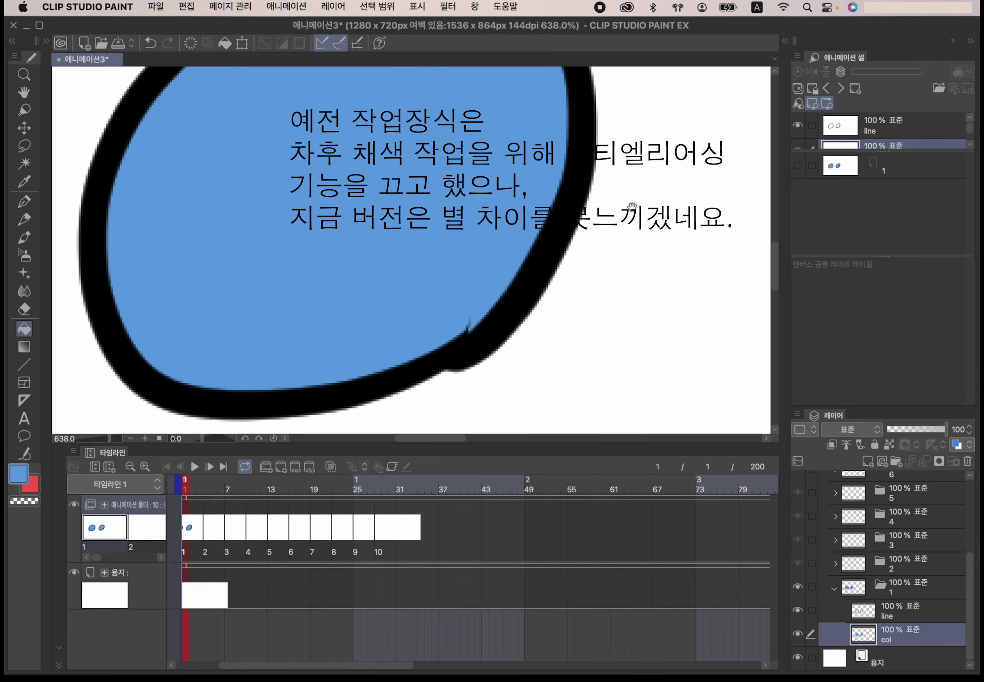
{"action": "scroll", "coordinate": [420, 338], "scroll_direction": "right", "scroll_amount": 15}
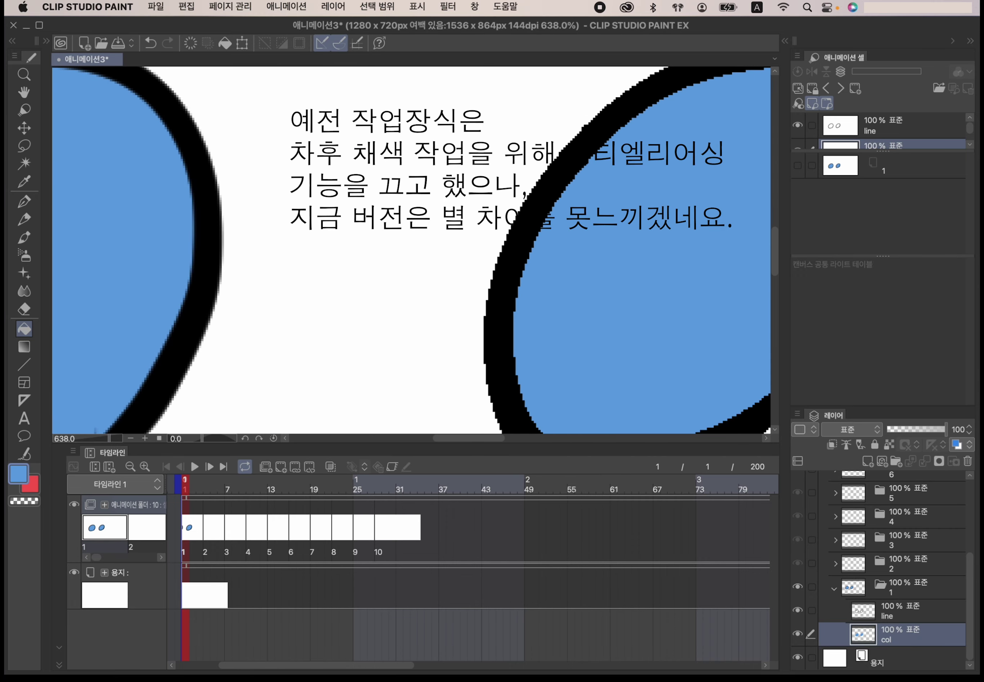
{"action": "scroll", "coordinate": [433, 282], "scroll_direction": "down", "scroll_amount": 1}
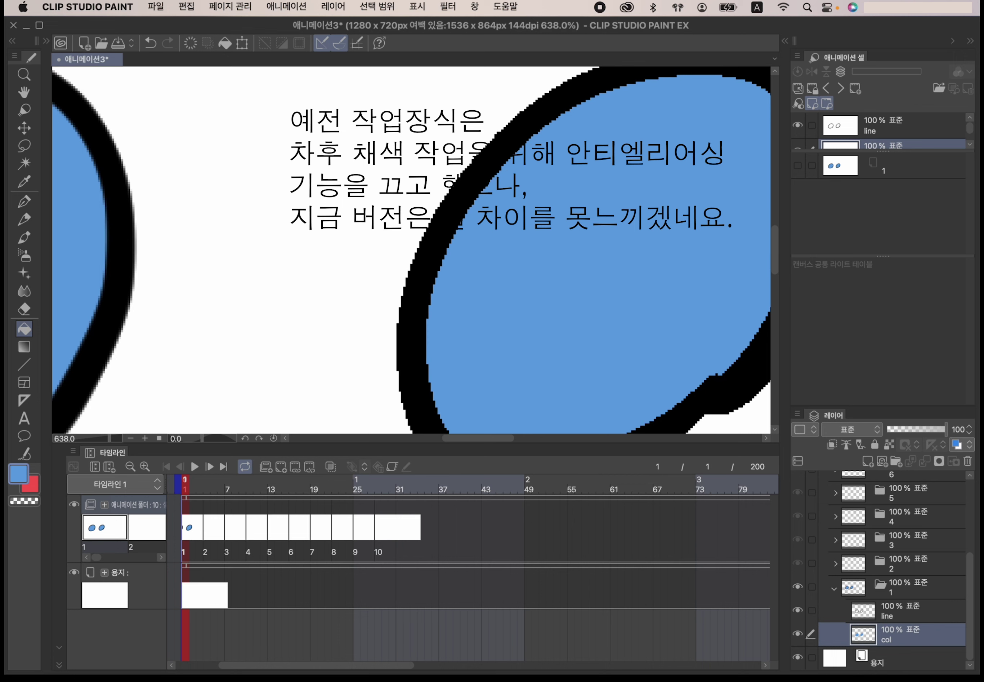
{"action": "left_click", "coordinate": [145, 466]}
{"action": "left_click", "coordinate": [145, 465]}
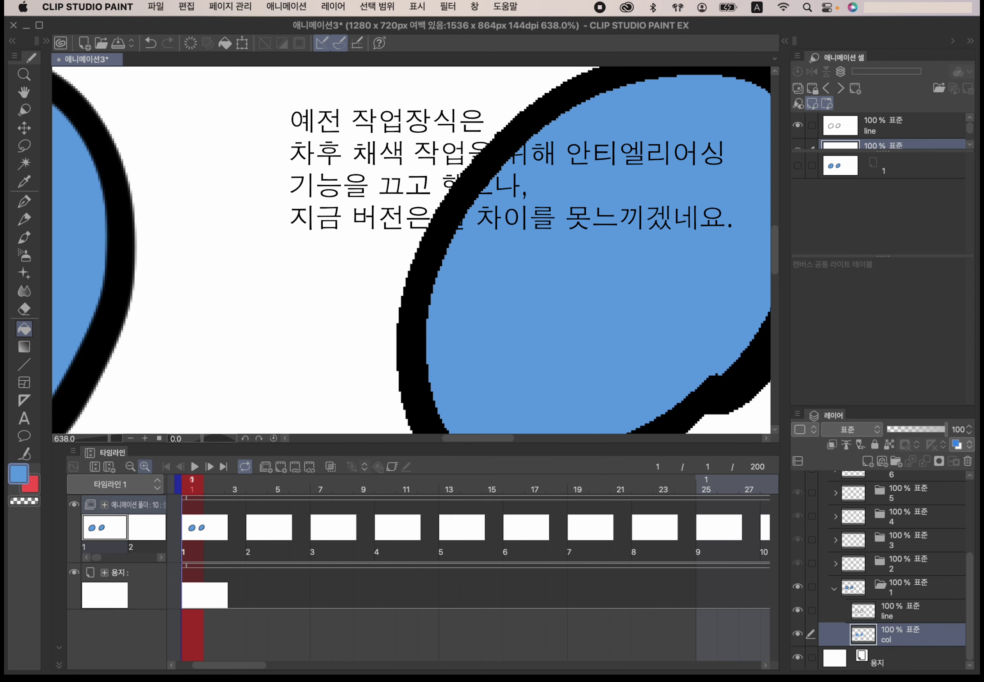
{"action": "left_click", "coordinate": [145, 466]}
{"action": "left_click", "coordinate": [145, 466]}
{"action": "left_click", "coordinate": [130, 466]}
{"action": "left_click", "coordinate": [130, 465]}
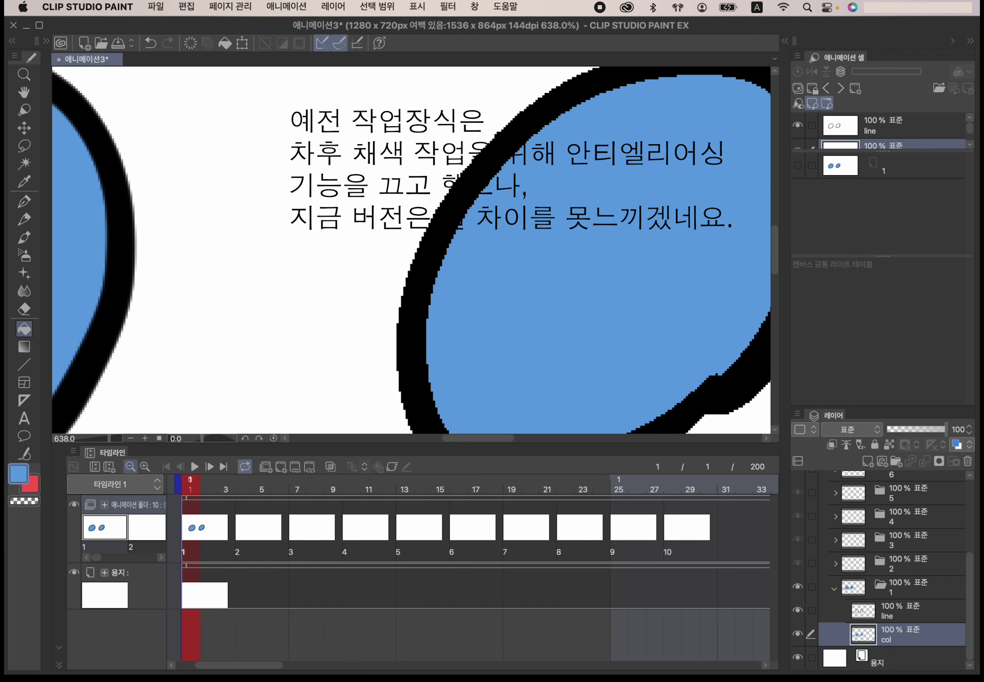
Step: Examine the pixels along the first circle's anti-aliased outline at 3200% magnification
{"action": "left_click", "coordinate": [145, 438]}
{"action": "left_click", "coordinate": [145, 438]}
{"action": "left_click", "coordinate": [144, 438]}
{"action": "scroll", "coordinate": [380, 332], "scroll_direction": "left", "scroll_amount": 10}
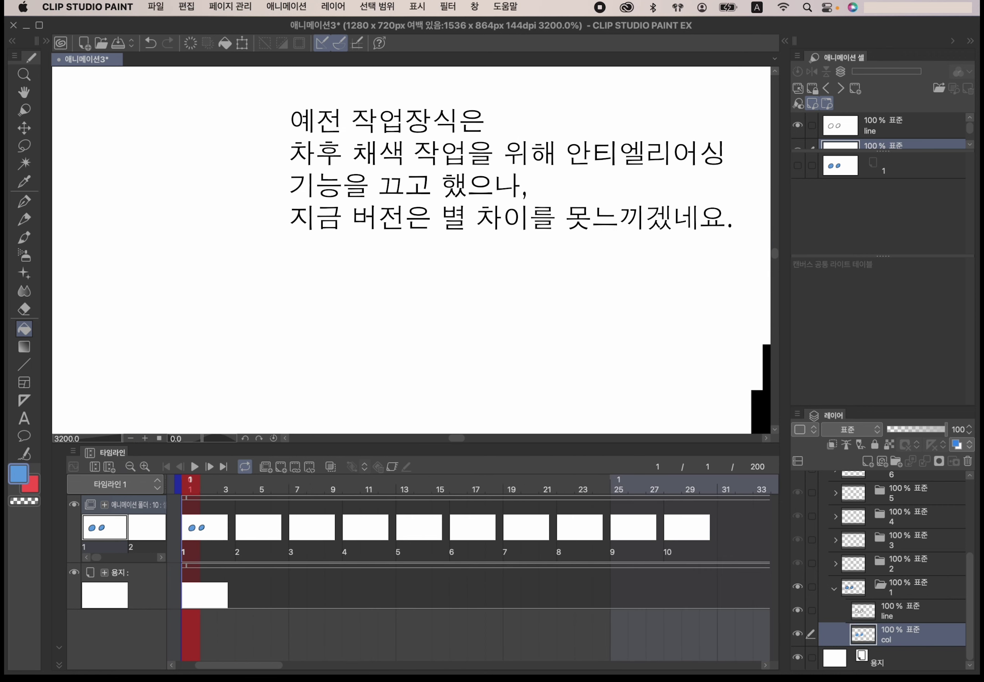
{"action": "scroll", "coordinate": [367, 304], "scroll_direction": "left", "scroll_amount": 10}
{"action": "scroll", "coordinate": [676, 258], "scroll_direction": "right", "scroll_amount": 3}
{"action": "scroll", "coordinate": [488, 183], "scroll_direction": "up", "scroll_amount": 2}
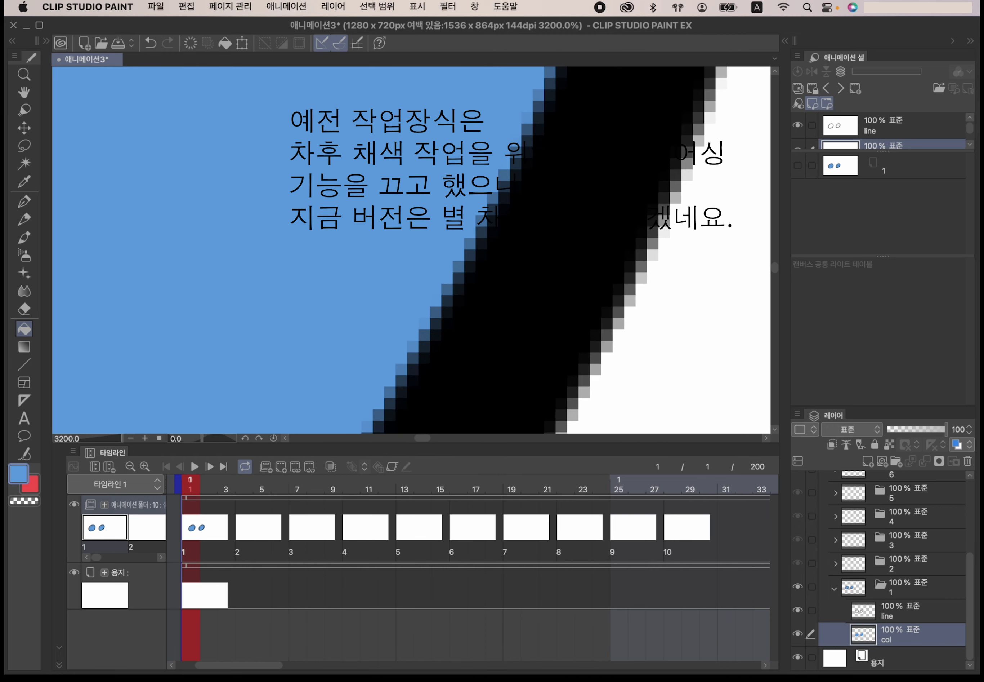
{"action": "scroll", "coordinate": [488, 249], "scroll_direction": "left", "scroll_amount": 3}
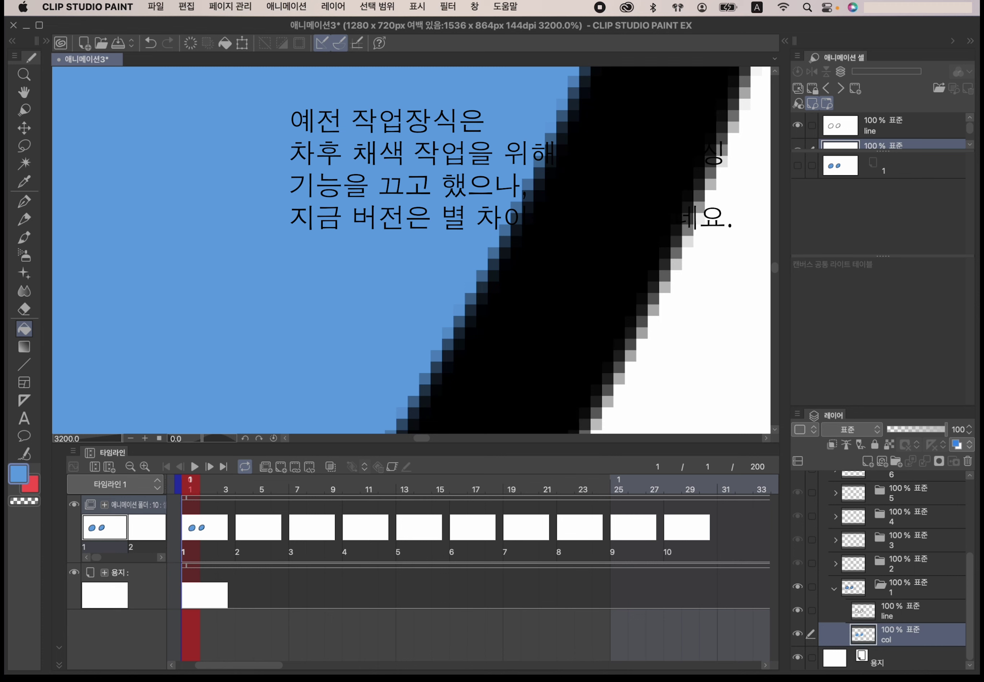
Step: Try erasing the blue fill along the first circle's outline on the col layer, and undo the erasing
{"action": "key", "text": "e"}
{"action": "mouse_move", "coordinate": [557, 201]}
{"action": "left_mouse_down"}
{"action": "mouse_move", "coordinate": [545, 224]}
{"action": "mouse_move", "coordinate": [552, 250]}
{"action": "left_mouse_up"}
{"action": "key", "text": "ctrl+z"}
{"action": "scroll", "coordinate": [609, 270], "scroll_direction": "left", "scroll_amount": 1}
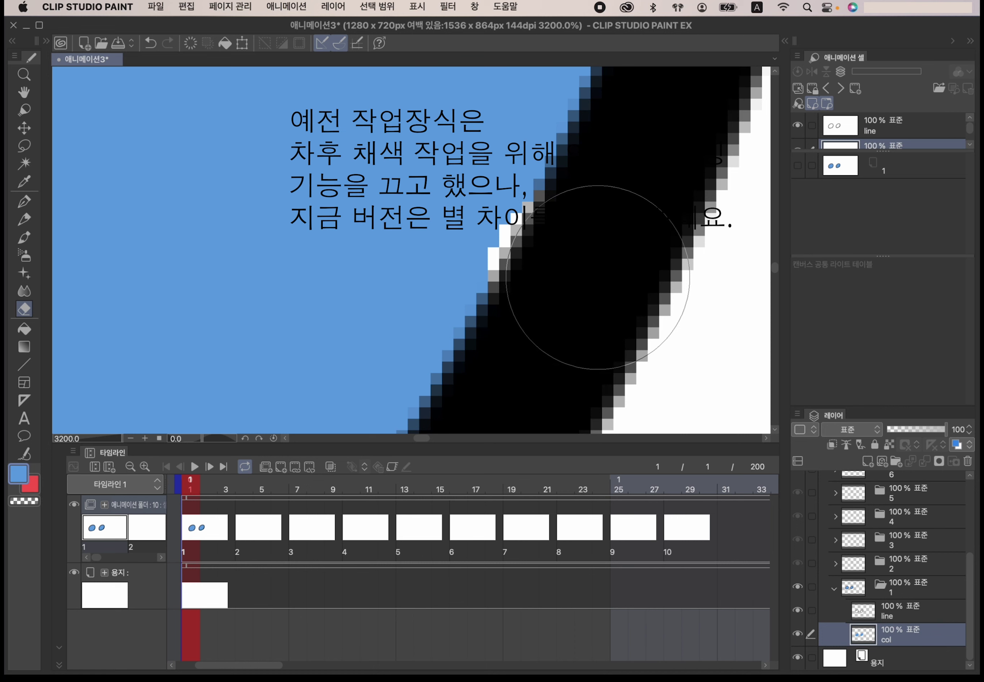
{"action": "key", "text": "ctrl+z"}
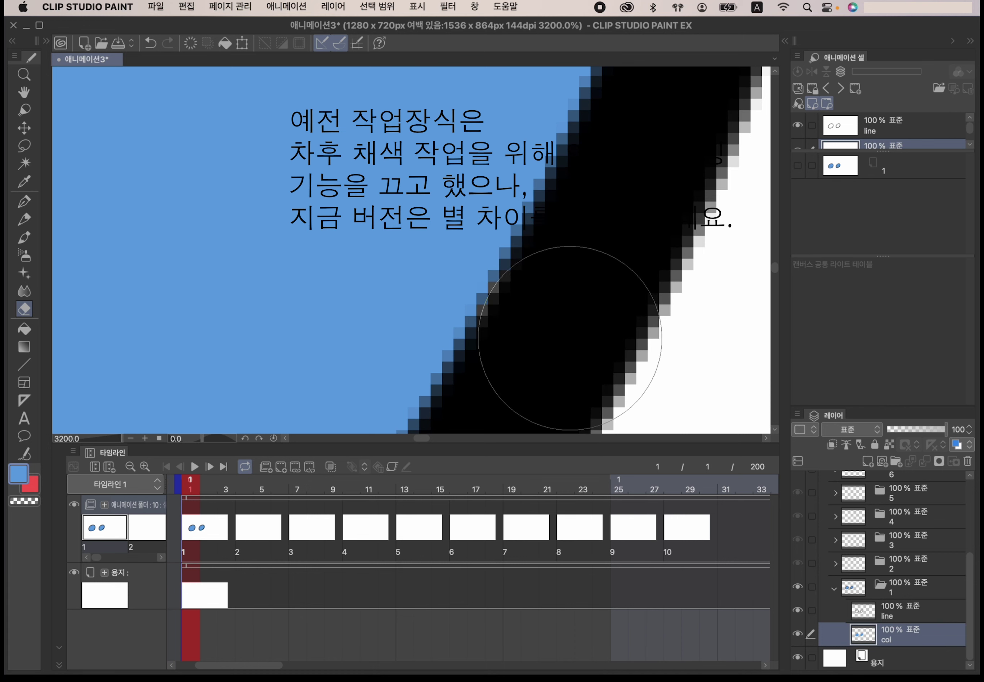
Step: Hide the line layer to examine the edge of the blue fill beneath it, show it again, and review both circles at 200%
{"action": "left_click", "coordinate": [798, 610]}
{"action": "left_click_drag", "start_coordinate": [598, 371], "coordinate": [661, 142]}
{"action": "left_click", "coordinate": [797, 609]}
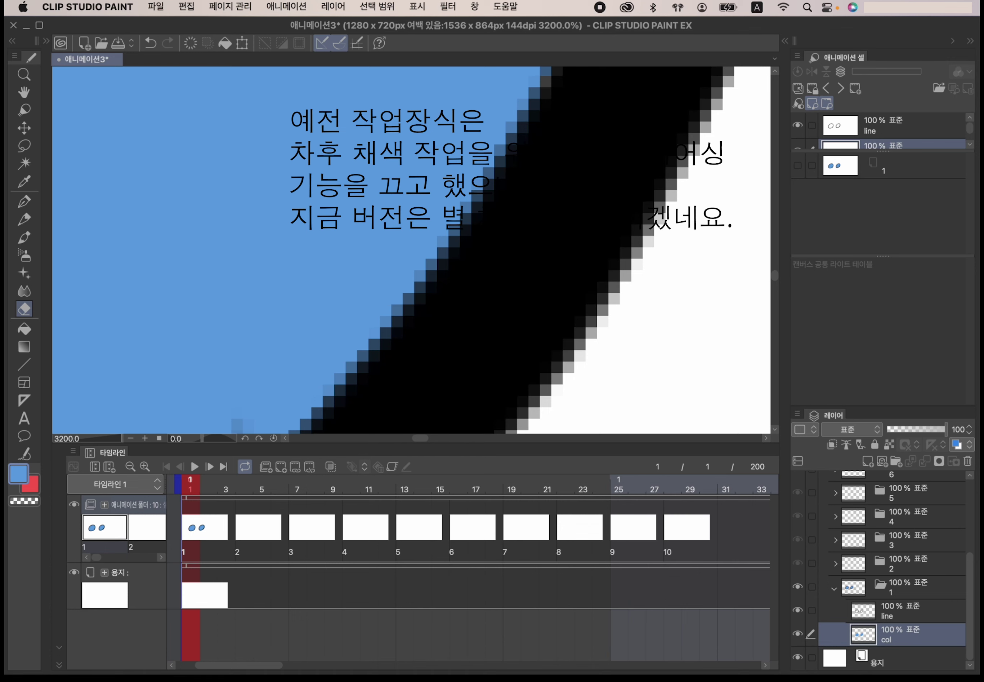
{"action": "left_click", "coordinate": [130, 438]}
{"action": "left_click", "coordinate": [130, 438]}
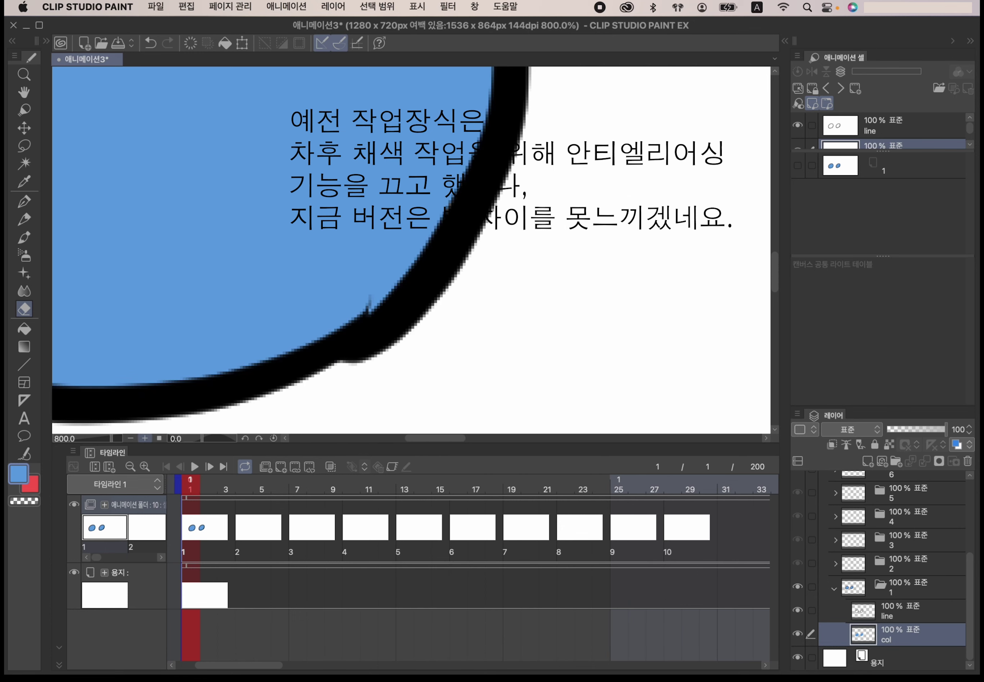
{"action": "scroll", "coordinate": [412, 248], "scroll_direction": "down", "scroll_amount": 3}
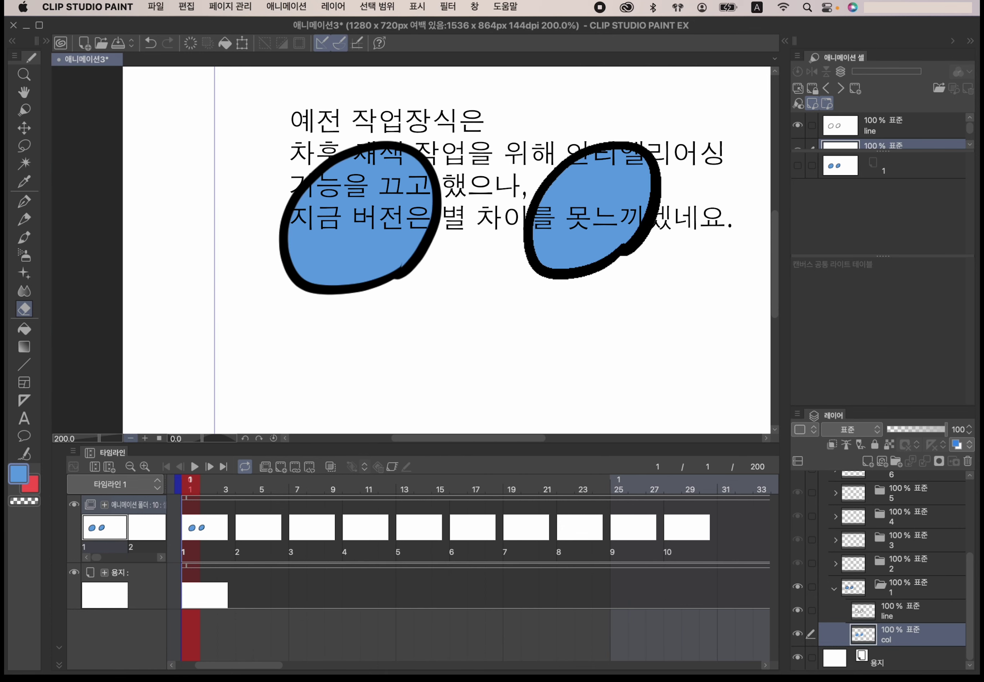
{"action": "scroll", "coordinate": [417, 422], "scroll_direction": "up", "scroll_amount": 3}
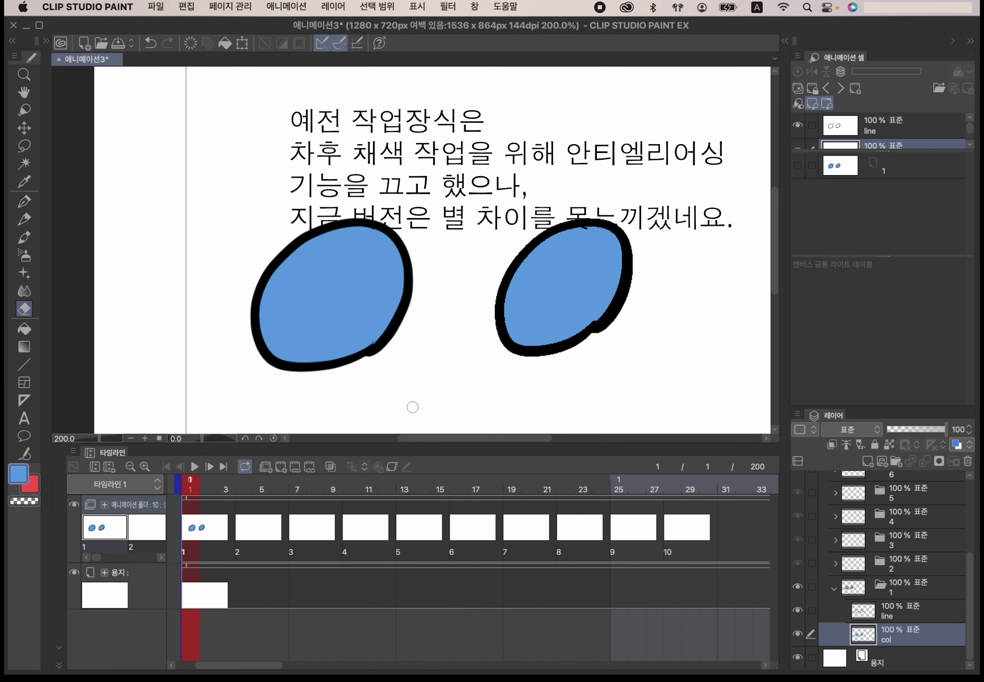
Step: Set the Fill tool's gap closing to the fourth level and its area scaling to 3
{"action": "key", "text": "g"}
{"action": "left_click", "coordinate": [46, 41]}
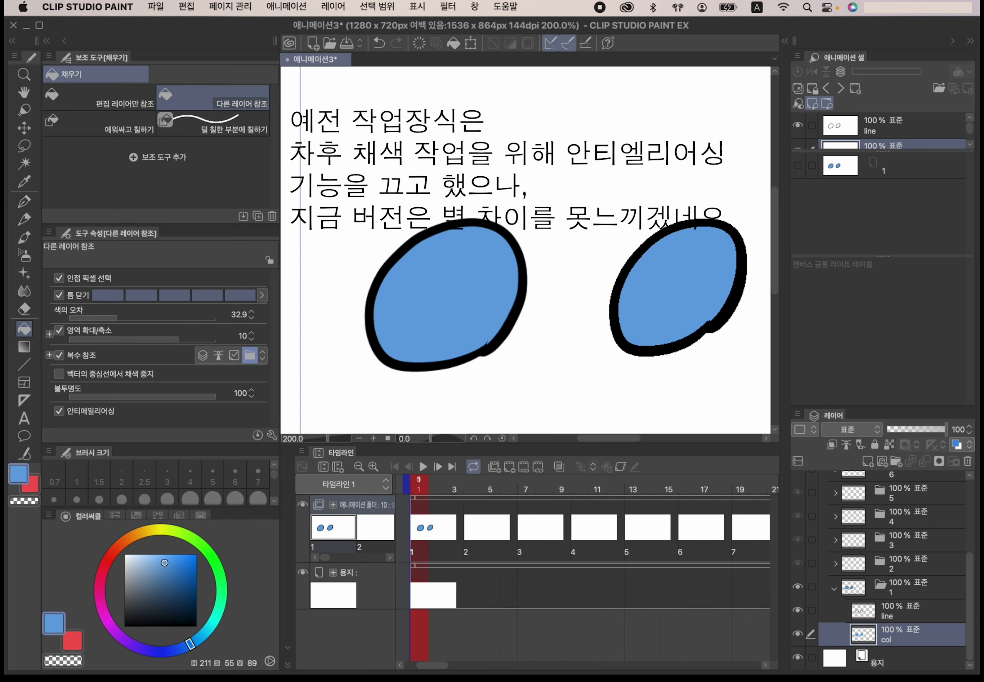
{"action": "left_click", "coordinate": [212, 296]}
{"action": "left_click_drag", "start_coordinate": [173, 444], "coordinate": [166, 551]}
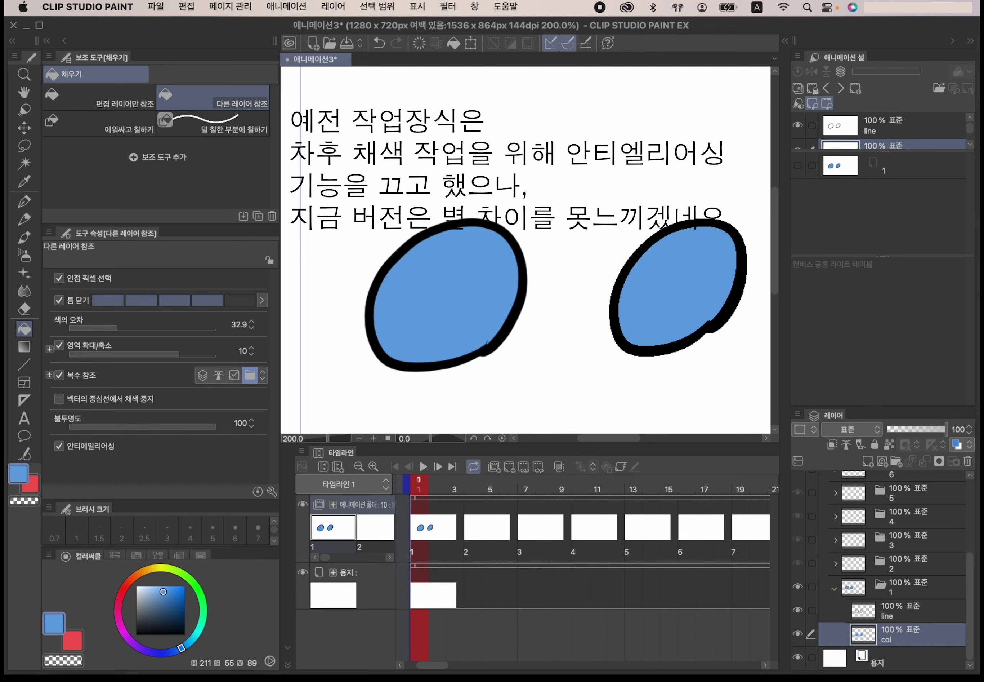
{"action": "left_click_drag", "start_coordinate": [173, 356], "coordinate": [153, 359]}
Step: Undo the blue fills of both circles on the col layer
{"action": "key", "text": "super+z"}
{"action": "key", "text": "super+z"}
{"action": "key", "text": "super+z"}
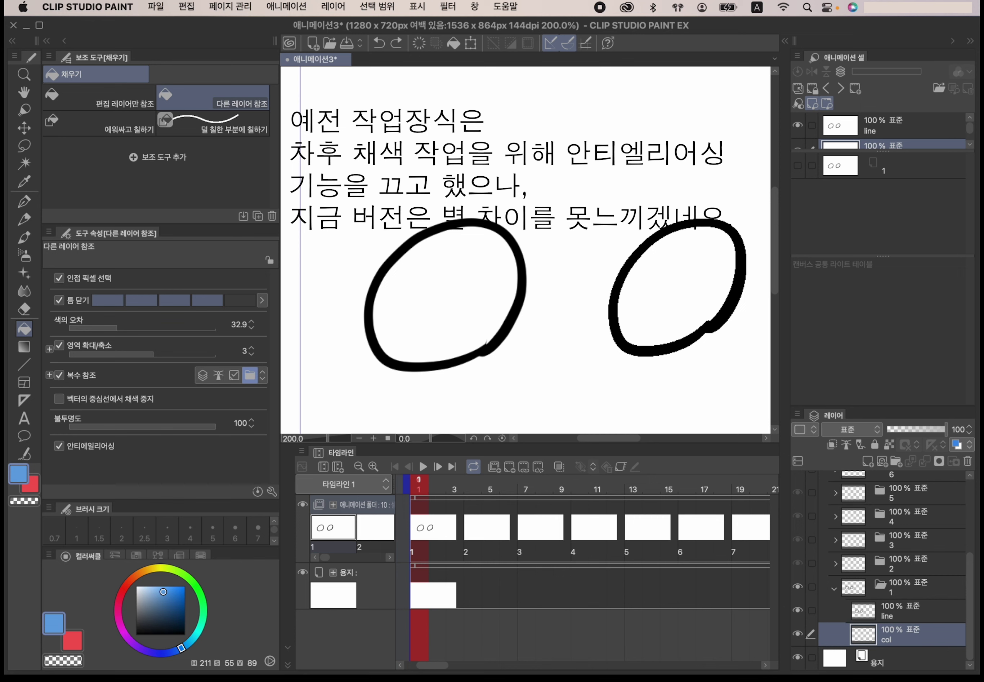
Step: Try filling the first circle with blue using an area scaling of -8, and undo the fill
{"action": "left_click", "coordinate": [445, 294]}
{"action": "key", "text": "super+z"}
{"action": "left_click_drag", "start_coordinate": [153, 354], "coordinate": [112, 354]}
{"action": "left_click", "coordinate": [461, 315]}
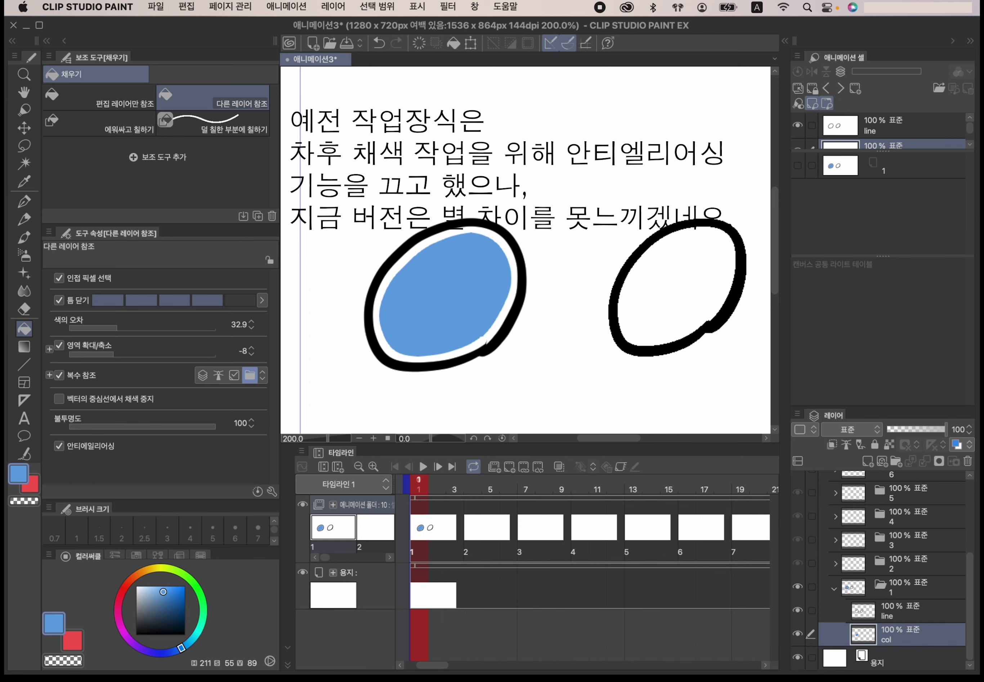
{"action": "key", "text": "super+z"}
Step: Set the Fill tool's area scaling to 0 and fill both circles with blue on the col layer
{"action": "left_click", "coordinate": [251, 348]}
{"action": "left_click", "coordinate": [252, 347]}
{"action": "left_click", "coordinate": [251, 347]}
{"action": "left_click", "coordinate": [251, 347]}
{"action": "left_click", "coordinate": [252, 347]}
{"action": "left_click", "coordinate": [252, 347]}
{"action": "left_click", "coordinate": [251, 347]}
{"action": "left_click", "coordinate": [252, 347]}
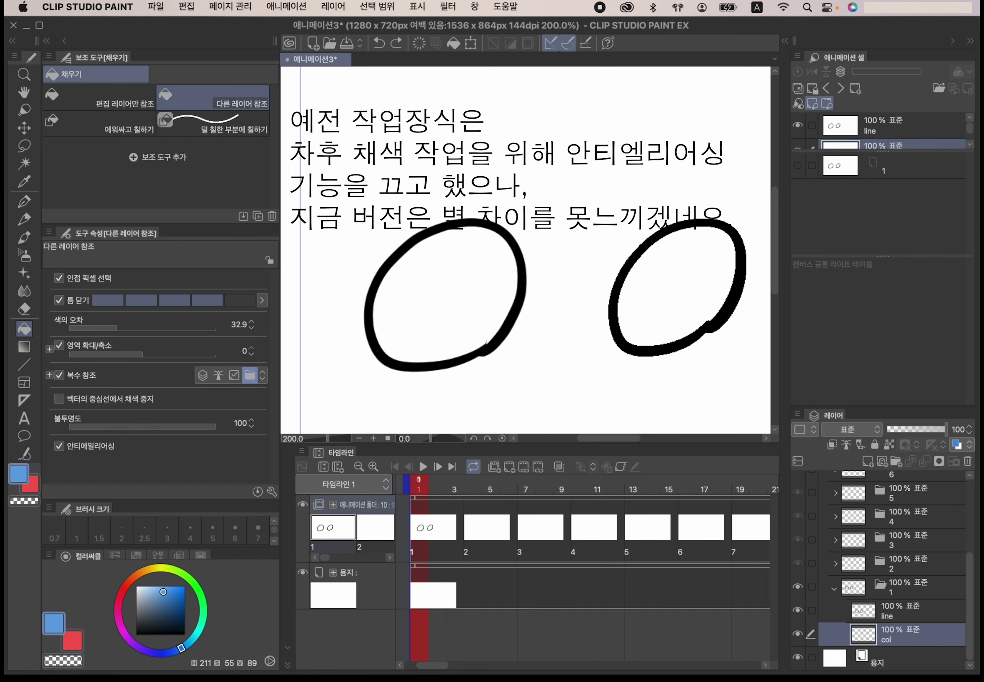
{"action": "left_click", "coordinate": [446, 300]}
{"action": "left_click", "coordinate": [677, 285]}
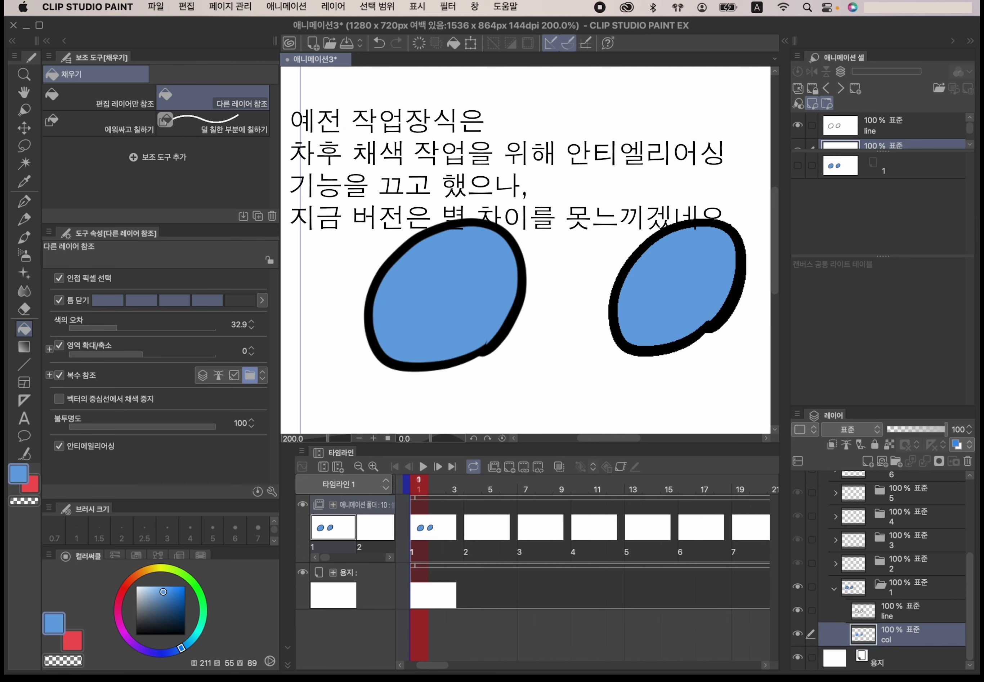
Step: Examine the edge of the blue fill against the outline at 3200%, and review both circles at 200%
{"action": "left_click", "coordinate": [373, 438]}
{"action": "left_click", "coordinate": [373, 438]}
{"action": "left_click", "coordinate": [373, 438]}
{"action": "left_click", "coordinate": [374, 438]}
{"action": "scroll", "coordinate": [525, 250], "scroll_direction": "down", "scroll_amount": 5}
{"action": "scroll", "coordinate": [525, 250], "scroll_direction": "left", "scroll_amount": 5}
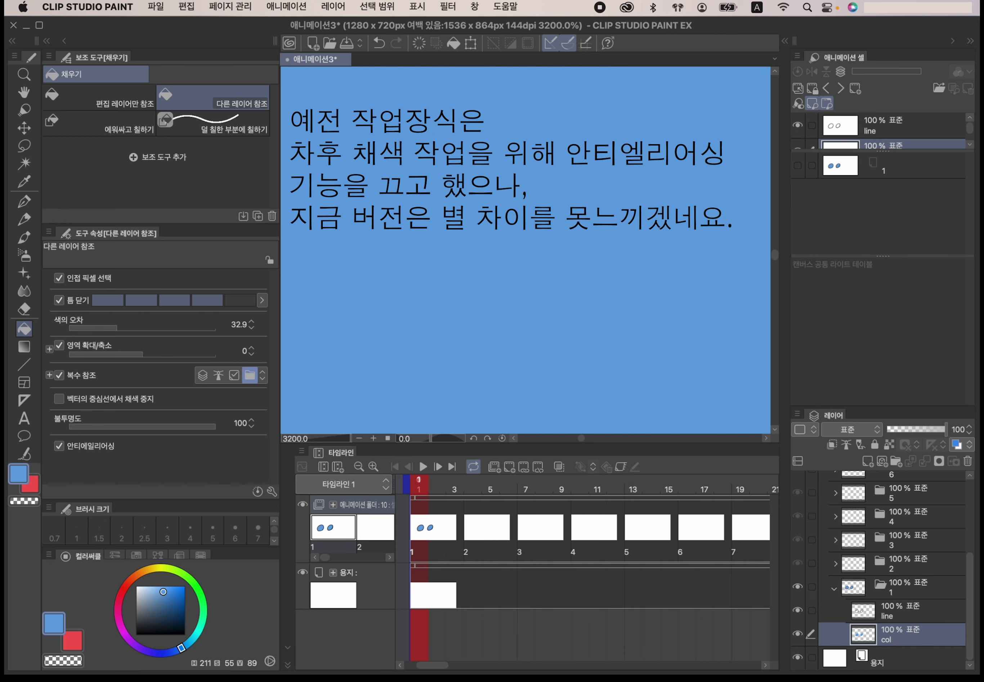
{"action": "scroll", "coordinate": [551, 273], "scroll_direction": "up", "scroll_amount": 5}
{"action": "left_click", "coordinate": [46, 41]}
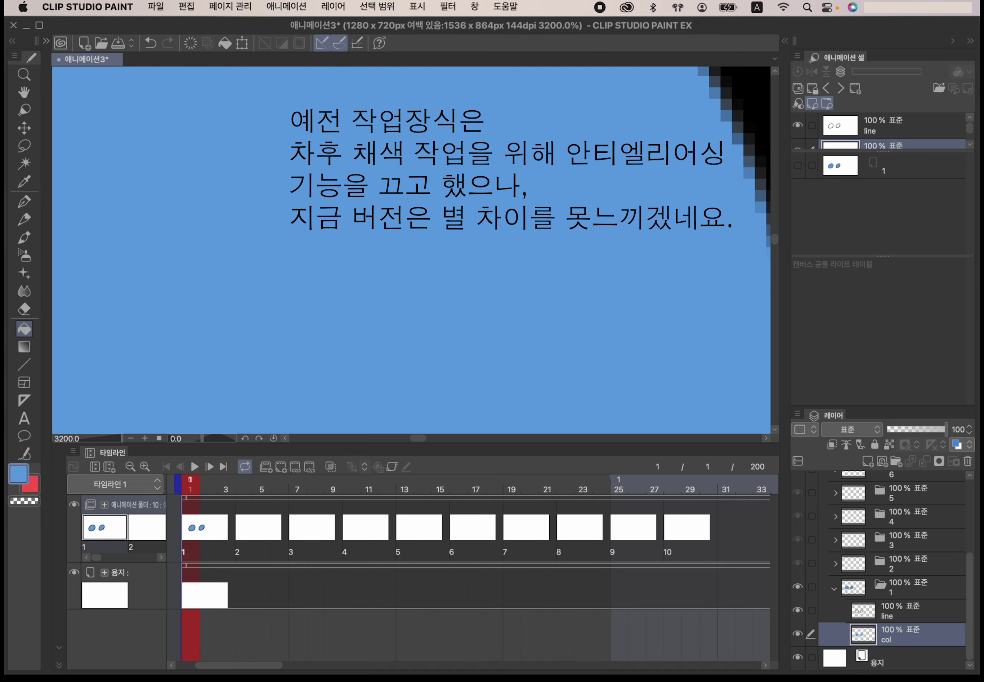
{"action": "left_click", "coordinate": [130, 438]}
{"action": "left_click", "coordinate": [131, 437]}
{"action": "left_click", "coordinate": [130, 438]}
{"action": "left_click", "coordinate": [130, 437]}
{"action": "left_click", "coordinate": [130, 438]}
{"action": "left_click", "coordinate": [131, 438]}
{"action": "left_click_drag", "start_coordinate": [420, 343], "coordinate": [397, 305]}
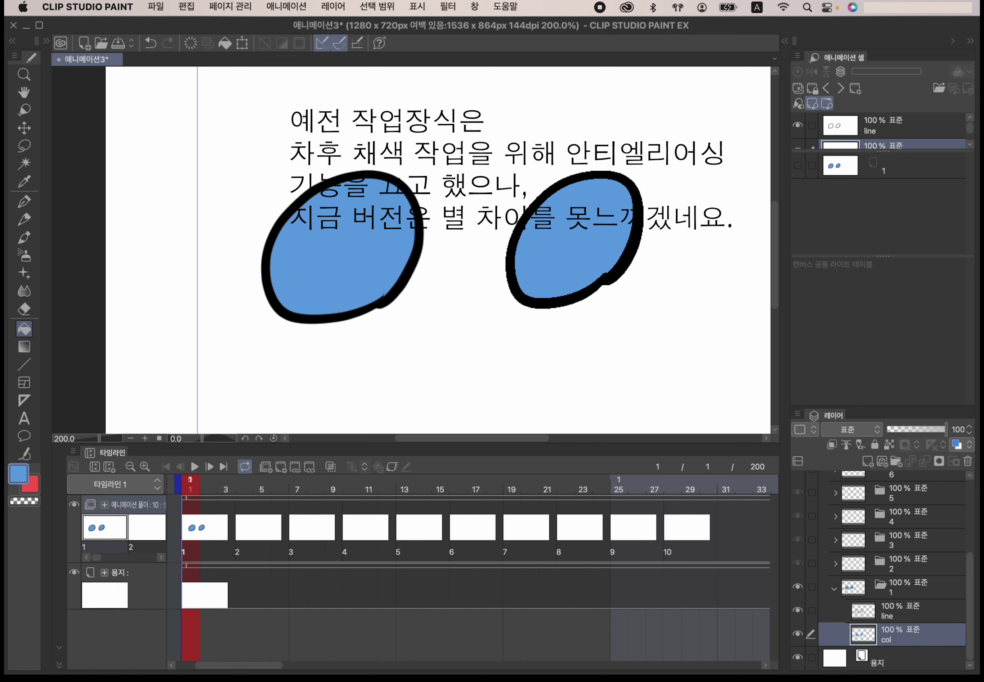
Step: Lasso-select the area around the second circle, delete its blue fill from the col layer, and deselect
{"action": "left_click", "coordinate": [26, 163]}
{"action": "left_click", "coordinate": [25, 146]}
{"action": "mouse_move", "coordinate": [608, 351]}
{"action": "left_mouse_down"}
{"action": "mouse_move", "coordinate": [588, 352]}
{"action": "mouse_move", "coordinate": [665, 122]}
{"action": "mouse_move", "coordinate": [594, 385]}
{"action": "left_mouse_up"}
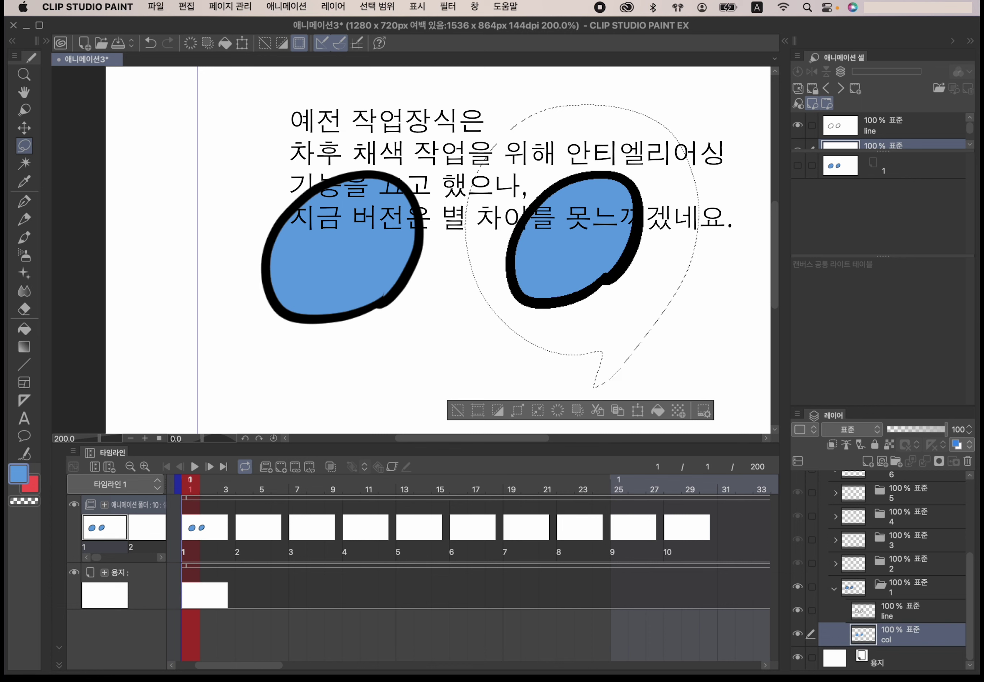
{"action": "left_click", "coordinate": [558, 410]}
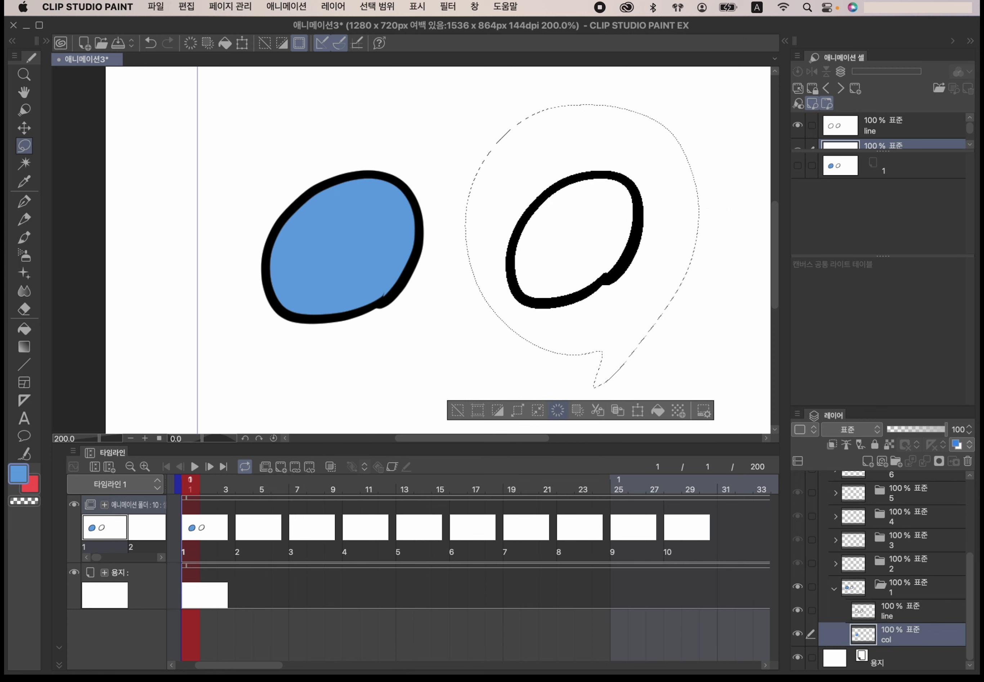
{"action": "key", "text": "super+d"}
Step: Clear everything drawn on the line and col layers of cell 1, and activate the G-pen
{"action": "left_click", "coordinate": [913, 610]}
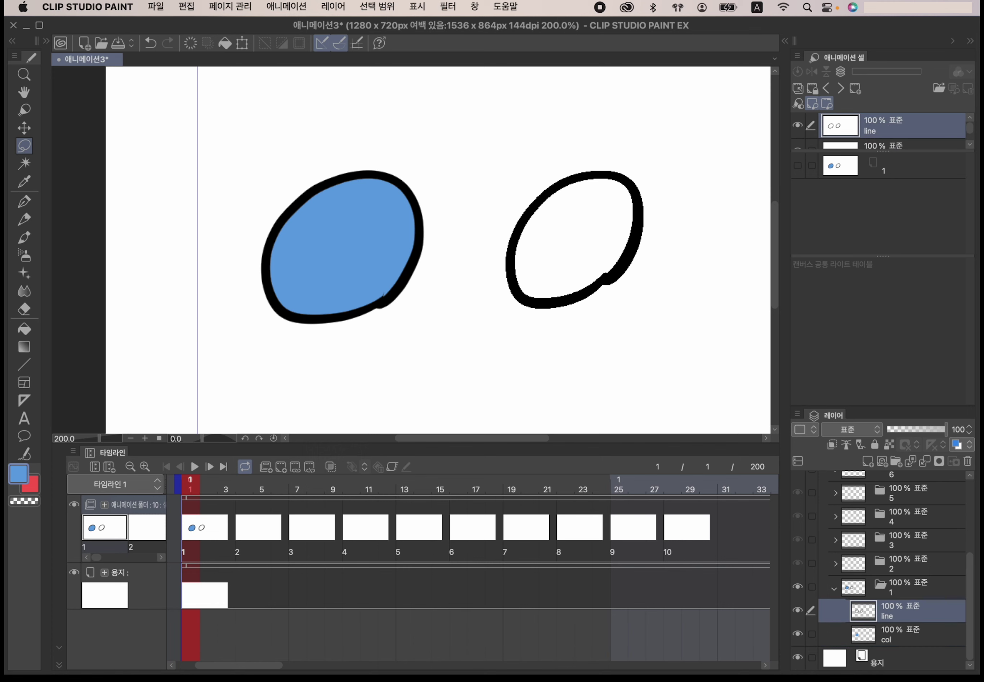
{"action": "key", "text": "p"}
{"action": "left_click", "coordinate": [46, 41]}
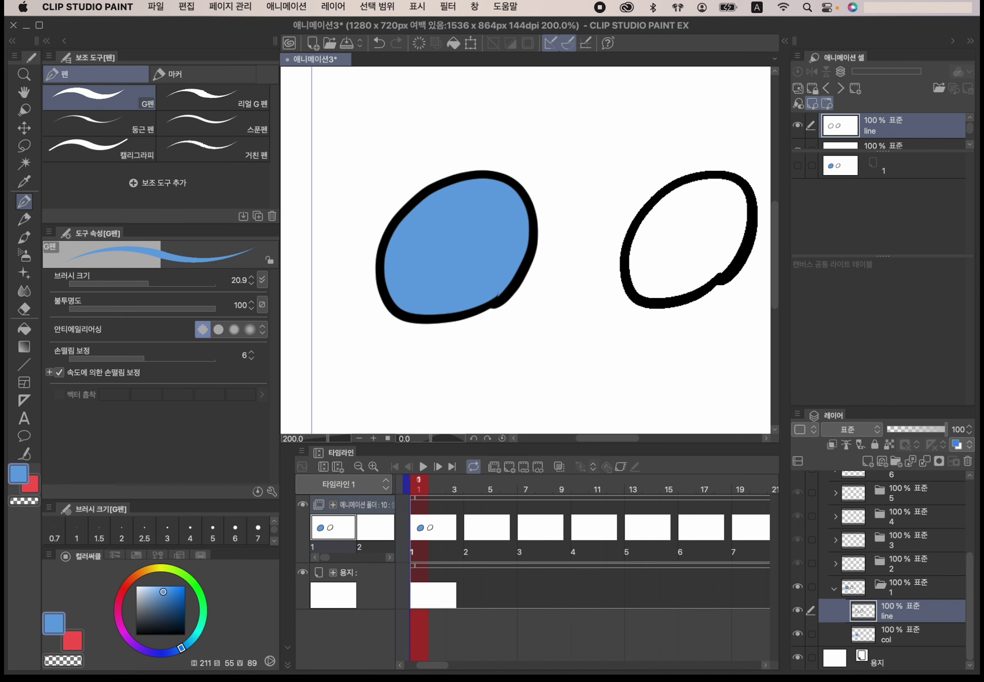
{"action": "key", "text": "Delete"}
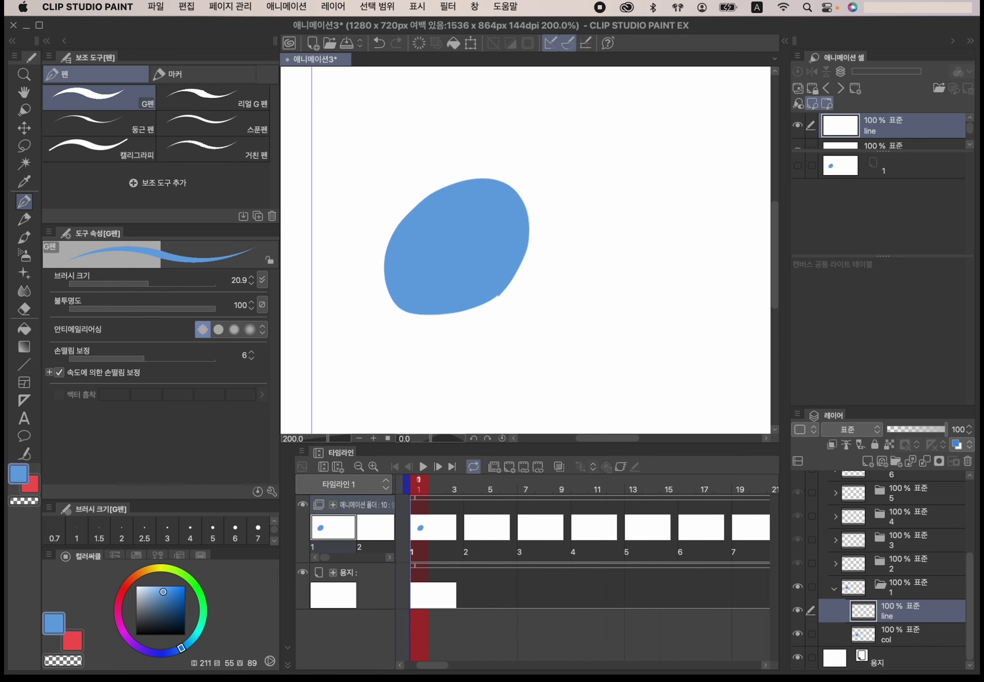
{"action": "left_click", "coordinate": [901, 634]}
{"action": "key", "text": "Delete"}
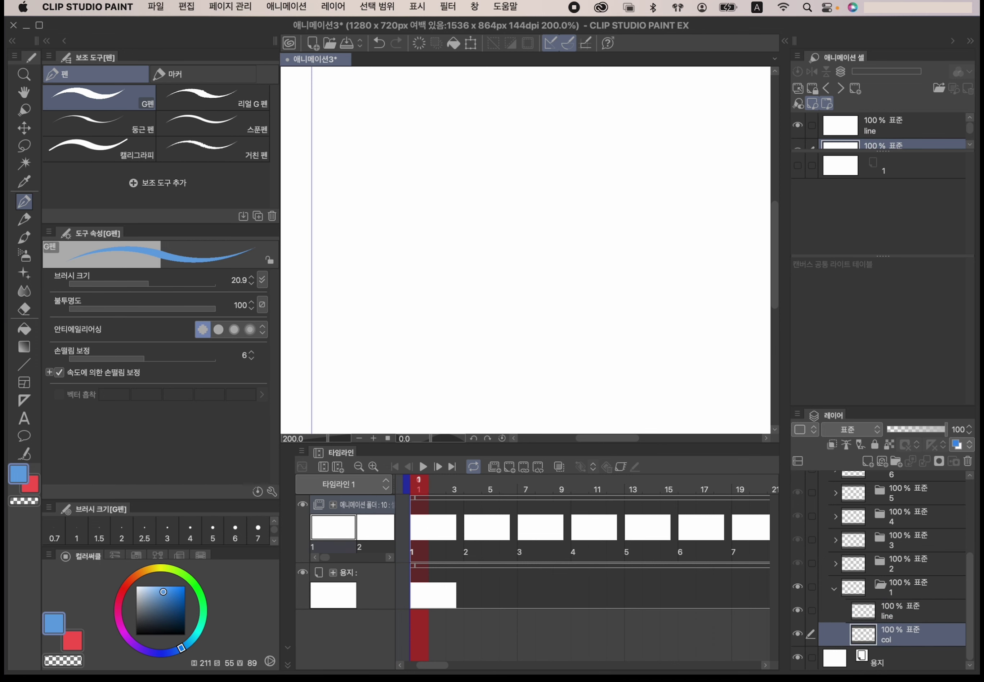
{"action": "left_click", "coordinate": [47, 41]}
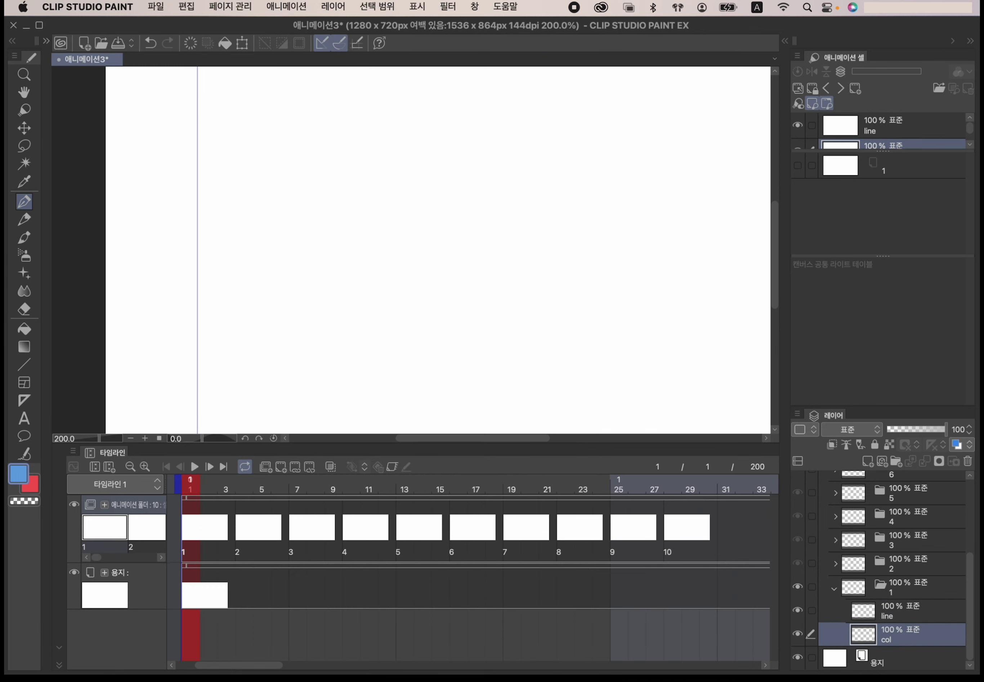
Step: Activate cell 1's line layer and set the drawing colour to black, with the whole canvas in view at 66.7%
{"action": "left_click", "coordinate": [901, 610]}
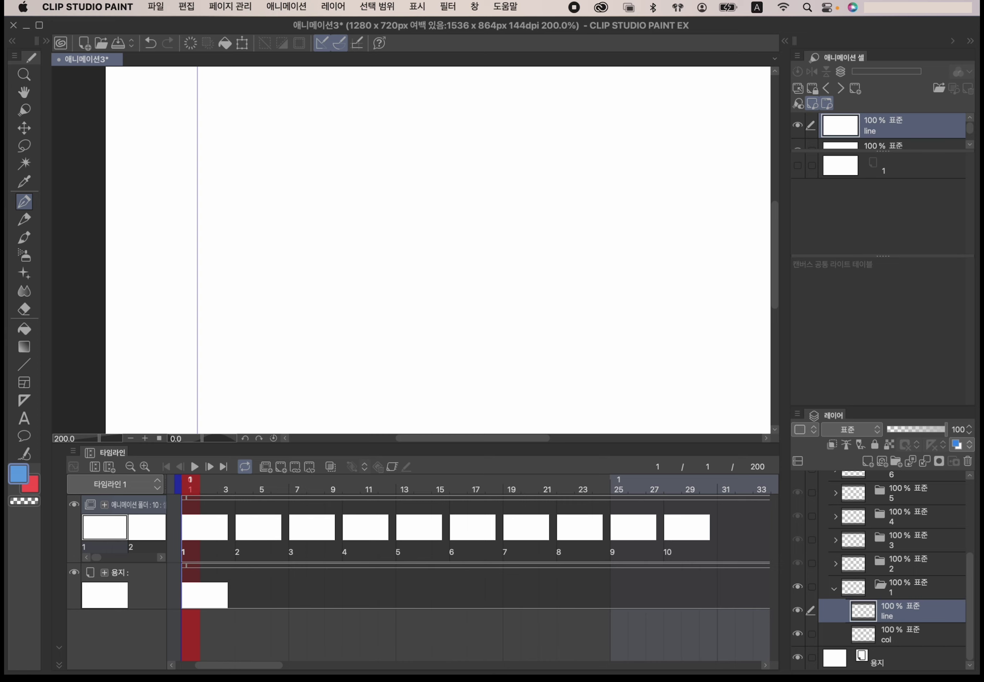
{"action": "double_click", "coordinate": [19, 473]}
{"action": "left_click_drag", "start_coordinate": [325, 450], "coordinate": [274, 494]}
{"action": "left_click", "coordinate": [656, 247]}
{"action": "scroll", "coordinate": [656, 246], "scroll_direction": "down", "scroll_amount": 3}
{"action": "scroll", "coordinate": [656, 247], "scroll_direction": "right", "scroll_amount": 2}
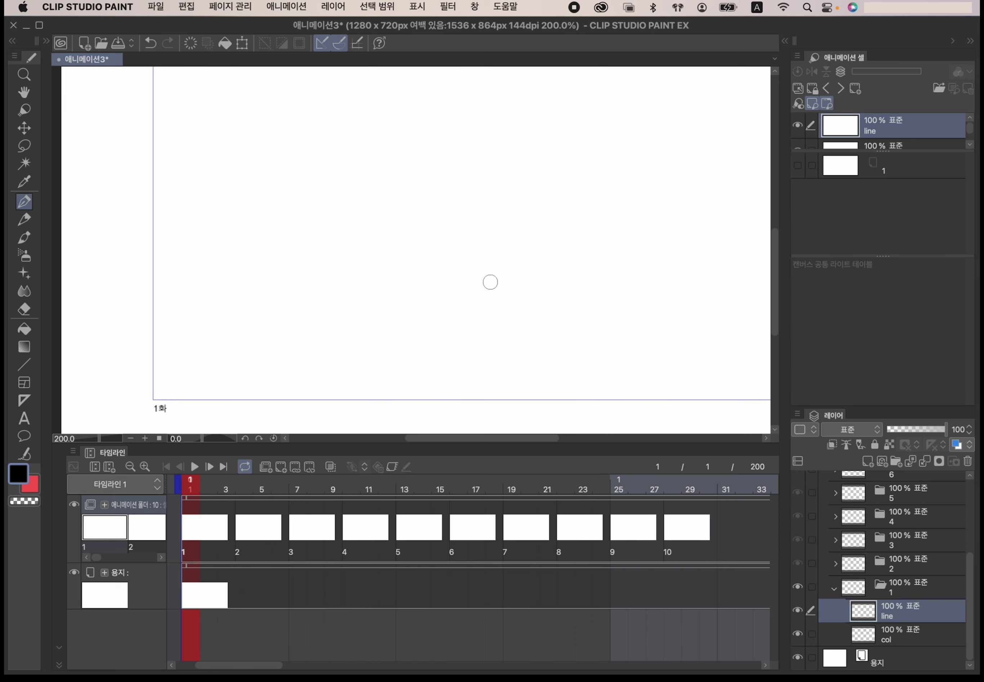
{"action": "left_click", "coordinate": [131, 438]}
{"action": "left_click", "coordinate": [131, 438]}
{"action": "left_click", "coordinate": [130, 438]}
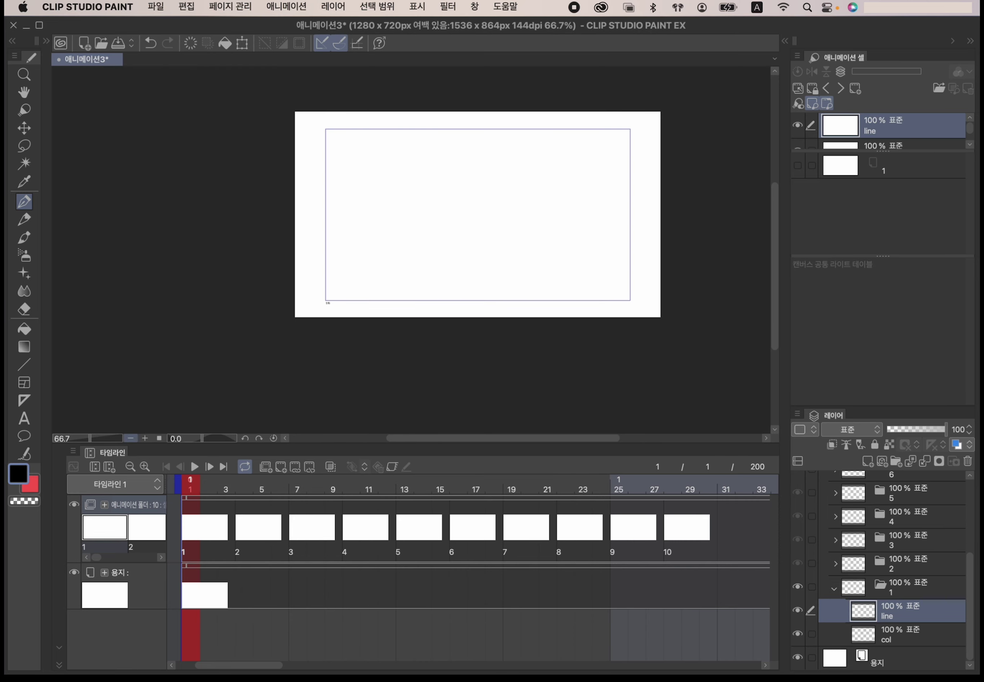
{"action": "scroll", "coordinate": [430, 260], "scroll_direction": "up", "scroll_amount": 3}
{"action": "scroll", "coordinate": [430, 260], "scroll_direction": "right", "scroll_amount": 3}
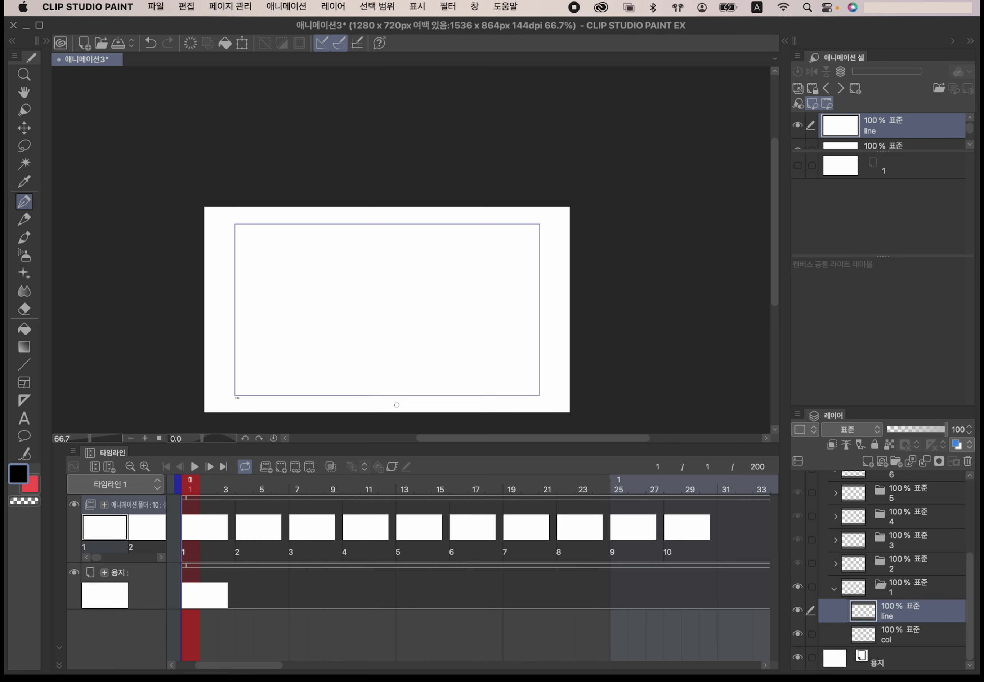
Step: Turn on onion skin, undo the small stroke made in cell 1, and activate cell 1's line layer again
{"action": "mouse_move", "coordinate": [268, 383]}
{"action": "left_mouse_down"}
{"action": "mouse_move", "coordinate": [255, 354]}
{"action": "mouse_move", "coordinate": [271, 381]}
{"action": "mouse_move", "coordinate": [260, 385]}
{"action": "left_mouse_up"}
{"action": "left_click", "coordinate": [836, 563]}
{"action": "left_click", "coordinate": [899, 586]}
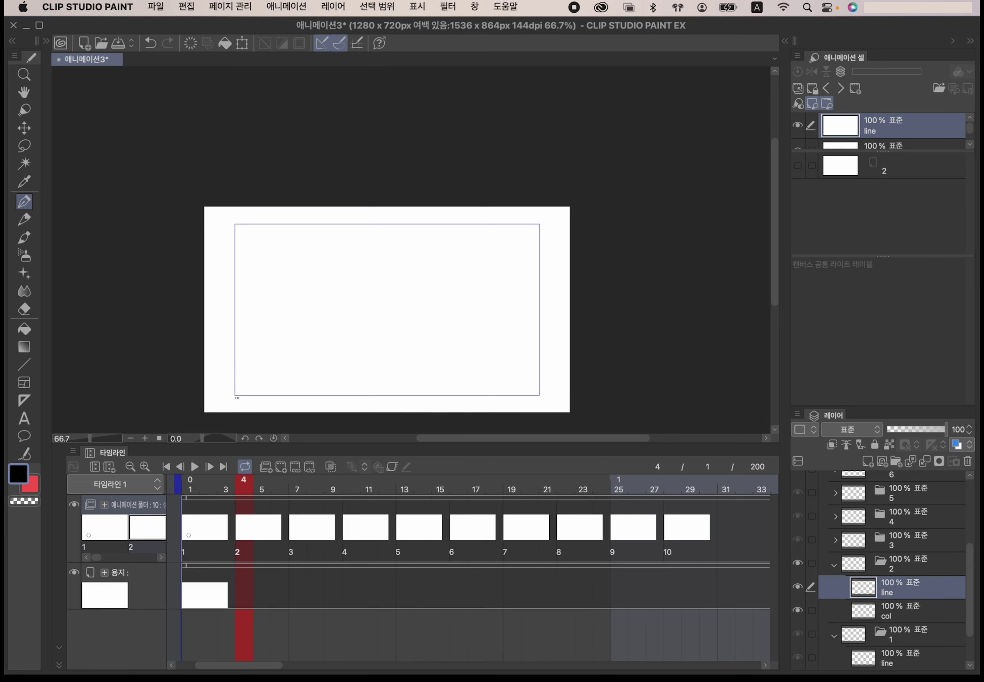
{"action": "left_click", "coordinate": [330, 466]}
{"action": "key", "text": "super+z"}
{"action": "left_click", "coordinate": [911, 659]}
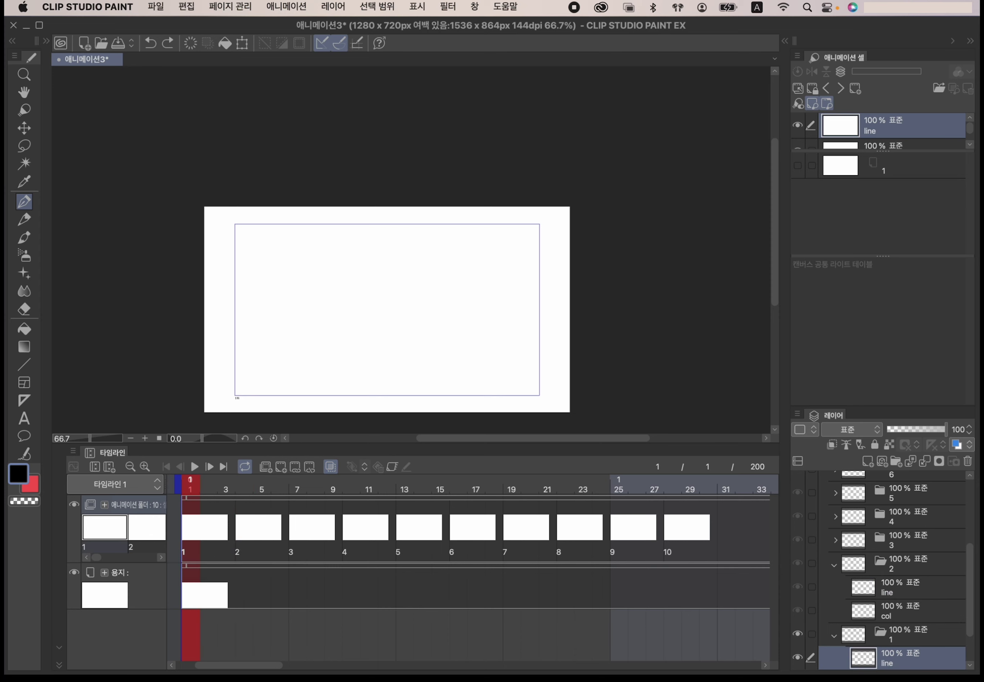
Step: Draw an arc across the canvas's upper-left corner in cell 1, and a slightly larger arc around it in cell 2
{"action": "left_click_drag", "start_coordinate": [202, 295], "coordinate": [288, 202]}
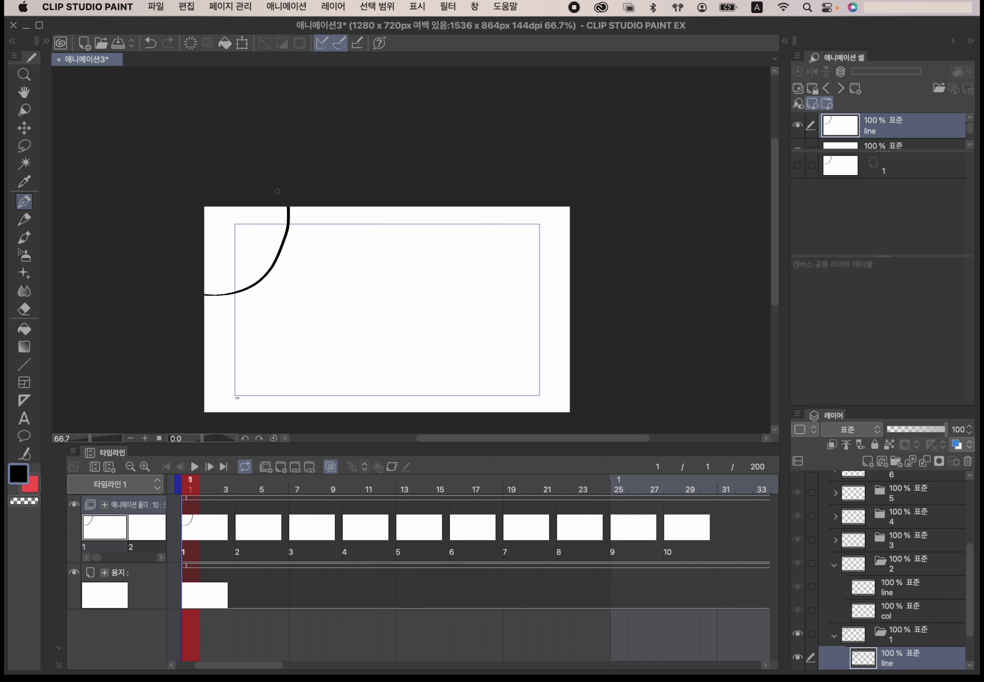
{"action": "key", "text": "."}
{"action": "scroll", "coordinate": [470, 388], "scroll_direction": "down", "scroll_amount": 2}
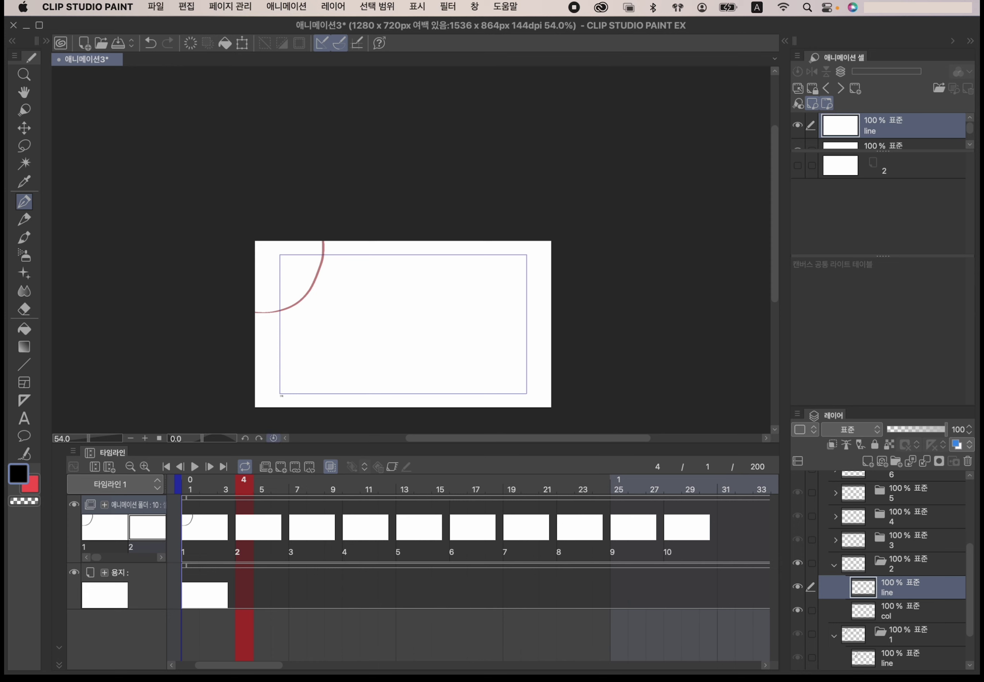
{"action": "mouse_move", "coordinate": [257, 317]}
{"action": "left_mouse_down"}
{"action": "mouse_move", "coordinate": [328, 275]}
{"action": "mouse_move", "coordinate": [333, 234]}
{"action": "left_mouse_up"}
Step: Draw a rounder, more curled-in arc at the canvas's upper-left corner on cell 3's line layer, redrawing the first attempt
{"action": "key", "text": "Right"}
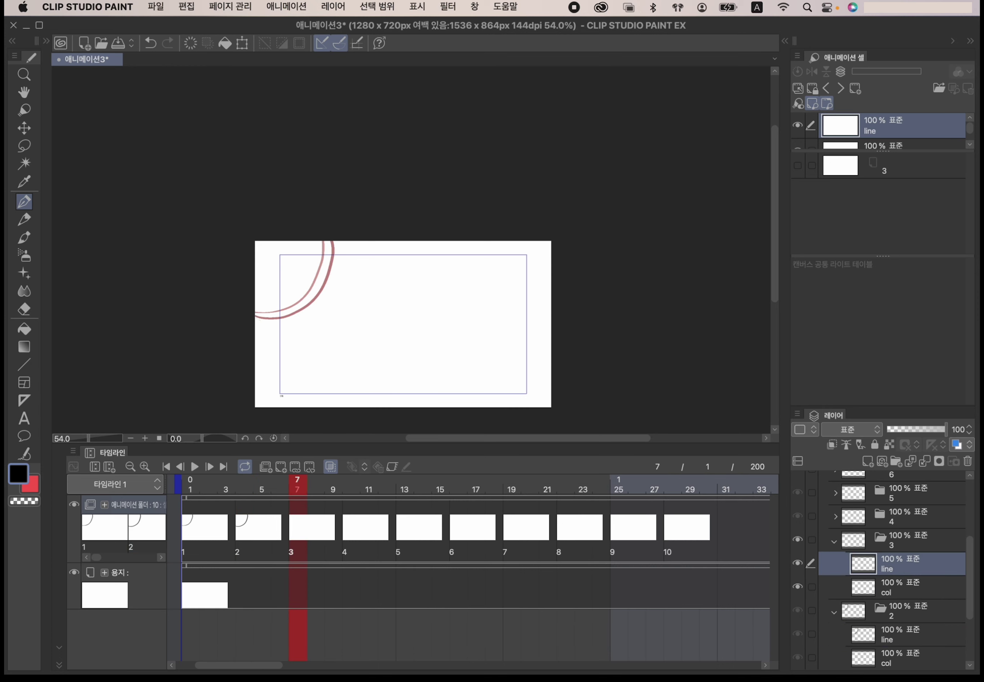
{"action": "mouse_move", "coordinate": [263, 314]}
{"action": "left_mouse_down"}
{"action": "mouse_move", "coordinate": [291, 319]}
{"action": "mouse_move", "coordinate": [338, 297]}
{"action": "mouse_move", "coordinate": [350, 255]}
{"action": "mouse_move", "coordinate": [309, 232]}
{"action": "left_mouse_up"}
{"action": "key", "text": "super+z"}
{"action": "mouse_move", "coordinate": [261, 312]}
{"action": "left_mouse_down"}
{"action": "mouse_move", "coordinate": [335, 298]}
{"action": "mouse_move", "coordinate": [308, 232]}
{"action": "left_mouse_up"}
{"action": "left_click_drag", "start_coordinate": [262, 312], "coordinate": [254, 302]}
Step: Draw a closed oval on cell 4's line layer, further from the canvas corner than the previous arcs
{"action": "left_click", "coordinate": [834, 517]}
{"action": "left_click", "coordinate": [900, 540]}
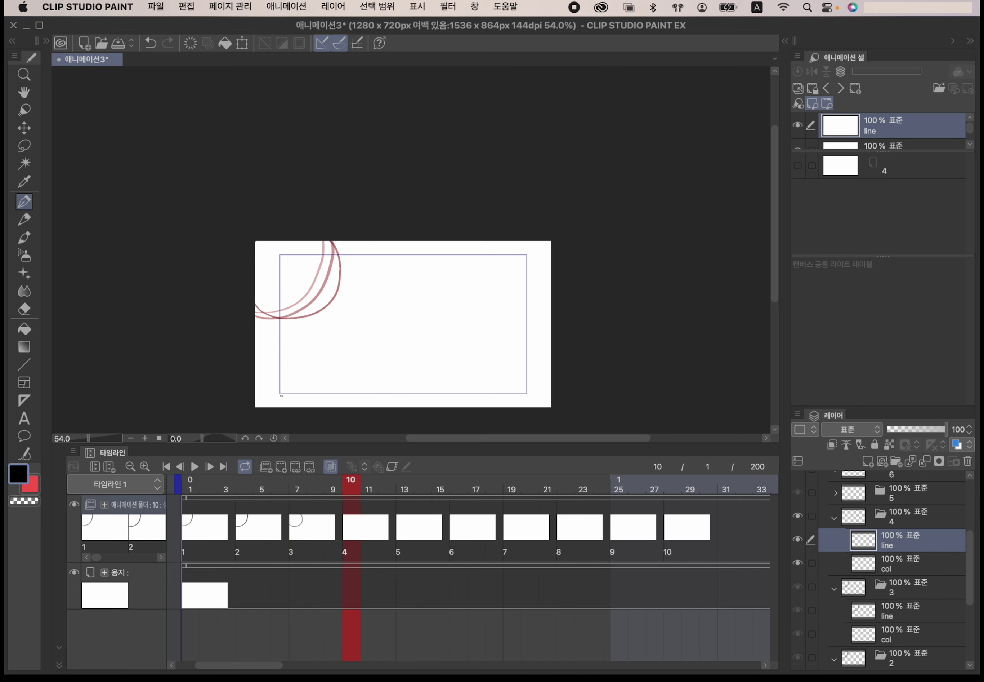
{"action": "mouse_move", "coordinate": [331, 331]}
{"action": "left_mouse_down"}
{"action": "mouse_move", "coordinate": [292, 324]}
{"action": "mouse_move", "coordinate": [305, 283]}
{"action": "mouse_move", "coordinate": [351, 271]}
{"action": "mouse_move", "coordinate": [367, 301]}
{"action": "mouse_move", "coordinate": [324, 331]}
{"action": "left_mouse_up"}
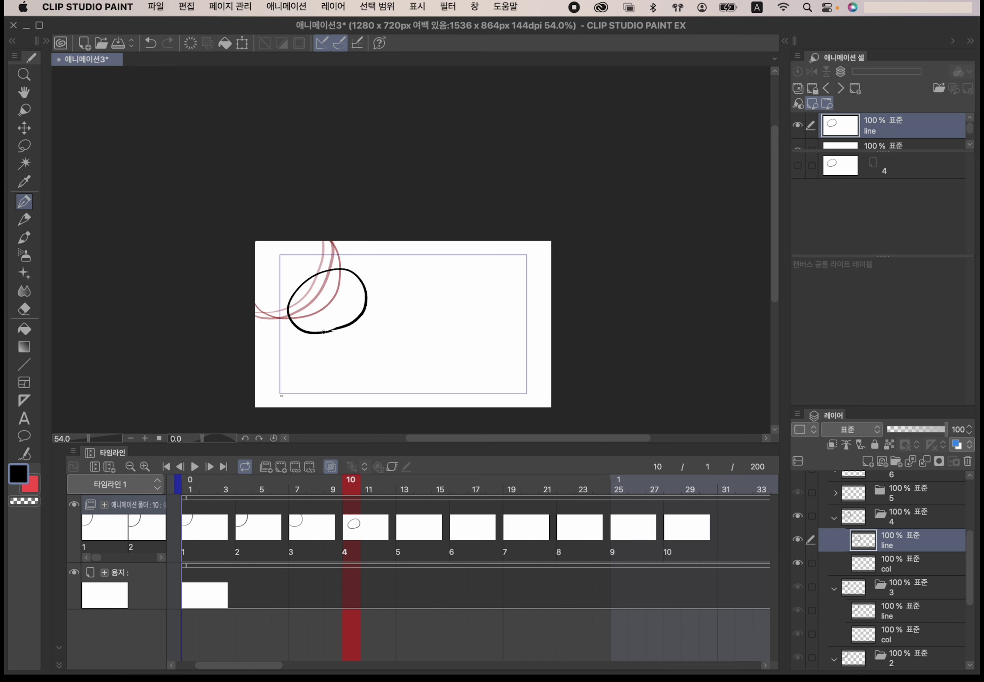
Step: Draw a smaller oval below and to the right of the previous one on cell 5's line layer, redrawing it once
{"action": "key", "text": "Right"}
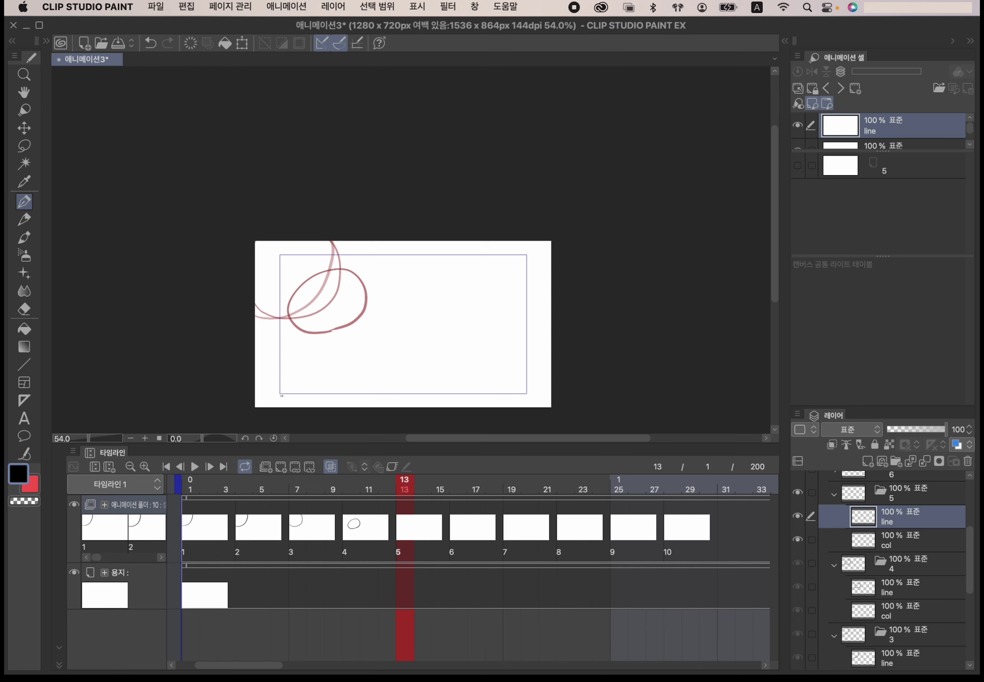
{"action": "mouse_move", "coordinate": [374, 352]}
{"action": "left_mouse_down"}
{"action": "mouse_move", "coordinate": [347, 357]}
{"action": "mouse_move", "coordinate": [331, 337]}
{"action": "mouse_move", "coordinate": [349, 316]}
{"action": "mouse_move", "coordinate": [375, 317]}
{"action": "mouse_move", "coordinate": [386, 335]}
{"action": "mouse_move", "coordinate": [368, 359]}
{"action": "left_mouse_up"}
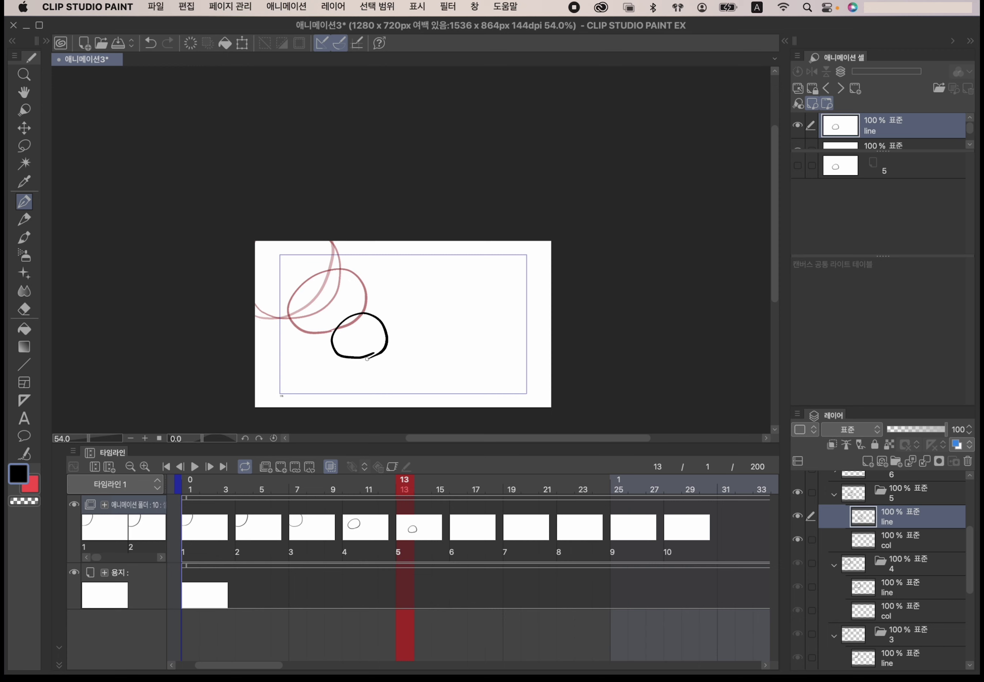
{"action": "key", "text": "ctrl+z"}
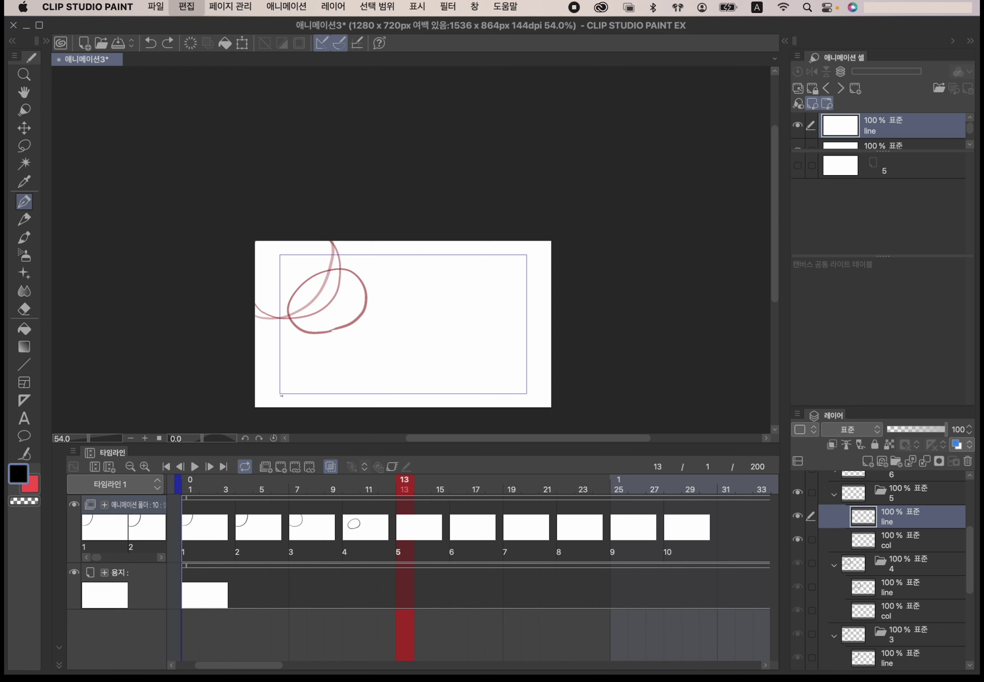
{"action": "mouse_move", "coordinate": [373, 343]}
{"action": "left_mouse_down"}
{"action": "mouse_move", "coordinate": [349, 354]}
{"action": "mouse_move", "coordinate": [348, 317]}
{"action": "mouse_move", "coordinate": [384, 322]}
{"action": "mouse_move", "coordinate": [366, 348]}
{"action": "left_mouse_up"}
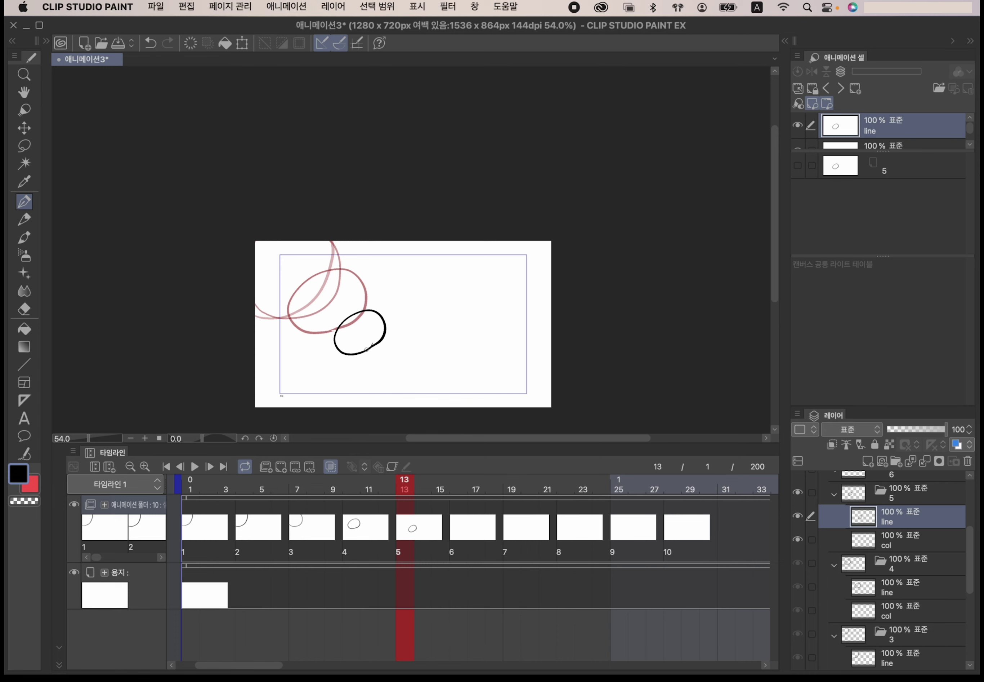
Step: Move the playhead to frame 30 and add a new animation folder above the existing one
{"action": "left_click_drag", "start_coordinate": [969, 573], "coordinate": [969, 557]}
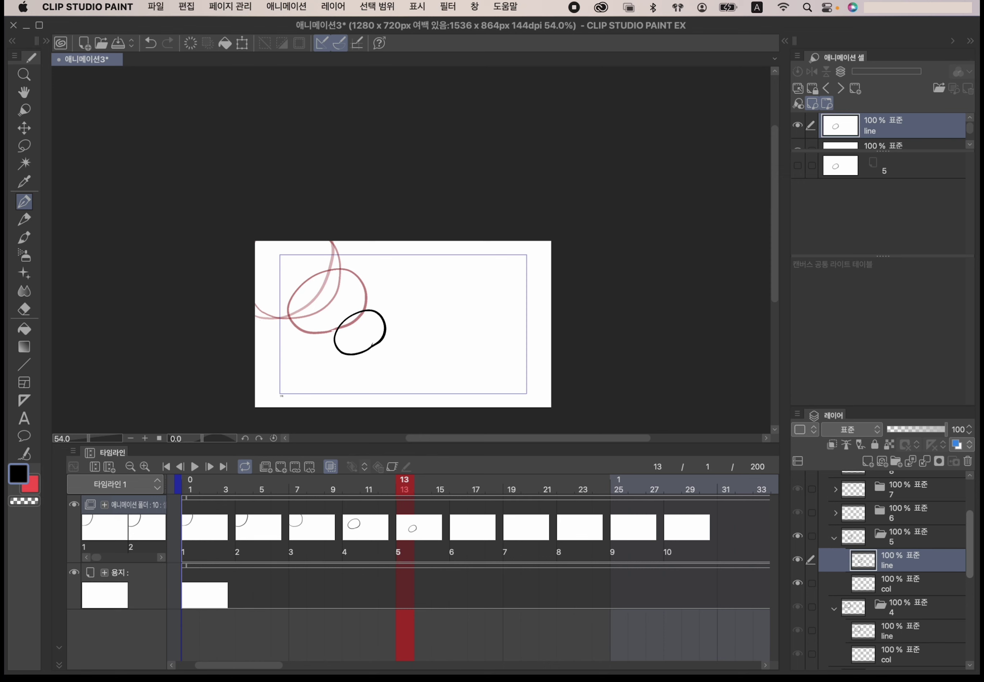
{"action": "left_click", "coordinate": [708, 484]}
{"action": "left_click", "coordinate": [723, 487]}
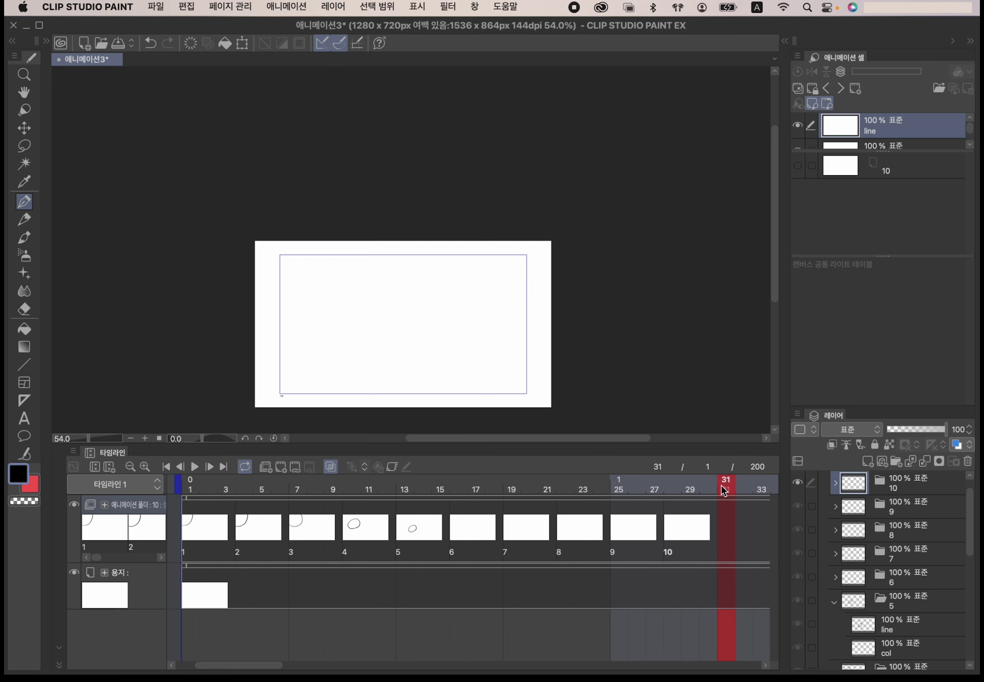
{"action": "left_click", "coordinate": [710, 490]}
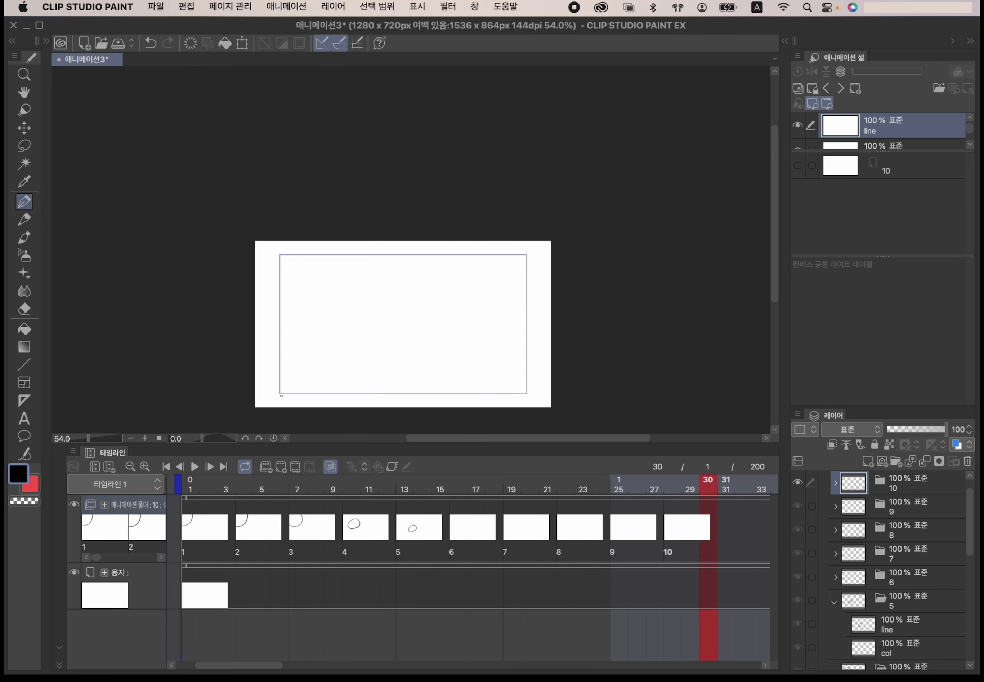
{"action": "left_click", "coordinate": [109, 466]}
{"action": "left_click", "coordinate": [633, 314]}
{"action": "left_click", "coordinate": [266, 466]}
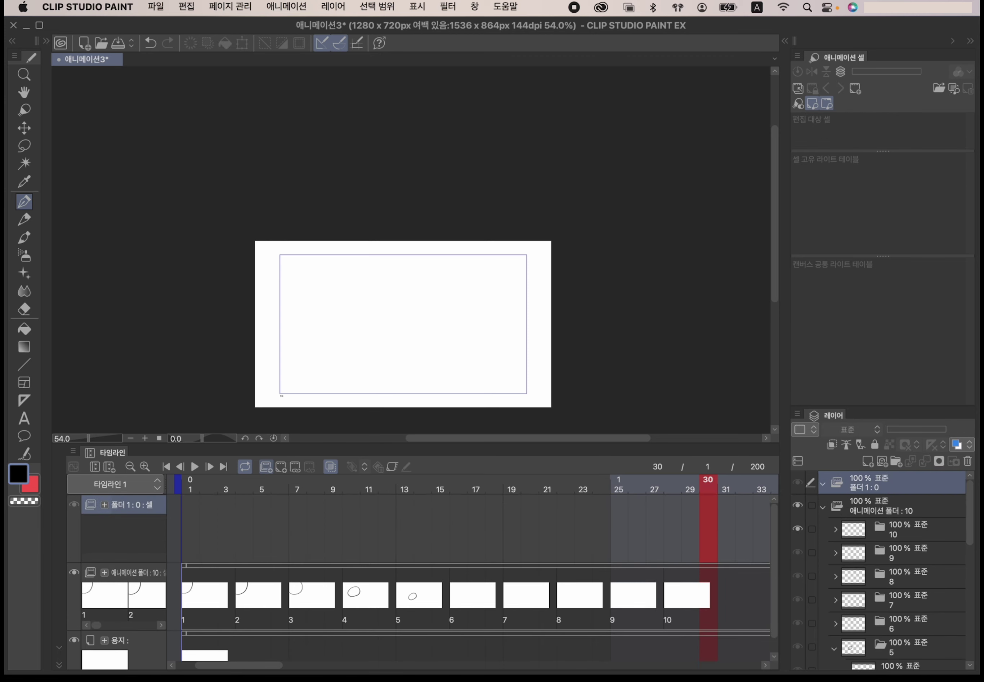
Step: Go to frame 1 and add a new animation cell inside the new upper animation folder
{"action": "left_click", "coordinate": [179, 489]}
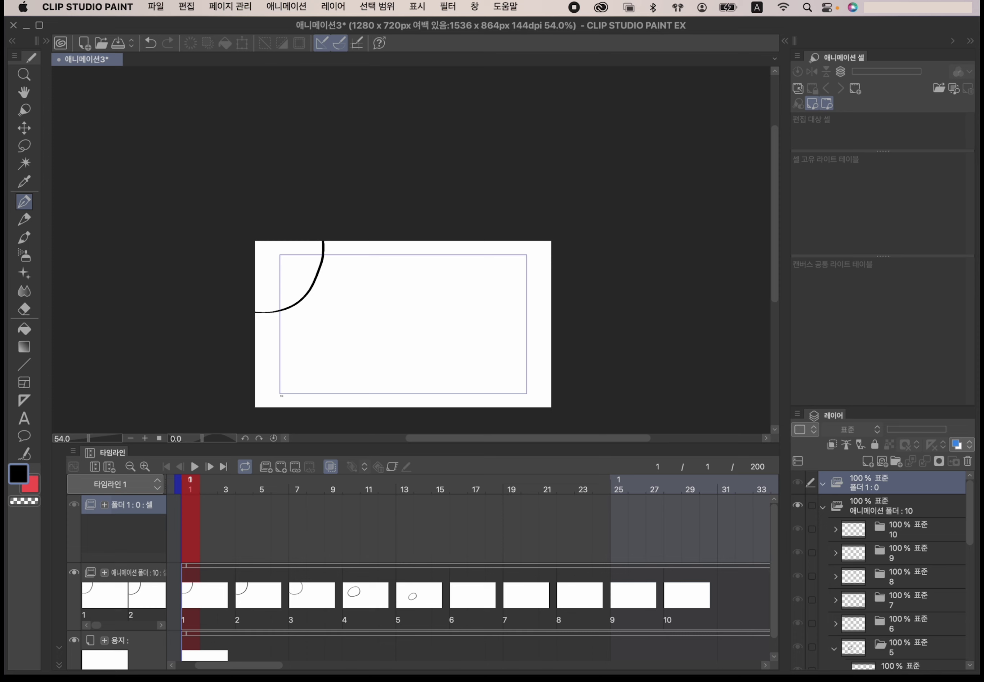
{"action": "left_click", "coordinate": [281, 467]}
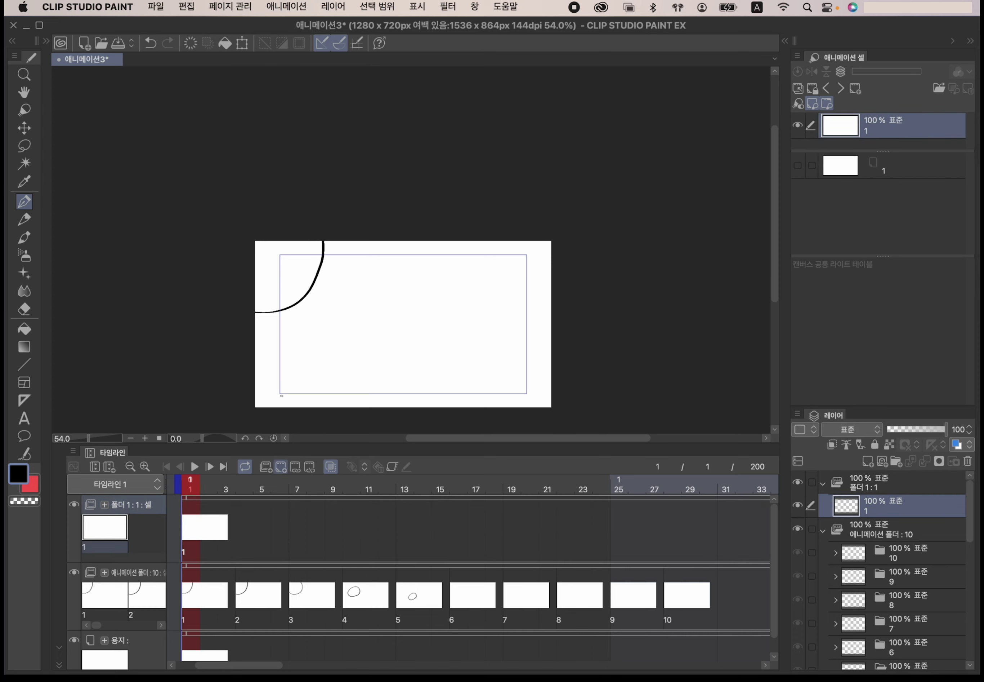
{"action": "left_click_drag", "start_coordinate": [255, 319], "coordinate": [396, 411]}
{"action": "mouse_move", "coordinate": [345, 241]}
{"action": "left_mouse_down"}
{"action": "mouse_move", "coordinate": [431, 303]}
{"action": "mouse_move", "coordinate": [364, 264]}
{"action": "mouse_move", "coordinate": [411, 380]}
{"action": "left_mouse_up"}
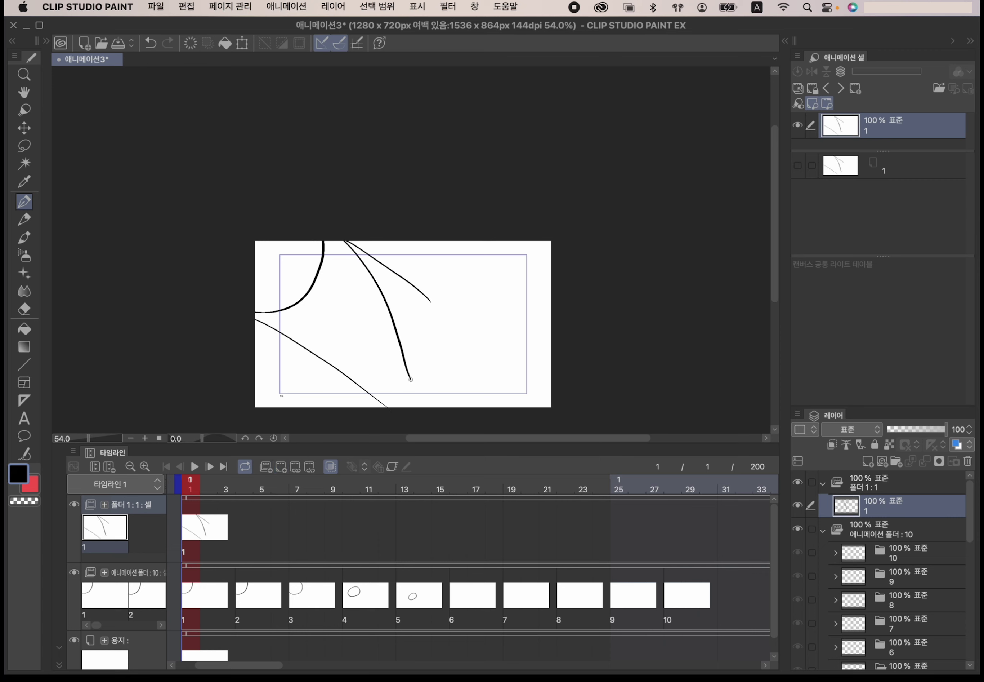
{"action": "mouse_move", "coordinate": [256, 320]}
{"action": "left_mouse_down"}
{"action": "mouse_move", "coordinate": [387, 405]}
{"action": "mouse_move", "coordinate": [348, 354]}
{"action": "mouse_move", "coordinate": [397, 395]}
{"action": "left_mouse_up"}
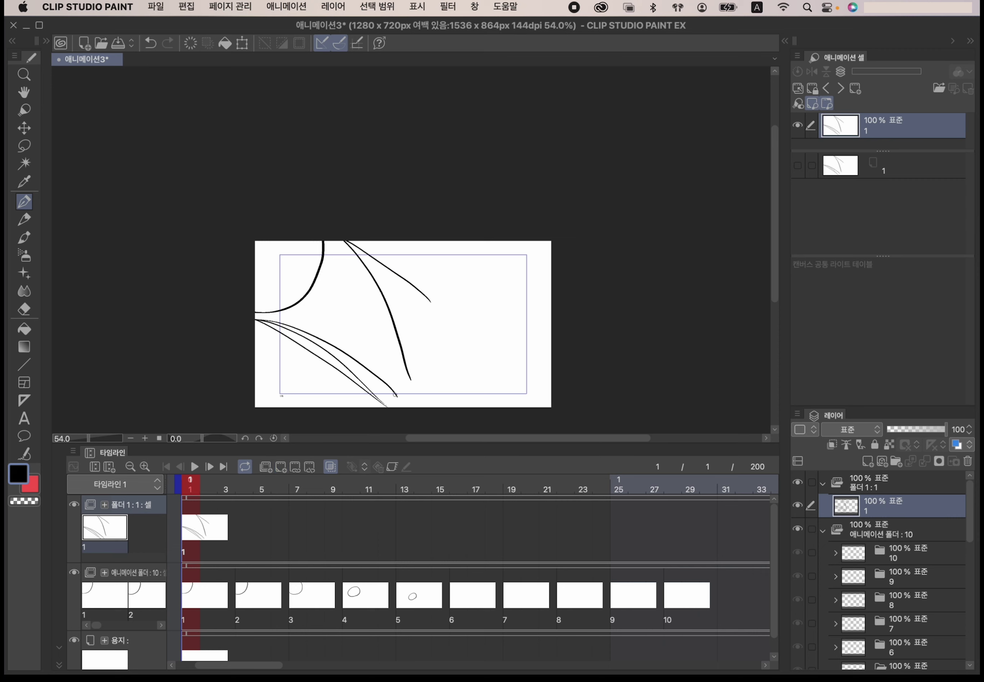
{"action": "key", "text": "super+z"}
{"action": "key", "text": "Delete"}
Step: Set the drawing colour to a muted blue and sketch the ball's falling and bouncing path with a landing oval on the new cell
{"action": "left_click", "coordinate": [18, 473]}
{"action": "left_click_drag", "start_coordinate": [422, 341], "coordinate": [379, 360]}
{"action": "left_click", "coordinate": [642, 250]}
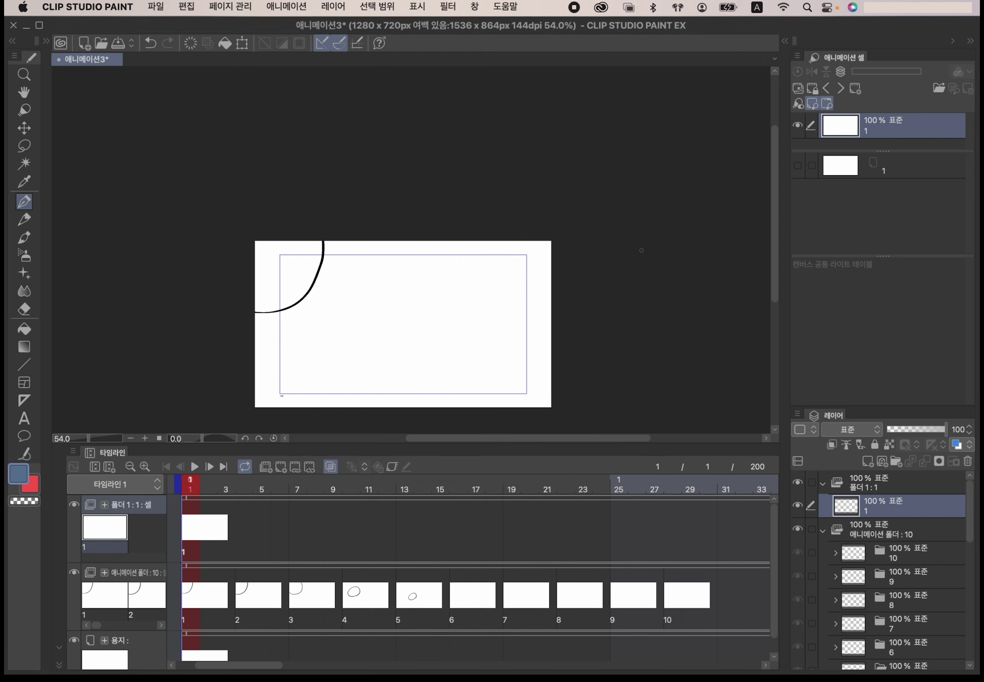
{"action": "left_click_drag", "start_coordinate": [255, 310], "coordinate": [361, 381]}
{"action": "left_click_drag", "start_coordinate": [254, 316], "coordinate": [369, 407]}
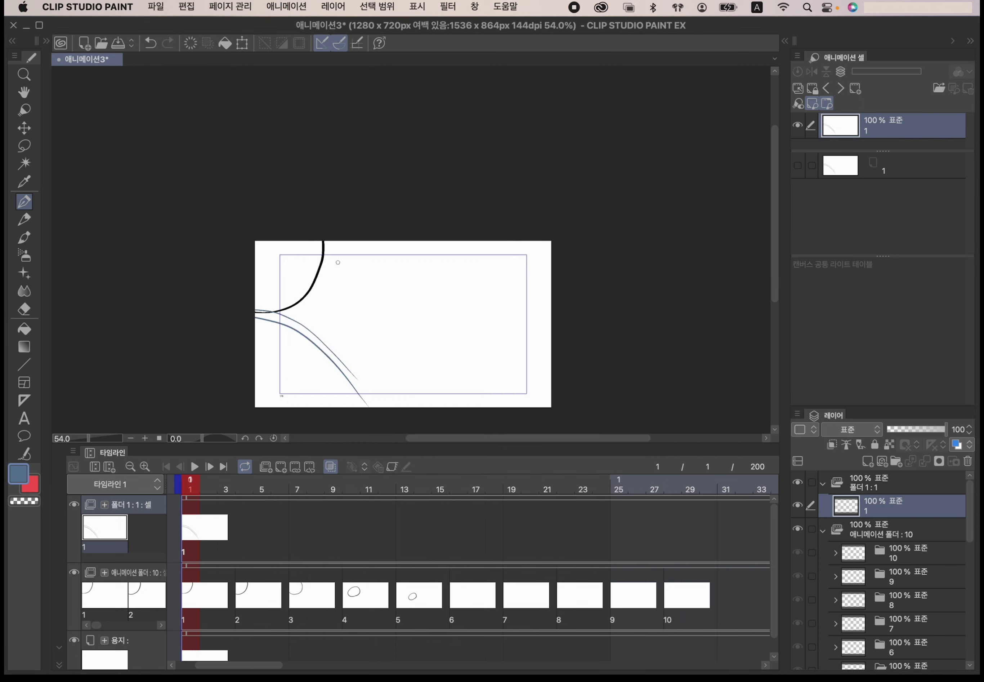
{"action": "left_click_drag", "start_coordinate": [325, 241], "coordinate": [383, 363]}
{"action": "mouse_move", "coordinate": [343, 268]}
{"action": "left_mouse_down"}
{"action": "mouse_move", "coordinate": [373, 388]}
{"action": "mouse_move", "coordinate": [383, 387]}
{"action": "mouse_move", "coordinate": [371, 395]}
{"action": "mouse_move", "coordinate": [421, 345]}
{"action": "left_mouse_up"}
{"action": "mouse_move", "coordinate": [379, 390]}
{"action": "left_mouse_down"}
{"action": "mouse_move", "coordinate": [422, 345]}
{"action": "mouse_move", "coordinate": [440, 380]}
{"action": "left_mouse_up"}
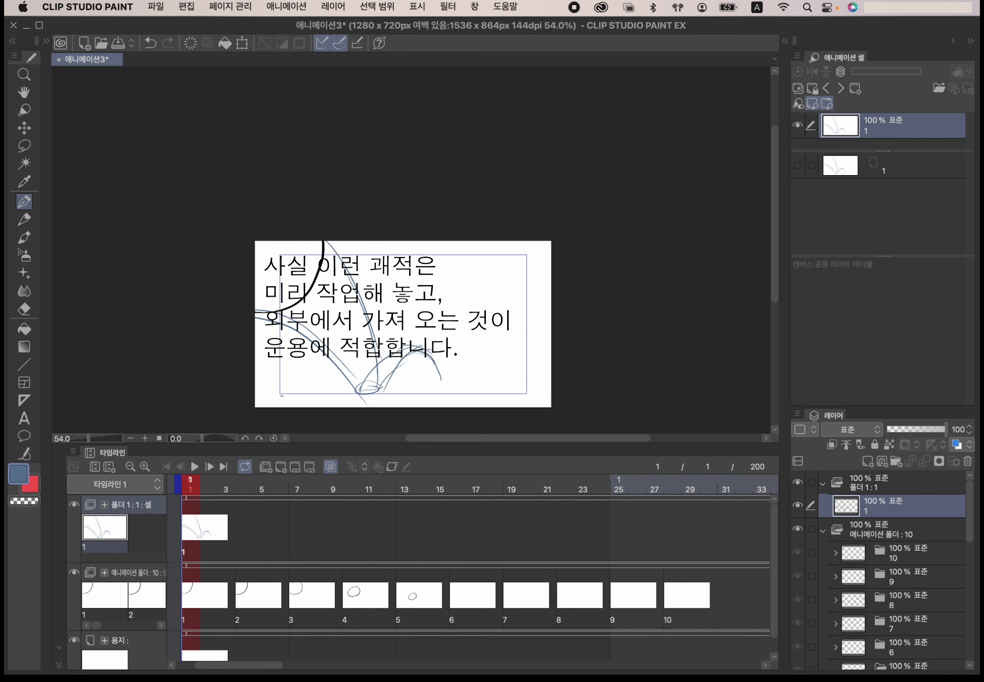
Step: Select cell 1's line layer and register the upper folder's path sketch on the canvas-common light table
{"action": "left_click", "coordinate": [190, 595]}
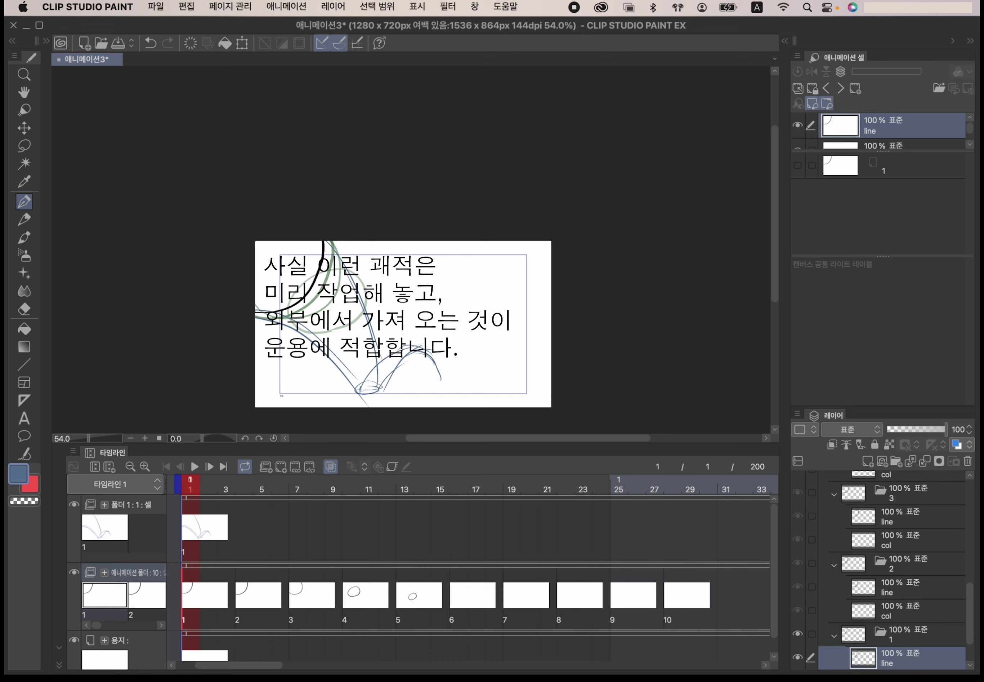
{"action": "scroll", "coordinate": [892, 508], "scroll_direction": "up", "scroll_amount": 10}
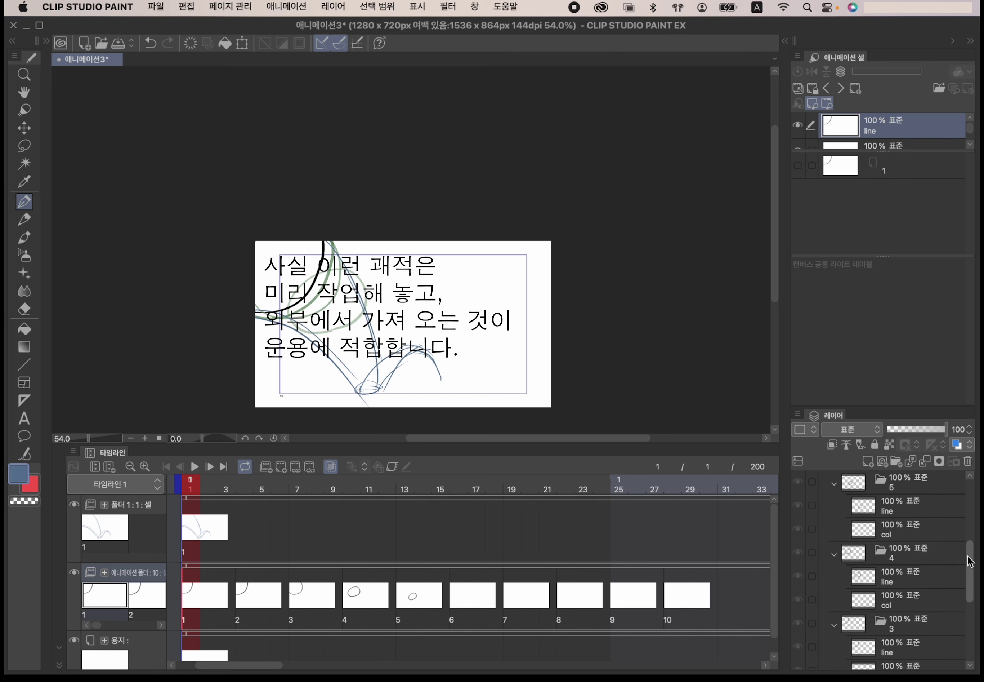
{"action": "left_click_drag", "start_coordinate": [892, 508], "coordinate": [896, 317]}
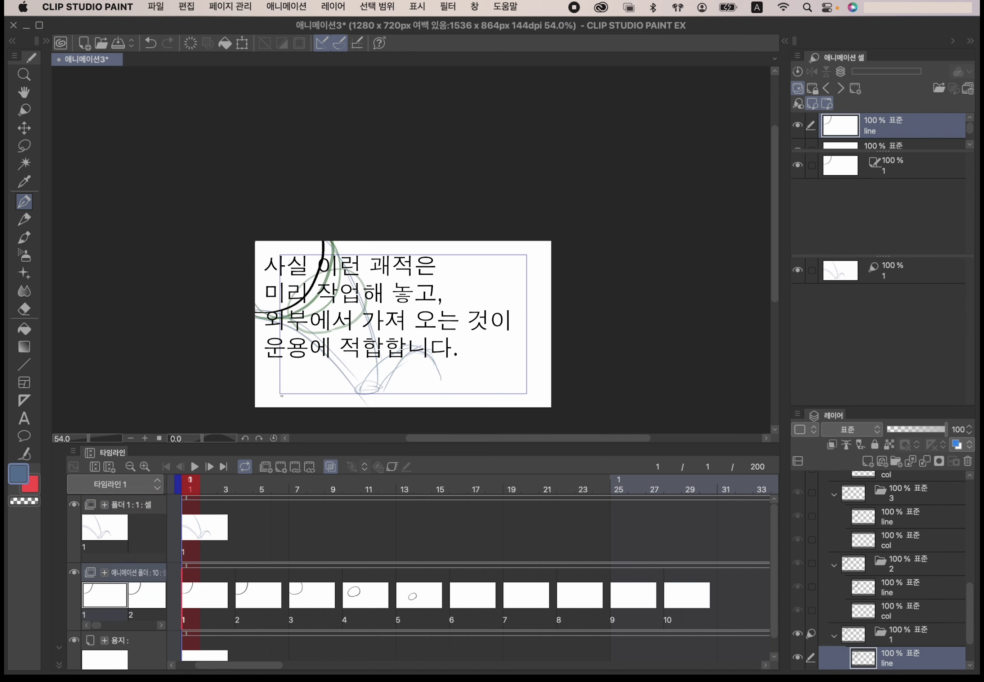
{"action": "mouse_move", "coordinate": [970, 621]}
{"action": "left_mouse_down"}
{"action": "mouse_move", "coordinate": [970, 532]}
{"action": "mouse_move", "coordinate": [960, 642]}
{"action": "left_mouse_up"}
Step: Toggle the path sketch's visibility on the canvas-common light table to compare the canvas with and without it
{"action": "left_click", "coordinate": [796, 272]}
{"action": "left_click", "coordinate": [796, 272]}
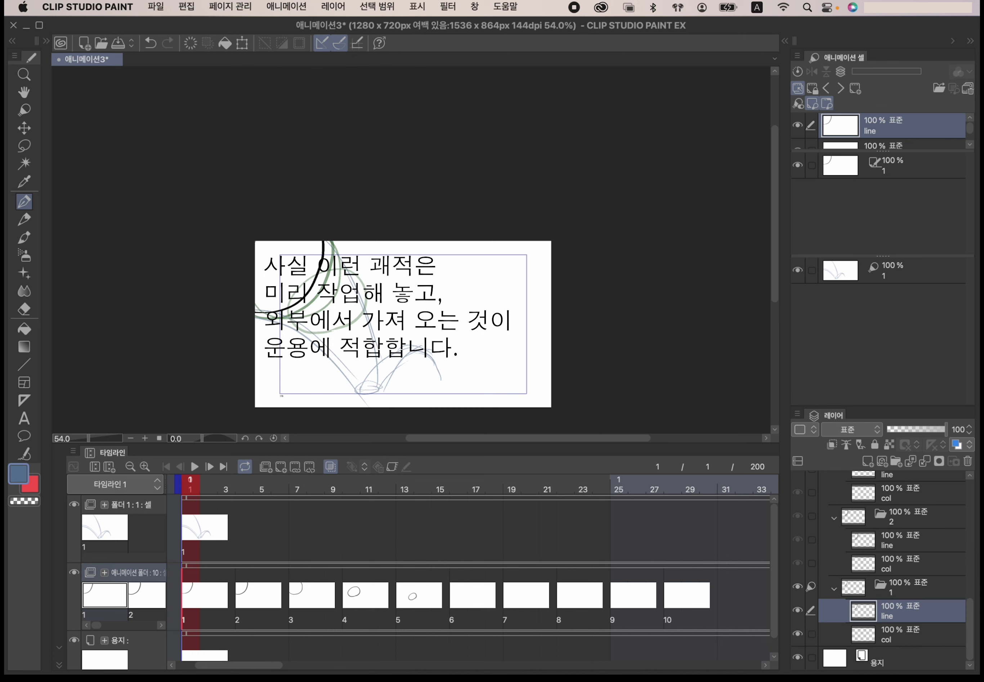
{"action": "left_click", "coordinate": [795, 271]}
{"action": "left_click", "coordinate": [796, 271]}
{"action": "left_click", "coordinate": [795, 274]}
{"action": "left_click", "coordinate": [798, 270]}
Step: Clear the existing drawings from the line layers of cells 2, 3, 4 and 5
{"action": "key", "text": "."}
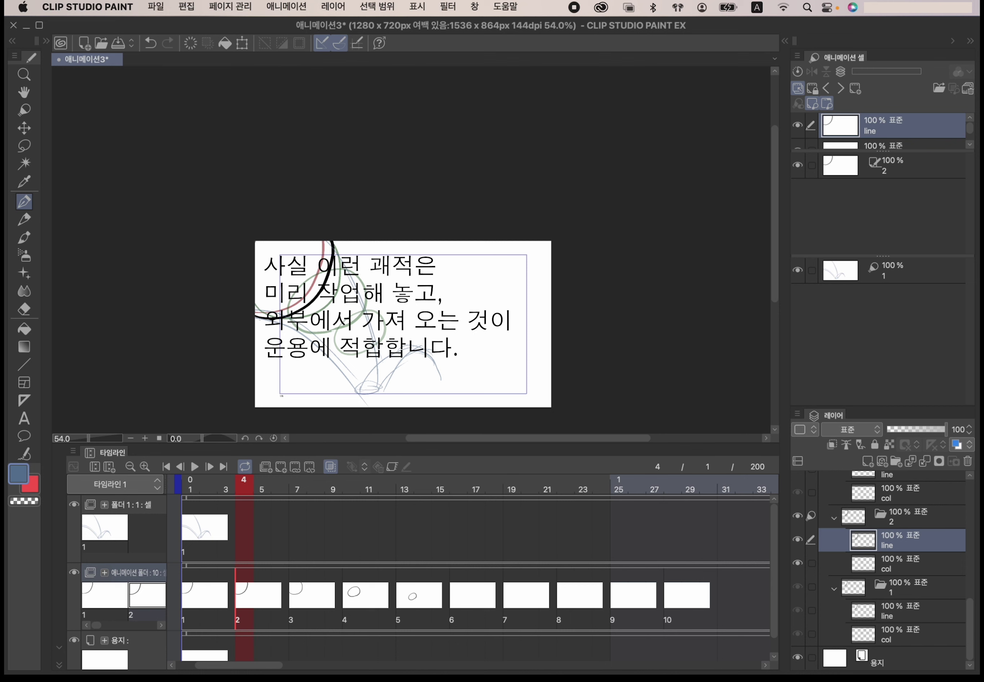
{"action": "key", "text": "super+z"}
{"action": "key", "text": "."}
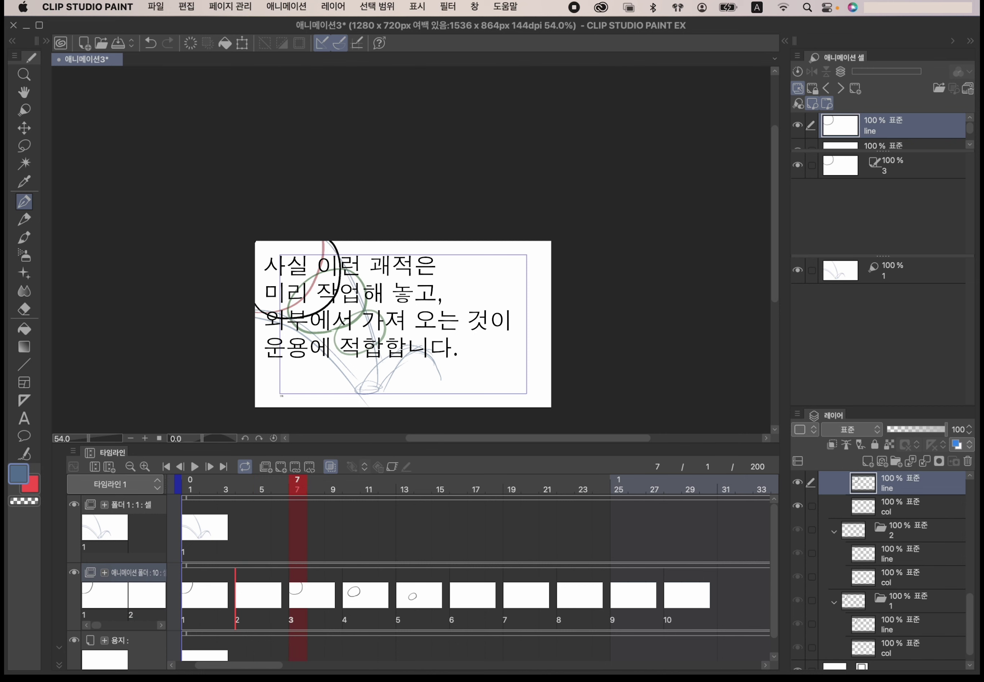
{"action": "key", "text": "super+z"}
{"action": "left_click", "coordinate": [350, 489]}
{"action": "key", "text": "Delete"}
{"action": "left_click", "coordinate": [402, 489]}
{"action": "key", "text": "Delete"}
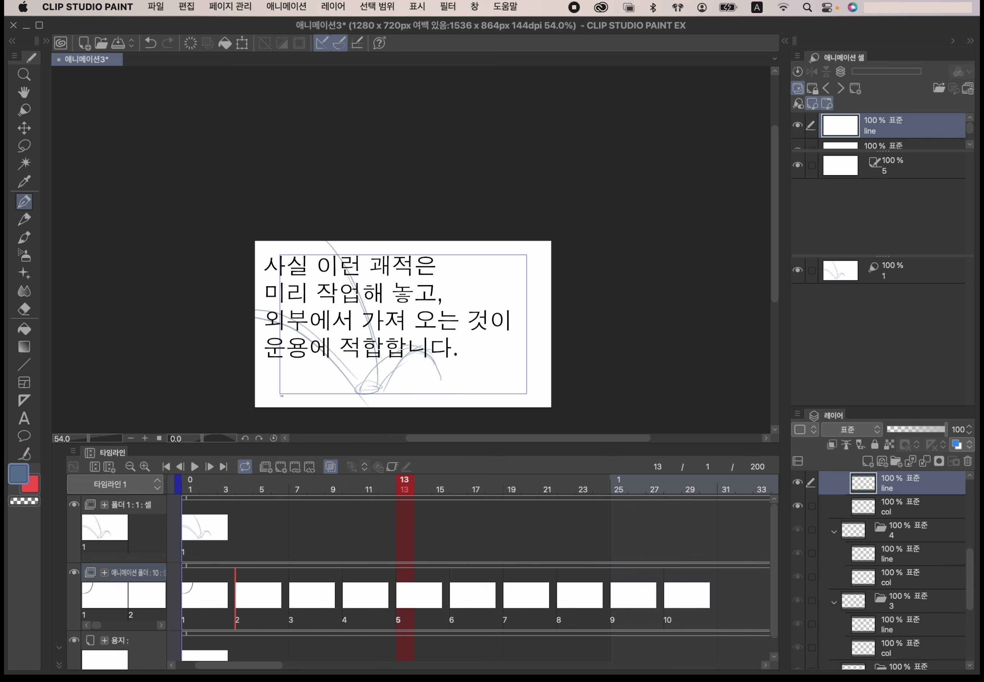
Step: Move from cell 1 to cell 2 at frame 4 and set the drawing colour to black
{"action": "left_click", "coordinate": [191, 489]}
{"action": "left_click", "coordinate": [243, 488]}
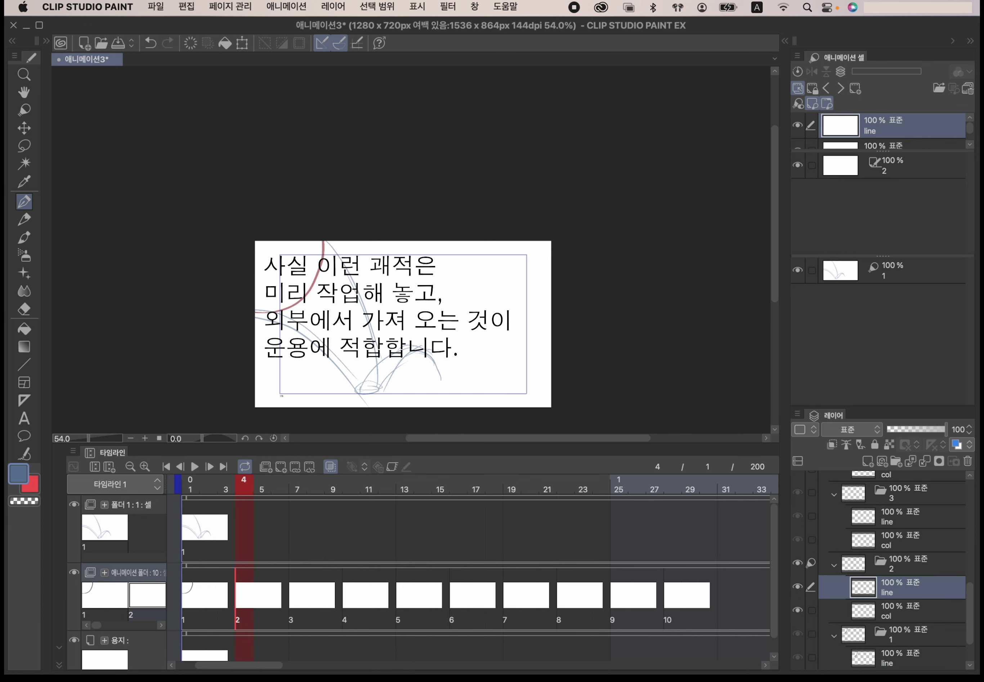
{"action": "double_click", "coordinate": [19, 474]}
{"action": "left_click_drag", "start_coordinate": [385, 367], "coordinate": [246, 526]}
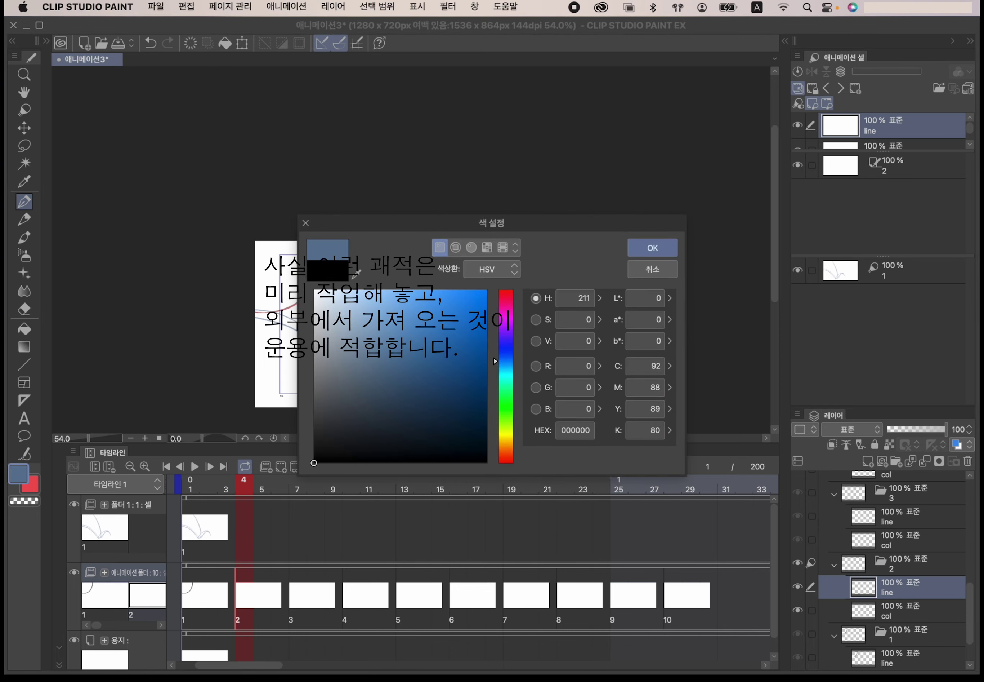
{"action": "left_click", "coordinate": [653, 247]}
{"action": "scroll", "coordinate": [655, 248], "scroll_direction": "up", "scroll_amount": 5}
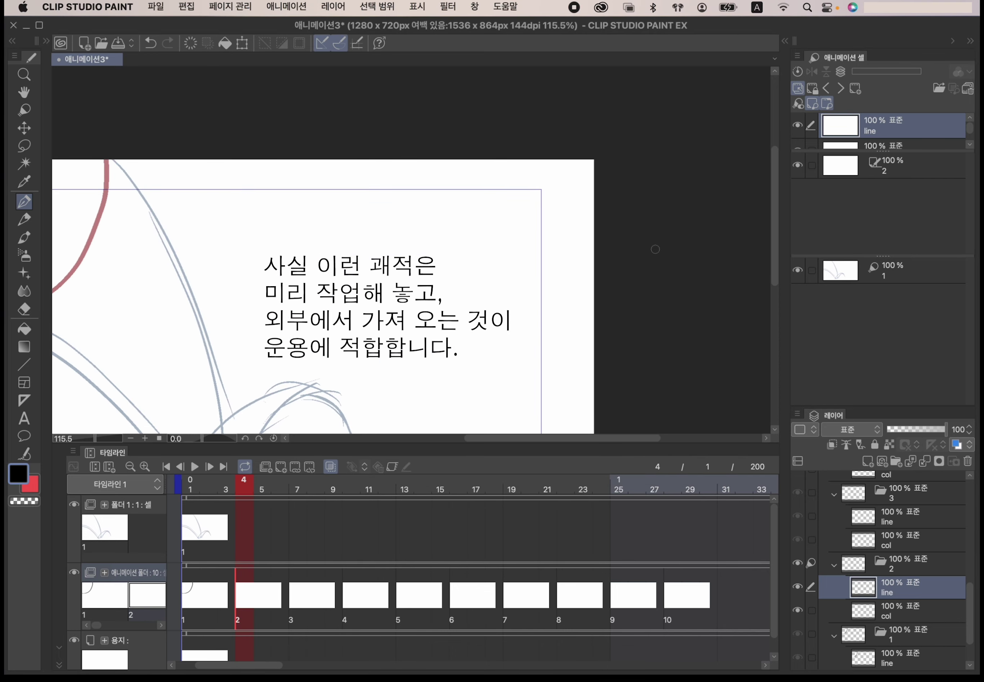
{"action": "scroll", "coordinate": [655, 248], "scroll_direction": "down", "scroll_amount": 3}
{"action": "scroll", "coordinate": [655, 248], "scroll_direction": "left", "scroll_amount": 5}
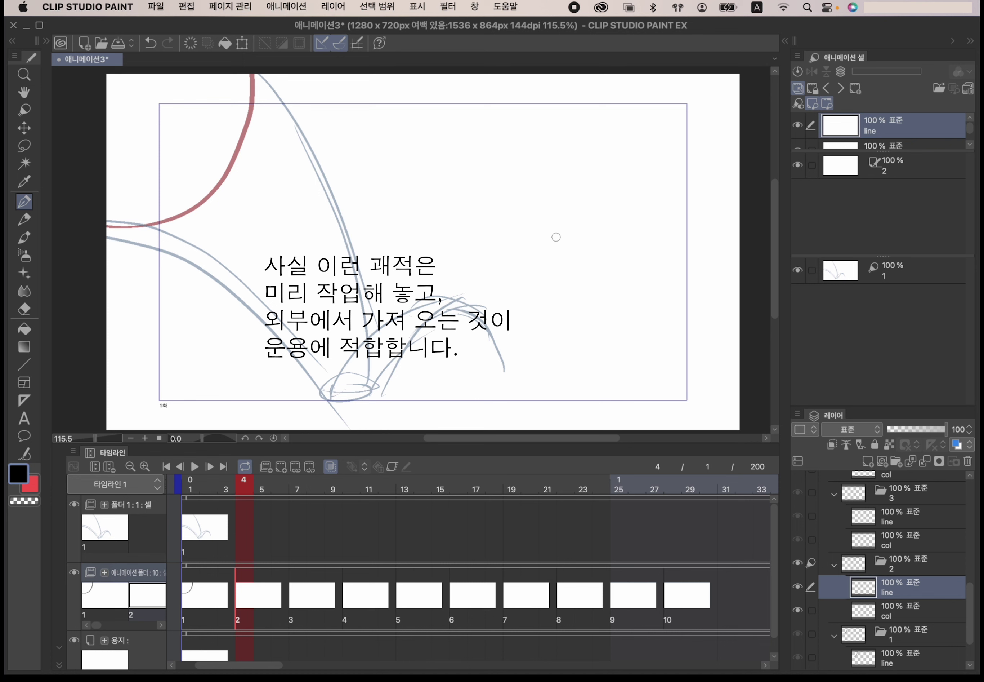
Step: Select the path sketch layer, set a brighter blue, and sketch the ball's first arcs at the canvas's upper-left corner
{"action": "left_click_drag", "start_coordinate": [969, 618], "coordinate": [969, 499]}
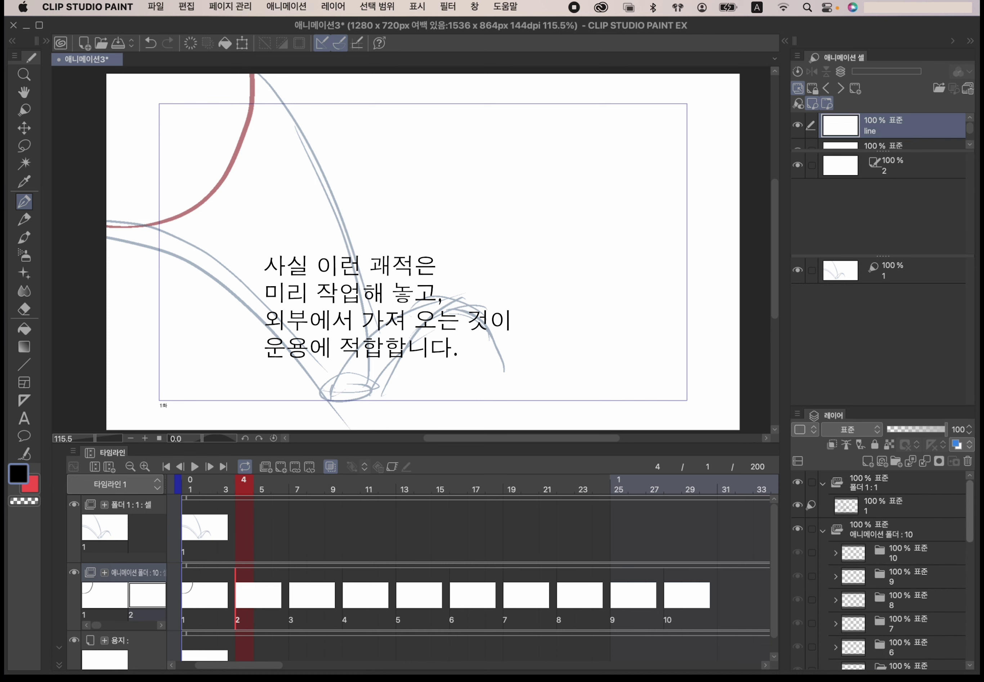
{"action": "left_click", "coordinate": [901, 505]}
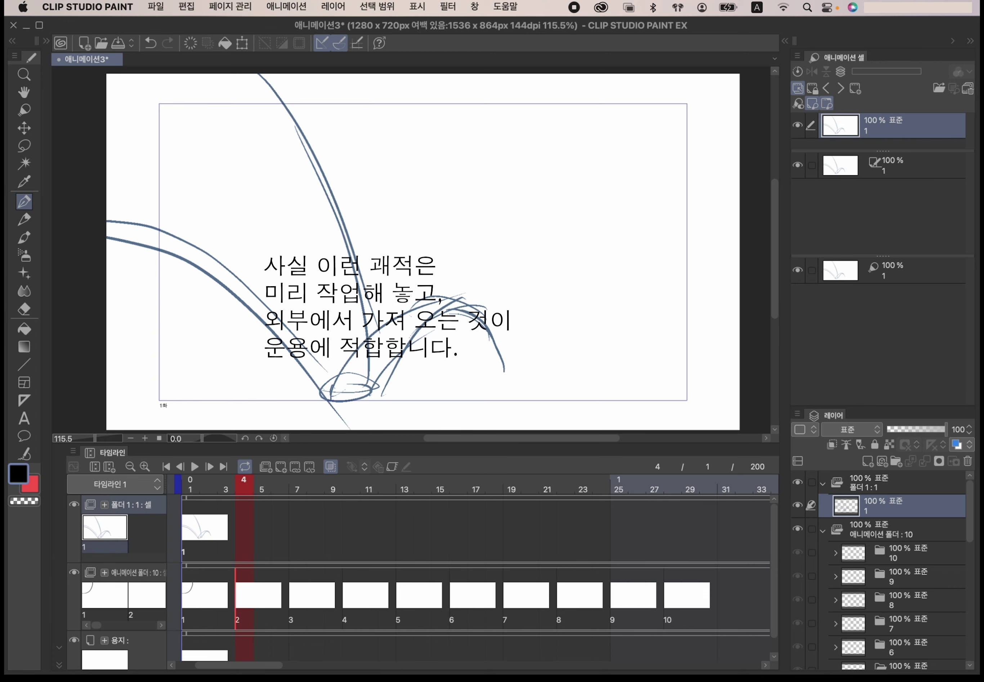
{"action": "double_click", "coordinate": [18, 473]}
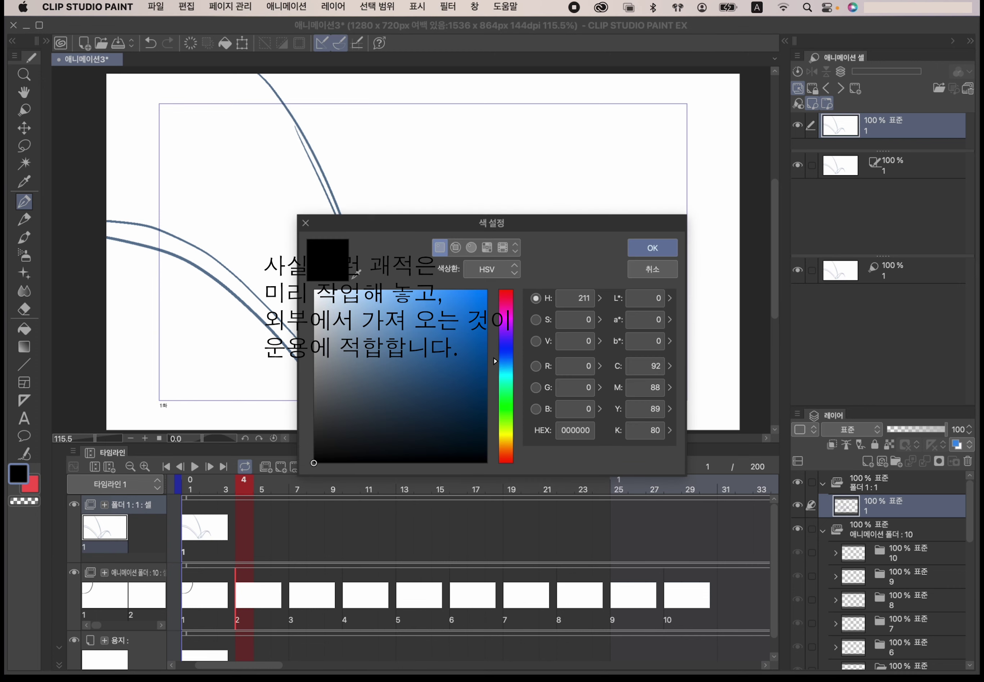
{"action": "left_click_drag", "start_coordinate": [405, 351], "coordinate": [415, 343]}
{"action": "left_click", "coordinate": [650, 245]}
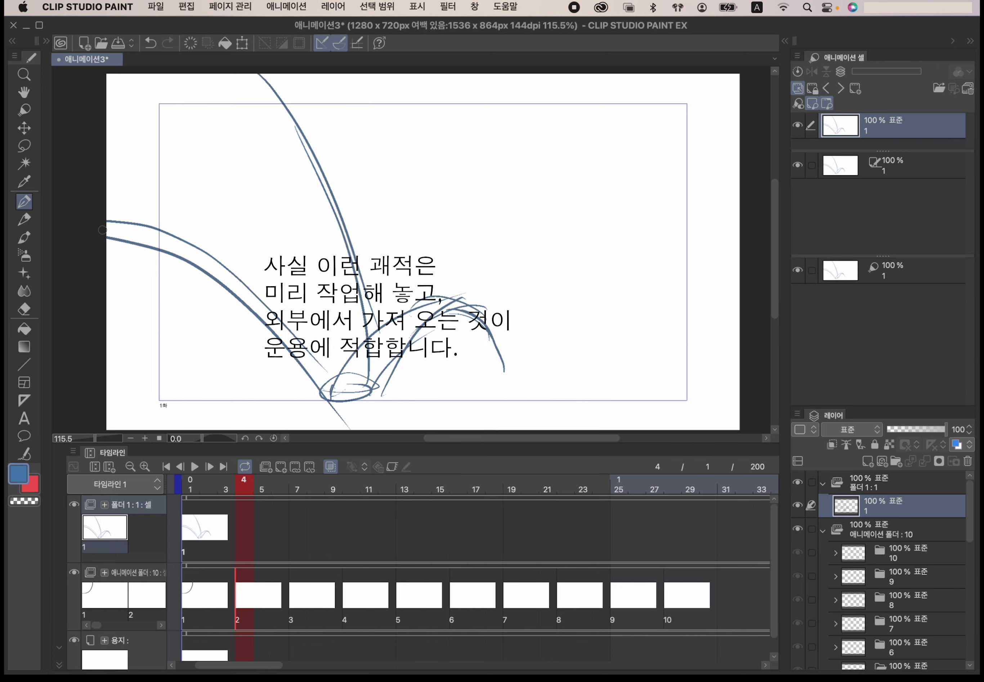
{"action": "mouse_move", "coordinate": [107, 234]}
{"action": "left_mouse_down"}
{"action": "mouse_move", "coordinate": [183, 179]}
{"action": "mouse_move", "coordinate": [147, 219]}
{"action": "mouse_move", "coordinate": [247, 74]}
{"action": "left_mouse_up"}
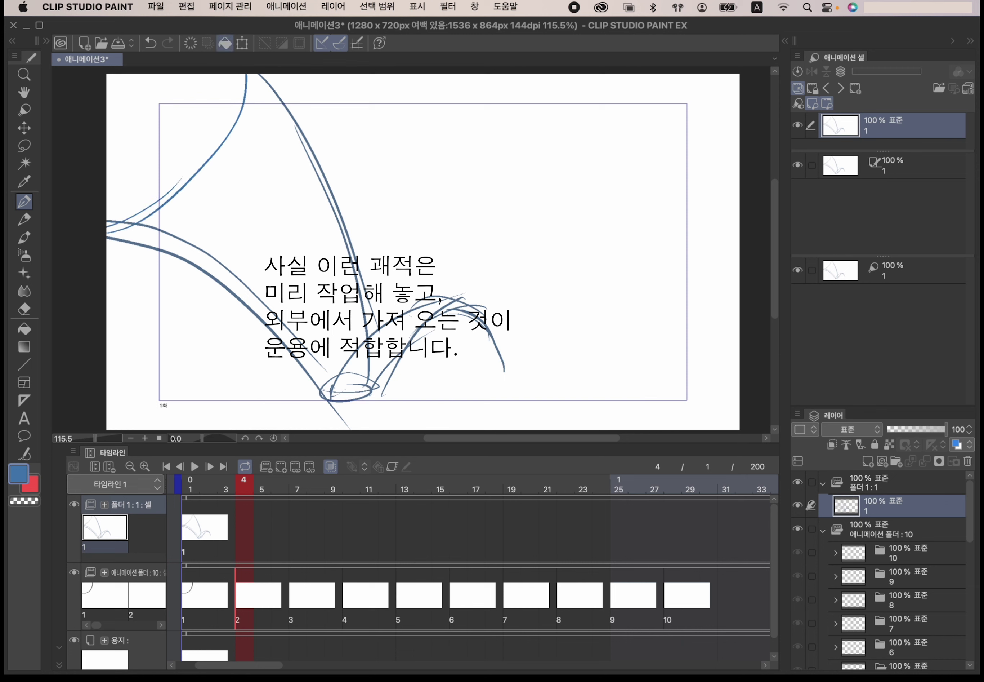
{"action": "mouse_move", "coordinate": [108, 228]}
{"action": "left_mouse_down"}
{"action": "mouse_move", "coordinate": [132, 221]}
{"action": "mouse_move", "coordinate": [260, 74]}
{"action": "mouse_move", "coordinate": [107, 81]}
{"action": "left_mouse_up"}
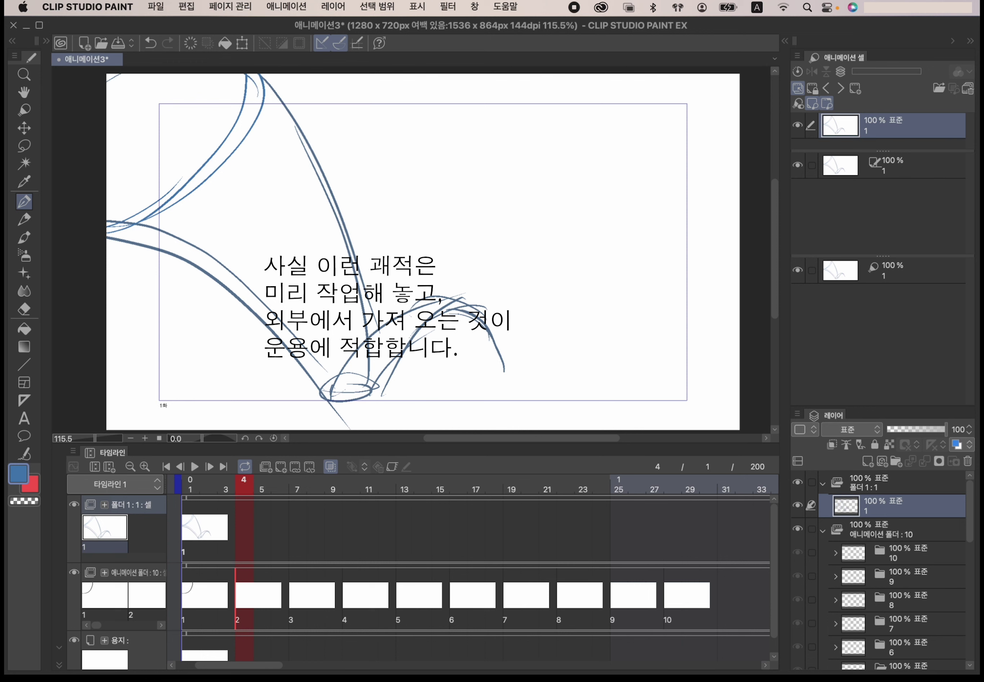
Step: Sketch a large ball circle overlapping the corner arcs along the path and reinforce the corner outlines with repeated strokes
{"action": "mouse_move", "coordinate": [288, 117]}
{"action": "left_mouse_down"}
{"action": "mouse_move", "coordinate": [146, 215]}
{"action": "mouse_move", "coordinate": [213, 240]}
{"action": "left_mouse_up"}
{"action": "mouse_move", "coordinate": [263, 90]}
{"action": "left_mouse_down"}
{"action": "mouse_move", "coordinate": [227, 225]}
{"action": "mouse_move", "coordinate": [145, 245]}
{"action": "mouse_move", "coordinate": [118, 200]}
{"action": "left_mouse_up"}
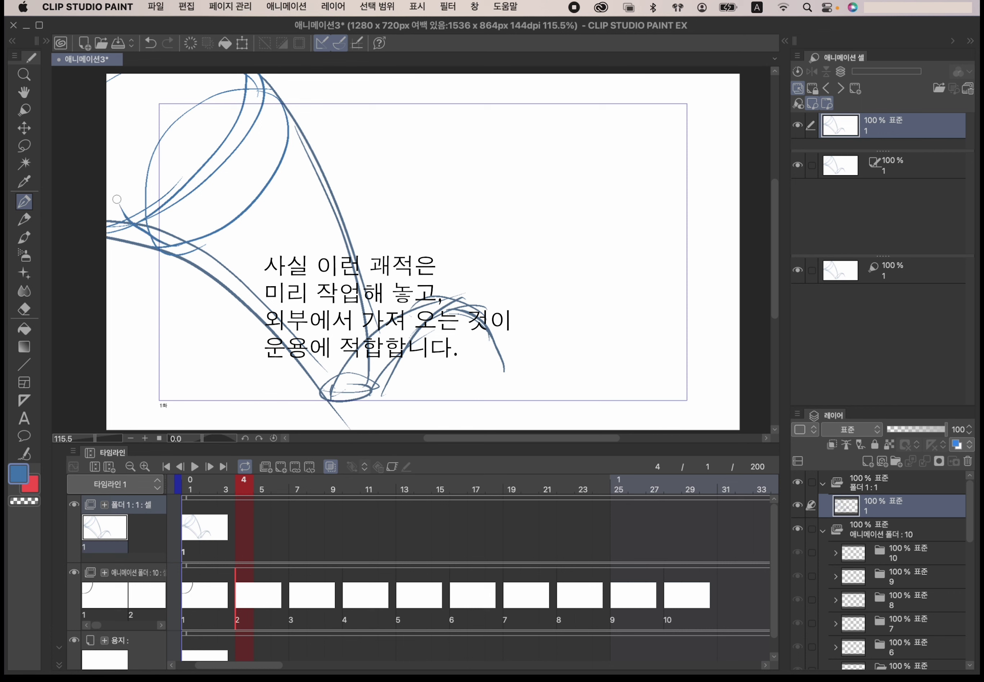
{"action": "mouse_move", "coordinate": [217, 232]}
{"action": "left_mouse_down"}
{"action": "mouse_move", "coordinate": [162, 242]}
{"action": "mouse_move", "coordinate": [107, 194]}
{"action": "left_mouse_up"}
{"action": "mouse_move", "coordinate": [107, 128]}
{"action": "left_mouse_down"}
{"action": "mouse_move", "coordinate": [101, 151]}
{"action": "mouse_move", "coordinate": [229, 75]}
{"action": "mouse_move", "coordinate": [267, 94]}
{"action": "mouse_move", "coordinate": [298, 136]}
{"action": "mouse_move", "coordinate": [242, 213]}
{"action": "left_mouse_up"}
{"action": "mouse_move", "coordinate": [84, 221]}
{"action": "left_mouse_down"}
{"action": "mouse_move", "coordinate": [243, 106]}
{"action": "mouse_move", "coordinate": [244, 75]}
{"action": "left_mouse_up"}
{"action": "mouse_move", "coordinate": [244, 75]}
{"action": "left_mouse_down"}
{"action": "mouse_move", "coordinate": [129, 213]}
{"action": "mouse_move", "coordinate": [91, 228]}
{"action": "left_mouse_up"}
{"action": "left_click_drag", "start_coordinate": [291, 125], "coordinate": [152, 244]}
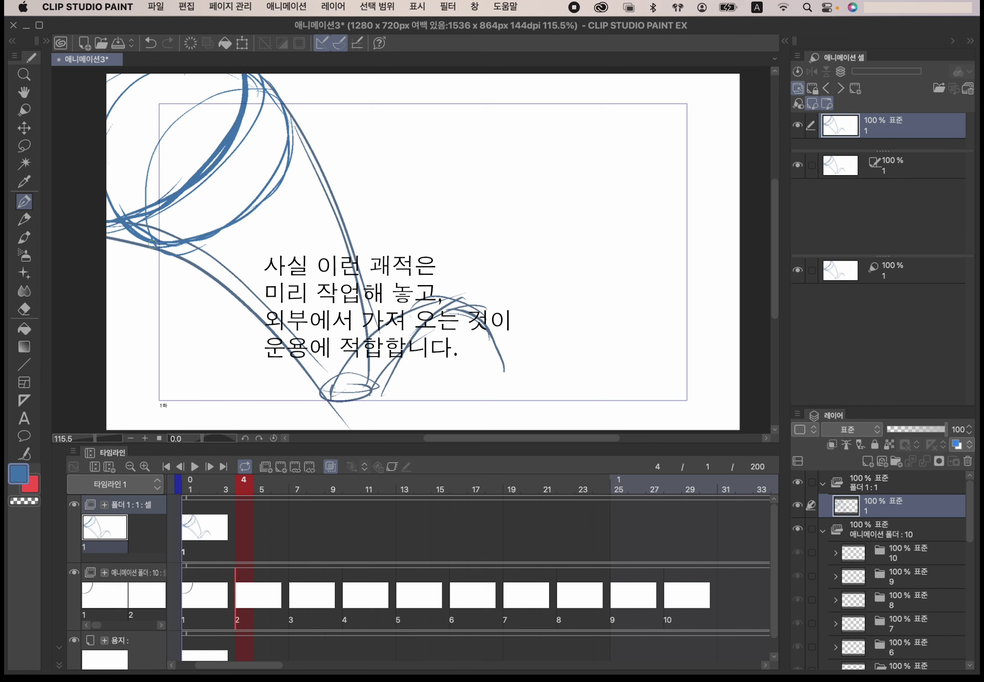
Step: Sketch progressively smaller balls down the path, a flattened ball at the landing point, and small balls rising along the bounce
{"action": "mouse_move", "coordinate": [305, 187]}
{"action": "left_mouse_down"}
{"action": "mouse_move", "coordinate": [231, 203]}
{"action": "mouse_move", "coordinate": [229, 273]}
{"action": "left_mouse_up"}
{"action": "mouse_move", "coordinate": [307, 165]}
{"action": "left_mouse_down"}
{"action": "mouse_move", "coordinate": [286, 159]}
{"action": "mouse_move", "coordinate": [320, 262]}
{"action": "mouse_move", "coordinate": [254, 282]}
{"action": "mouse_move", "coordinate": [257, 172]}
{"action": "mouse_move", "coordinate": [252, 291]}
{"action": "left_mouse_up"}
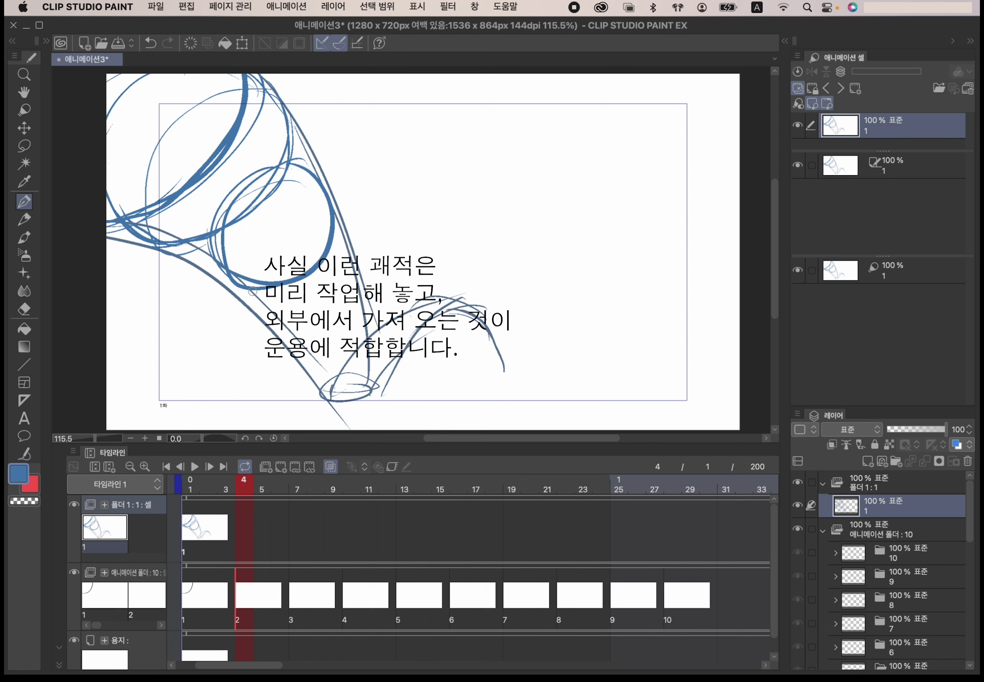
{"action": "mouse_move", "coordinate": [358, 295]}
{"action": "left_mouse_down"}
{"action": "mouse_move", "coordinate": [304, 275]}
{"action": "mouse_move", "coordinate": [311, 346]}
{"action": "mouse_move", "coordinate": [337, 340]}
{"action": "mouse_move", "coordinate": [355, 317]}
{"action": "mouse_move", "coordinate": [330, 277]}
{"action": "left_mouse_up"}
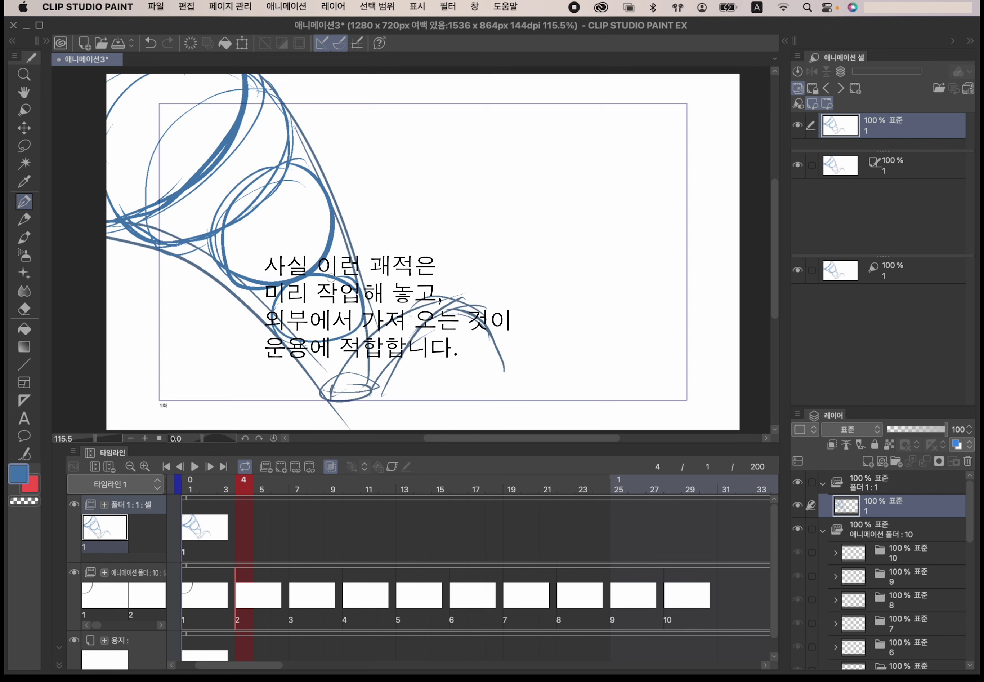
{"action": "mouse_move", "coordinate": [313, 373]}
{"action": "left_mouse_down"}
{"action": "mouse_move", "coordinate": [363, 388]}
{"action": "mouse_move", "coordinate": [341, 398]}
{"action": "mouse_move", "coordinate": [374, 372]}
{"action": "mouse_move", "coordinate": [319, 392]}
{"action": "mouse_move", "coordinate": [378, 392]}
{"action": "mouse_move", "coordinate": [341, 380]}
{"action": "mouse_move", "coordinate": [331, 389]}
{"action": "mouse_move", "coordinate": [346, 363]}
{"action": "mouse_move", "coordinate": [364, 396]}
{"action": "mouse_move", "coordinate": [343, 362]}
{"action": "mouse_move", "coordinate": [352, 387]}
{"action": "mouse_move", "coordinate": [394, 367]}
{"action": "mouse_move", "coordinate": [382, 386]}
{"action": "mouse_move", "coordinate": [401, 361]}
{"action": "left_mouse_up"}
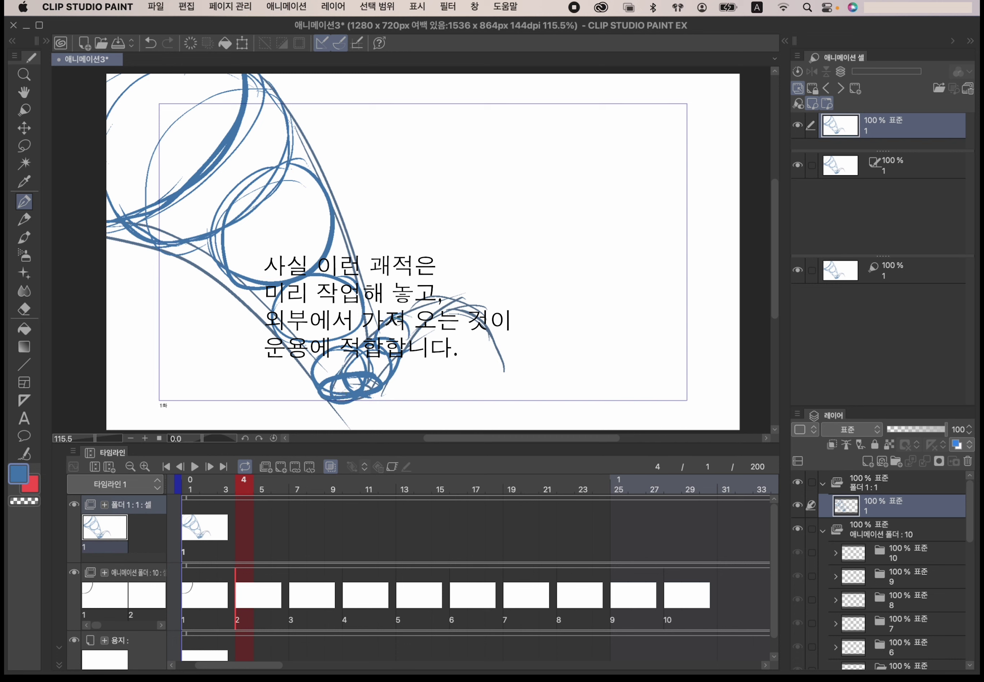
{"action": "mouse_move", "coordinate": [408, 317]}
{"action": "left_mouse_down"}
{"action": "mouse_move", "coordinate": [413, 329]}
{"action": "mouse_move", "coordinate": [439, 307]}
{"action": "mouse_move", "coordinate": [433, 323]}
{"action": "left_mouse_up"}
Step: Number the first four ball positions 1 to 4 beside the sketch, connecting them with leader lines
{"action": "mouse_move", "coordinate": [248, 105]}
{"action": "left_mouse_down"}
{"action": "mouse_move", "coordinate": [328, 95]}
{"action": "mouse_move", "coordinate": [368, 107]}
{"action": "left_mouse_up"}
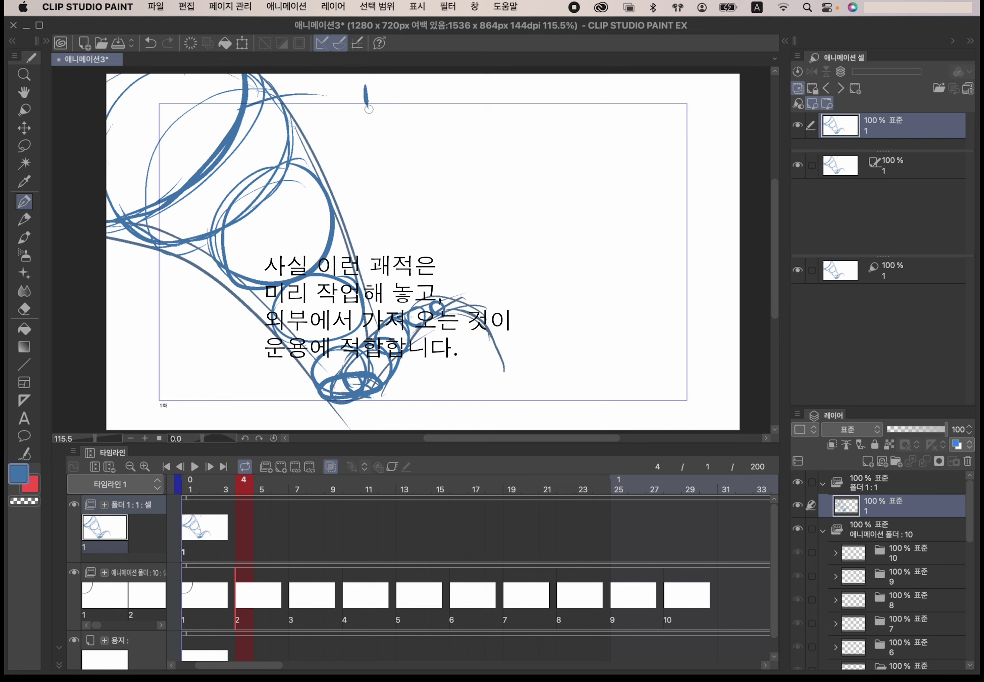
{"action": "left_click_drag", "start_coordinate": [287, 146], "coordinate": [388, 144]}
{"action": "left_click_drag", "start_coordinate": [392, 136], "coordinate": [409, 150]}
{"action": "left_click_drag", "start_coordinate": [338, 208], "coordinate": [376, 200]}
{"action": "mouse_move", "coordinate": [405, 173]}
{"action": "left_mouse_down"}
{"action": "mouse_move", "coordinate": [422, 188]}
{"action": "mouse_move", "coordinate": [412, 194]}
{"action": "mouse_move", "coordinate": [425, 245]}
{"action": "left_mouse_up"}
{"action": "left_click_drag", "start_coordinate": [421, 234], "coordinate": [420, 257]}
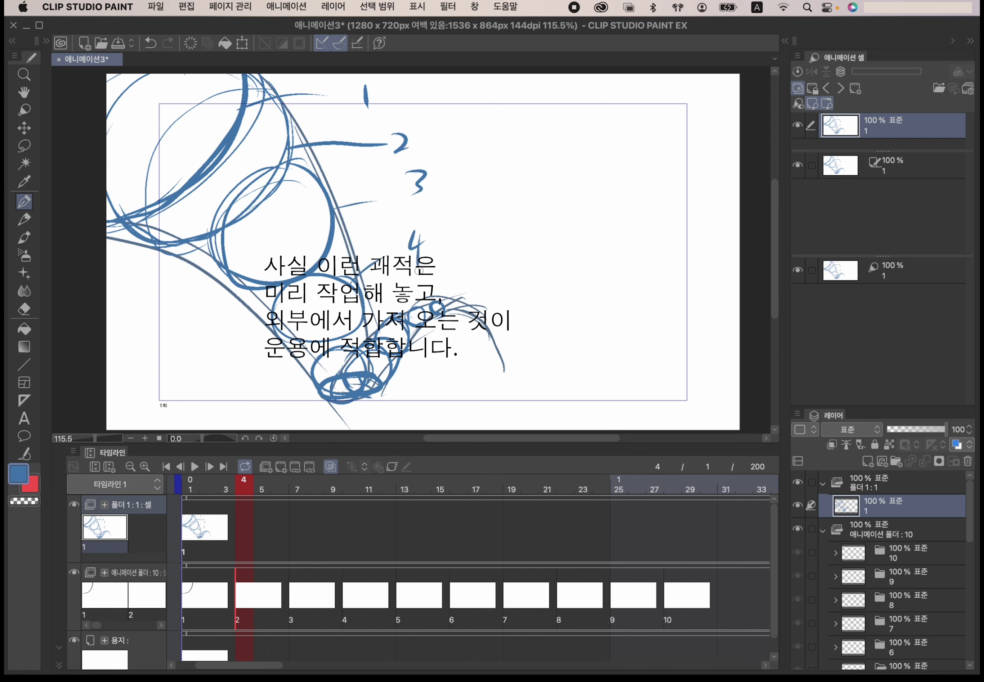
Step: Number the landing and bouncing ball positions 5 to 10, with leader lines to the smaller balls
{"action": "left_click_drag", "start_coordinate": [360, 397], "coordinate": [409, 430]}
{"action": "left_click_drag", "start_coordinate": [407, 407], "coordinate": [449, 405]}
{"action": "left_click_drag", "start_coordinate": [445, 363], "coordinate": [451, 382]}
{"action": "mouse_move", "coordinate": [460, 340]}
{"action": "left_mouse_down"}
{"action": "mouse_move", "coordinate": [456, 356]}
{"action": "mouse_move", "coordinate": [453, 337]}
{"action": "left_mouse_up"}
{"action": "left_click_drag", "start_coordinate": [513, 348], "coordinate": [505, 371]}
{"action": "mouse_move", "coordinate": [445, 305]}
{"action": "left_mouse_down"}
{"action": "mouse_move", "coordinate": [551, 317]}
{"action": "mouse_move", "coordinate": [562, 331]}
{"action": "left_mouse_up"}
{"action": "mouse_move", "coordinate": [582, 321]}
{"action": "left_mouse_down"}
{"action": "mouse_move", "coordinate": [579, 330]}
{"action": "mouse_move", "coordinate": [576, 320]}
{"action": "left_mouse_up"}
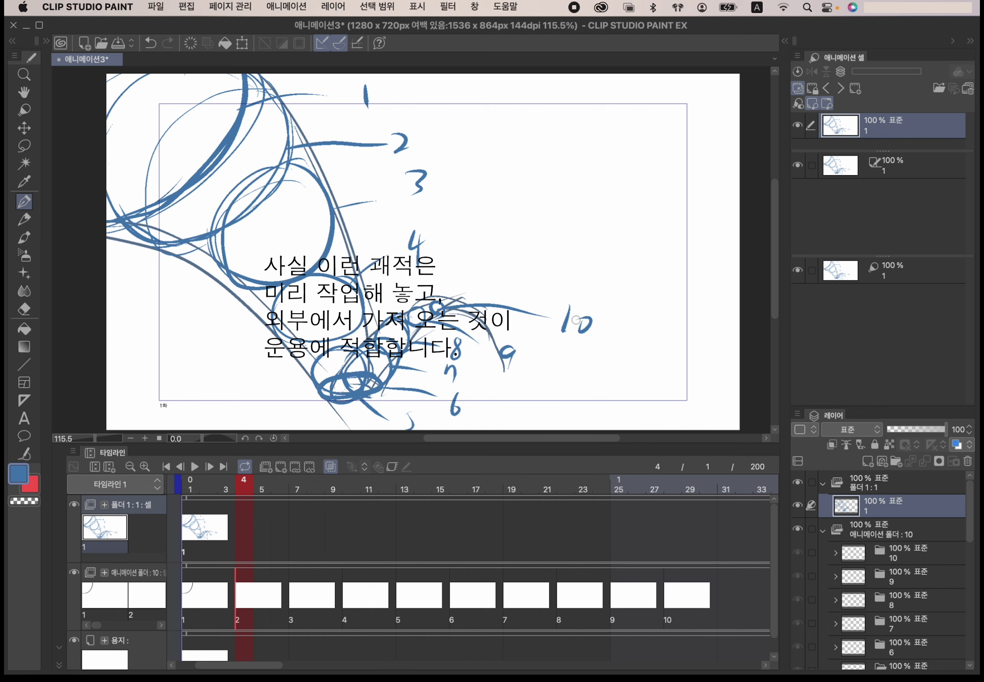
Step: Return to frame 1 and select the numbered path sketch on the canvas-common light table
{"action": "left_click", "coordinate": [798, 270]}
{"action": "left_click", "coordinate": [797, 269]}
{"action": "left_click", "coordinate": [190, 485]}
{"action": "left_click", "coordinate": [840, 269]}
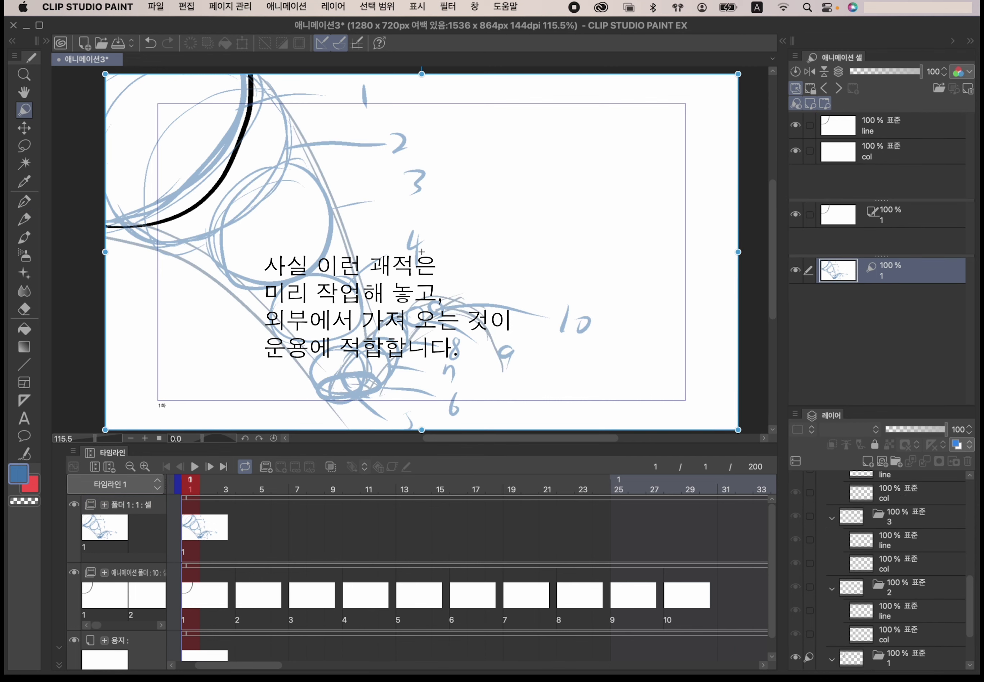
Step: Switch the numbered light-table sketch off and on to compare it with cell 1's line drawing
{"action": "left_click", "coordinate": [795, 269]}
{"action": "left_click", "coordinate": [796, 269]}
{"action": "left_click", "coordinate": [795, 269]}
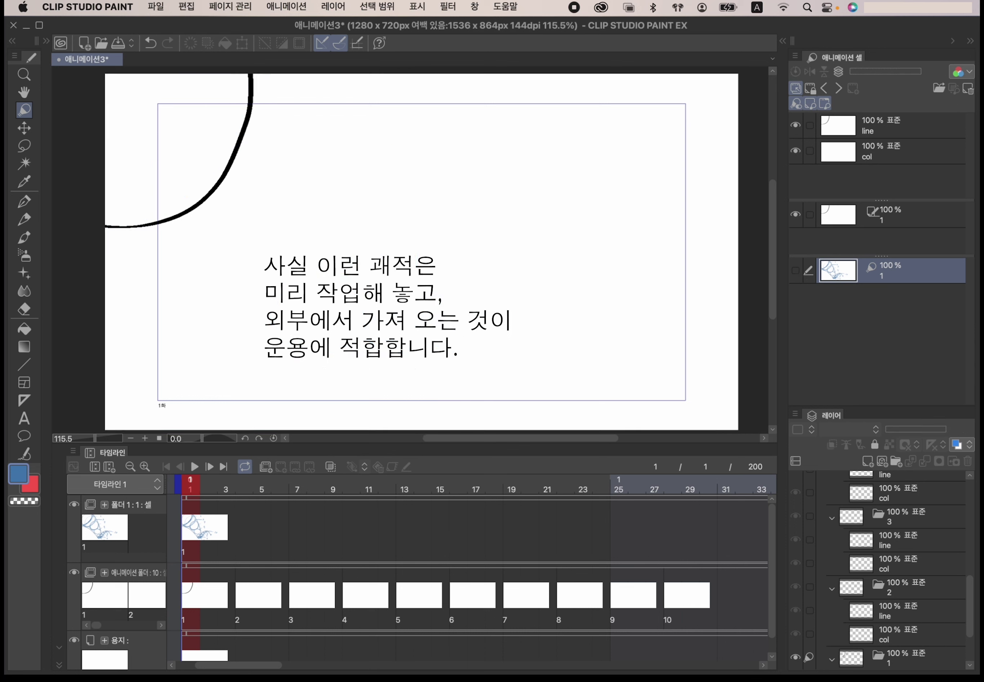
{"action": "left_click", "coordinate": [795, 269]}
{"action": "left_click", "coordinate": [795, 270]}
{"action": "left_click", "coordinate": [796, 269]}
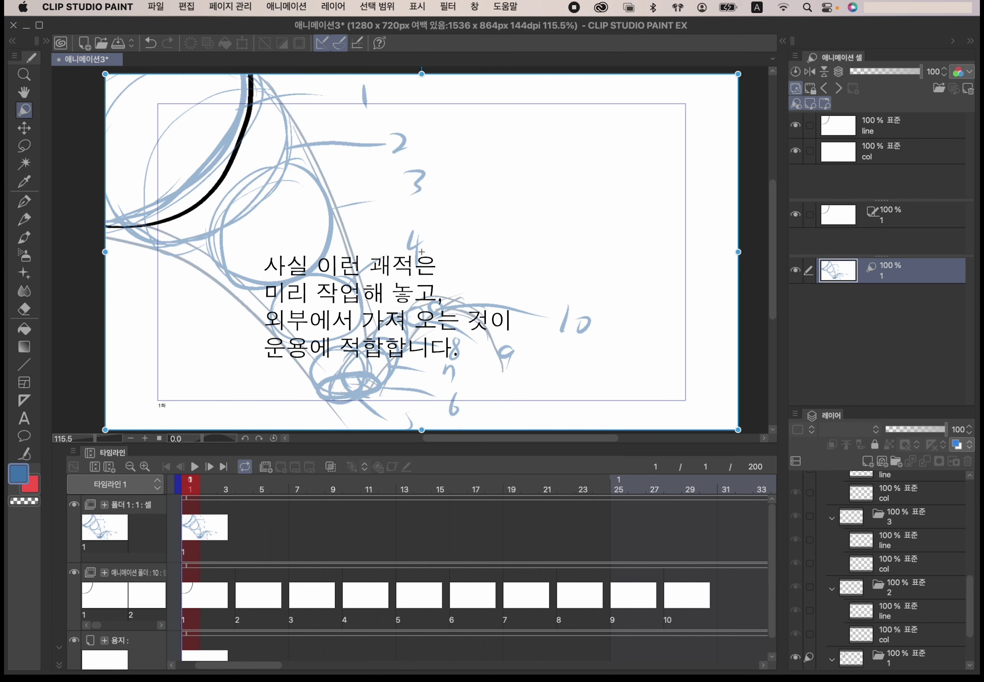
Step: Hide and reshow the numbered path sketch on the light table, and try shifting it sideways across the canvas
{"action": "left_click_drag", "start_coordinate": [969, 589], "coordinate": [969, 649]}
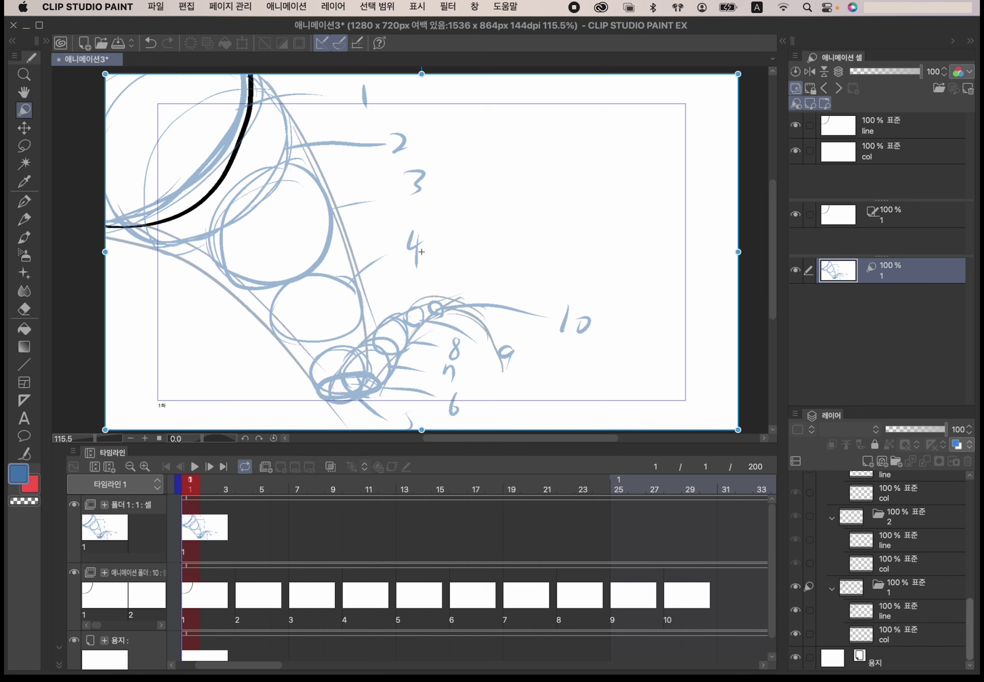
{"action": "left_click", "coordinate": [796, 270]}
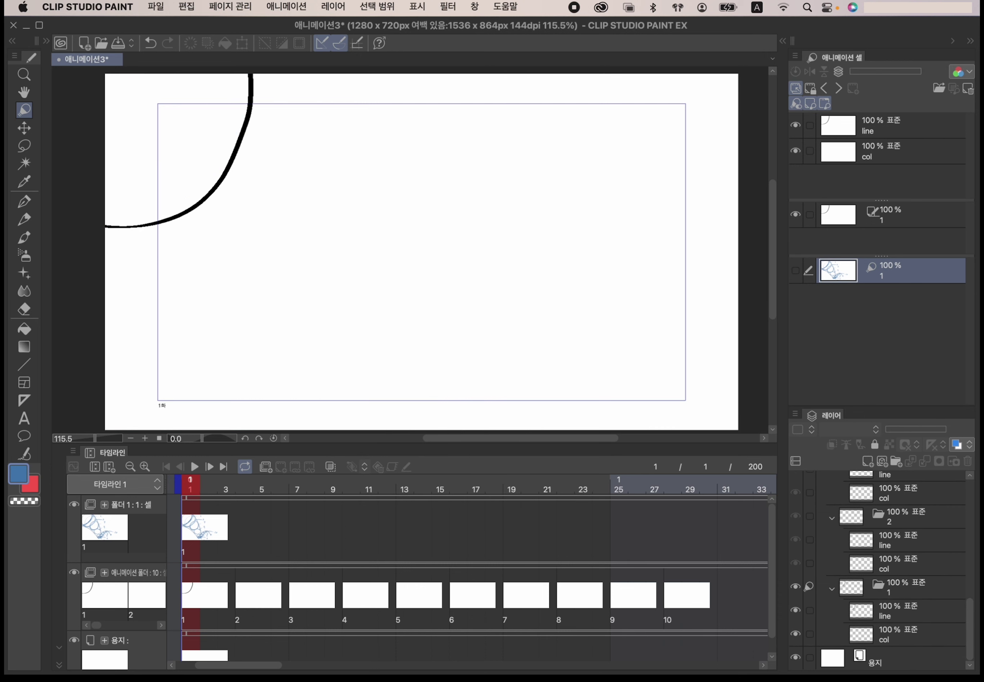
{"action": "left_click", "coordinate": [795, 270]}
{"action": "mouse_move", "coordinate": [422, 253]}
{"action": "left_mouse_down"}
{"action": "mouse_move", "coordinate": [699, 329]}
{"action": "mouse_move", "coordinate": [642, 408]}
{"action": "mouse_move", "coordinate": [605, 319]}
{"action": "mouse_move", "coordinate": [537, 255]}
{"action": "left_mouse_up"}
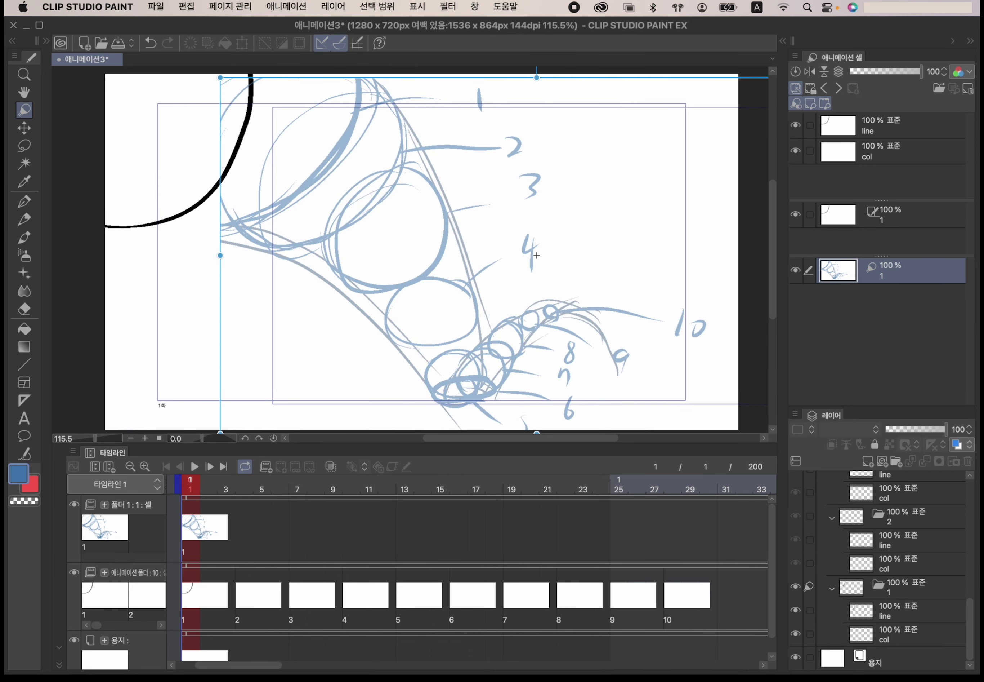
{"action": "key", "text": "ctrl+z"}
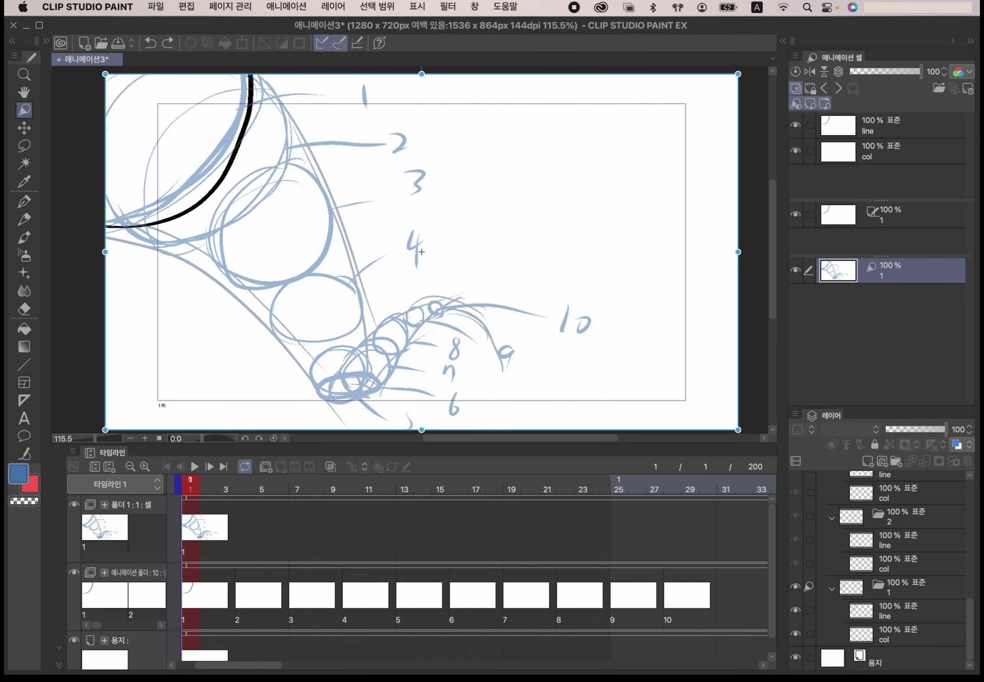
Step: Go to cell 2's line layer with the path sketch showing, and set the pen's drawing colour to black (000000)
{"action": "left_click", "coordinate": [892, 125]}
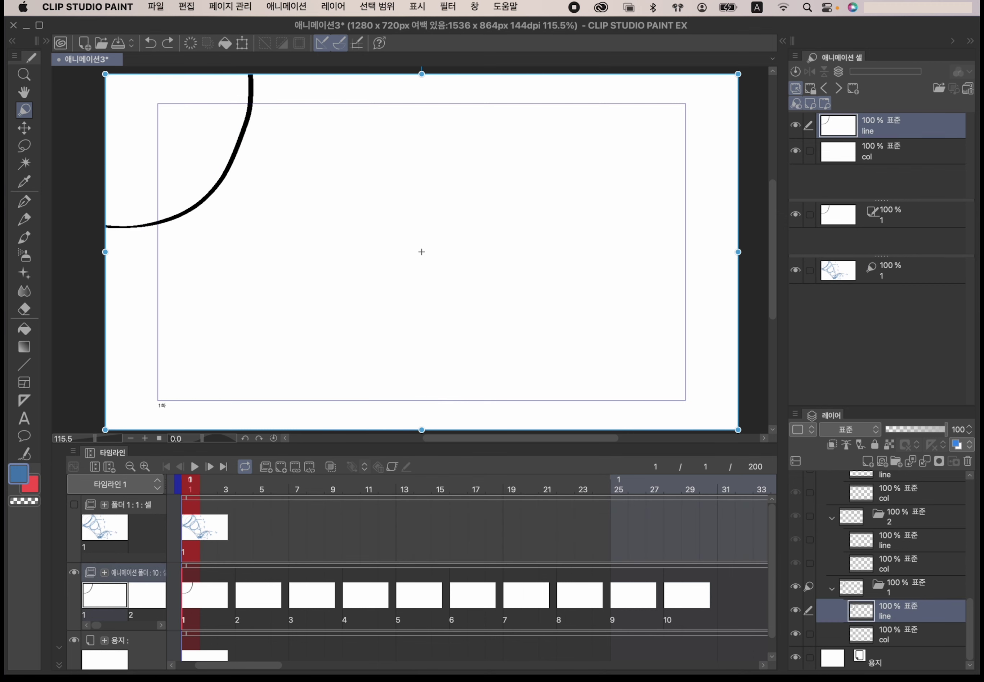
{"action": "left_click", "coordinate": [795, 103]}
{"action": "key", "text": "p"}
{"action": "key", "text": "."}
{"action": "double_click", "coordinate": [18, 474]}
{"action": "left_click_drag", "start_coordinate": [325, 448], "coordinate": [282, 519]}
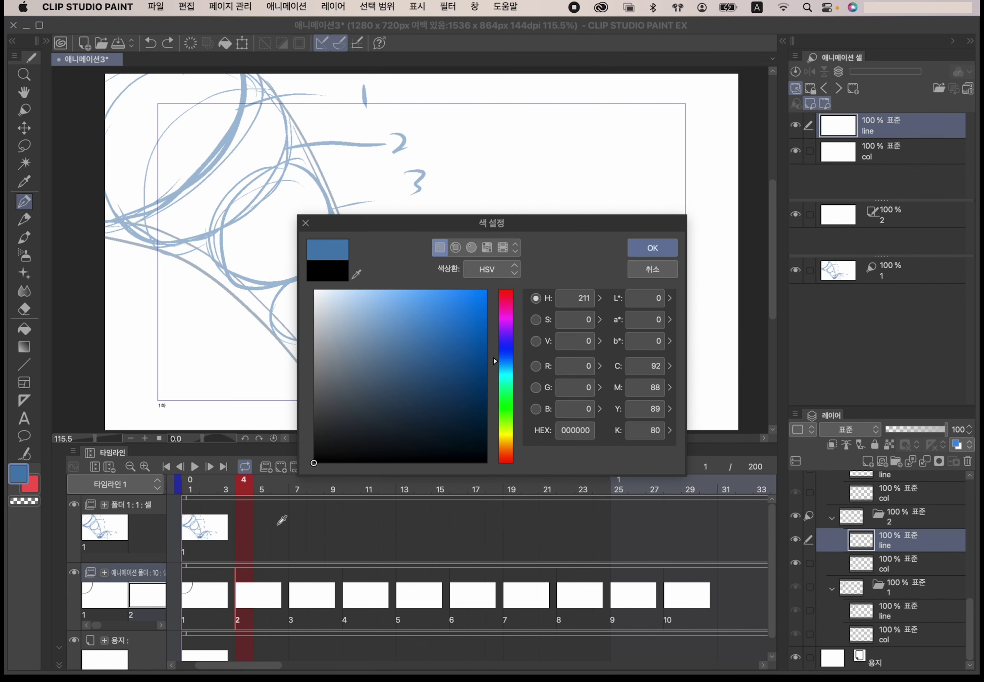
{"action": "left_click", "coordinate": [653, 246]}
Step: Trace balls 2, 3 and 4 of the path sketch in black on the line layers of cells 2 to 4
{"action": "mouse_move", "coordinate": [154, 72]}
{"action": "left_mouse_down"}
{"action": "mouse_move", "coordinate": [182, 250]}
{"action": "mouse_move", "coordinate": [276, 108]}
{"action": "mouse_move", "coordinate": [256, 76]}
{"action": "left_mouse_up"}
{"action": "key", "text": "."}
{"action": "mouse_move", "coordinate": [305, 171]}
{"action": "left_mouse_down"}
{"action": "mouse_move", "coordinate": [262, 175]}
{"action": "mouse_move", "coordinate": [245, 282]}
{"action": "mouse_move", "coordinate": [331, 206]}
{"action": "mouse_move", "coordinate": [285, 169]}
{"action": "left_mouse_up"}
{"action": "key", "text": "Right"}
{"action": "key", "text": "Right"}
{"action": "key", "text": "Right"}
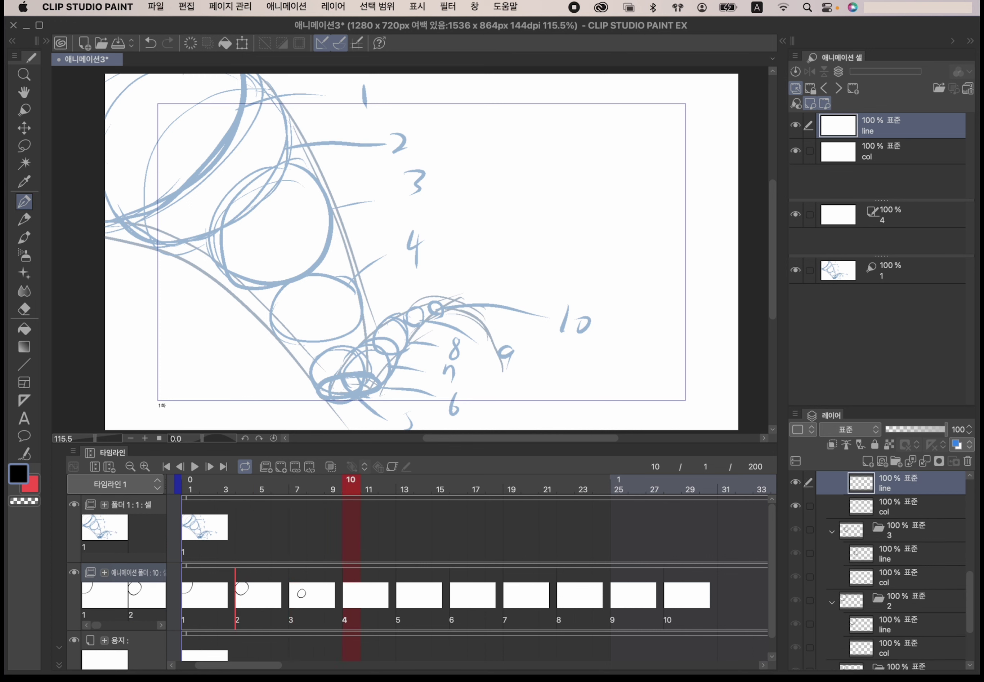
{"action": "mouse_move", "coordinate": [335, 275]}
{"action": "left_mouse_down"}
{"action": "mouse_move", "coordinate": [365, 307]}
{"action": "mouse_move", "coordinate": [312, 279]}
{"action": "left_mouse_up"}
Step: Turn on onion skin and trace ball 5 on cell 5's line layer
{"action": "key", "text": "Right"}
{"action": "key", "text": "Right"}
{"action": "key", "text": "Right"}
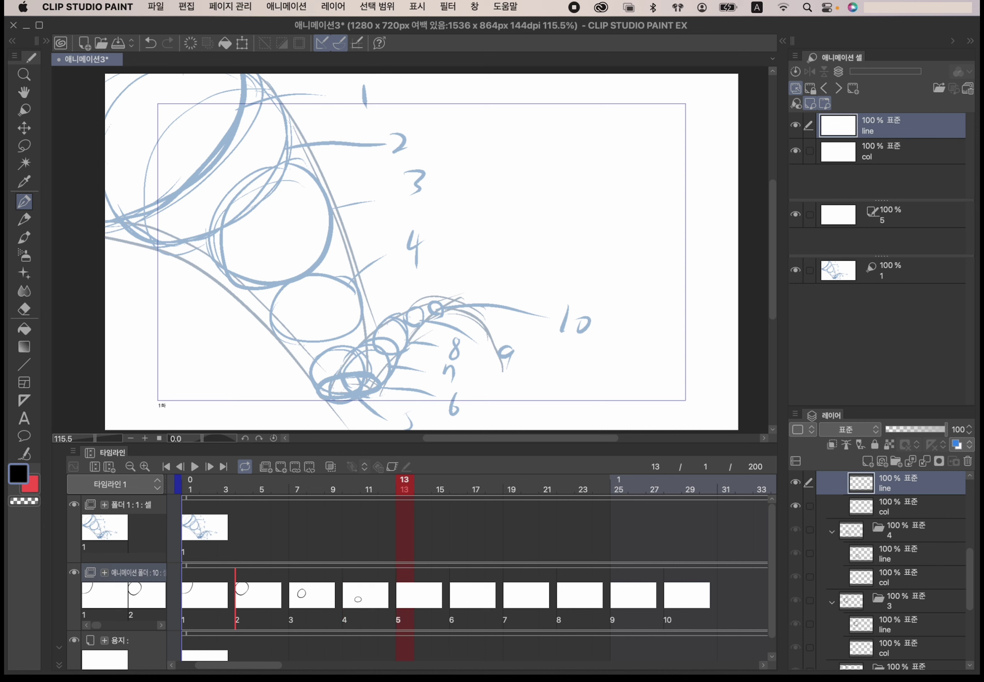
{"action": "key", "text": "o"}
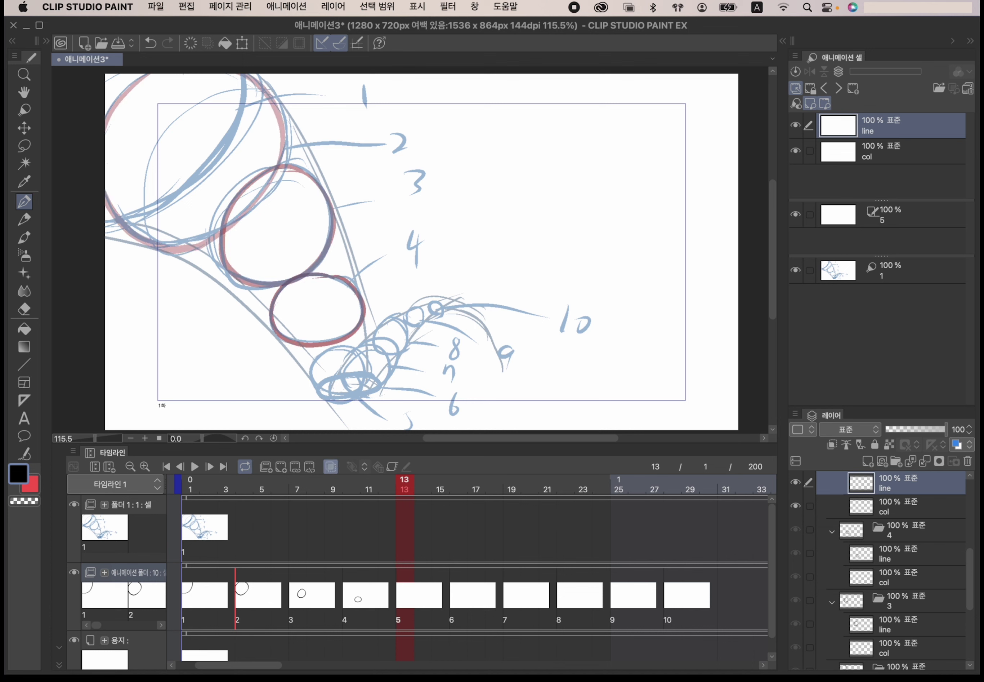
{"action": "mouse_move", "coordinate": [350, 346]}
{"action": "left_mouse_down"}
{"action": "mouse_move", "coordinate": [327, 349]}
{"action": "mouse_move", "coordinate": [345, 400]}
{"action": "mouse_move", "coordinate": [343, 345]}
{"action": "mouse_move", "coordinate": [363, 397]}
{"action": "mouse_move", "coordinate": [345, 377]}
{"action": "left_mouse_up"}
Step: Trace the squashed ball on cell 6's line layer and the stretched, rebounding ball on cell 7's line layer
{"action": "key", "text": "Right"}
{"action": "key", "text": "Right"}
{"action": "key", "text": "Right"}
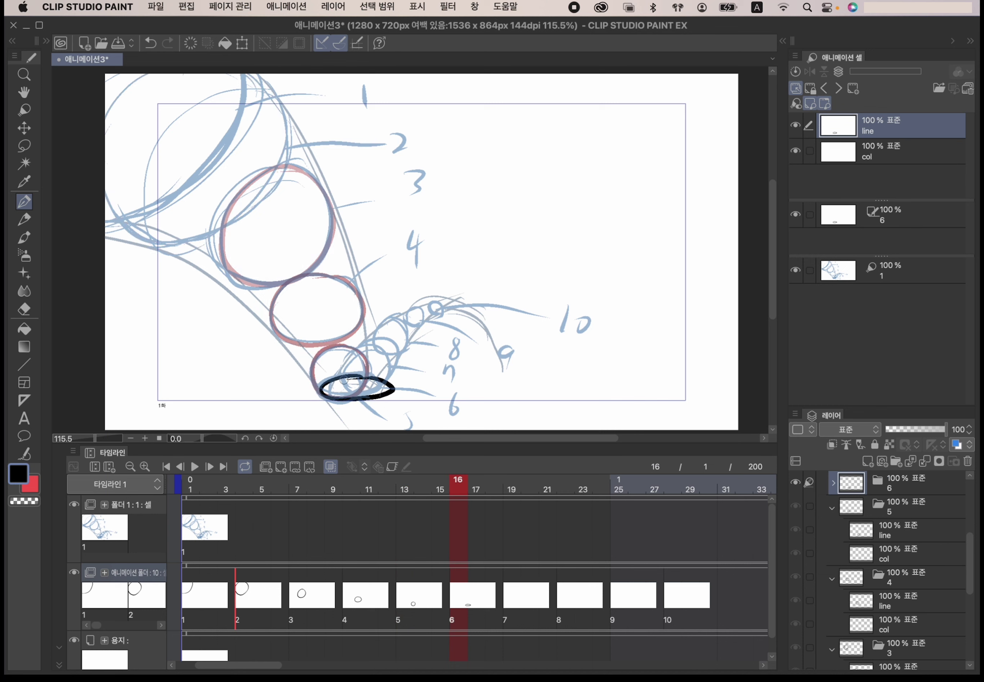
{"action": "key", "text": "Right"}
{"action": "key", "text": "Right"}
{"action": "key", "text": "Right"}
{"action": "mouse_move", "coordinate": [388, 341]}
{"action": "left_mouse_down"}
{"action": "mouse_move", "coordinate": [343, 370]}
{"action": "mouse_move", "coordinate": [388, 379]}
{"action": "mouse_move", "coordinate": [376, 387]}
{"action": "left_mouse_up"}
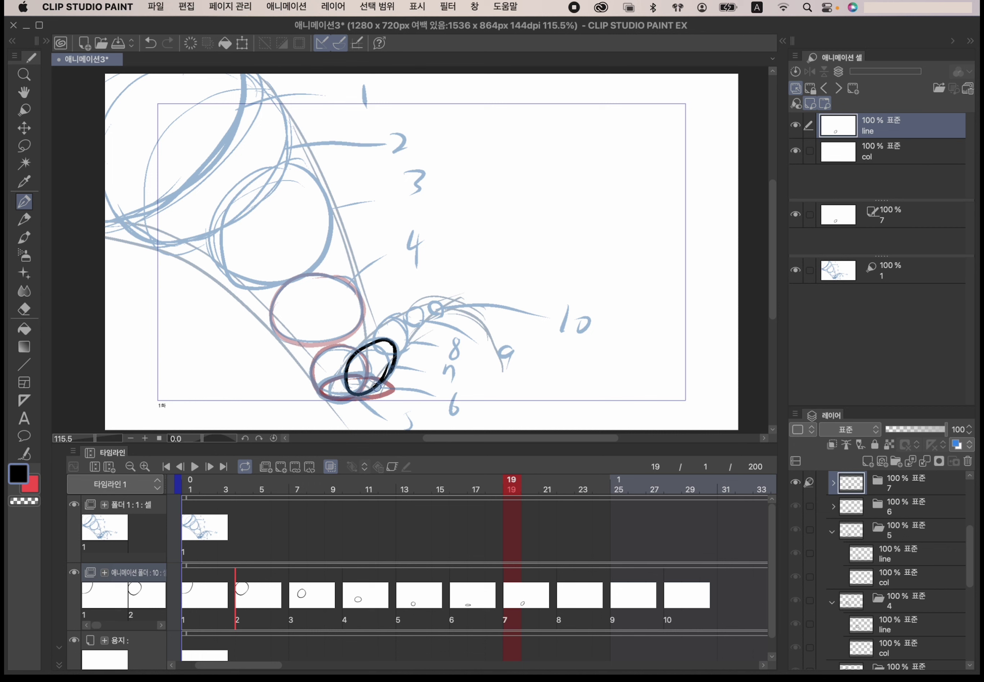
Step: Trace the small rebounding balls 8, 9 and 10 on the line layers of cells 8 to 10
{"action": "key", "text": "Right"}
{"action": "key", "text": "Right"}
{"action": "key", "text": "Right"}
{"action": "mouse_move", "coordinate": [398, 340]}
{"action": "left_mouse_down"}
{"action": "mouse_move", "coordinate": [377, 346]}
{"action": "mouse_move", "coordinate": [391, 355]}
{"action": "left_mouse_up"}
{"action": "key", "text": "Right"}
{"action": "key", "text": "Right"}
{"action": "key", "text": "Right"}
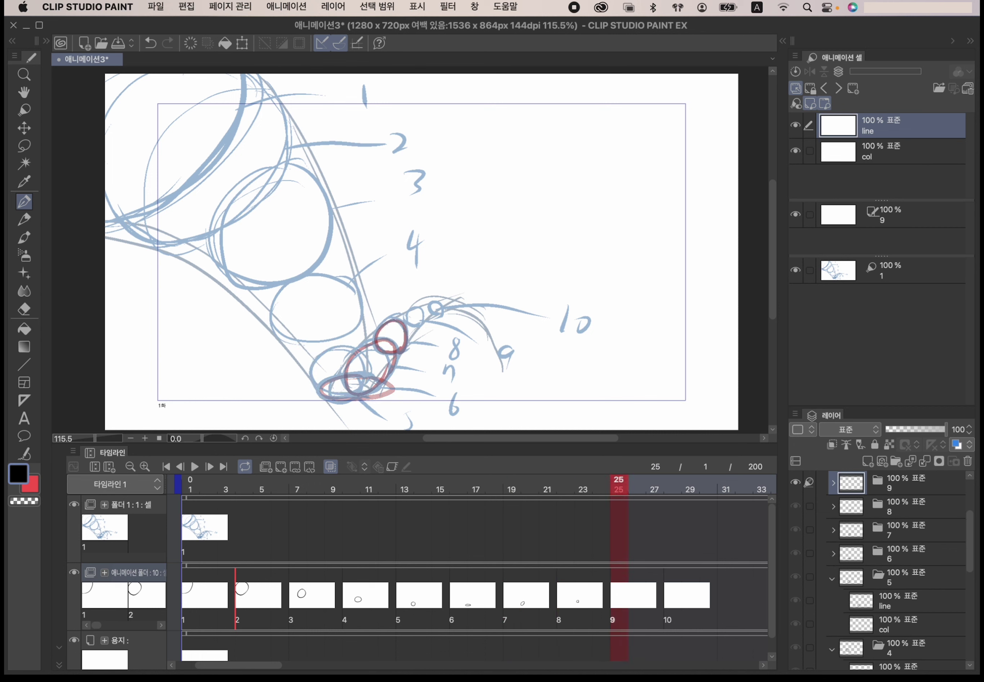
{"action": "mouse_move", "coordinate": [425, 320]}
{"action": "left_mouse_down"}
{"action": "mouse_move", "coordinate": [420, 326]}
{"action": "mouse_move", "coordinate": [435, 314]}
{"action": "left_mouse_up"}
Step: Scrub back through the drawn cells to frame 1 and zoom the timeline out to show the whole range
{"action": "left_click", "coordinate": [672, 485]}
{"action": "left_click_drag", "start_coordinate": [660, 485], "coordinate": [150, 508]}
{"action": "mouse_move", "coordinate": [275, 665]}
{"action": "left_mouse_down"}
{"action": "mouse_move", "coordinate": [266, 665]}
{"action": "mouse_move", "coordinate": [279, 664]}
{"action": "left_mouse_up"}
{"action": "left_click", "coordinate": [130, 466]}
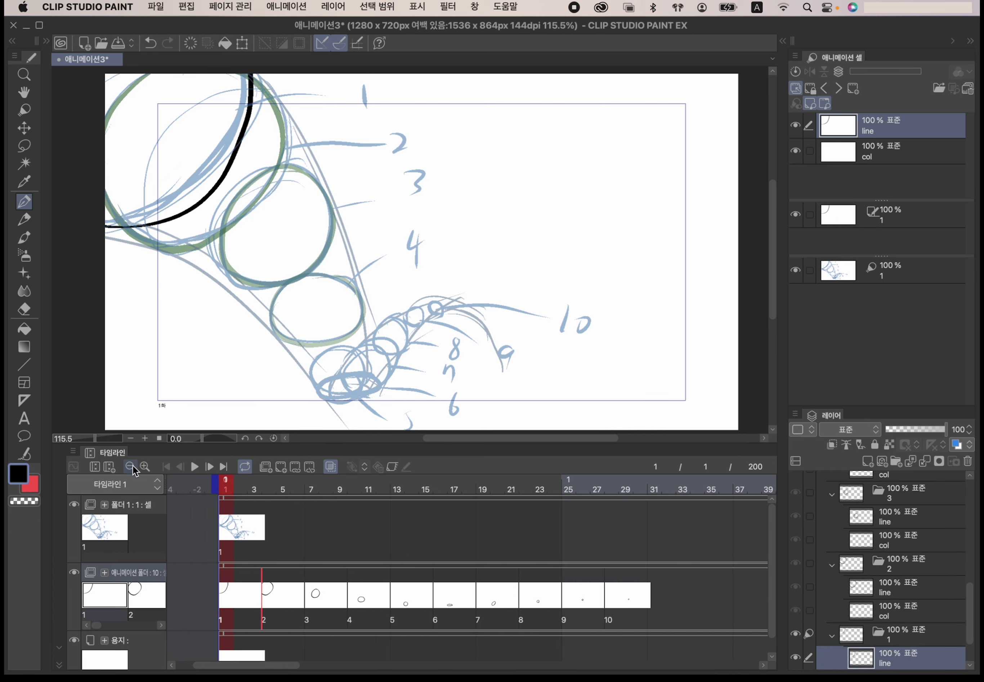
{"action": "left_click", "coordinate": [130, 466]}
{"action": "left_click", "coordinate": [130, 466]}
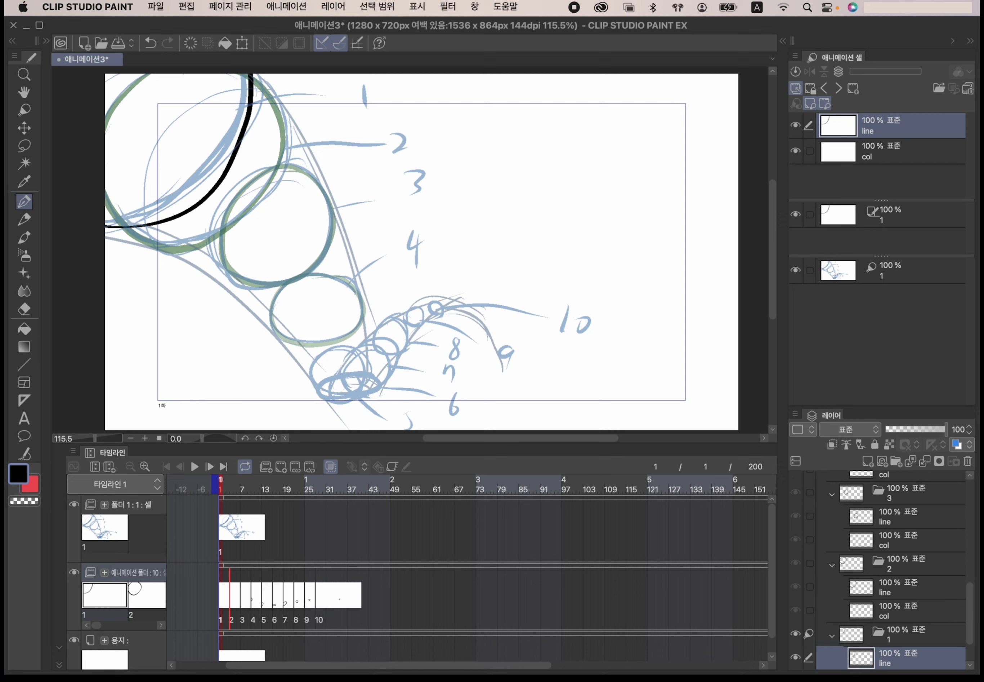
Step: Shorten the playback range to end at about frame 80 and play the animation
{"action": "left_click_drag", "start_coordinate": [514, 665], "coordinate": [671, 666]}
{"action": "left_click", "coordinate": [609, 491]}
{"action": "left_click_drag", "start_coordinate": [397, 492], "coordinate": [210, 520]}
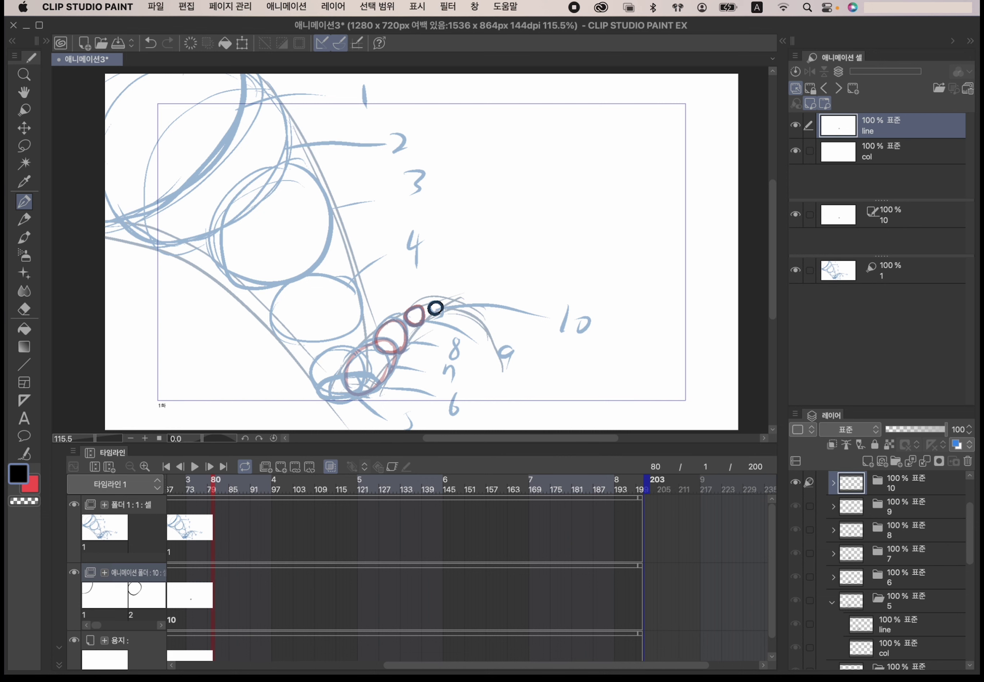
{"action": "left_click_drag", "start_coordinate": [646, 486], "coordinate": [209, 513]}
{"action": "left_click", "coordinate": [195, 466]}
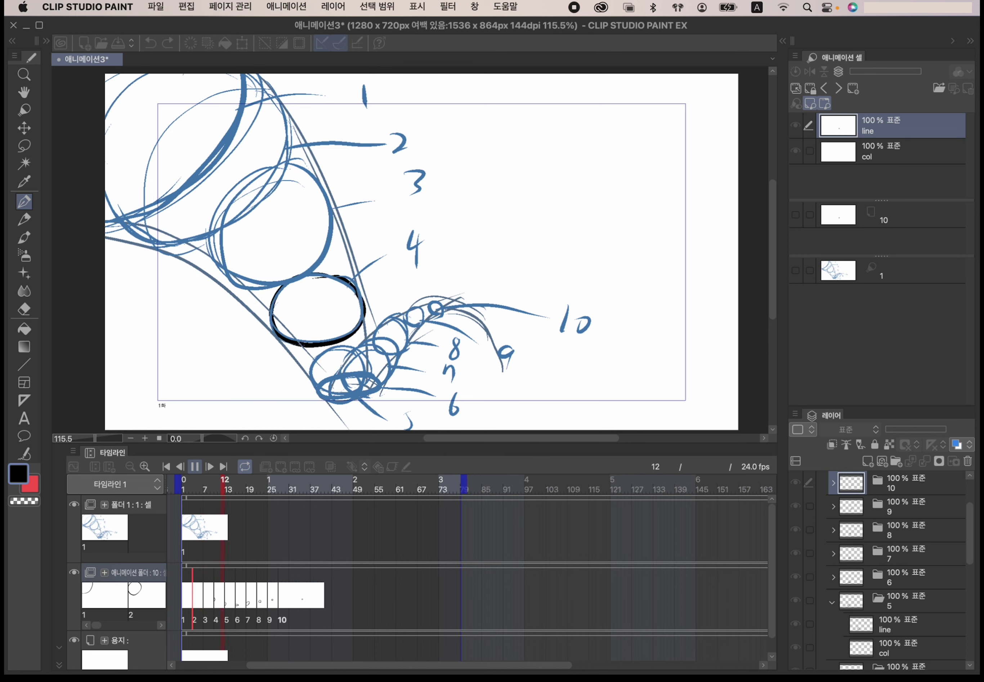
Step: Hide the path sketch's animation folder and shorten the playback range to 32 frames, testing it with playback
{"action": "left_click", "coordinate": [75, 504]}
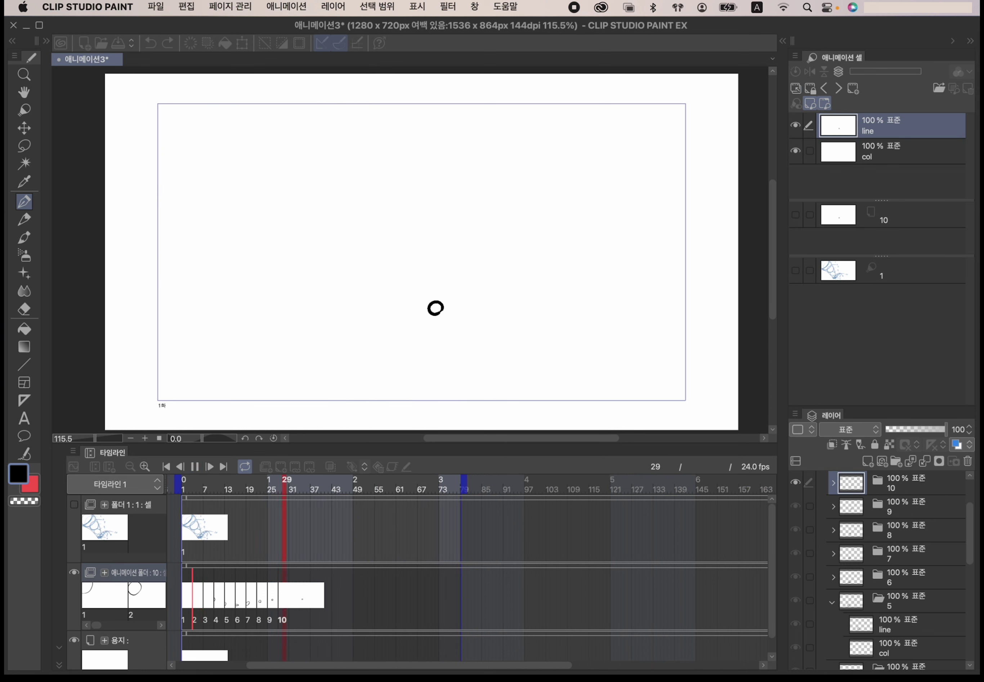
{"action": "left_click_drag", "start_coordinate": [463, 490], "coordinate": [297, 490]}
{"action": "key", "text": "space"}
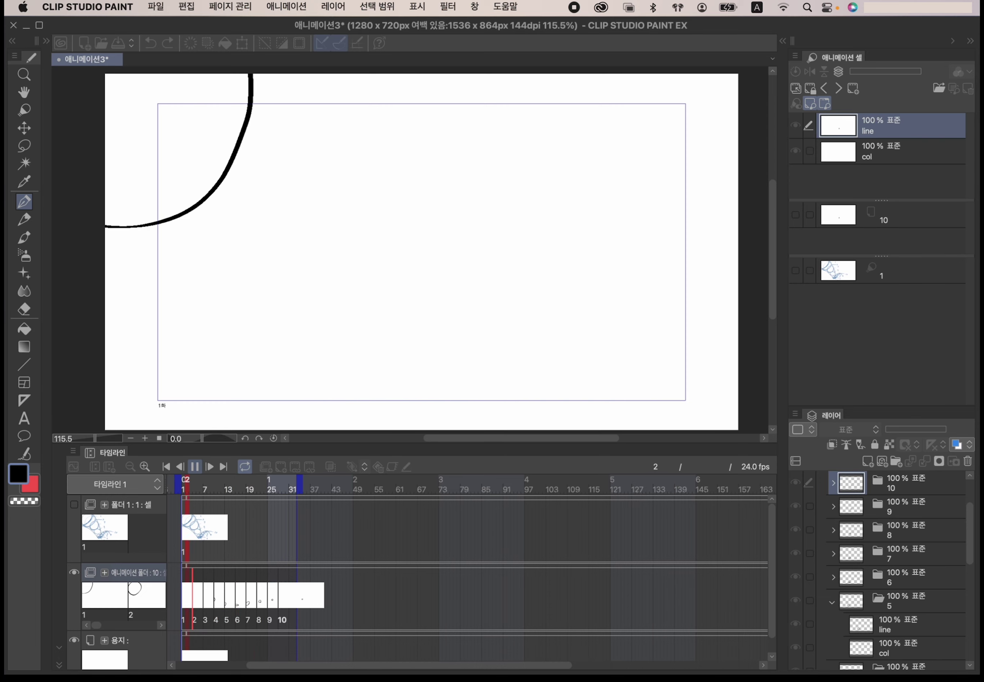
{"action": "key", "text": "space"}
Step: Select cell 1's col layer and turn off onion skin
{"action": "scroll", "coordinate": [147, 497], "scroll_direction": "left", "scroll_amount": 2}
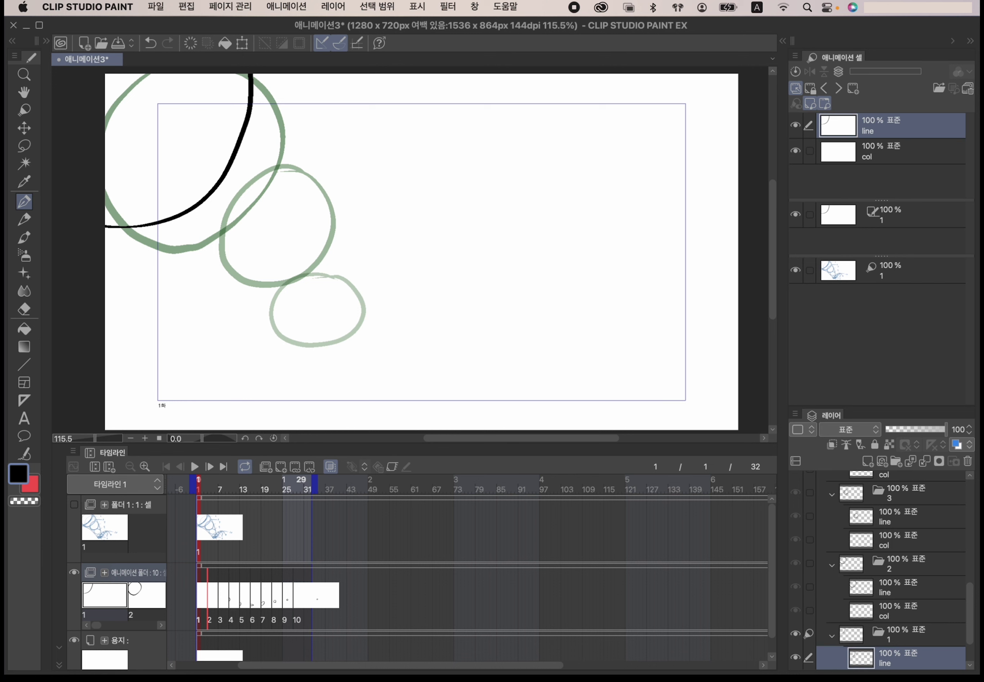
{"action": "left_click_drag", "start_coordinate": [970, 617], "coordinate": [969, 633]}
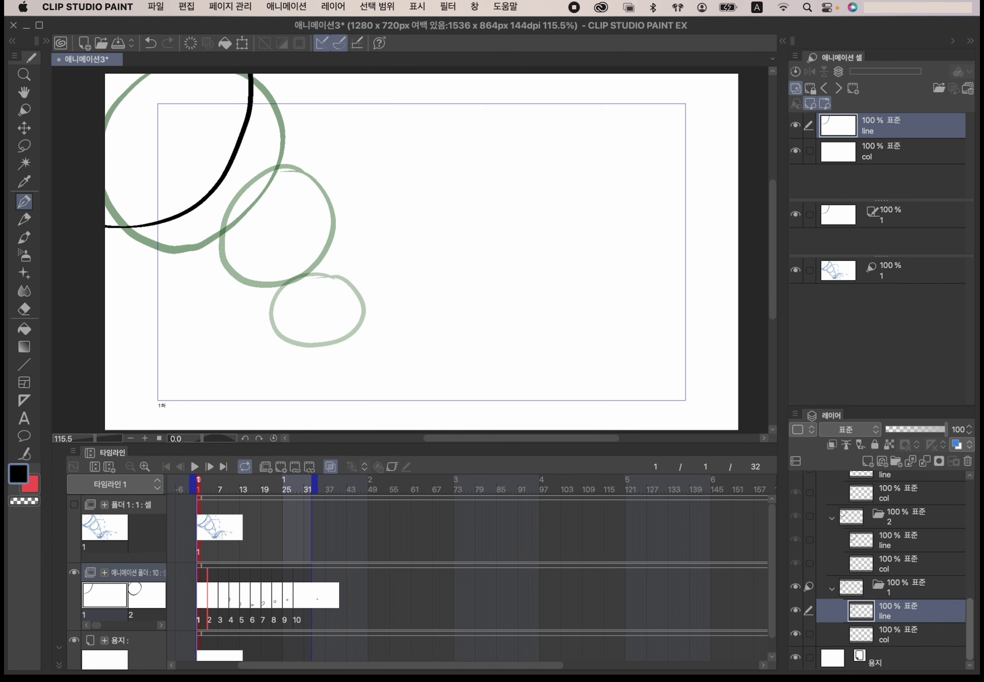
{"action": "left_click", "coordinate": [908, 634]}
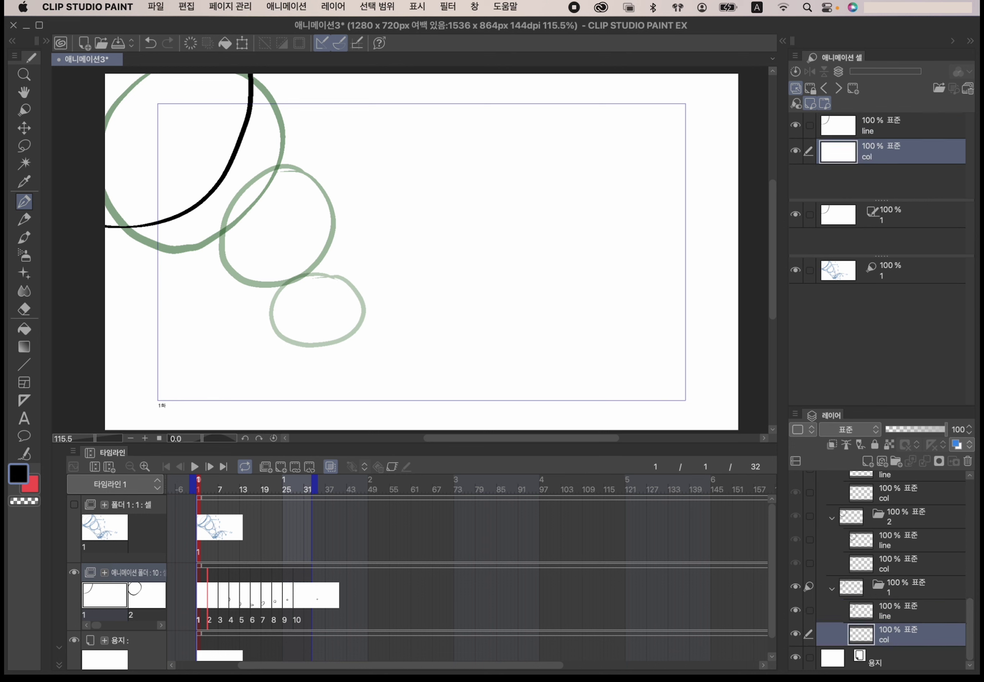
{"action": "left_click", "coordinate": [331, 469]}
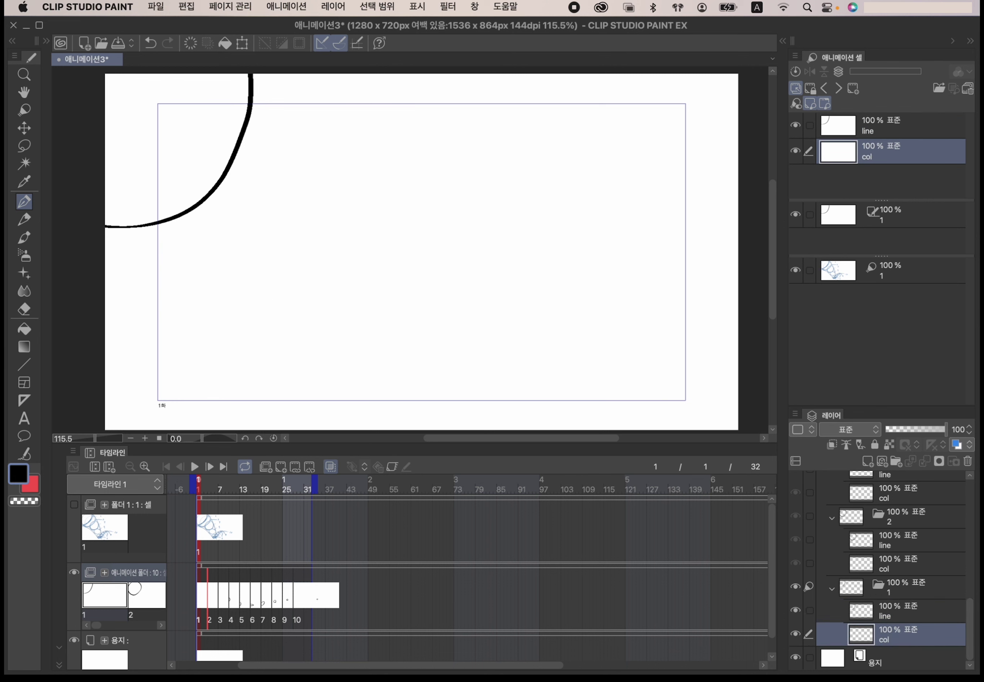
Step: Choose a turquoise drawing colour and fill the inside of cell 1's ball on its col layer
{"action": "double_click", "coordinate": [18, 474]}
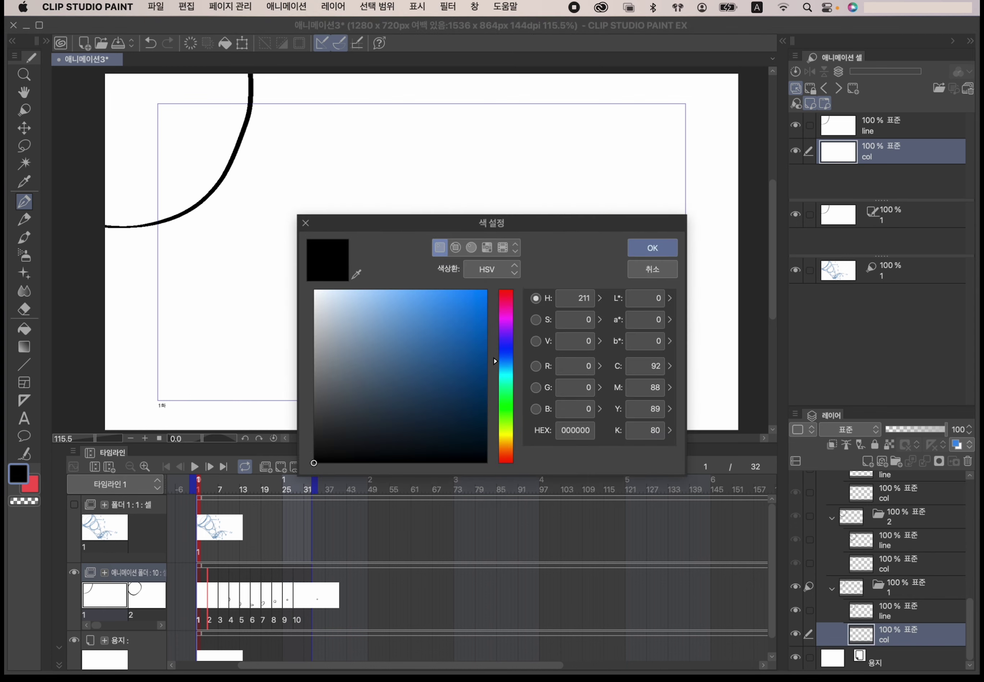
{"action": "mouse_move", "coordinate": [501, 362]}
{"action": "left_mouse_down"}
{"action": "mouse_move", "coordinate": [504, 392]}
{"action": "mouse_move", "coordinate": [503, 377]}
{"action": "left_mouse_up"}
{"action": "left_click", "coordinate": [431, 323]}
{"action": "left_click", "coordinate": [653, 248]}
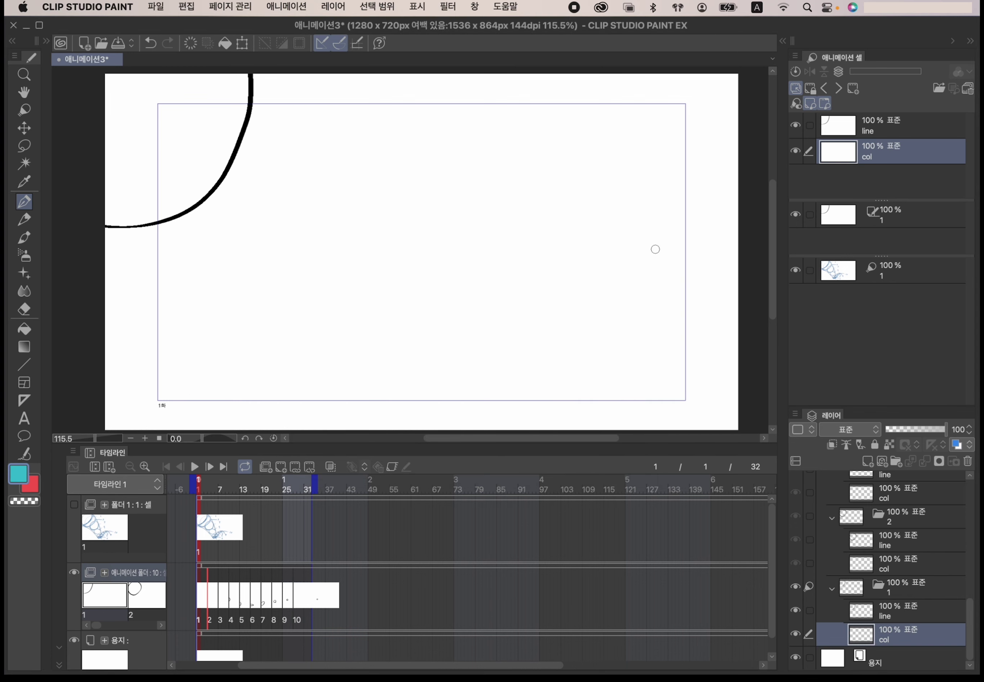
{"action": "left_click", "coordinate": [24, 329]}
{"action": "left_click", "coordinate": [172, 141]}
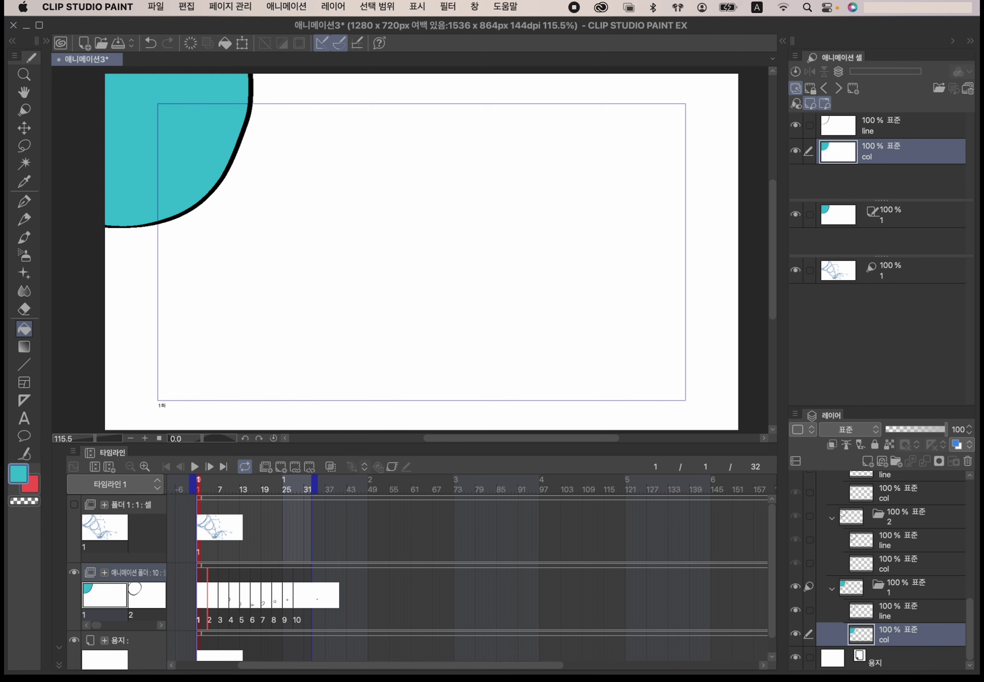
Step: Fill the balls in cells 2 and 3 with turquoise on their col layers
{"action": "left_click", "coordinate": [209, 595]}
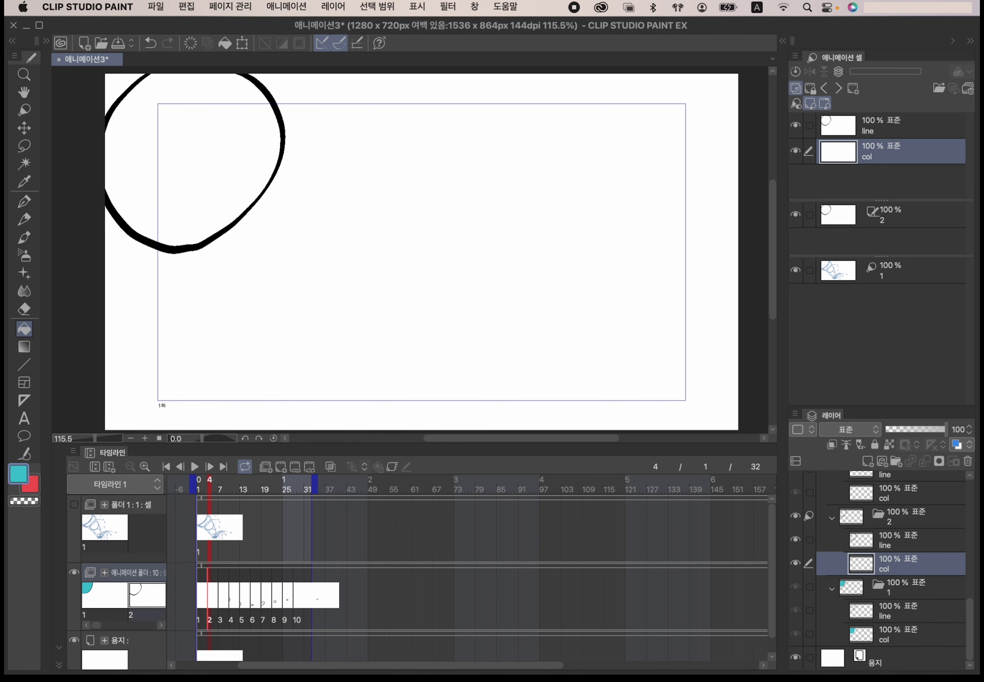
{"action": "left_click", "coordinate": [189, 159]}
{"action": "left_click_drag", "start_coordinate": [970, 614], "coordinate": [971, 591]}
{"action": "left_click", "coordinate": [899, 561]}
{"action": "left_click", "coordinate": [283, 220]}
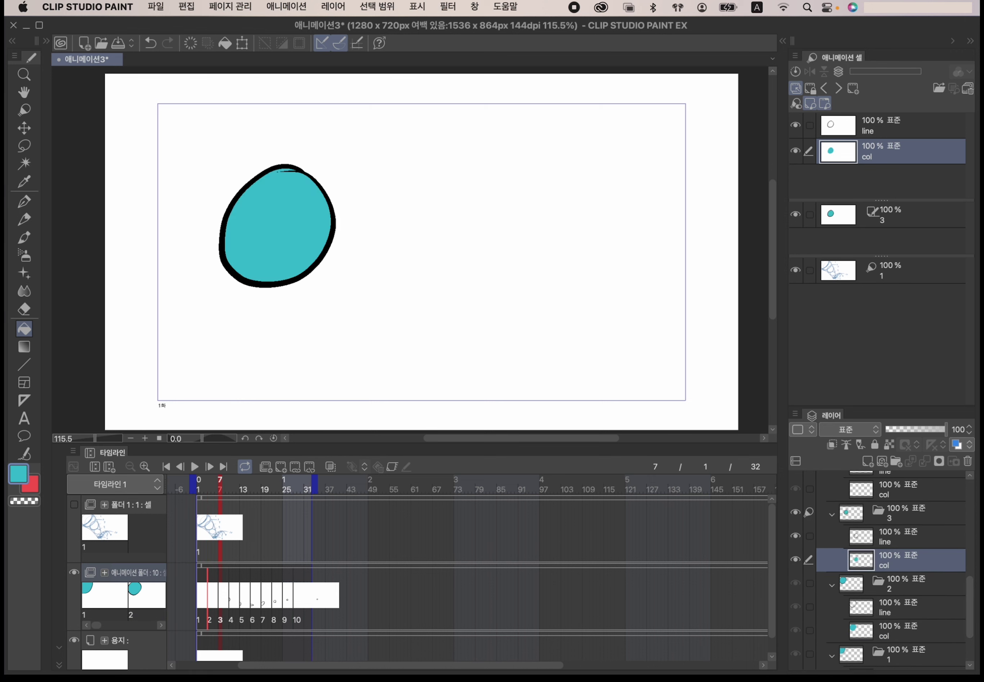
Step: Fill the balls in cells 4 and 5 with turquoise on their col layers
{"action": "left_click", "coordinate": [232, 489]}
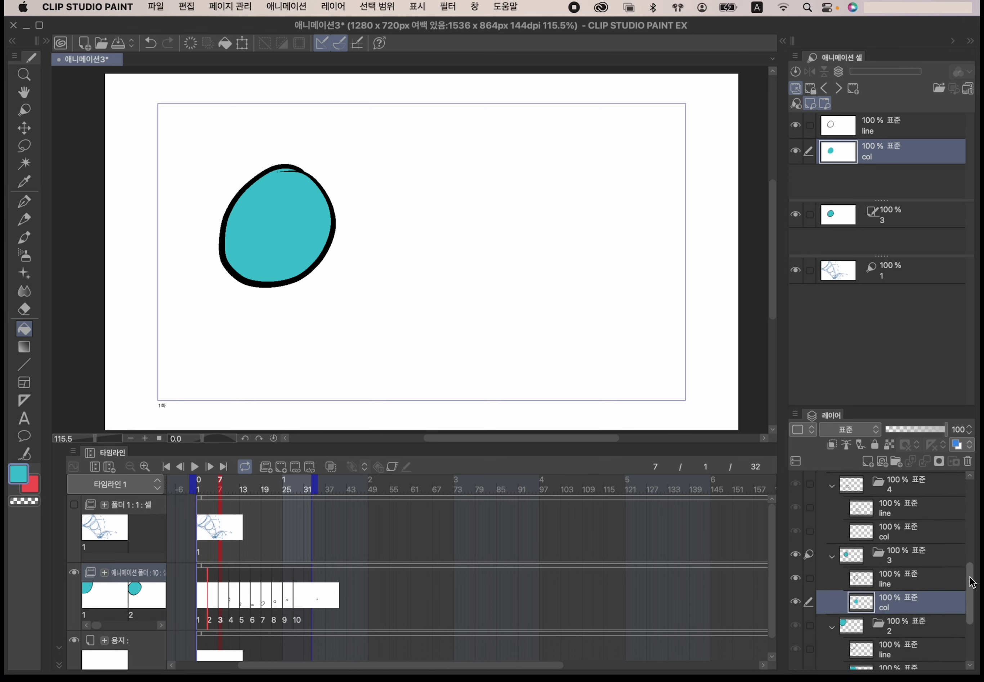
{"action": "left_click", "coordinate": [309, 302]}
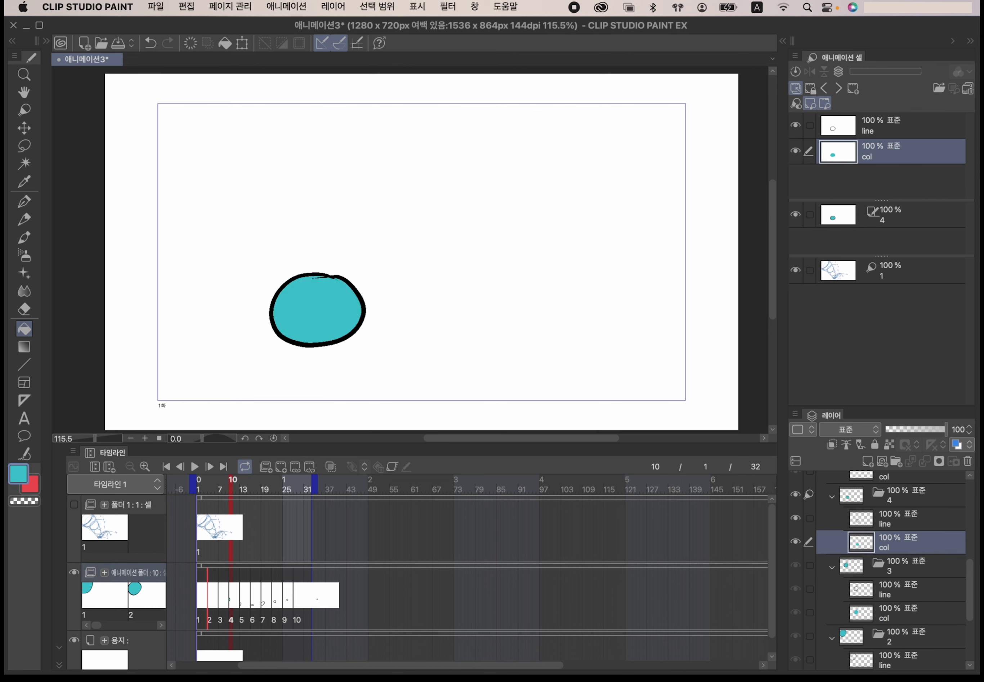
{"action": "left_click", "coordinate": [243, 489]}
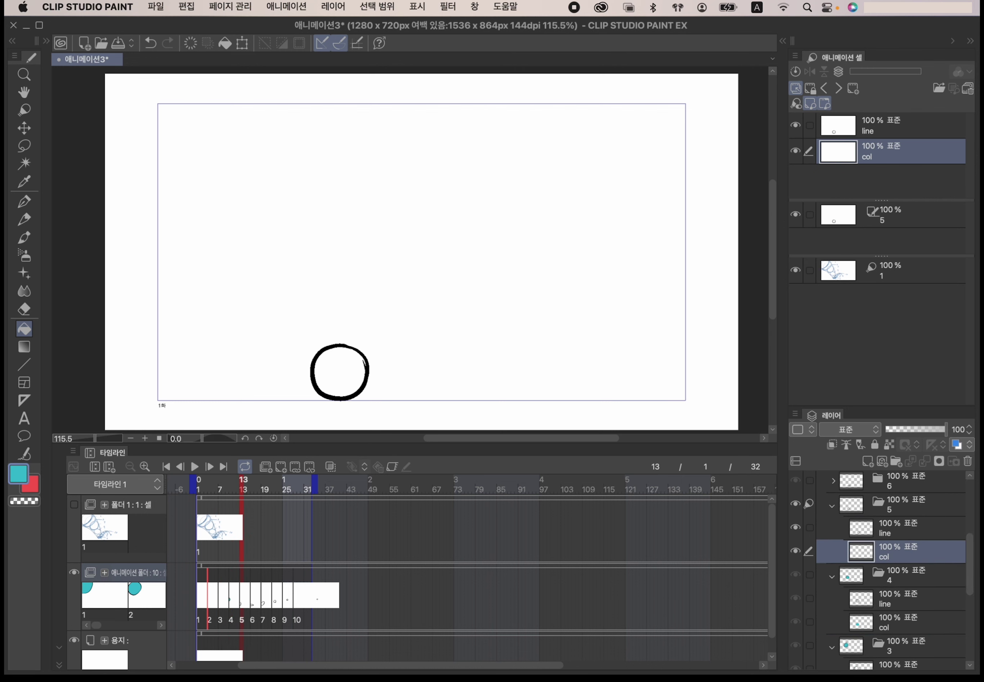
{"action": "left_click", "coordinate": [341, 371]}
Step: Fill the balls in cells 6 and 7 with turquoise on their col layers, and expand cell 8's folder
{"action": "scroll", "coordinate": [892, 570], "scroll_direction": "up", "scroll_amount": 3}
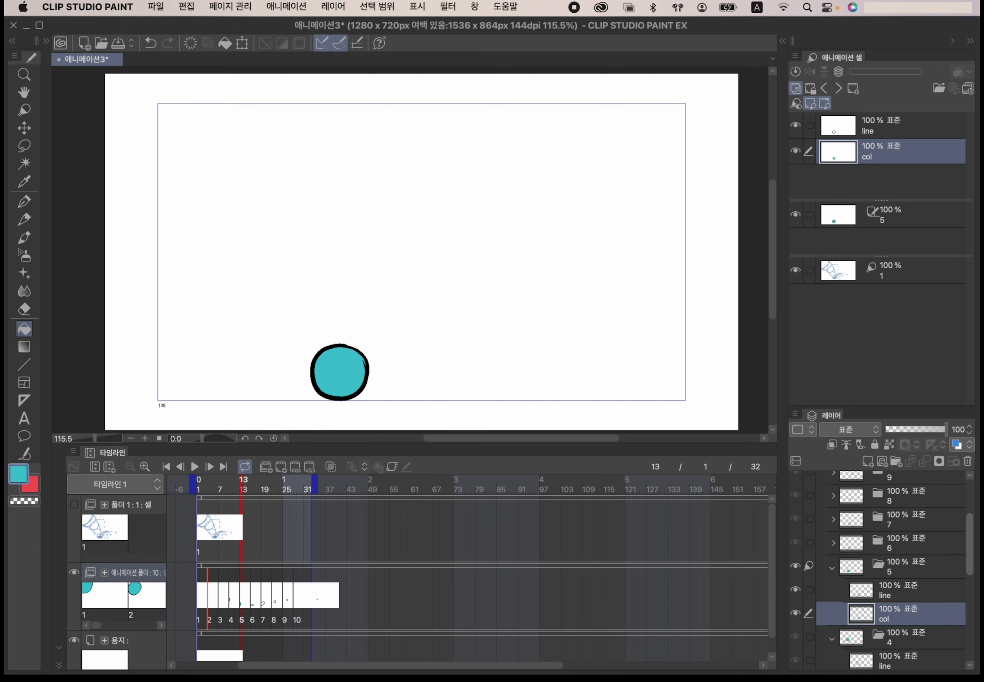
{"action": "left_click", "coordinate": [832, 542]}
{"action": "left_click", "coordinate": [892, 590]}
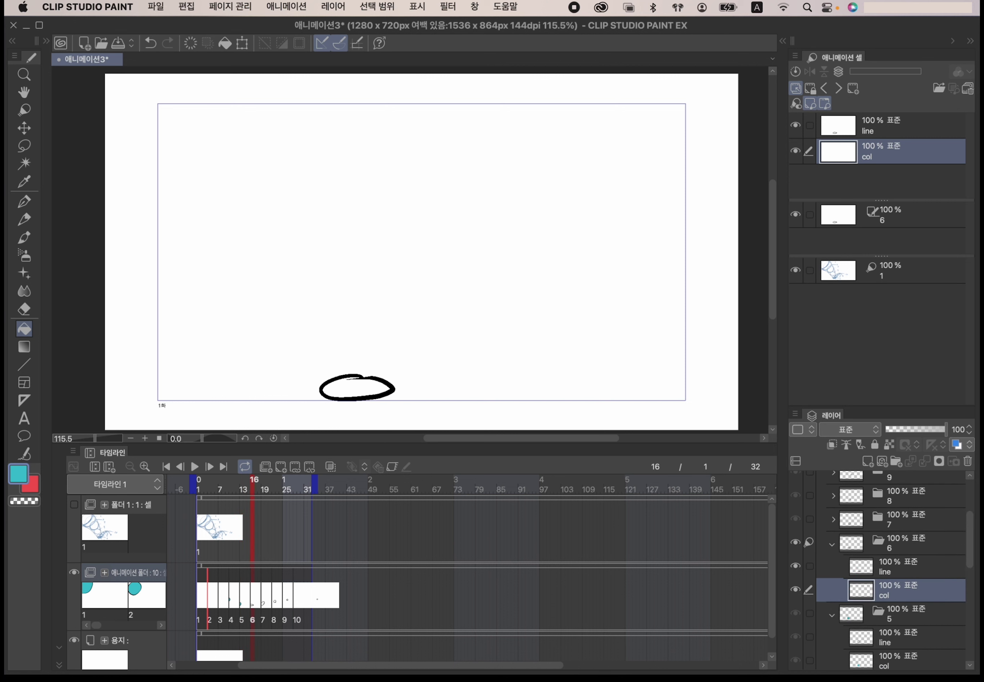
{"action": "left_click", "coordinate": [362, 389]}
{"action": "scroll", "coordinate": [892, 570], "scroll_direction": "up", "scroll_amount": 2}
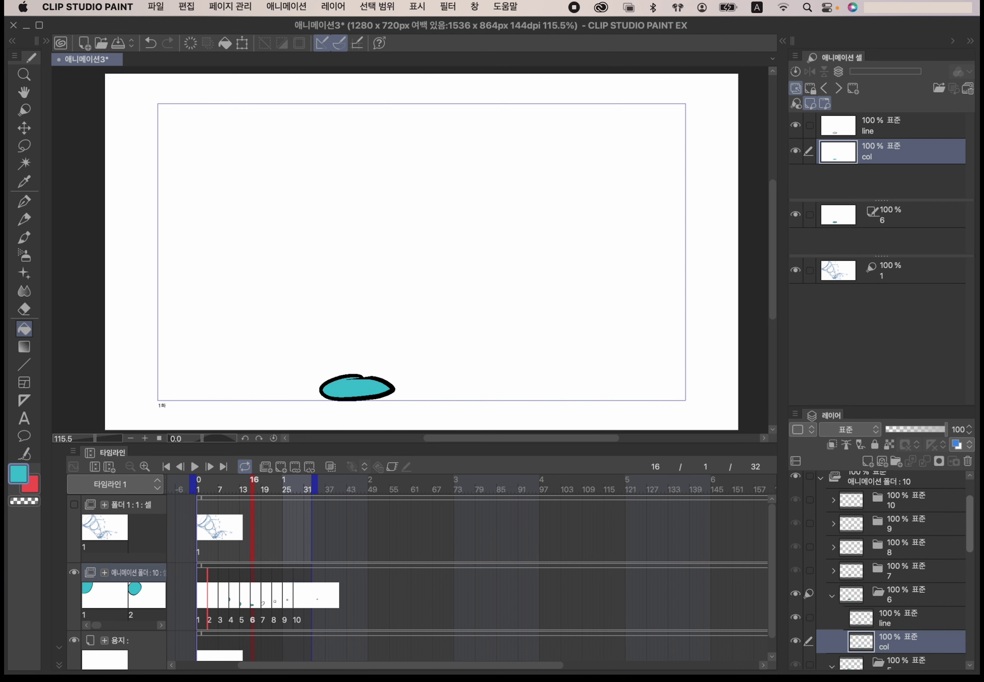
{"action": "key", "text": "Right"}
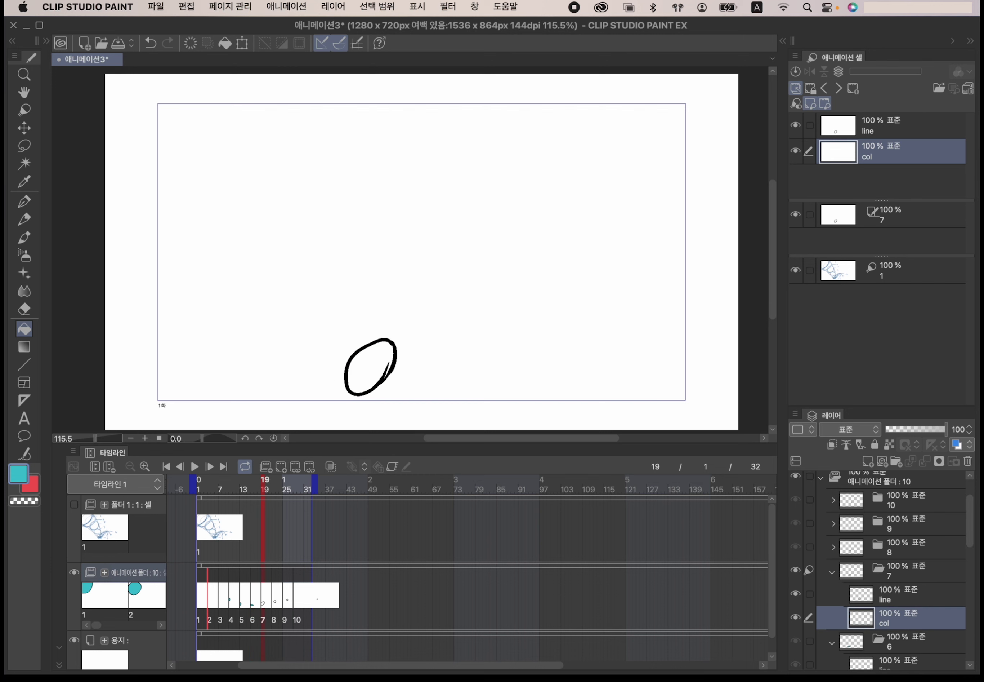
{"action": "left_click", "coordinate": [382, 362]}
{"action": "left_click", "coordinate": [833, 547]}
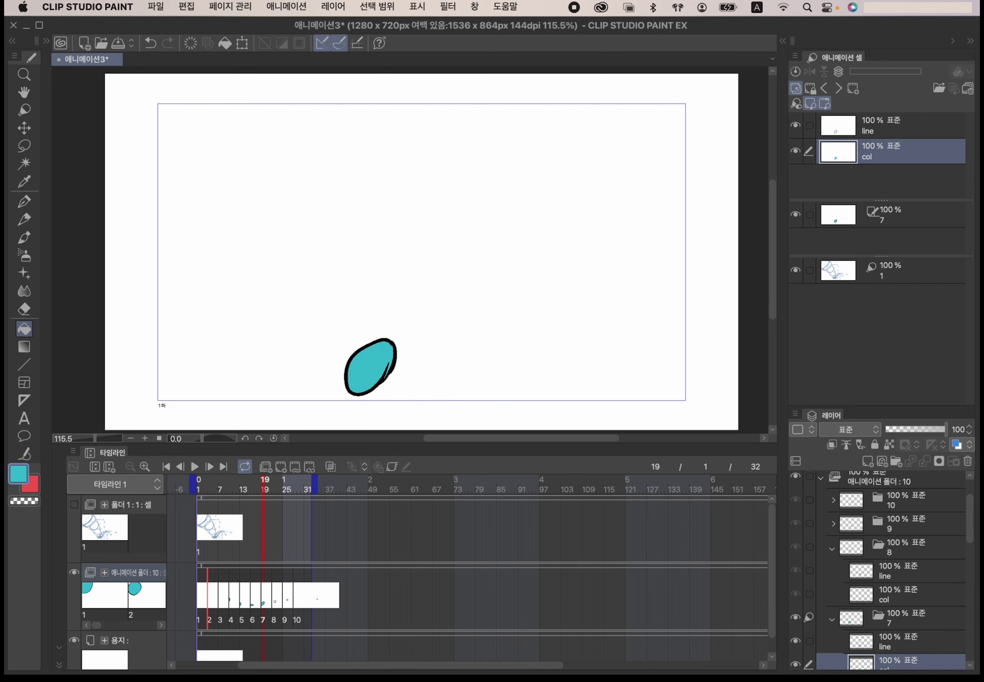
Step: Fill the balls in cells 8, 9 and 10 with turquoise on their col layers
{"action": "key", "text": "Right"}
{"action": "left_click", "coordinate": [390, 337]}
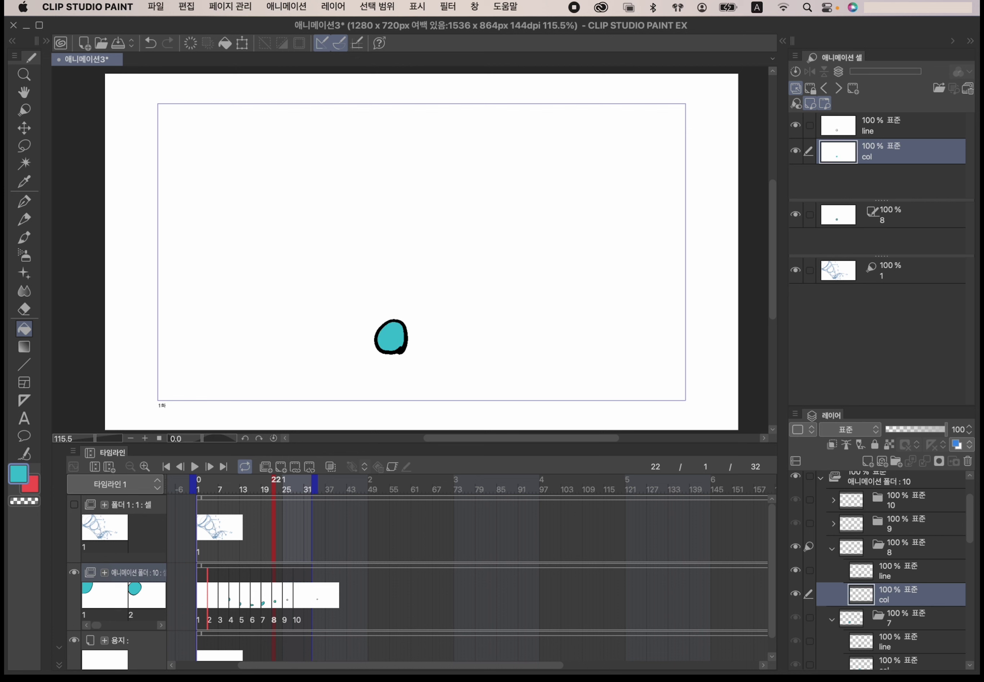
{"action": "key", "text": "Right"}
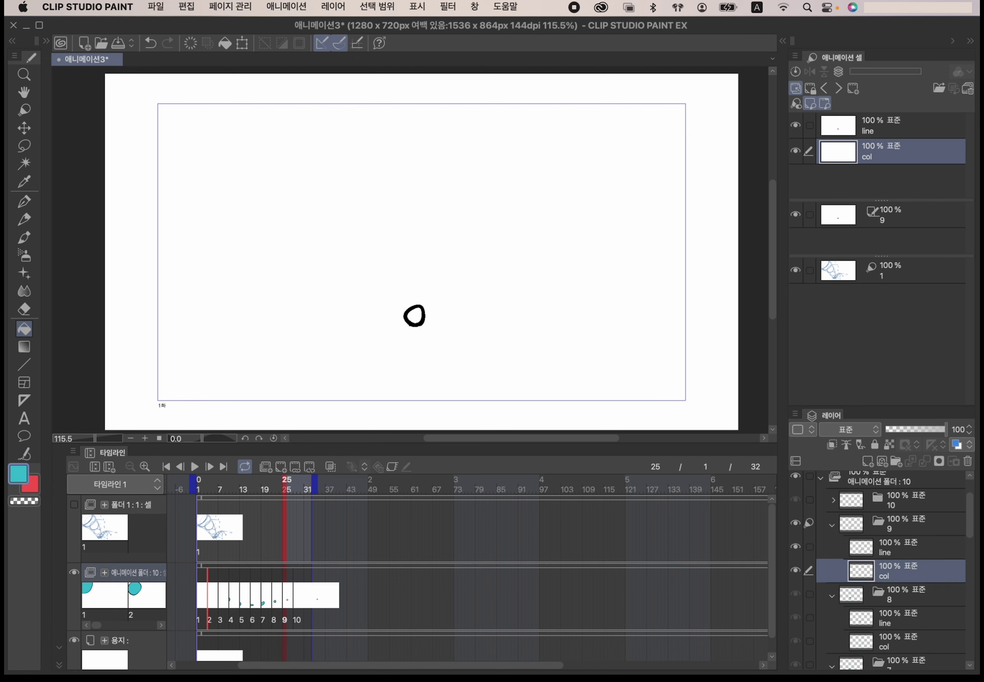
{"action": "left_click", "coordinate": [415, 315]}
{"action": "key", "text": "Right"}
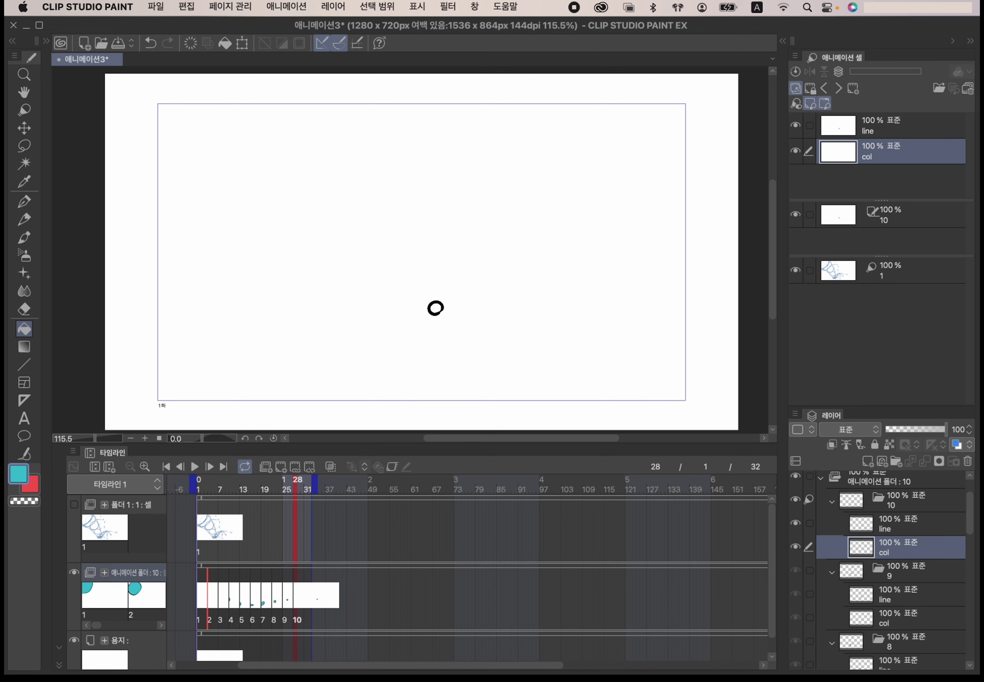
{"action": "left_click", "coordinate": [436, 308]}
Step: Play back the coloured ball animation and select the line layer in cell 1's folder
{"action": "left_click", "coordinate": [193, 466]}
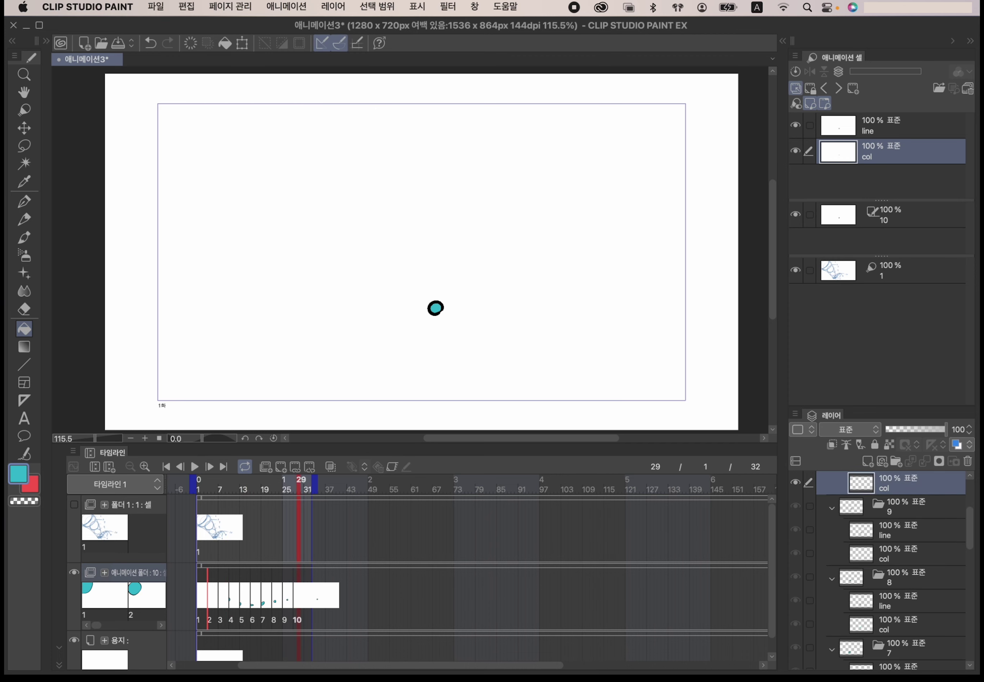
{"action": "key", "text": "space"}
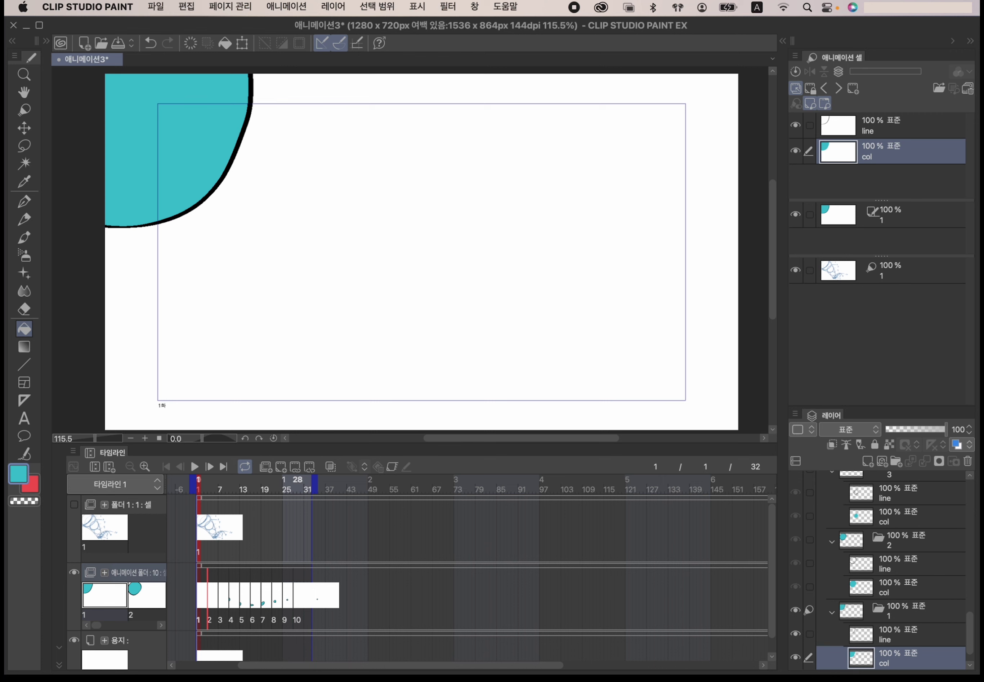
{"action": "left_click_drag", "start_coordinate": [969, 626], "coordinate": [970, 647]}
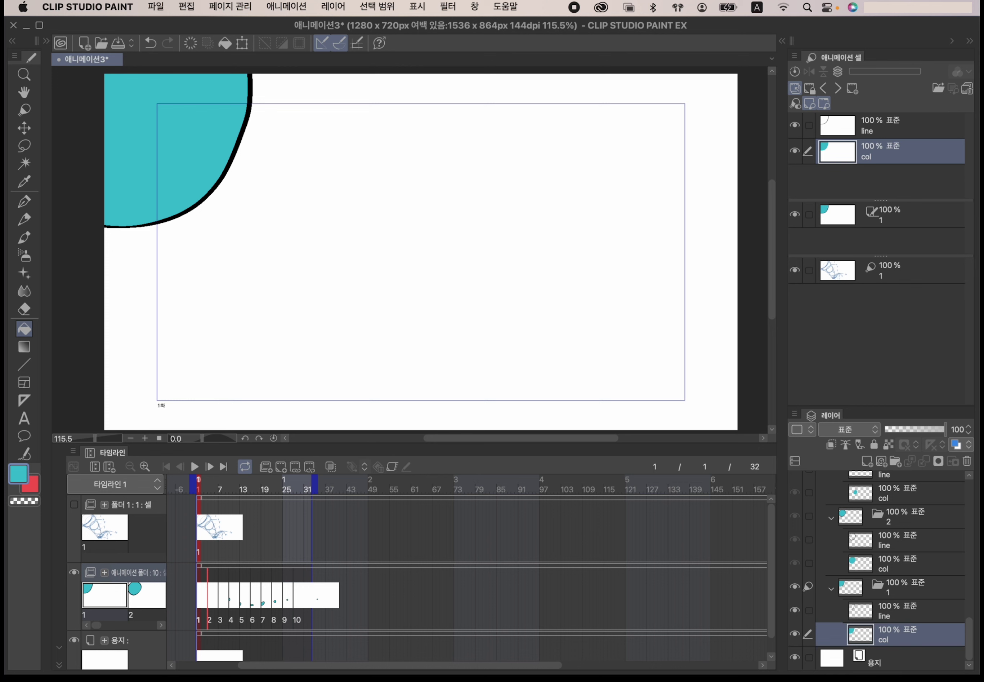
{"action": "left_click", "coordinate": [896, 610]}
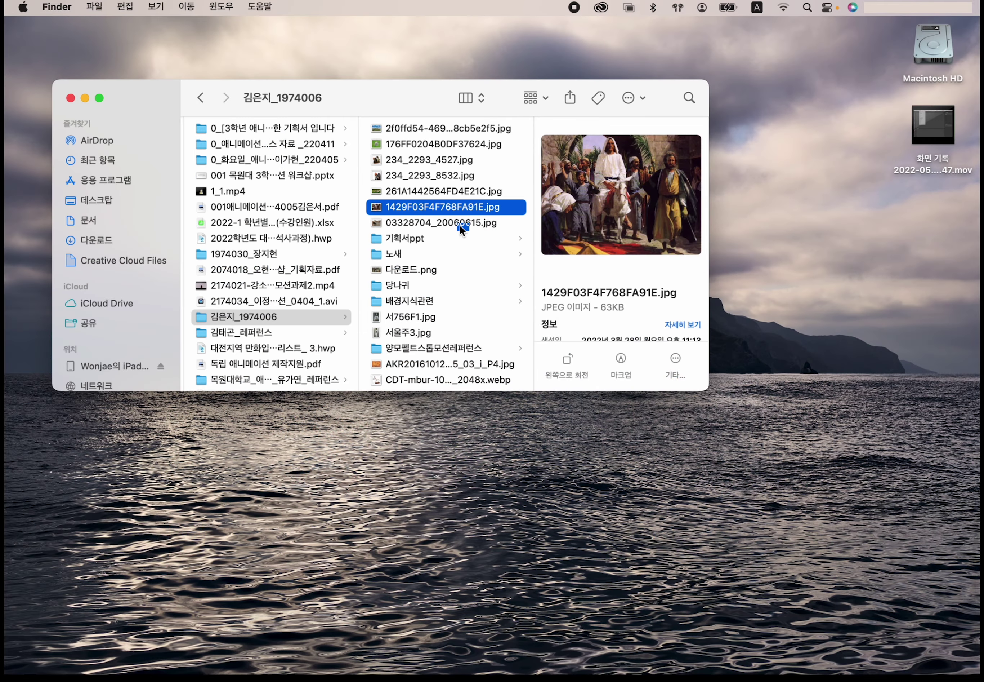
Step: Switch to Finder, select 03328704_20060615.jpg, move the Finder window aside, and restore the minimized CLIP STUDIO and 애니메이션3 windows
{"action": "left_click", "coordinate": [460, 224]}
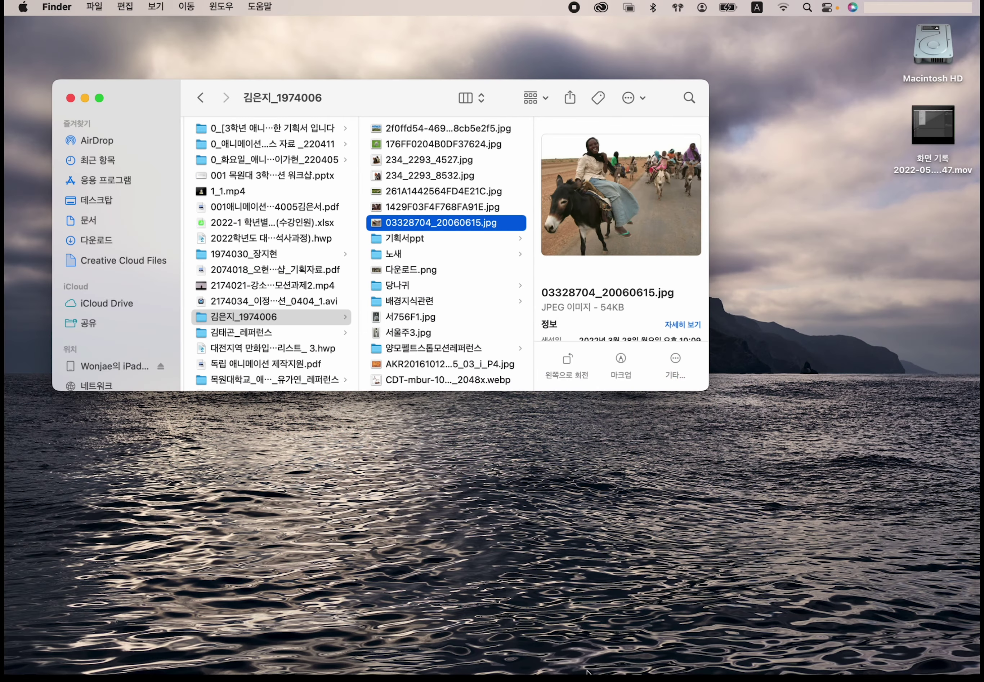
{"action": "left_click_drag", "start_coordinate": [360, 87], "coordinate": [620, 110]}
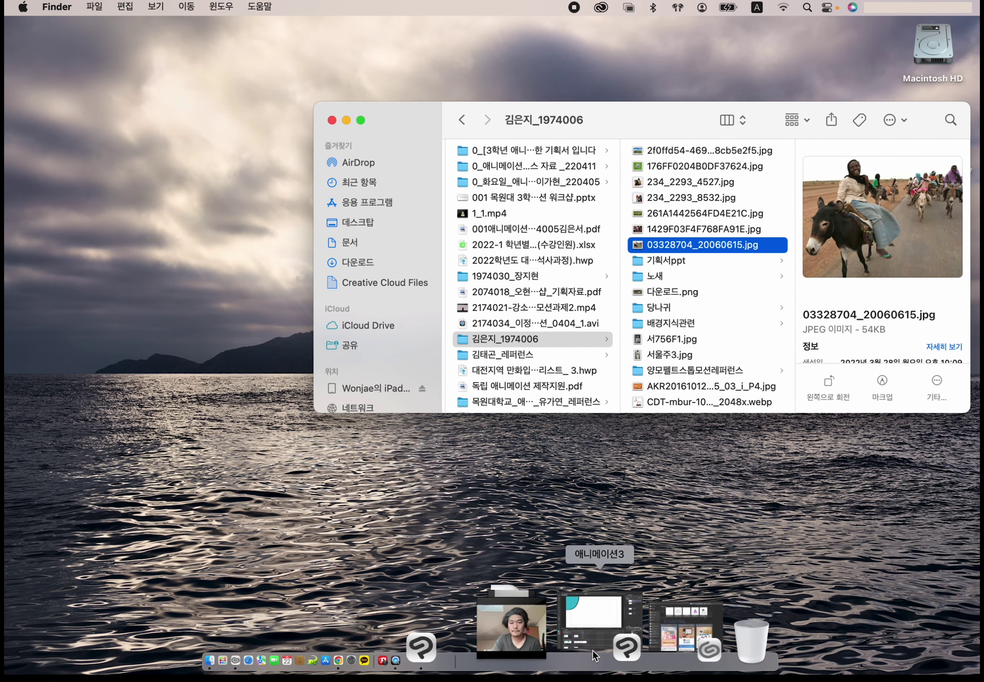
{"action": "left_click", "coordinate": [606, 630]}
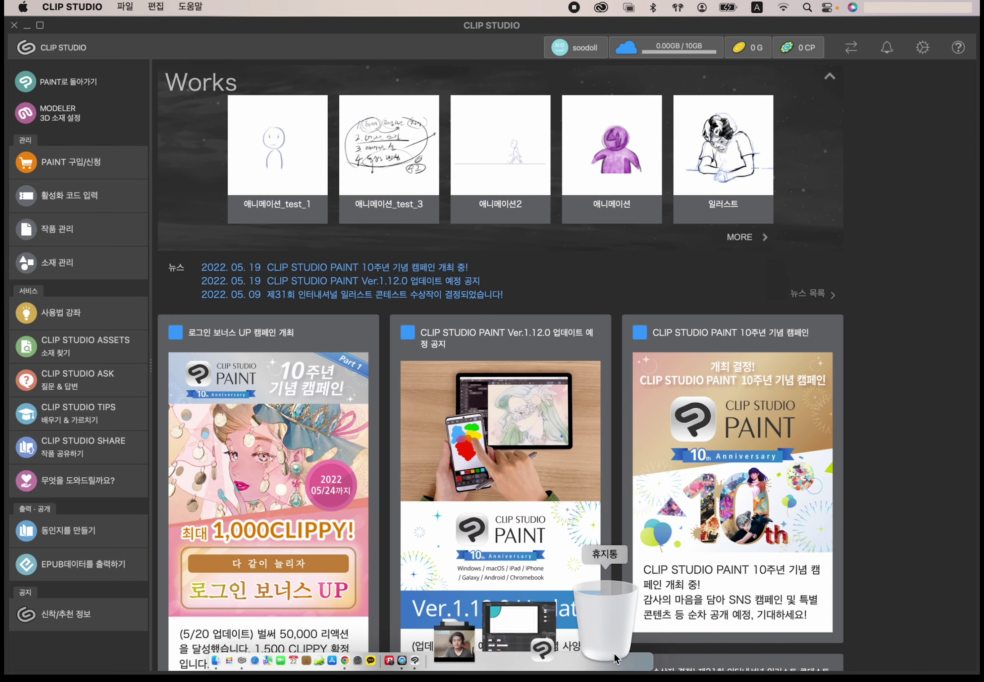
{"action": "left_click", "coordinate": [602, 641]}
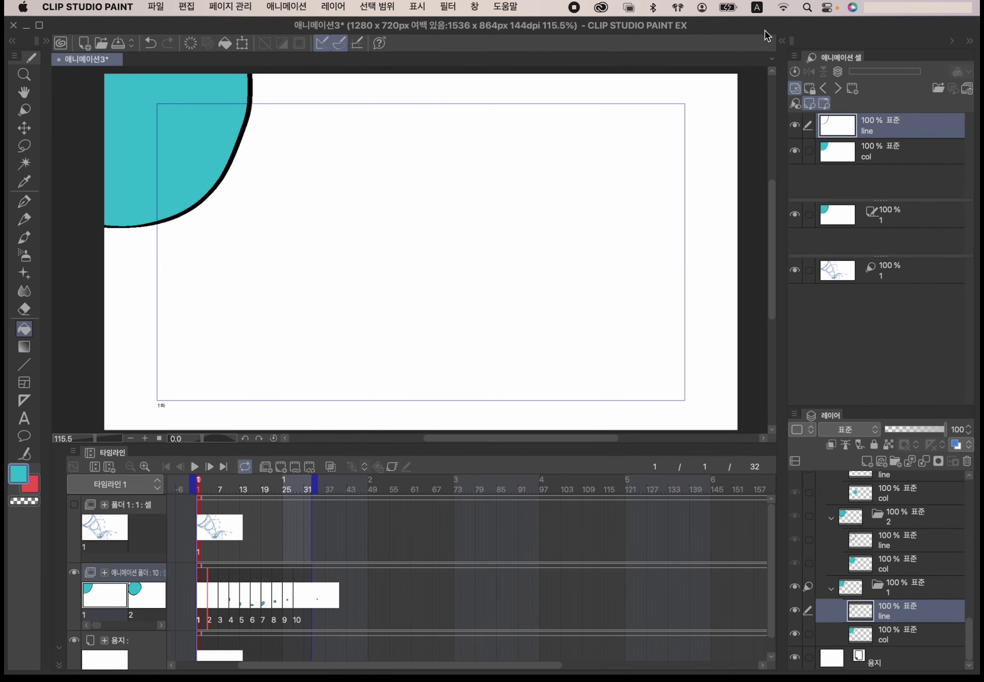
Step: Rearrange the drawing, launcher and Finder windows so the image file and the light table list are both accessible
{"action": "left_click_drag", "start_coordinate": [765, 30], "coordinate": [590, 74]}
{"action": "mouse_move", "coordinate": [762, 23]}
{"action": "left_mouse_down"}
{"action": "mouse_move", "coordinate": [707, 95]}
{"action": "mouse_move", "coordinate": [623, 335]}
{"action": "left_mouse_up"}
{"action": "left_click", "coordinate": [878, 218]}
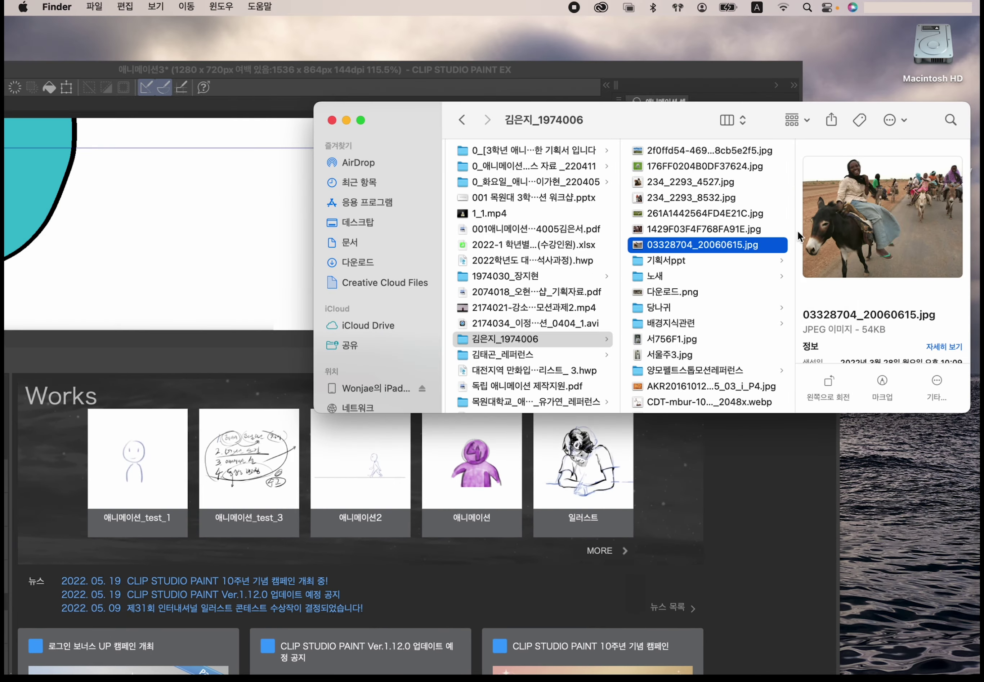
{"action": "mouse_move", "coordinate": [695, 118]}
{"action": "left_mouse_down"}
{"action": "mouse_move", "coordinate": [347, 257]}
{"action": "mouse_move", "coordinate": [316, 285]}
{"action": "mouse_move", "coordinate": [403, 364]}
{"action": "left_mouse_up"}
{"action": "left_click", "coordinate": [749, 326]}
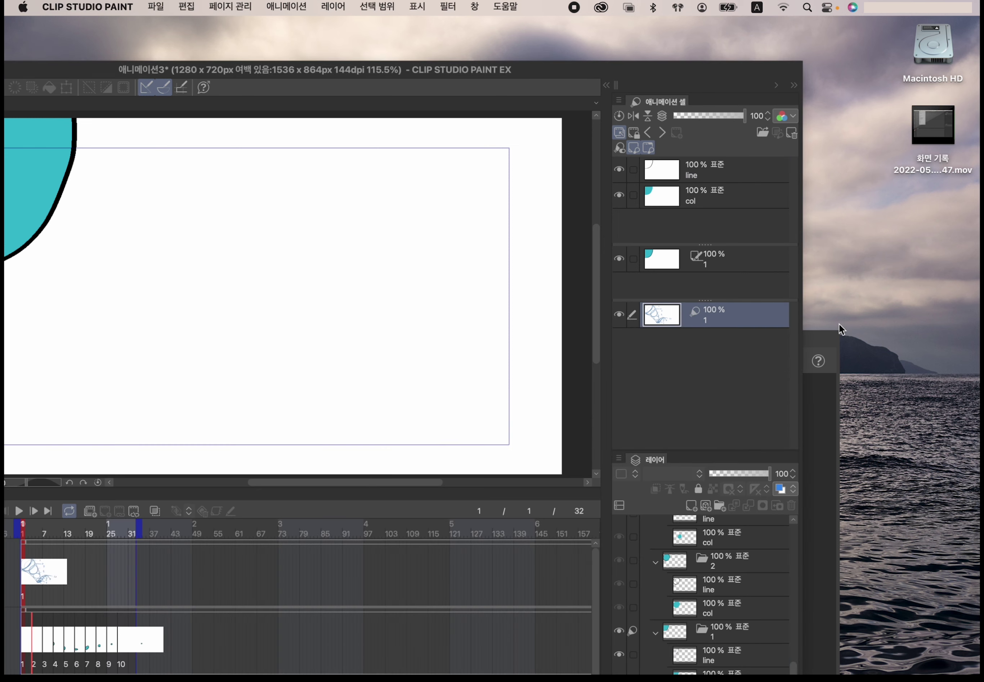
{"action": "left_click_drag", "start_coordinate": [821, 348], "coordinate": [926, 511]}
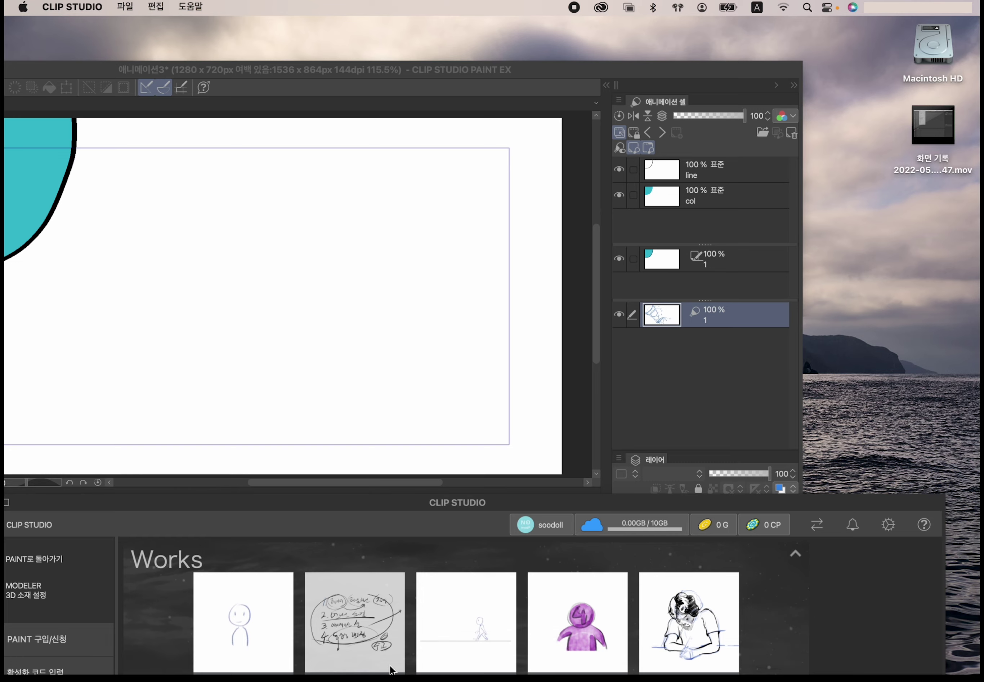
{"action": "left_click", "coordinate": [365, 626]}
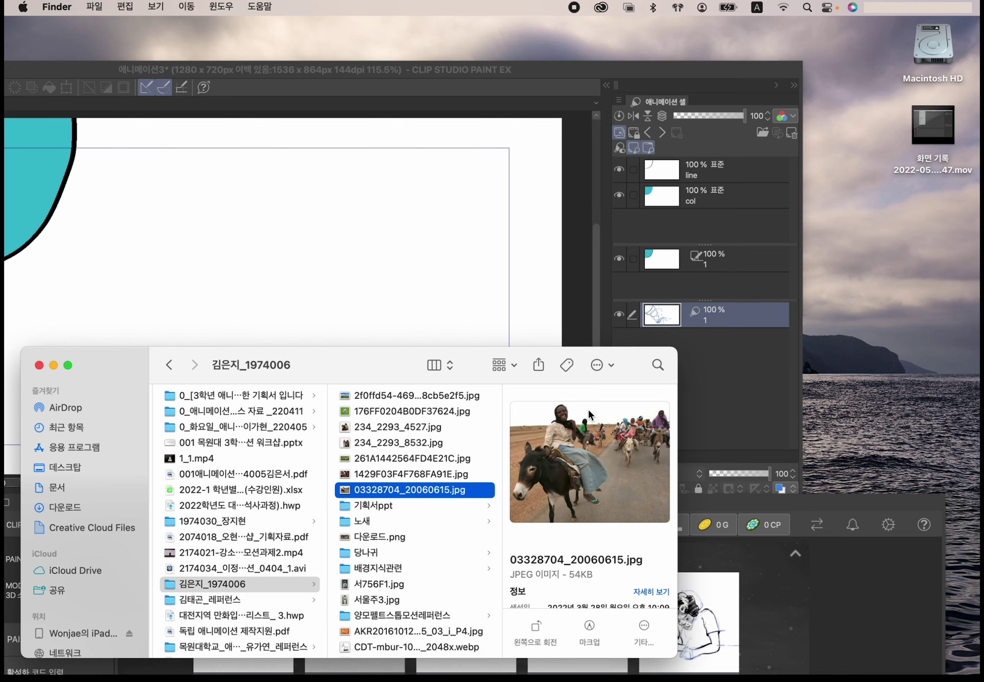
Step: Add 03328704_20060615.jpg to the light table below the path sketch and return the drawing window to full size
{"action": "left_click_drag", "start_coordinate": [463, 489], "coordinate": [754, 349]}
{"action": "left_click", "coordinate": [329, 77]}
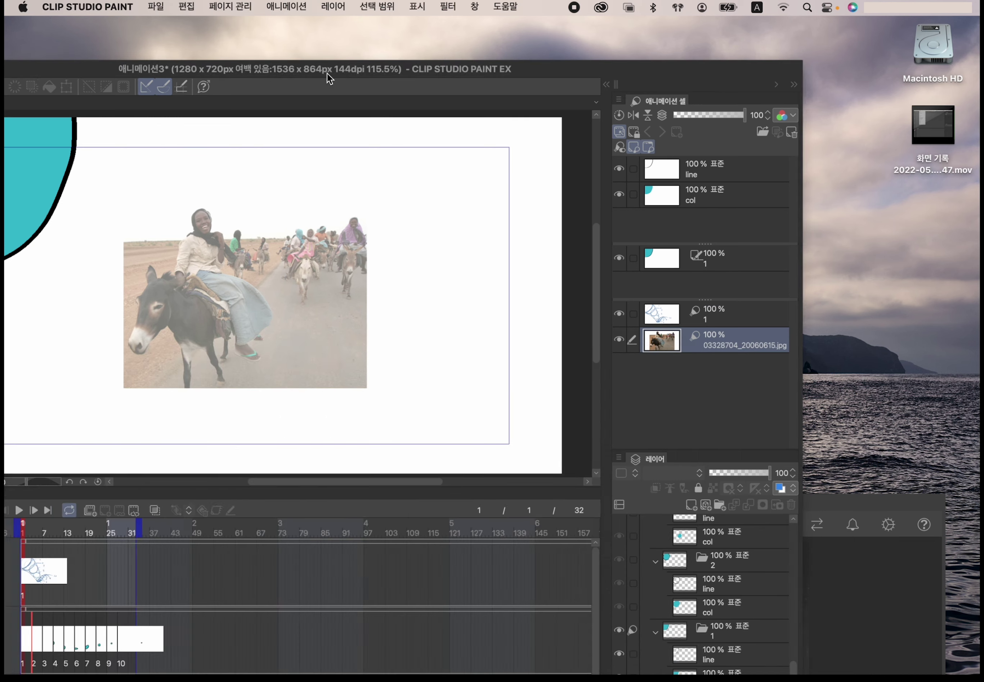
{"action": "double_click", "coordinate": [329, 77]}
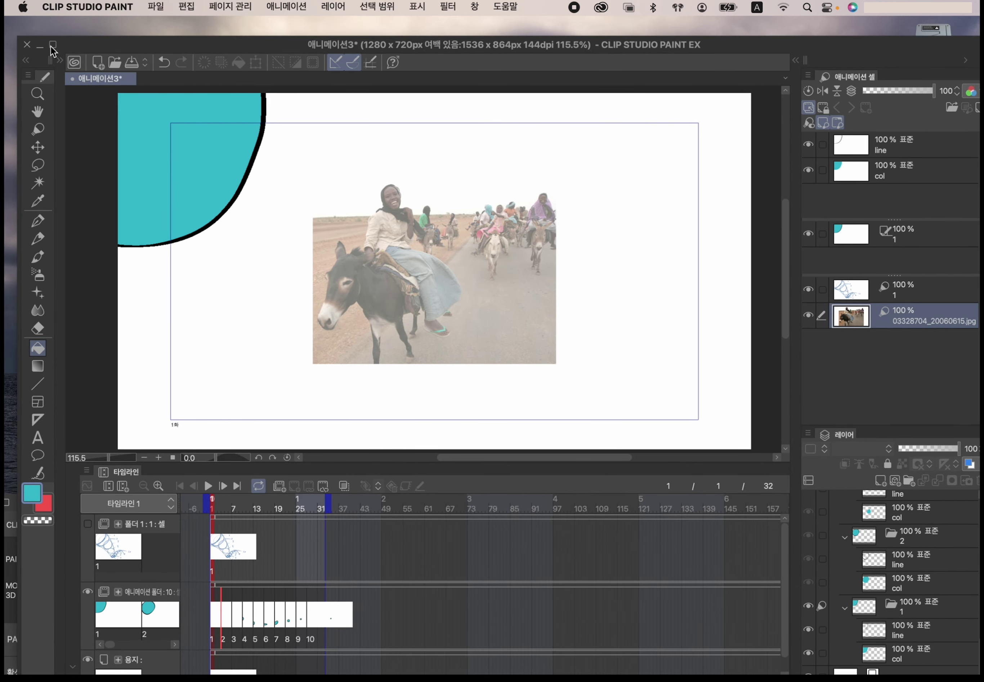
{"action": "left_click", "coordinate": [52, 46]}
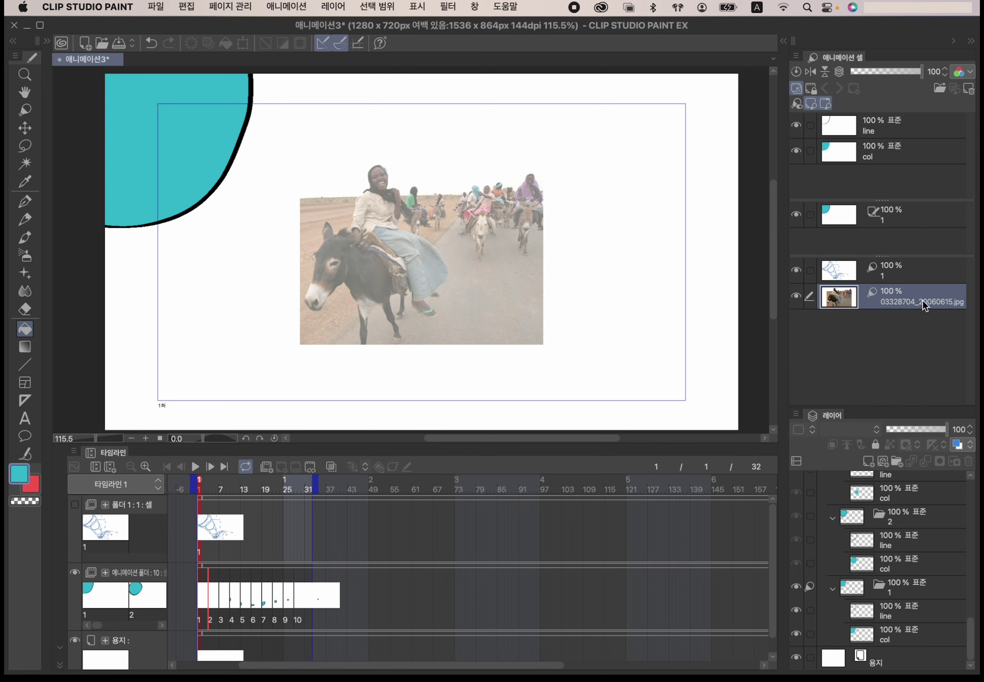
Step: Enlarge the light table photo until it is wider than the canvas and shift it so its upper edge crosses the frame
{"action": "key", "text": "o"}
{"action": "left_click_drag", "start_coordinate": [542, 160], "coordinate": [637, 88]}
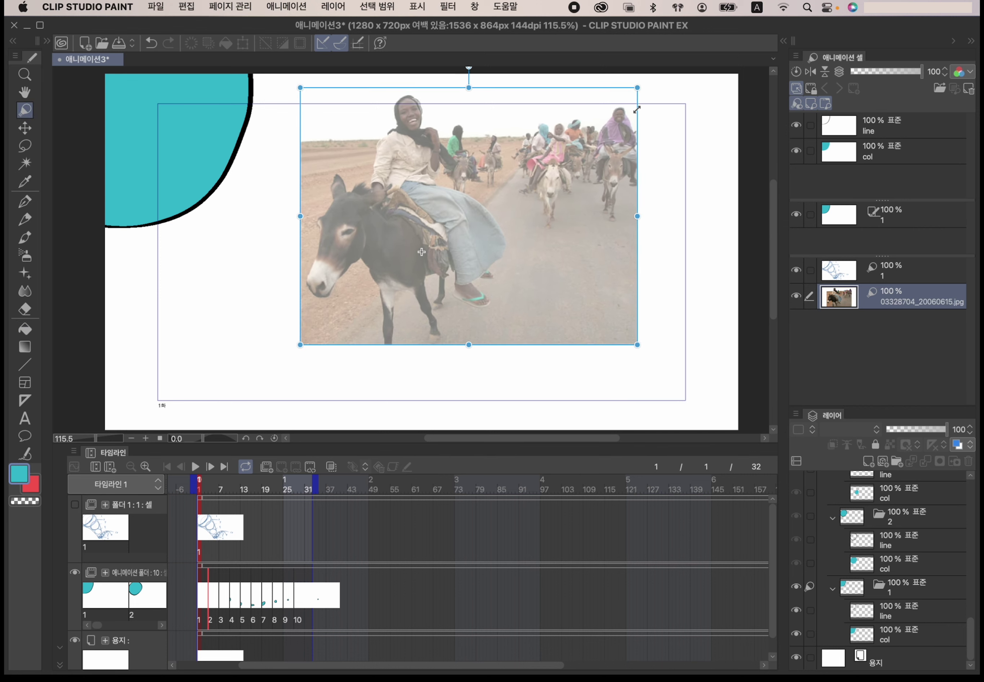
{"action": "left_click_drag", "start_coordinate": [505, 270], "coordinate": [441, 367]}
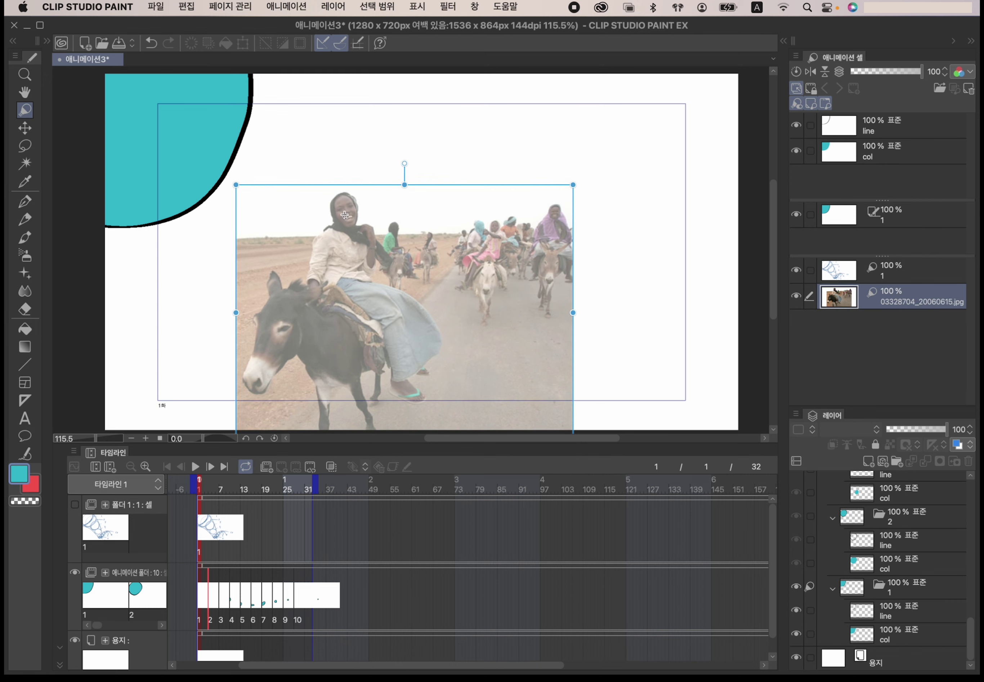
{"action": "left_click_drag", "start_coordinate": [573, 184], "coordinate": [853, 20]}
{"action": "left_click_drag", "start_coordinate": [572, 227], "coordinate": [409, 384]}
{"action": "left_click_drag", "start_coordinate": [673, 142], "coordinate": [761, 76]}
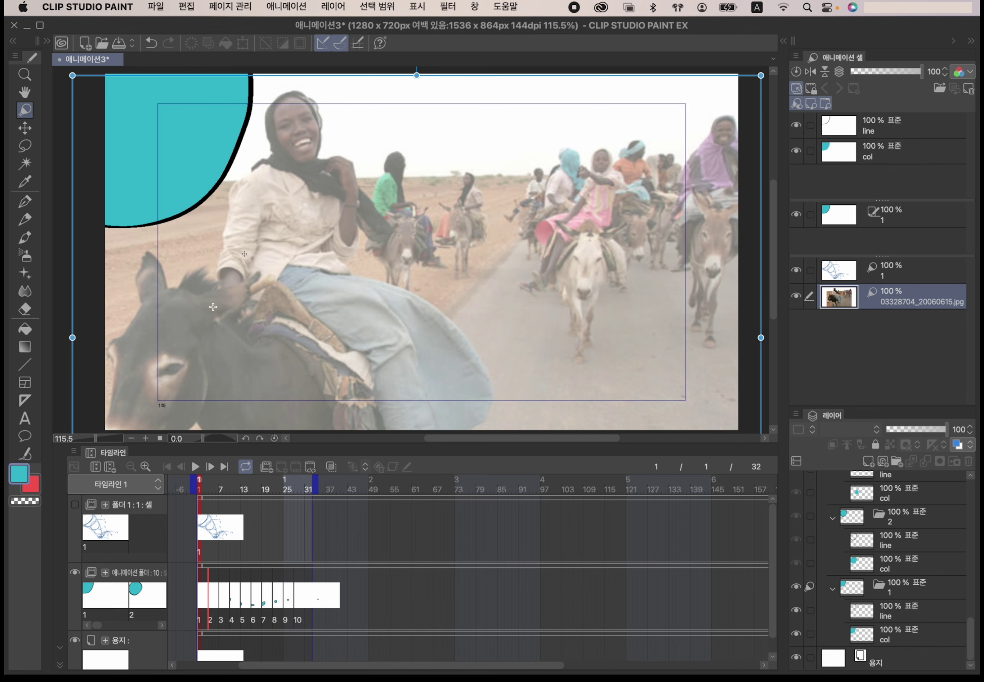
{"action": "left_click_drag", "start_coordinate": [293, 137], "coordinate": [186, 328]}
{"action": "left_click_drag", "start_coordinate": [651, 269], "coordinate": [846, 121]}
{"action": "left_click_drag", "start_coordinate": [498, 288], "coordinate": [446, 345]}
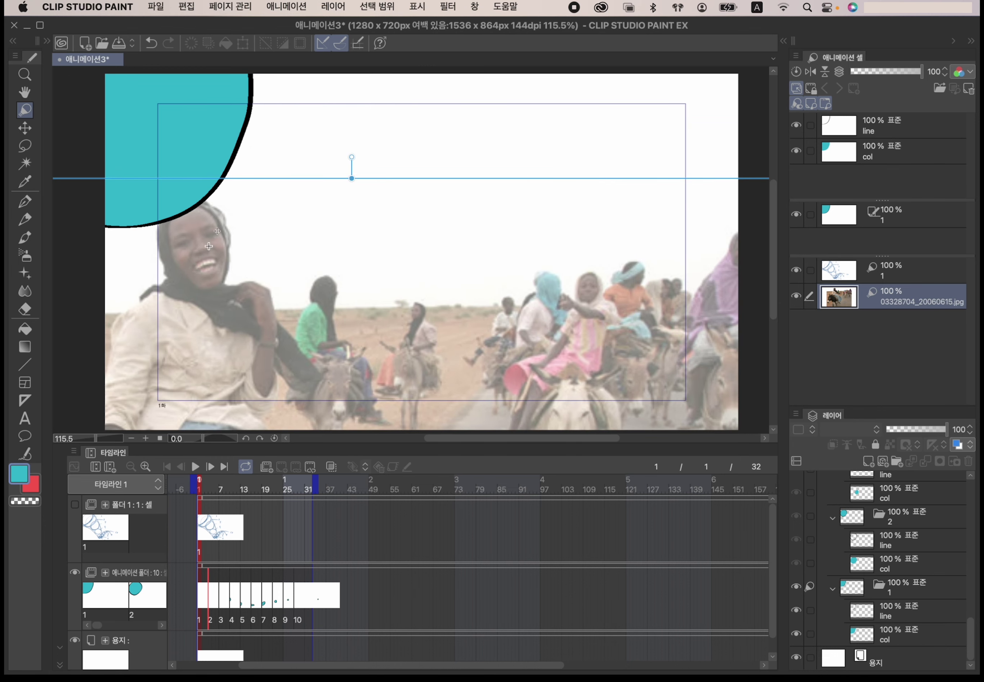
Step: Enlarge the light table photo by about 1.6 times and position the front rider's face just beside the turquoise ball
{"action": "key", "text": "super+minus"}
{"action": "key", "text": "super+minus"}
{"action": "key", "text": "super+minus"}
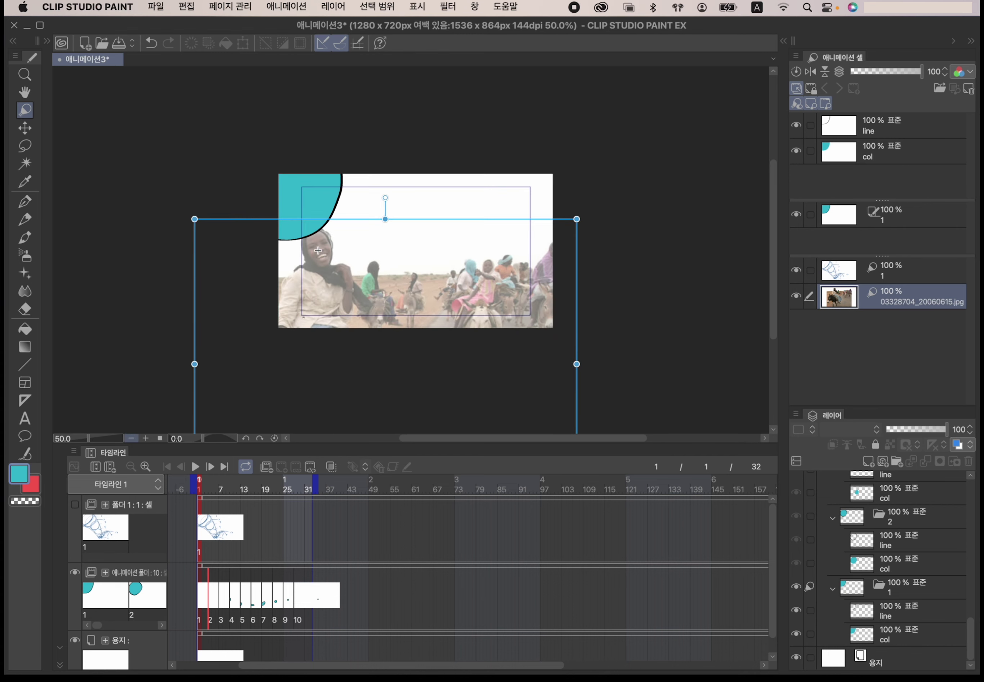
{"action": "left_click_drag", "start_coordinate": [577, 219], "coordinate": [824, 61]}
{"action": "left_click_drag", "start_coordinate": [547, 265], "coordinate": [487, 387]}
{"action": "left_click_drag", "start_coordinate": [255, 374], "coordinate": [223, 398]}
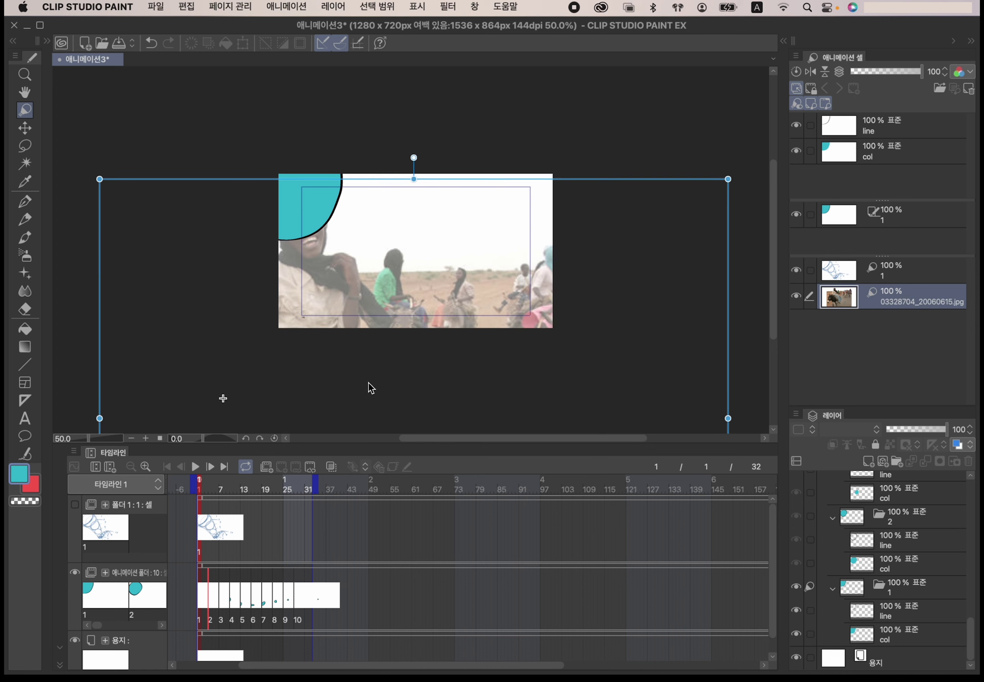
{"action": "left_click_drag", "start_coordinate": [308, 240], "coordinate": [376, 254]}
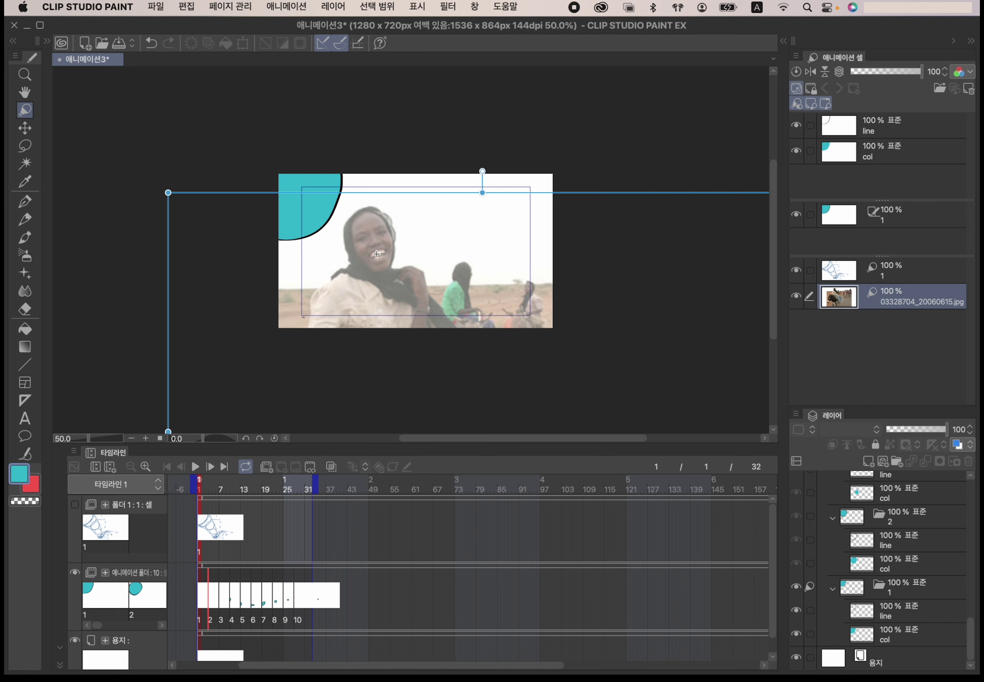
Step: Try a turquoise fill over the photo on cell 1's line layer and undo it
{"action": "left_click", "coordinate": [921, 612]}
{"action": "left_click", "coordinate": [395, 280]}
{"action": "key", "text": "ctrl+z"}
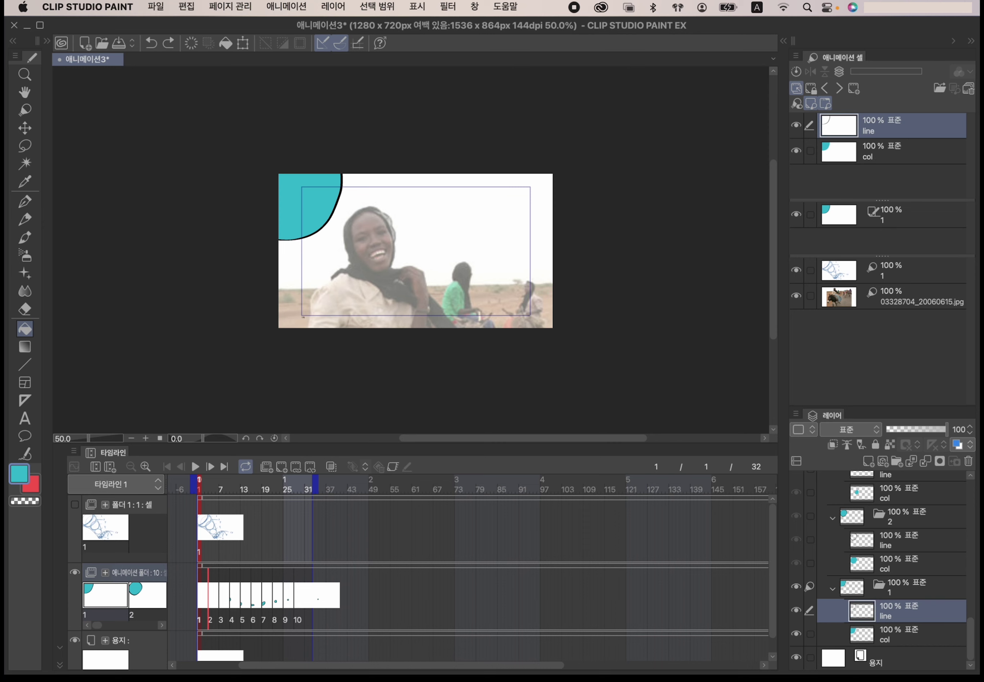
Step: Move the light table photo up and to the left so the front rider's face lies beneath the turquoise ball
{"action": "key", "text": "p"}
{"action": "key", "text": "o"}
{"action": "left_click", "coordinate": [376, 254]}
{"action": "left_click_drag", "start_coordinate": [376, 254], "coordinate": [348, 230]}
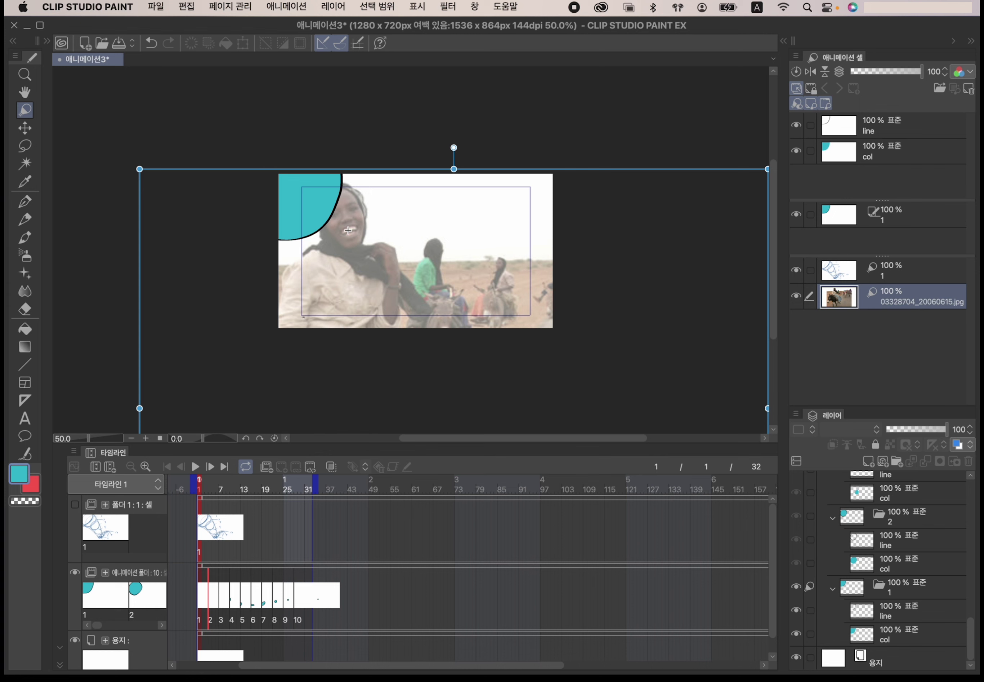
{"action": "left_click_drag", "start_coordinate": [426, 340], "coordinate": [390, 301]}
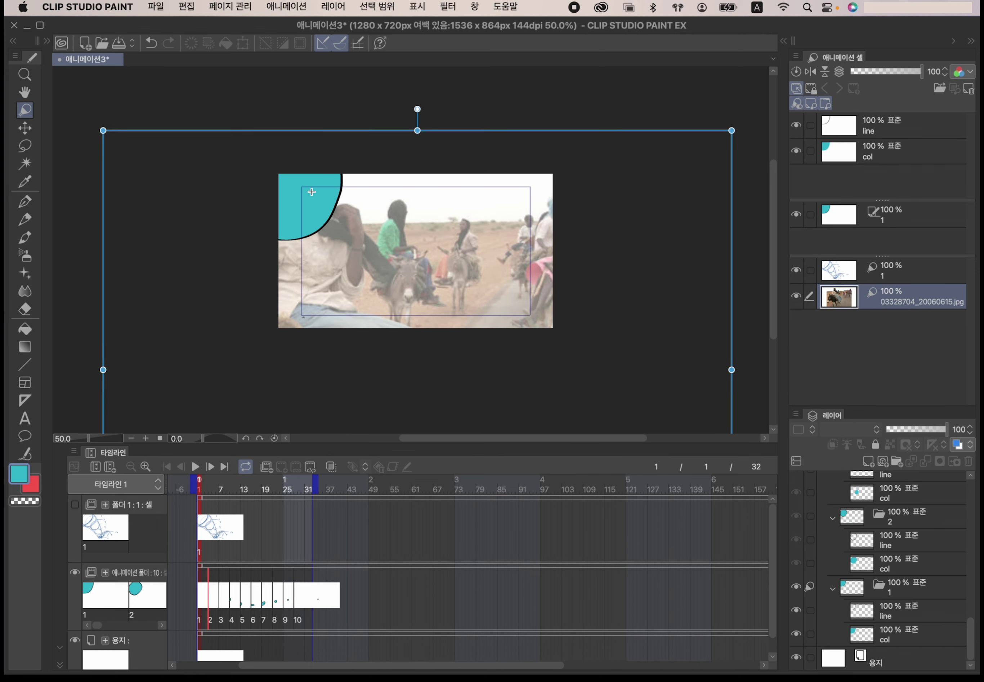
Step: Select cell 1's line layer, hide its col layer, and try a pen stroke over the photo
{"action": "left_click", "coordinate": [913, 609]}
{"action": "left_click", "coordinate": [796, 632]}
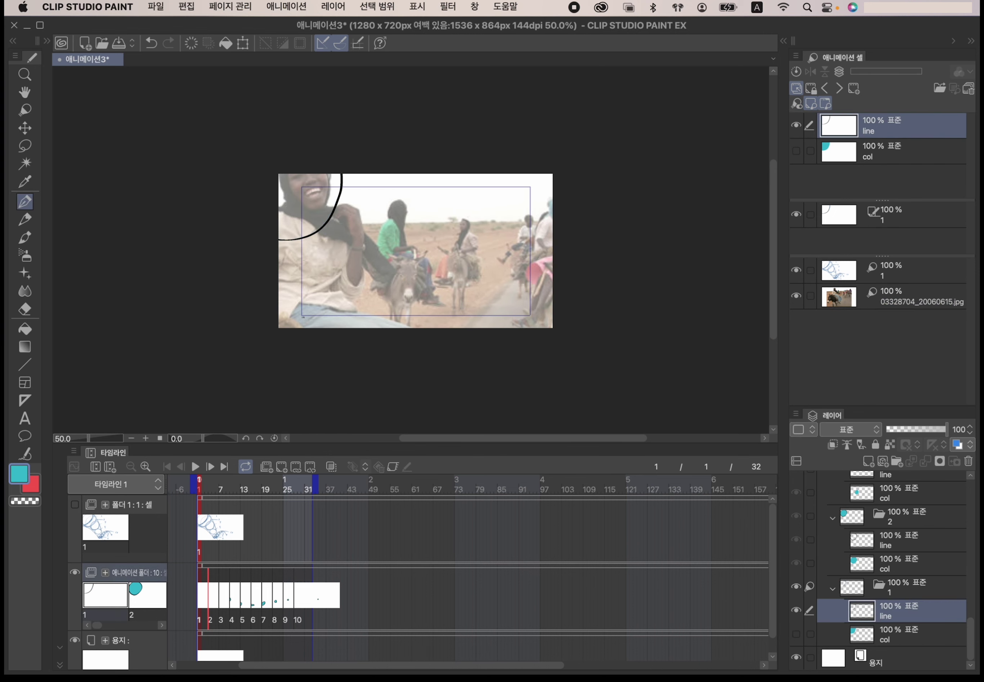
{"action": "mouse_move", "coordinate": [438, 246]}
{"action": "left_mouse_down"}
{"action": "mouse_move", "coordinate": [439, 282]}
{"action": "mouse_move", "coordinate": [451, 273]}
{"action": "left_mouse_up"}
{"action": "key", "text": "super+z"}
Step: Enlarge the light table photo, rotate it clockwise by about 30 degrees, and place the rider's face inside the ball outline
{"action": "left_click", "coordinate": [909, 297]}
{"action": "left_click_drag", "start_coordinate": [441, 306], "coordinate": [433, 332]}
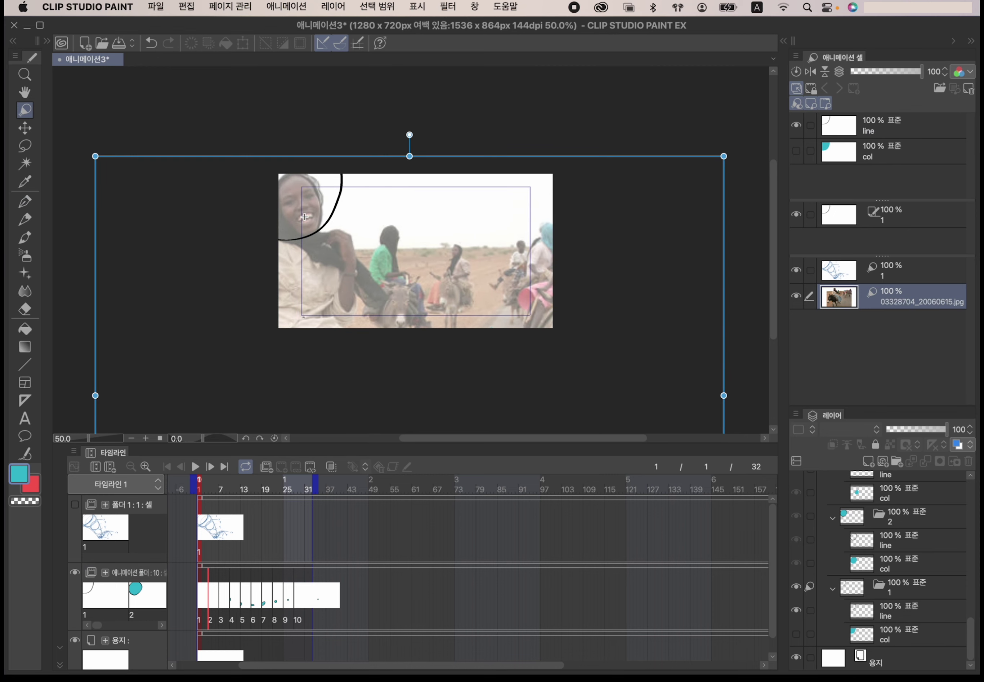
{"action": "left_click_drag", "start_coordinate": [722, 155], "coordinate": [863, 48]}
{"action": "left_click_drag", "start_coordinate": [603, 293], "coordinate": [553, 376]}
{"action": "left_click_drag", "start_coordinate": [254, 304], "coordinate": [296, 199]}
{"action": "left_click_drag", "start_coordinate": [432, 111], "coordinate": [420, 272]}
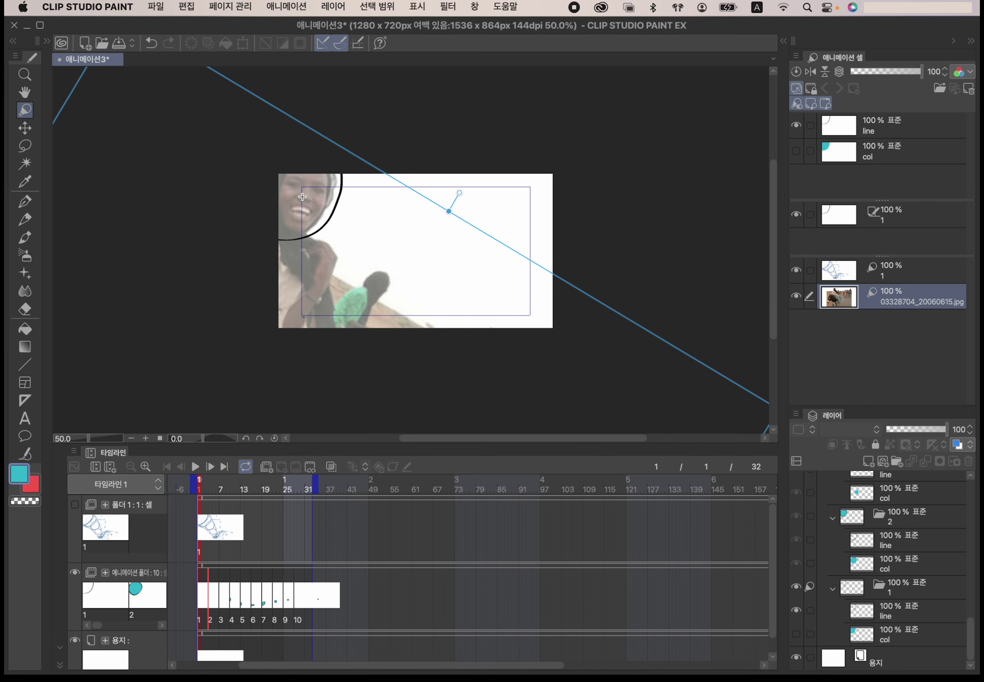
Step: Enlarge the tilted photo to roughly twice its size and reposition it so the rider's mouth falls inside the ball outline
{"action": "key", "text": "super+minus"}
{"action": "key", "text": "super+minus"}
{"action": "key", "text": "super+minus"}
{"action": "key", "text": "super+minus"}
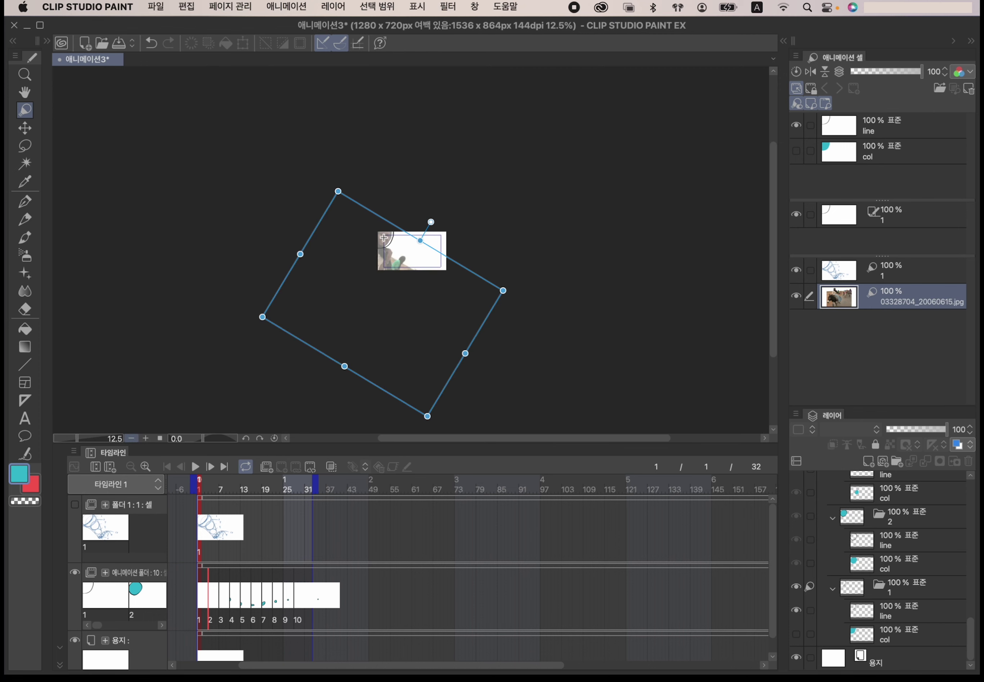
{"action": "left_click_drag", "start_coordinate": [503, 290], "coordinate": [809, 257]}
{"action": "left_click_drag", "start_coordinate": [606, 292], "coordinate": [449, 381]}
{"action": "left_click_drag", "start_coordinate": [652, 348], "coordinate": [625, 352]}
{"action": "left_click_drag", "start_coordinate": [480, 388], "coordinate": [495, 380]}
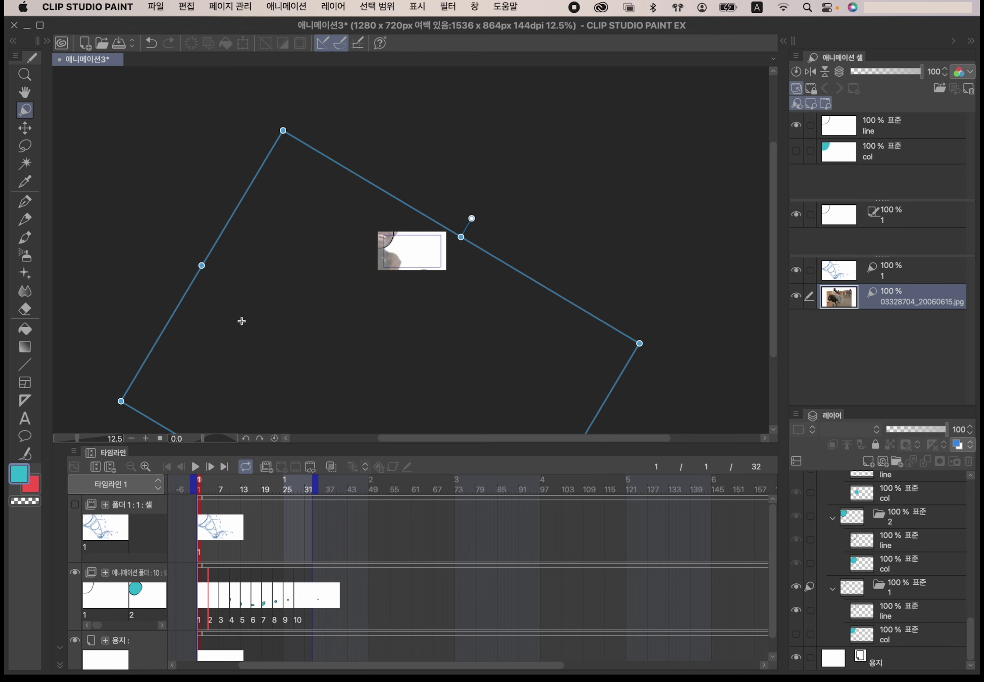
{"action": "left_click", "coordinate": [147, 438]}
{"action": "left_click", "coordinate": [146, 438]}
{"action": "left_click", "coordinate": [146, 438]}
{"action": "left_click", "coordinate": [146, 438]}
{"action": "left_click", "coordinate": [146, 437]}
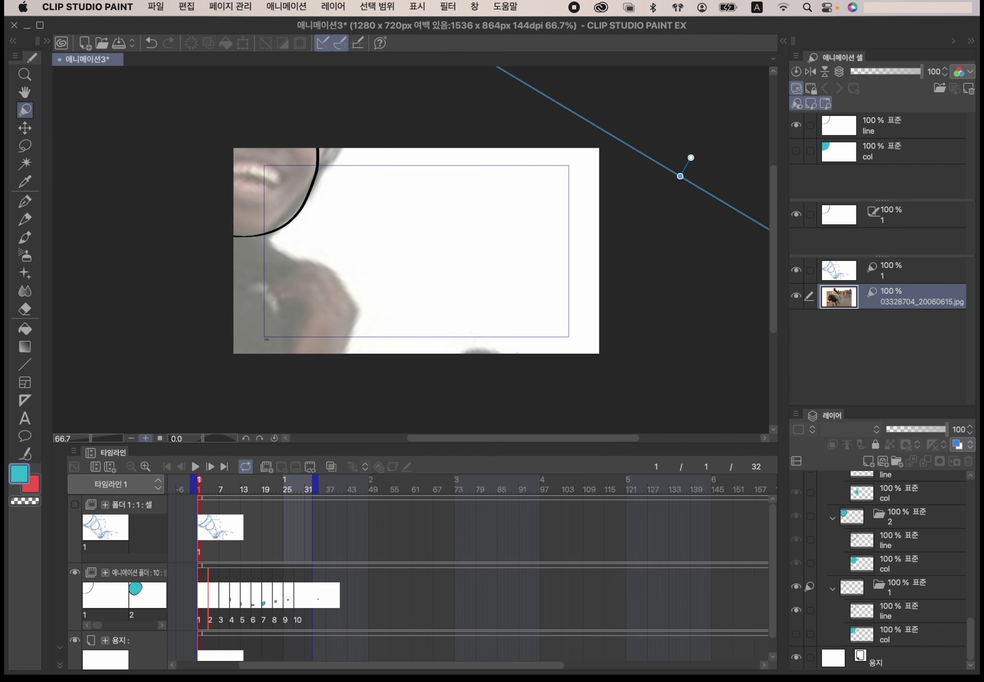
{"action": "left_click_drag", "start_coordinate": [407, 374], "coordinate": [488, 417]}
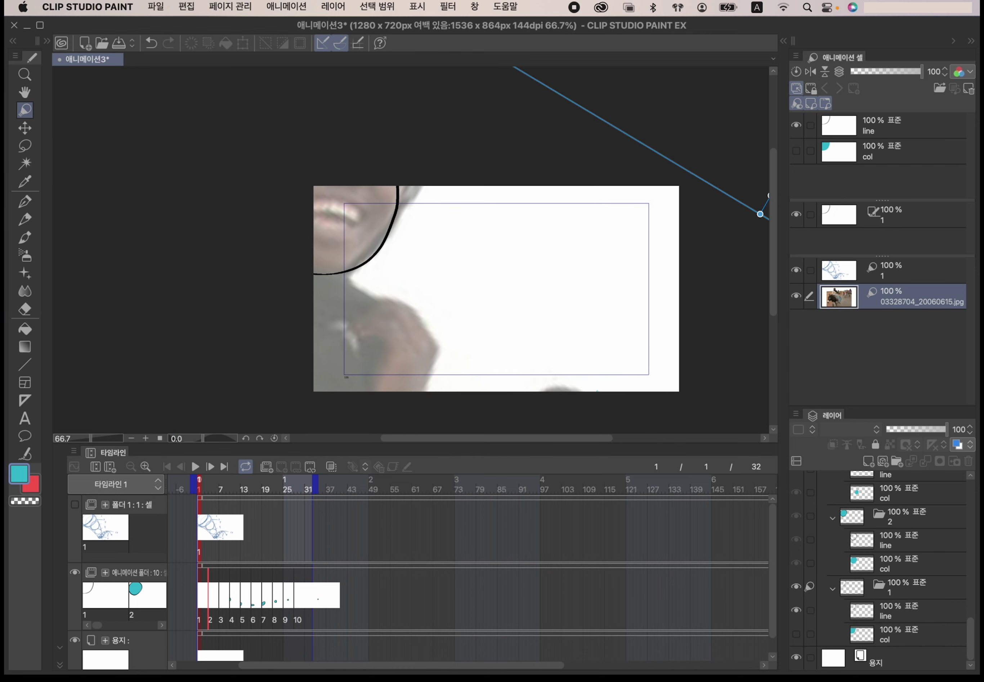
Step: Select cell 1's line layer, undo the turquoise test stroke over the photo, and set the drawing colour to black
{"action": "key", "text": "p"}
{"action": "left_click", "coordinate": [105, 595]}
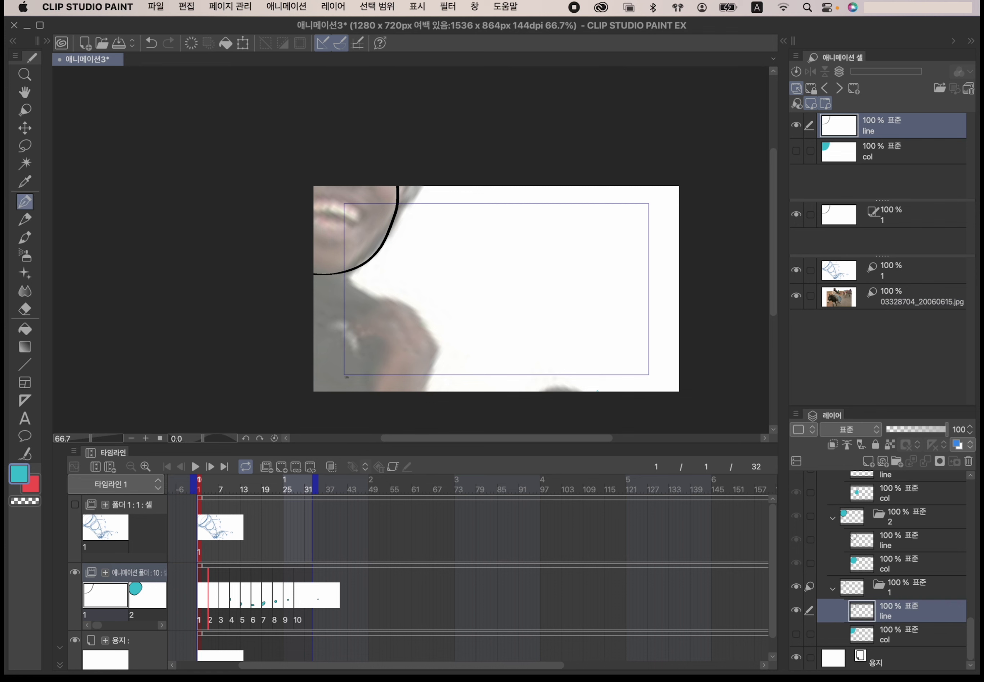
{"action": "left_click_drag", "start_coordinate": [316, 213], "coordinate": [345, 219]}
{"action": "key", "text": "super+z"}
{"action": "left_click", "coordinate": [19, 473]}
{"action": "left_click_drag", "start_coordinate": [432, 323], "coordinate": [272, 549]}
{"action": "left_click", "coordinate": [652, 248]}
Step: Trace the mouth and facial creases from the photo inside cell 1's ball outline, and show the col layer again
{"action": "left_click_drag", "start_coordinate": [316, 214], "coordinate": [355, 223]}
{"action": "mouse_move", "coordinate": [365, 214]}
{"action": "left_mouse_down"}
{"action": "mouse_move", "coordinate": [320, 213]}
{"action": "mouse_move", "coordinate": [355, 226]}
{"action": "mouse_move", "coordinate": [337, 197]}
{"action": "mouse_move", "coordinate": [309, 201]}
{"action": "mouse_move", "coordinate": [365, 214]}
{"action": "mouse_move", "coordinate": [386, 204]}
{"action": "mouse_move", "coordinate": [369, 196]}
{"action": "mouse_move", "coordinate": [381, 204]}
{"action": "mouse_move", "coordinate": [368, 229]}
{"action": "mouse_move", "coordinate": [337, 239]}
{"action": "left_mouse_up"}
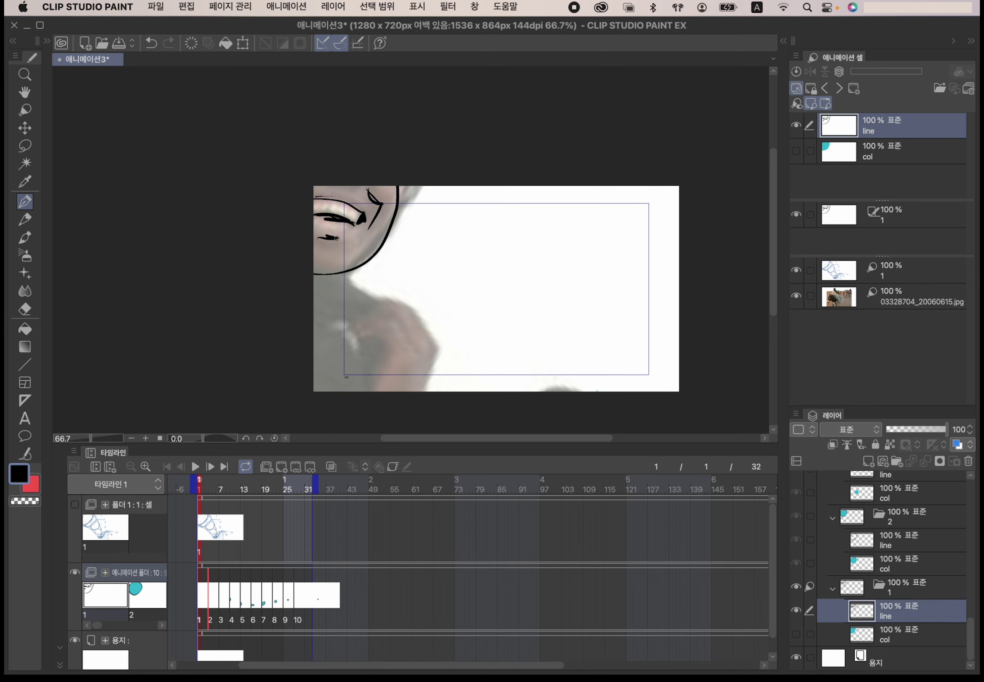
{"action": "left_click", "coordinate": [797, 150]}
Step: Move to cell 2 and select its line layer
{"action": "key", "text": "Right"}
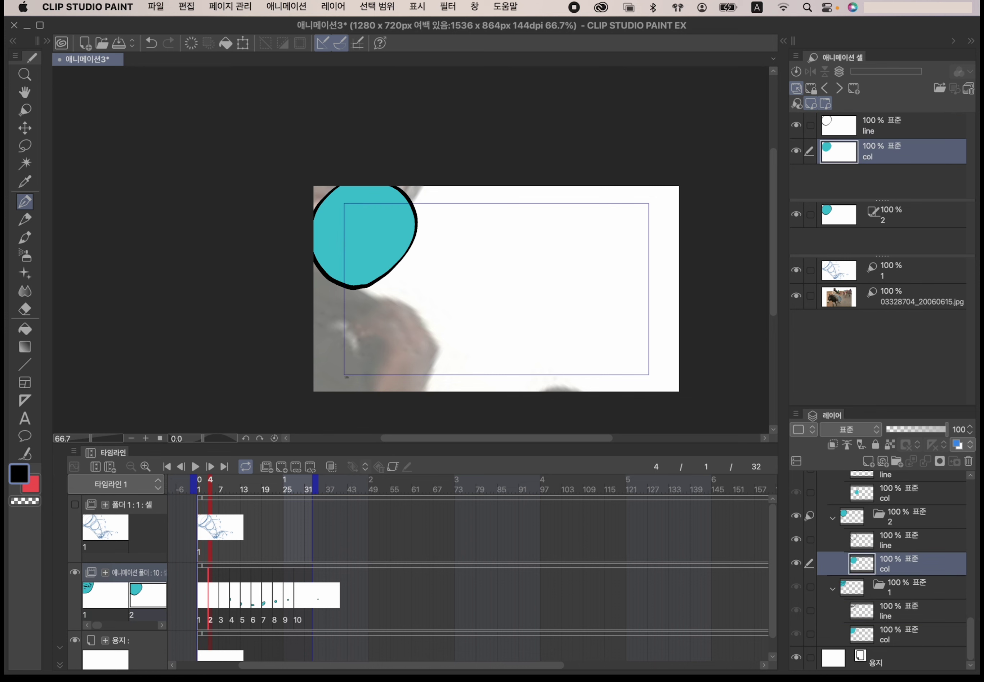
{"action": "left_click", "coordinate": [892, 125]}
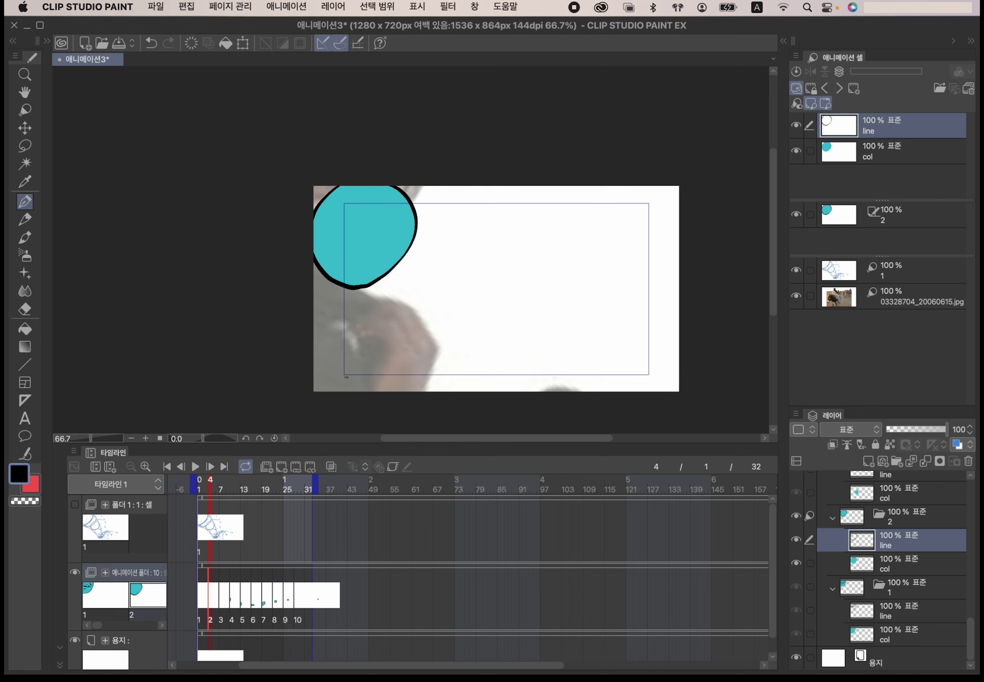
{"action": "left_click", "coordinate": [916, 146], "text": "shift"}
{"action": "left_click", "coordinate": [893, 563]}
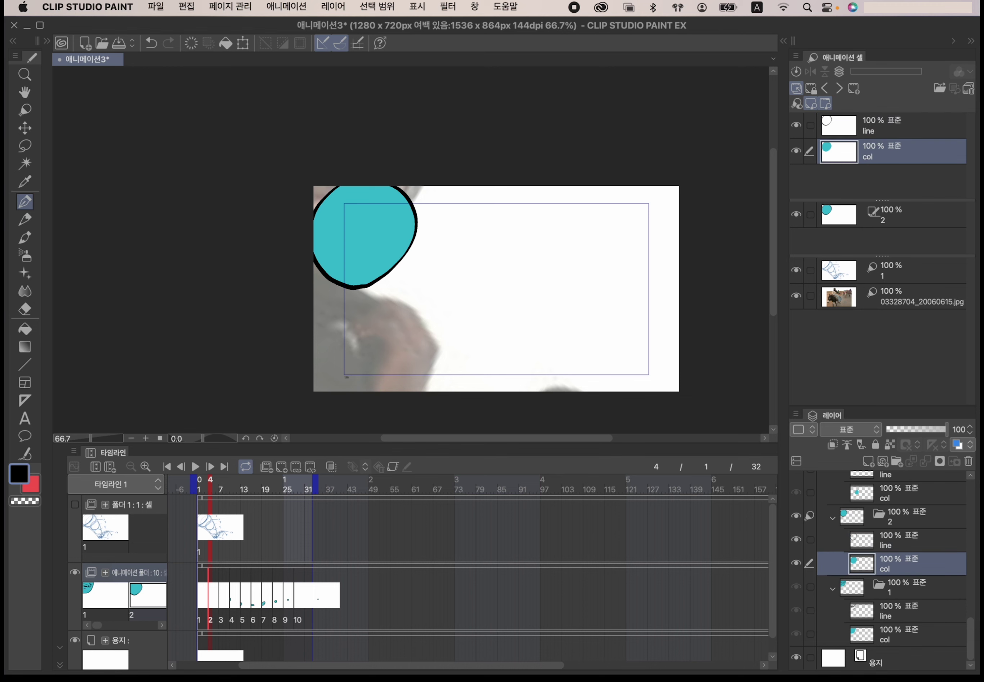
{"action": "left_click", "coordinate": [893, 296]}
{"action": "left_click", "coordinate": [893, 586]}
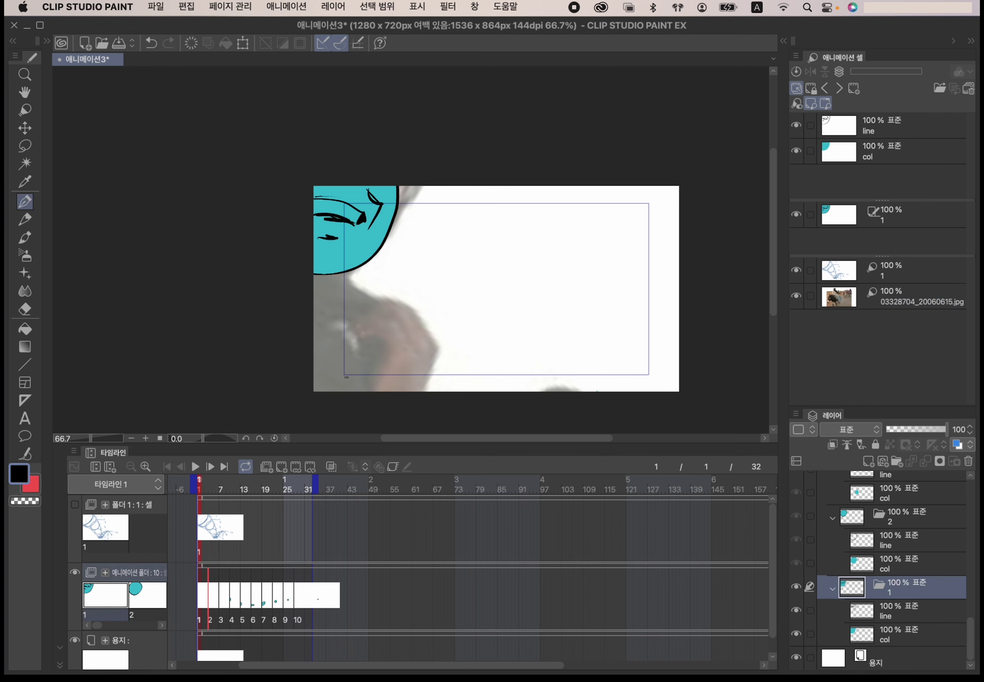
{"action": "left_click", "coordinate": [893, 562]}
{"action": "left_click", "coordinate": [893, 539]}
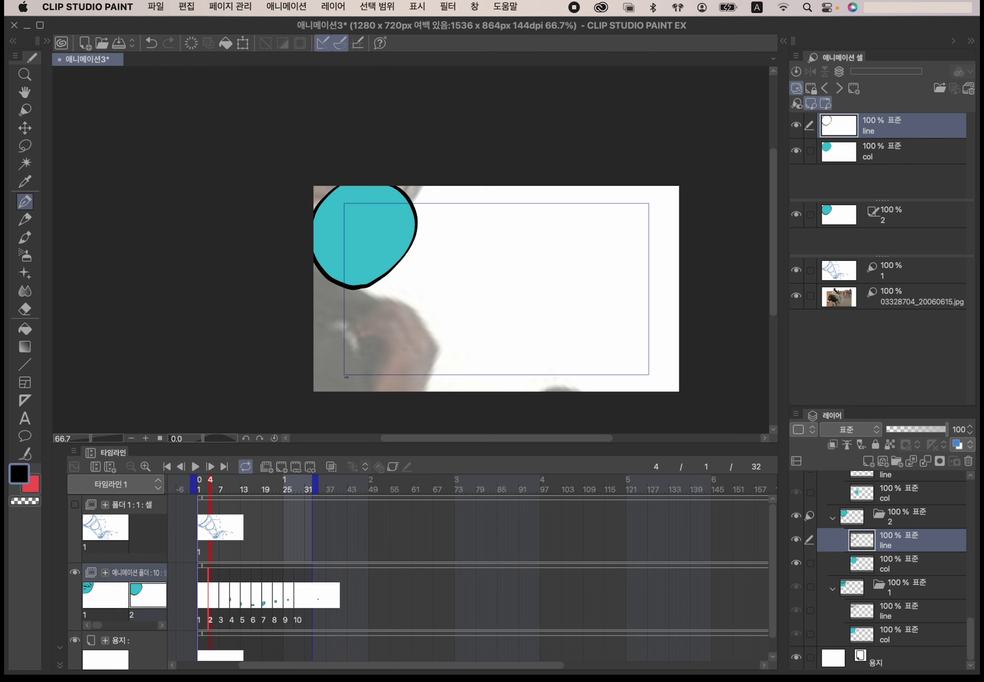
Step: Hide cell 2's col layer and return to its line layer with the pen
{"action": "left_click", "coordinate": [893, 296]}
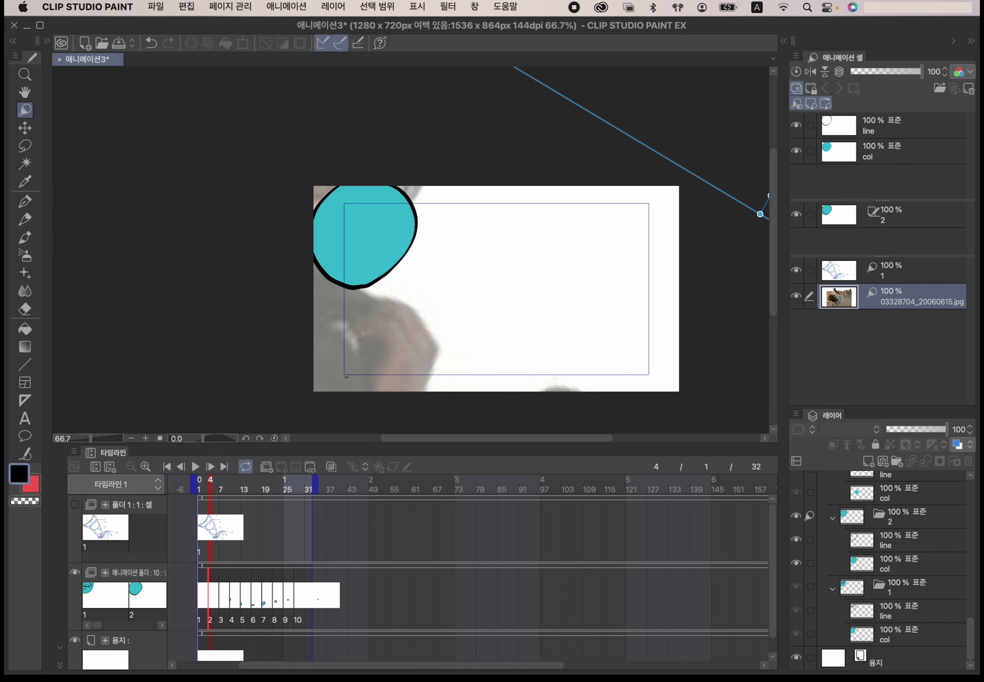
{"action": "left_click", "coordinate": [796, 151]}
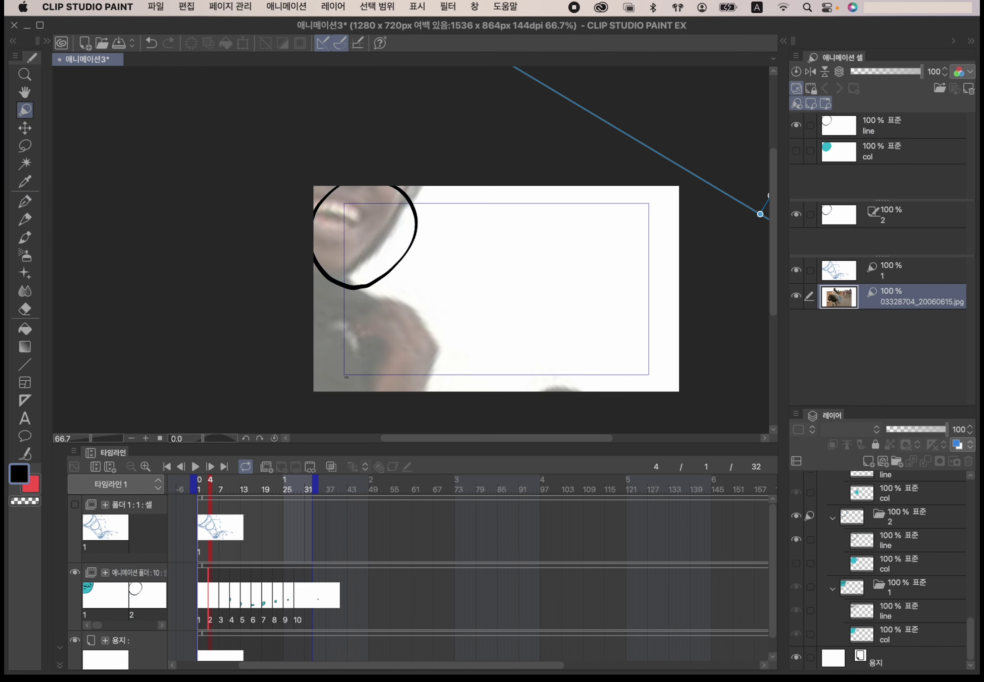
{"action": "key", "text": "alt+bracketright"}
{"action": "key", "text": "alt+bracketright"}
{"action": "key", "text": "alt+bracketright"}
{"action": "key", "text": "p"}
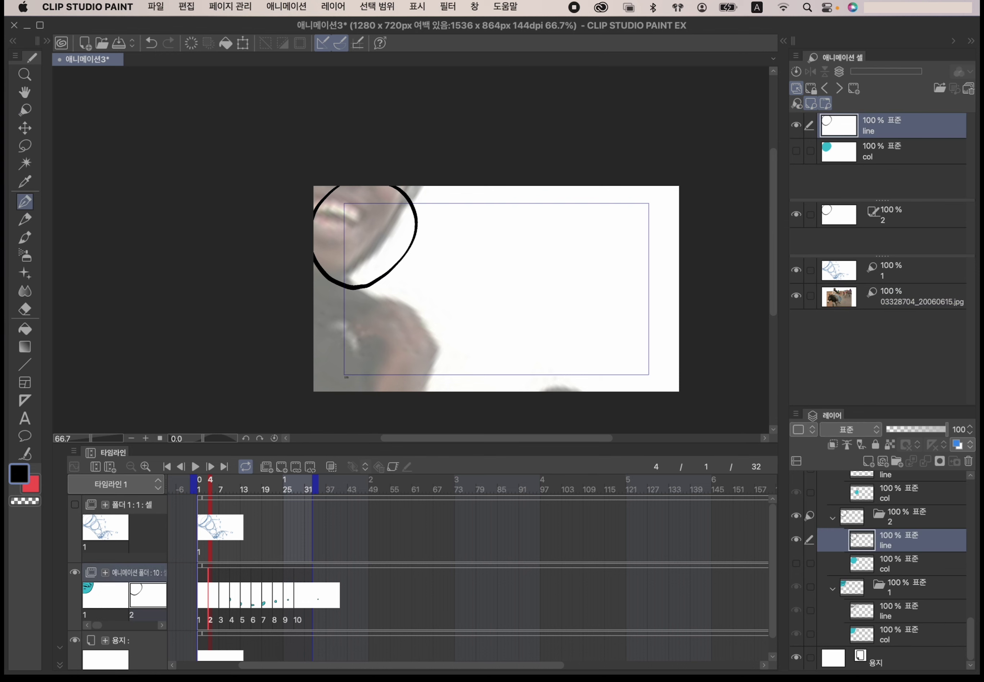
Step: Shrink the light table photo to roughly three-quarters of its size and shift it to bring the face under cell 2's ball outline
{"action": "left_click", "coordinate": [893, 296]}
{"action": "left_click_drag", "start_coordinate": [569, 310], "coordinate": [579, 358]}
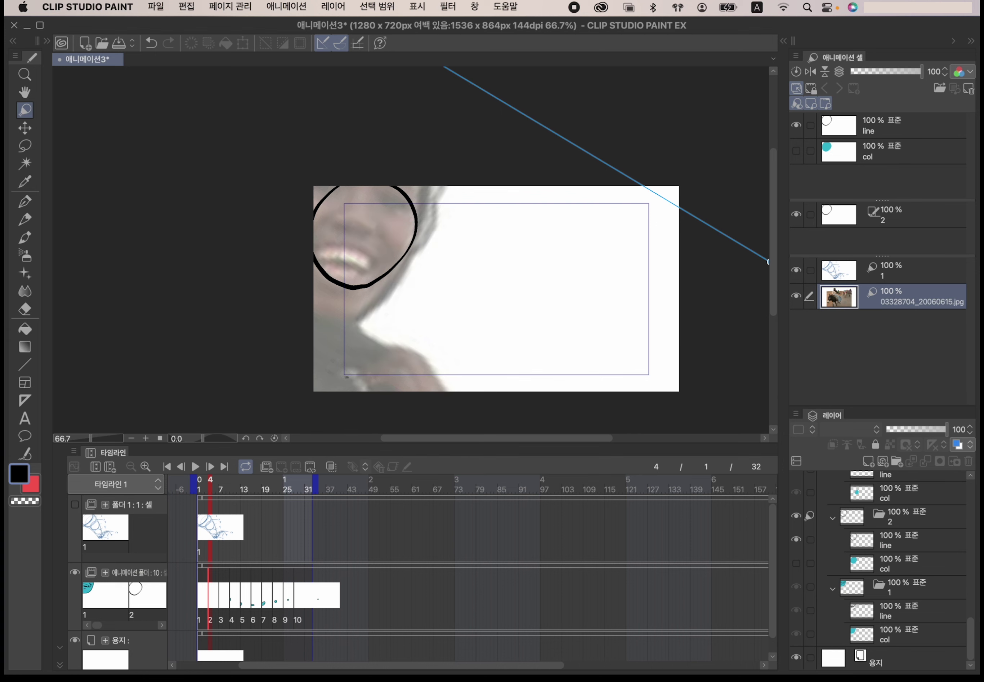
{"action": "left_click_drag", "start_coordinate": [90, 438], "coordinate": [76, 438]}
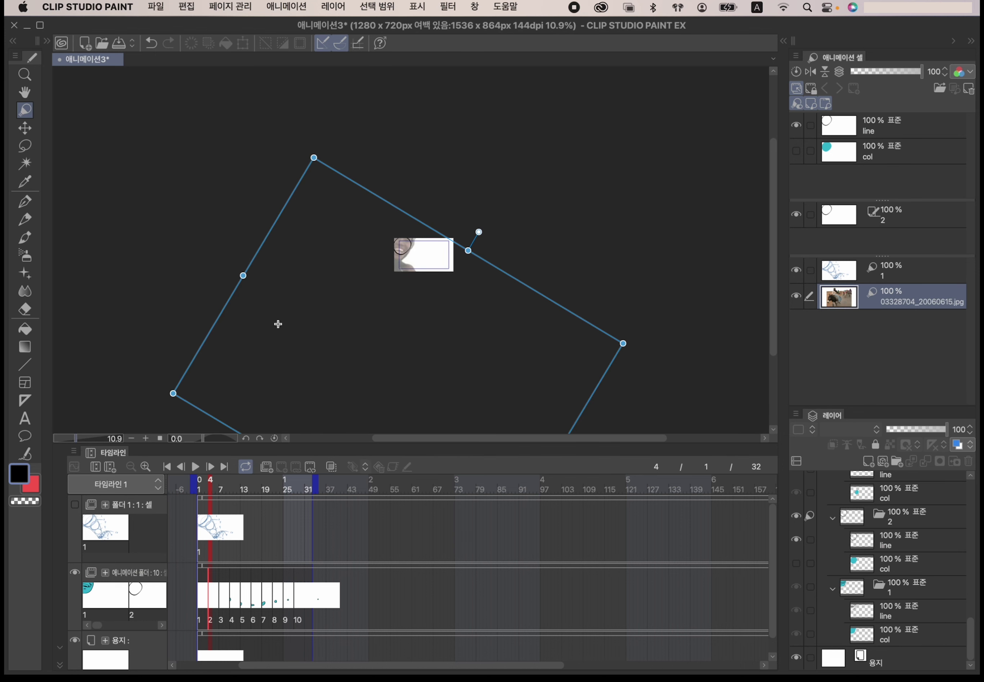
{"action": "left_click_drag", "start_coordinate": [622, 343], "coordinate": [562, 363]}
{"action": "left_click_drag", "start_coordinate": [498, 379], "coordinate": [529, 367]}
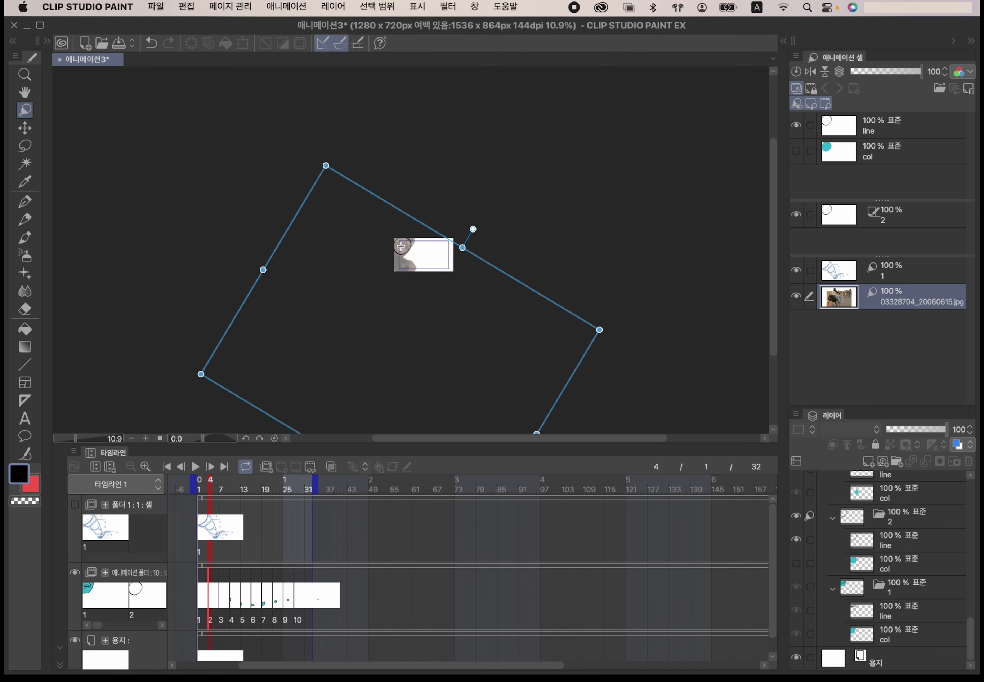
{"action": "left_click_drag", "start_coordinate": [600, 329], "coordinate": [574, 332]}
{"action": "left_click_drag", "start_coordinate": [470, 365], "coordinate": [485, 355]}
{"action": "left_click_drag", "start_coordinate": [589, 323], "coordinate": [554, 328]}
{"action": "left_click_drag", "start_coordinate": [460, 370], "coordinate": [479, 354]}
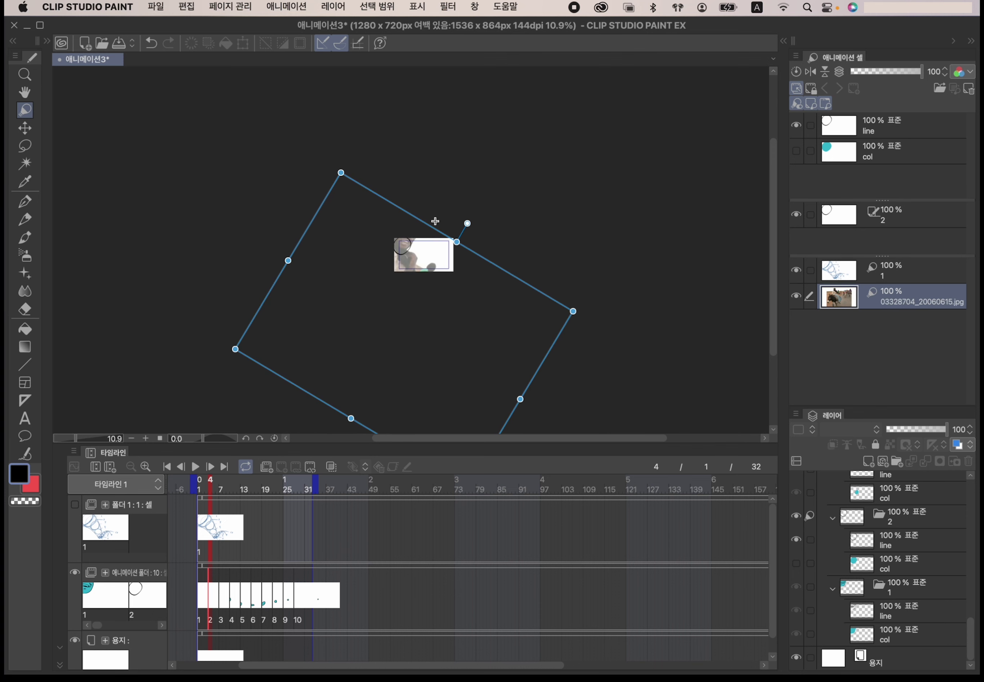
Step: Rotate the light table photo clockwise by about 35 degrees, reduce it slightly, and fit the face inside cell 2's ball outline
{"action": "left_click_drag", "start_coordinate": [484, 217], "coordinate": [494, 266]}
{"action": "left_click_drag", "start_coordinate": [427, 330], "coordinate": [422, 333]}
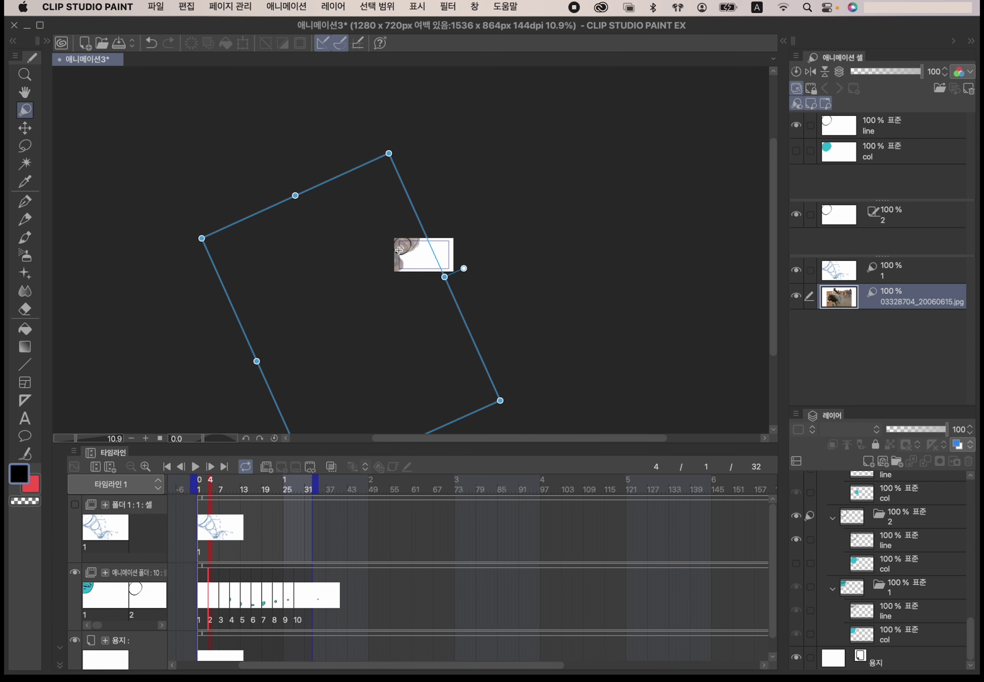
{"action": "left_click_drag", "start_coordinate": [399, 250], "coordinate": [402, 247]}
{"action": "left_click_drag", "start_coordinate": [384, 322], "coordinate": [383, 323]}
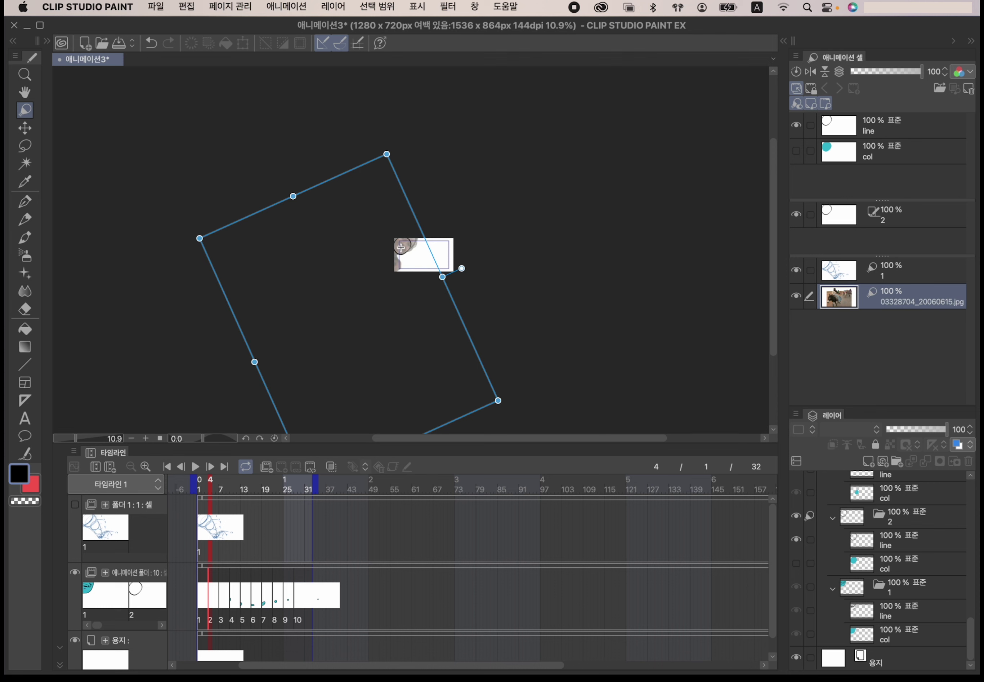
{"action": "left_click_drag", "start_coordinate": [386, 154], "coordinate": [380, 180]}
{"action": "mouse_move", "coordinate": [404, 354]}
{"action": "left_mouse_down"}
{"action": "mouse_move", "coordinate": [412, 334]}
{"action": "mouse_move", "coordinate": [400, 358]}
{"action": "mouse_move", "coordinate": [409, 357]}
{"action": "left_mouse_up"}
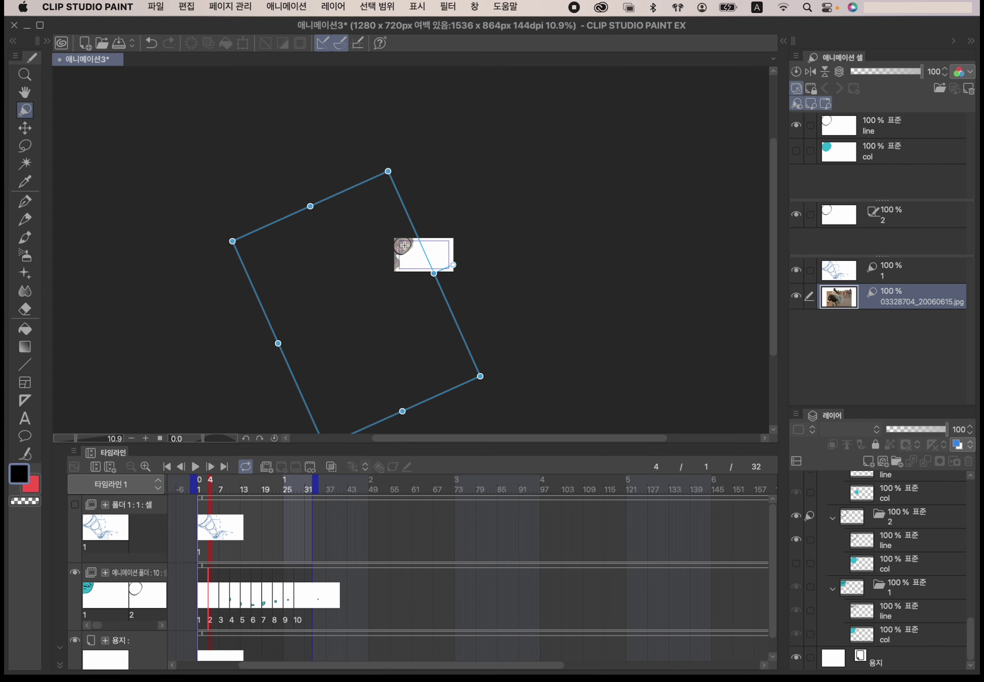
{"action": "left_click_drag", "start_coordinate": [77, 437], "coordinate": [92, 441]}
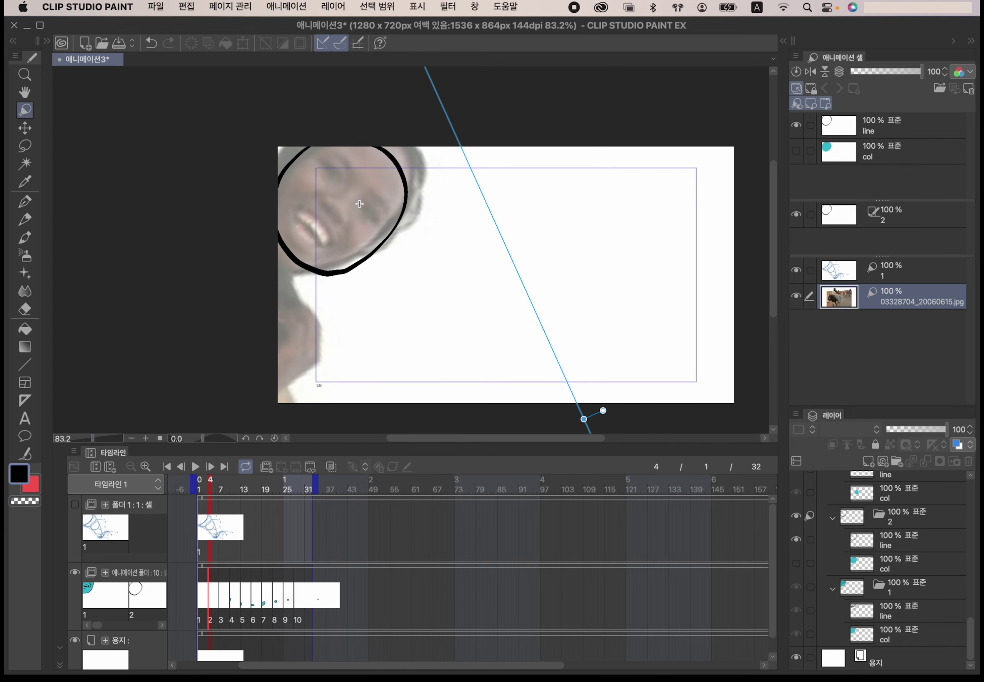
Step: On cell 2's line layer, ink the closed eyes and an eyebrow over the photo with the canvas rotated to -51.4 degrees
{"action": "key", "text": "p"}
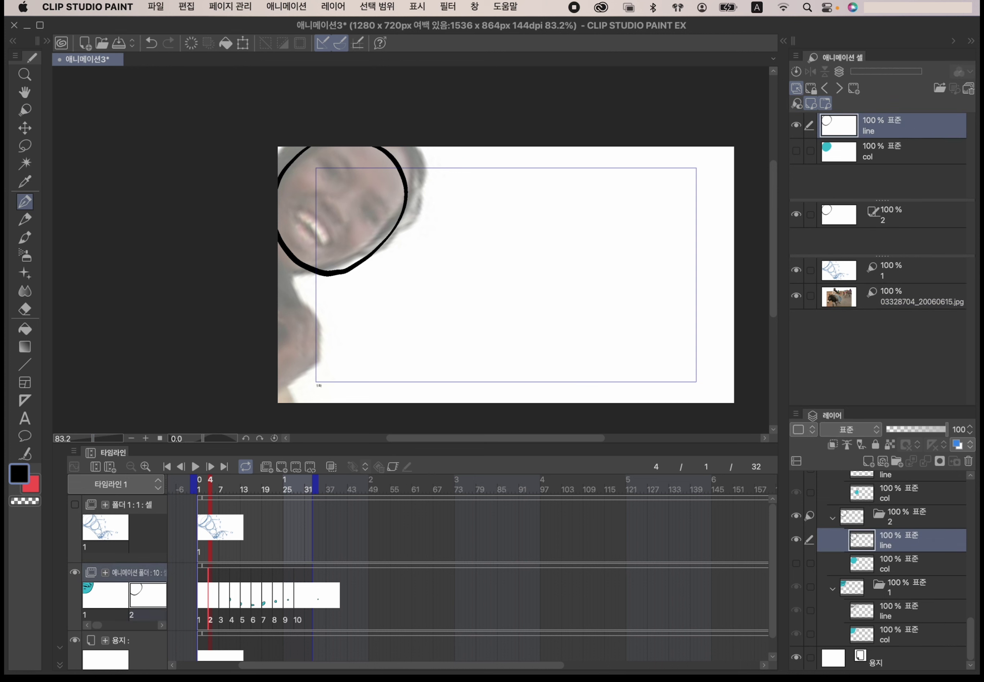
{"action": "left_click_drag", "start_coordinate": [322, 163], "coordinate": [334, 176]}
{"action": "left_click_drag", "start_coordinate": [203, 438], "coordinate": [193, 440]}
{"action": "mouse_move", "coordinate": [341, 265]}
{"action": "left_mouse_down"}
{"action": "mouse_move", "coordinate": [361, 265]}
{"action": "mouse_move", "coordinate": [363, 253]}
{"action": "left_mouse_up"}
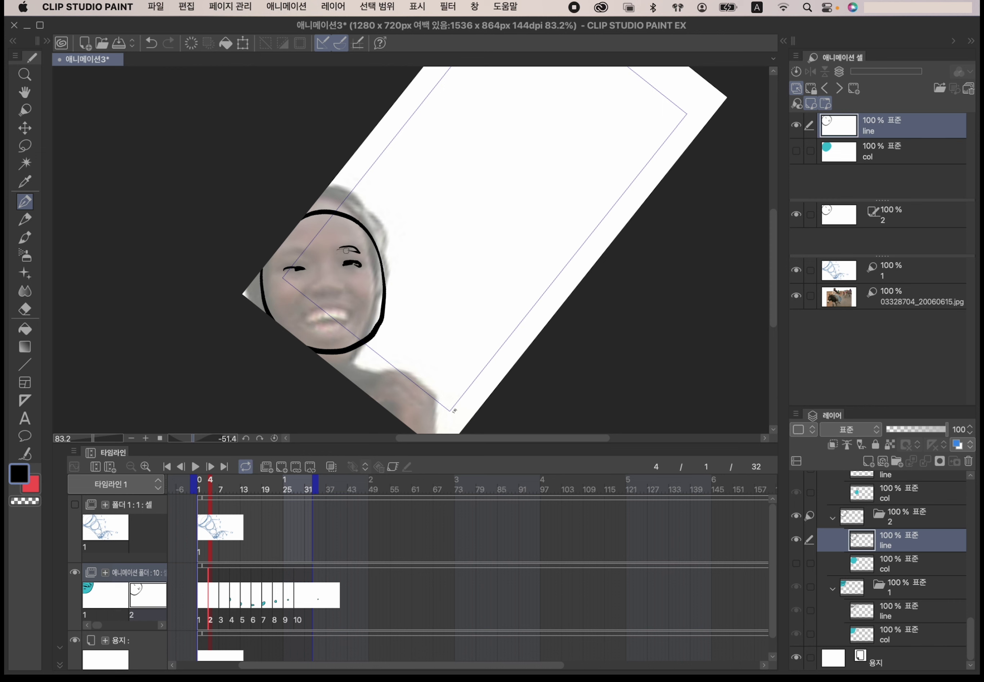
Step: Ink the remaining brow, nose and smiling mouth in cell 2, clean up below the mouth, and show the col layer
{"action": "mouse_move", "coordinate": [300, 252]}
{"action": "left_mouse_down"}
{"action": "mouse_move", "coordinate": [283, 256]}
{"action": "mouse_move", "coordinate": [300, 305]}
{"action": "mouse_move", "coordinate": [351, 293]}
{"action": "mouse_move", "coordinate": [356, 302]}
{"action": "mouse_move", "coordinate": [326, 310]}
{"action": "mouse_move", "coordinate": [352, 311]}
{"action": "mouse_move", "coordinate": [338, 308]}
{"action": "mouse_move", "coordinate": [350, 311]}
{"action": "mouse_move", "coordinate": [350, 324]}
{"action": "mouse_move", "coordinate": [306, 325]}
{"action": "mouse_move", "coordinate": [329, 335]}
{"action": "left_mouse_up"}
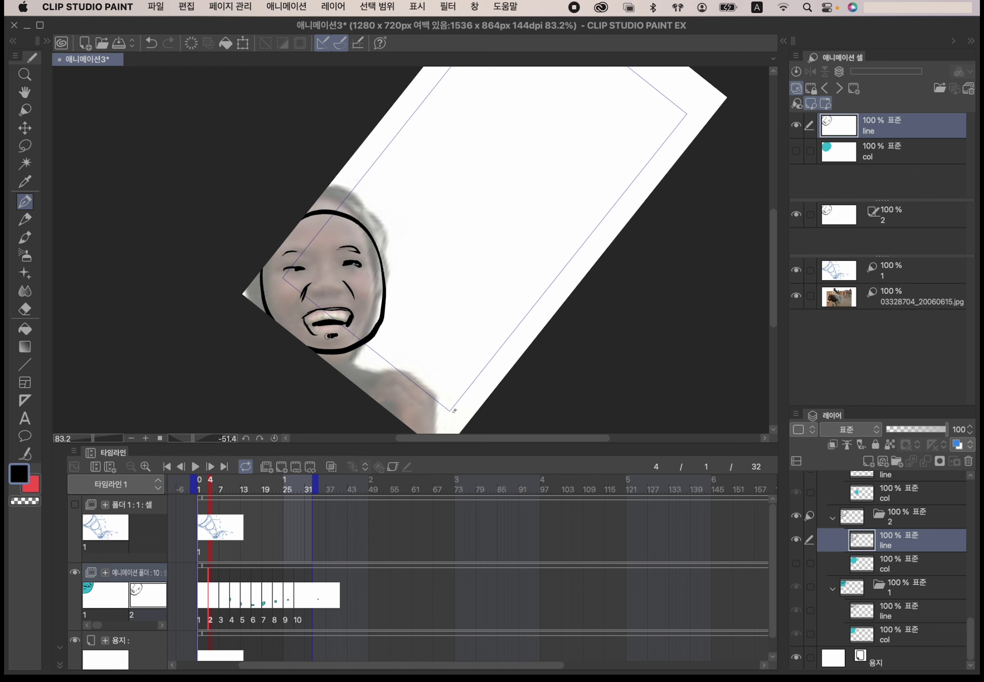
{"action": "key", "text": "e"}
{"action": "mouse_move", "coordinate": [318, 336]}
{"action": "left_mouse_down"}
{"action": "mouse_move", "coordinate": [305, 328]}
{"action": "mouse_move", "coordinate": [314, 336]}
{"action": "left_mouse_up"}
{"action": "key", "text": "p"}
{"action": "mouse_move", "coordinate": [314, 282]}
{"action": "left_mouse_down"}
{"action": "mouse_move", "coordinate": [339, 296]}
{"action": "mouse_move", "coordinate": [358, 263]}
{"action": "mouse_move", "coordinate": [334, 275]}
{"action": "left_mouse_up"}
{"action": "left_click", "coordinate": [797, 562]}
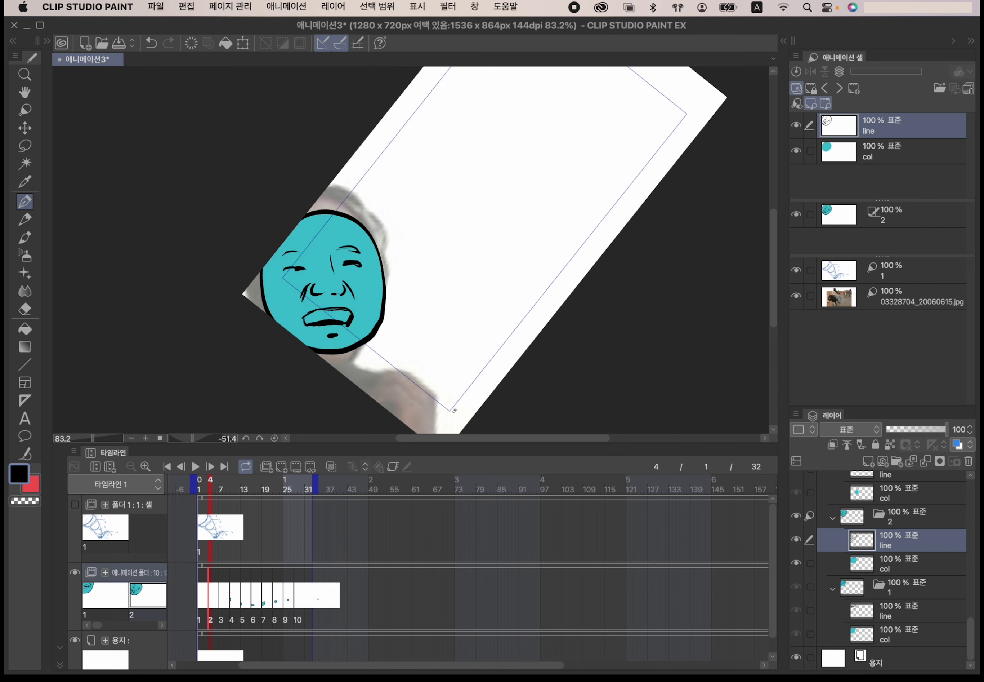
Step: Go to cell 3 at frame 7, select its line layer, and hide its col layer
{"action": "left_click", "coordinate": [220, 489]}
{"action": "left_click_drag", "start_coordinate": [970, 633], "coordinate": [970, 630]}
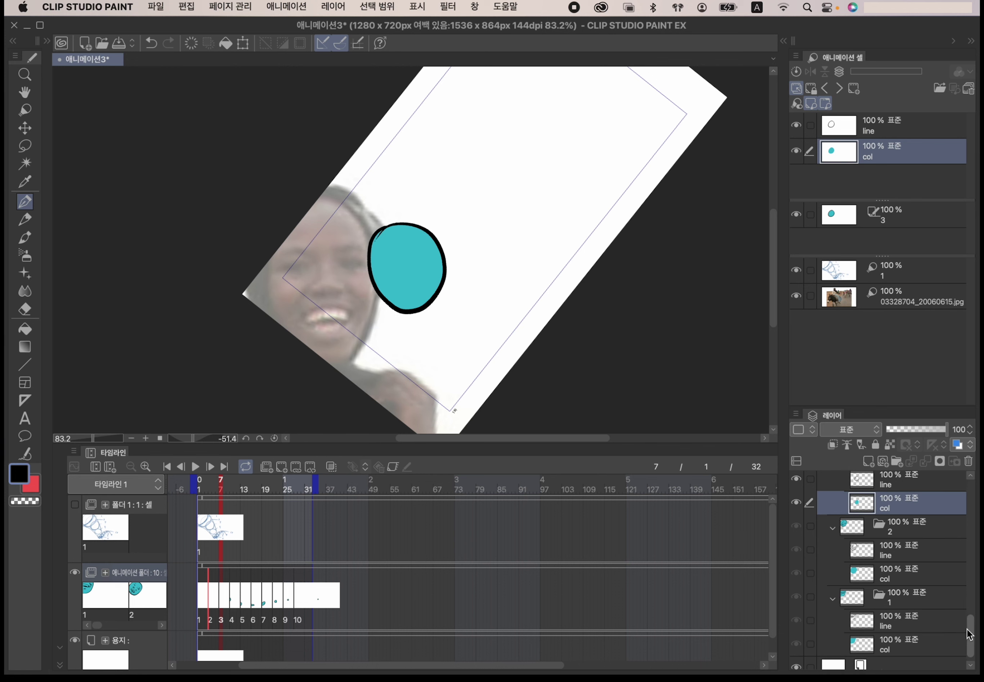
{"action": "left_click", "coordinate": [905, 620]}
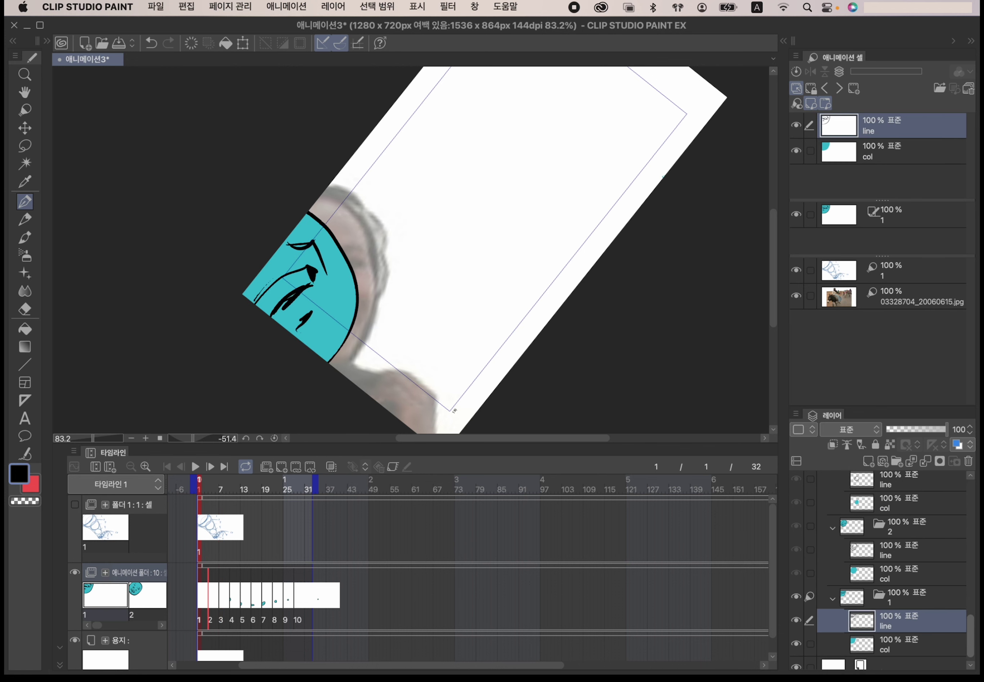
{"action": "left_click_drag", "start_coordinate": [970, 648], "coordinate": [971, 637]}
{"action": "left_click", "coordinate": [906, 547]}
{"action": "left_click", "coordinate": [905, 526]}
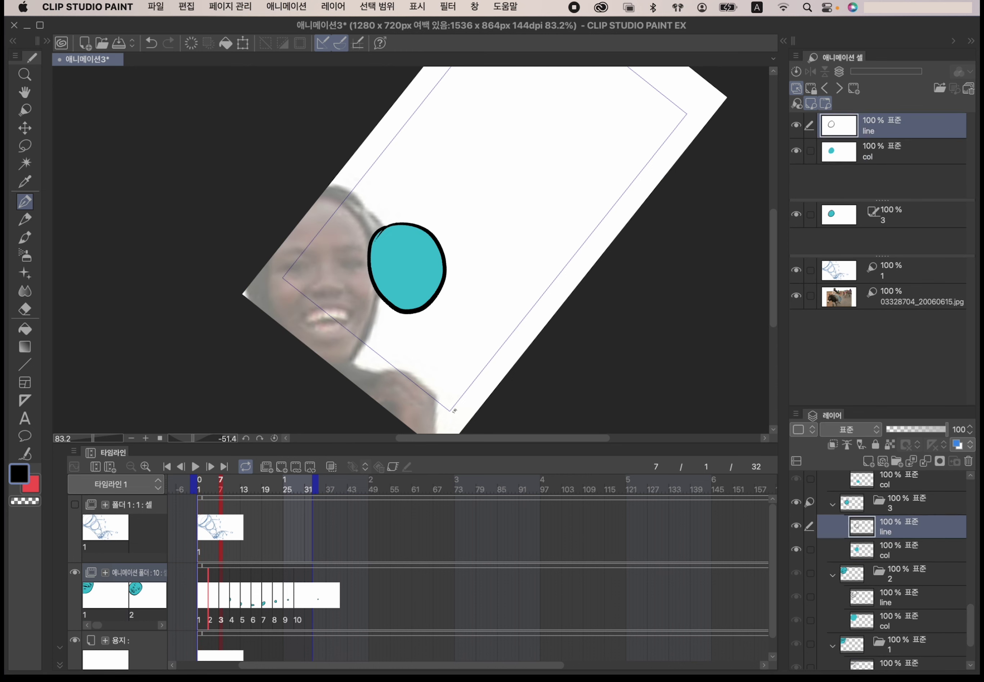
{"action": "left_click", "coordinate": [796, 549]}
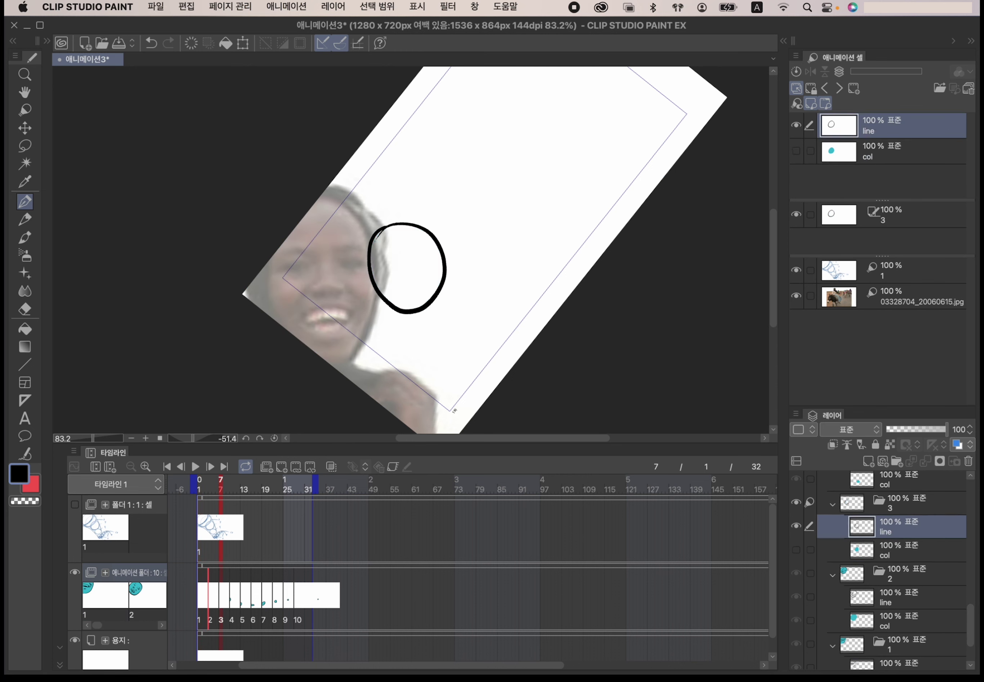
Step: Move the light table photo so the face lies beneath cell 3's ball outline, and rotate it clockwise by about 23 degrees
{"action": "left_click", "coordinate": [906, 295]}
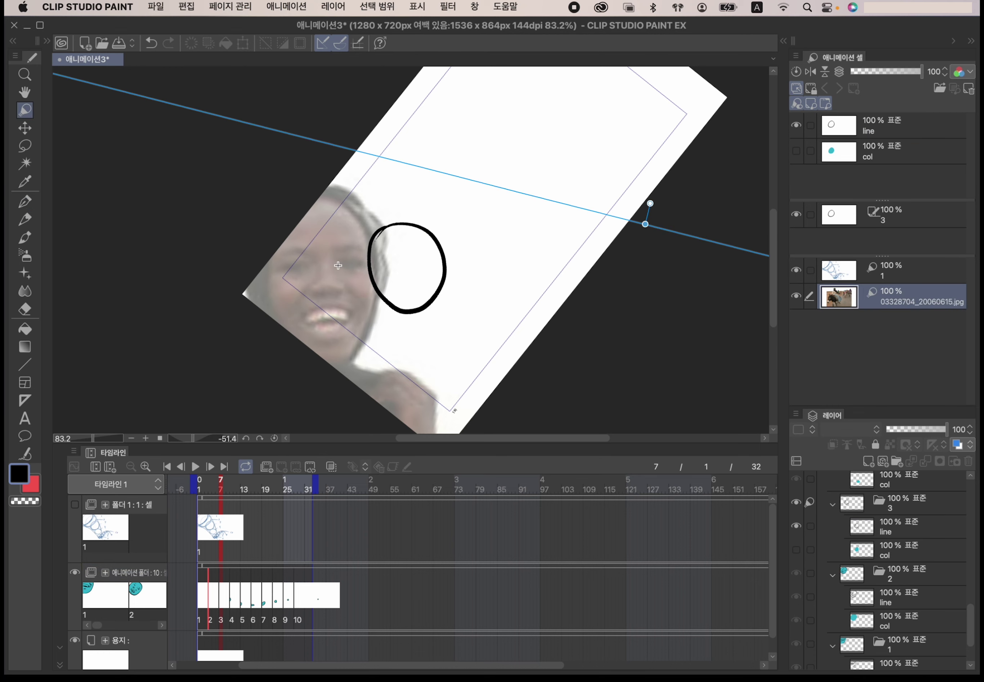
{"action": "left_click_drag", "start_coordinate": [611, 348], "coordinate": [671, 361]}
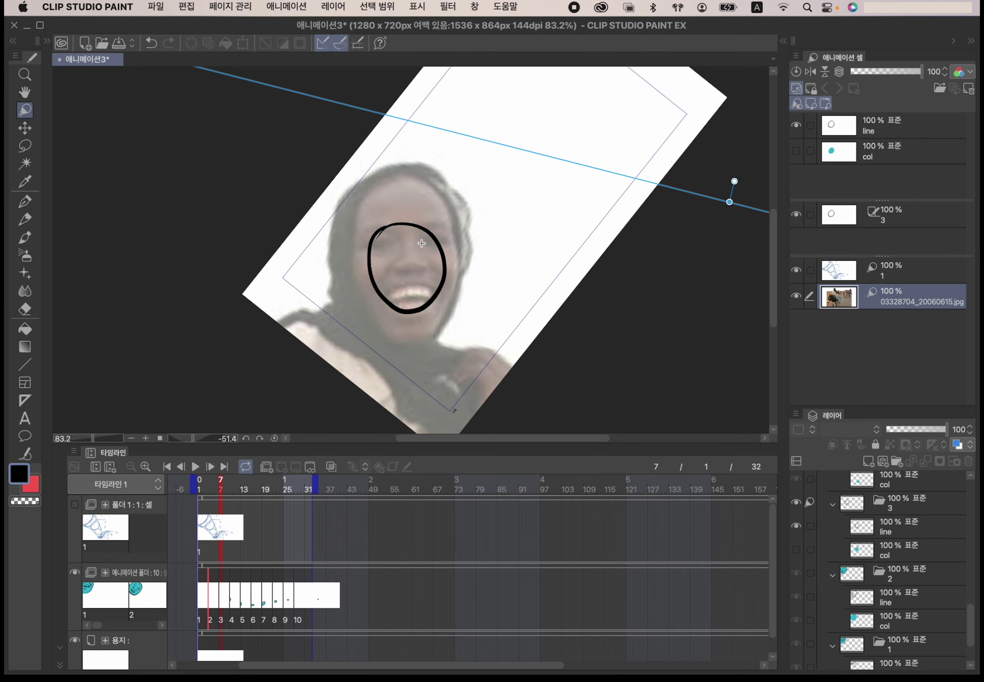
{"action": "key", "text": "p"}
{"action": "key", "text": "o"}
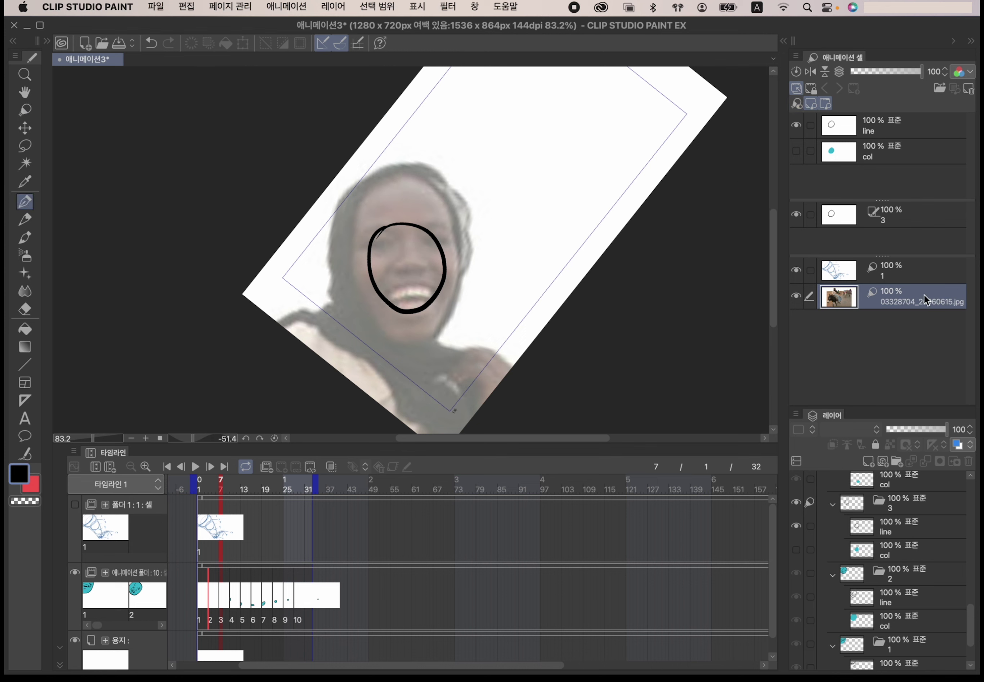
{"action": "left_click_drag", "start_coordinate": [421, 243], "coordinate": [413, 257]}
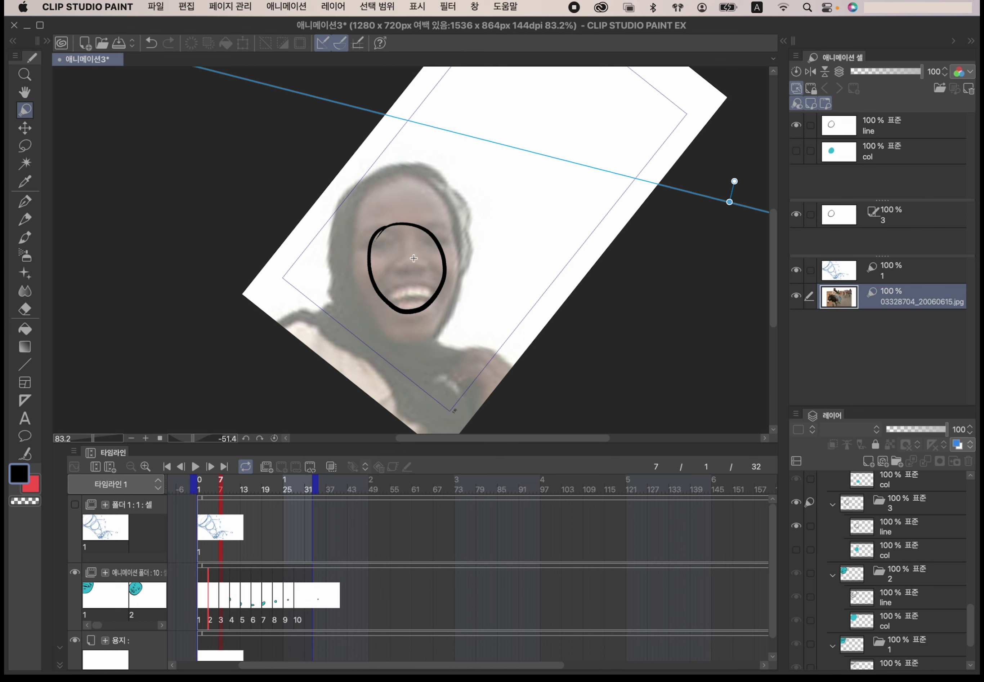
{"action": "left_click_drag", "start_coordinate": [736, 184], "coordinate": [722, 311]}
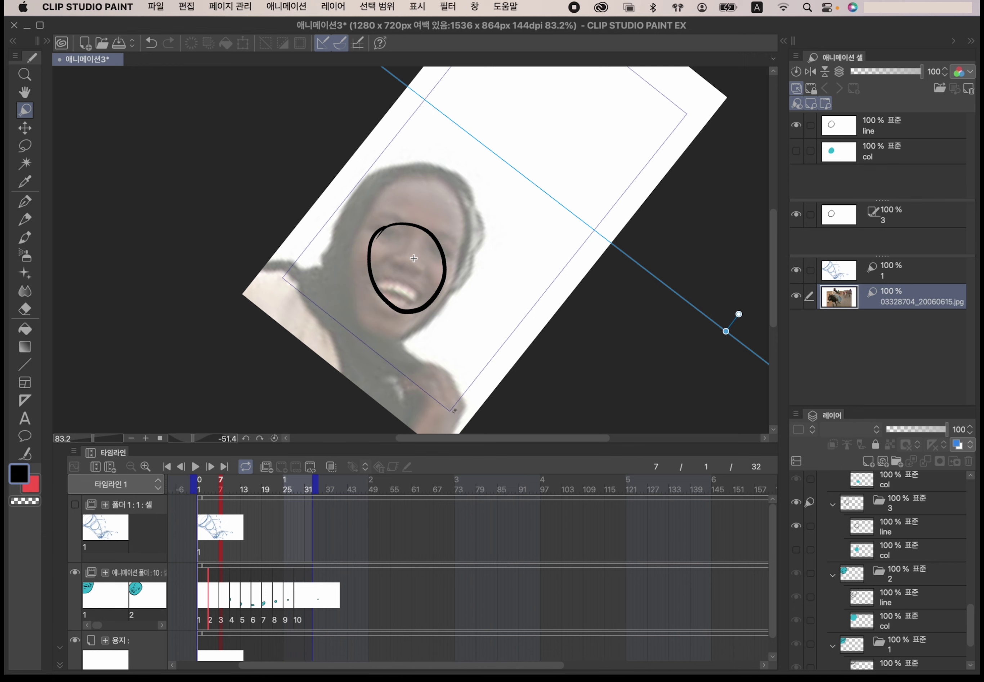
Step: Shrink the light table photo to roughly 60% of its size and reposition the face inside cell 3's ball outline
{"action": "left_click", "coordinate": [131, 438]}
{"action": "left_click", "coordinate": [130, 438]}
{"action": "left_click", "coordinate": [131, 438]}
{"action": "left_click", "coordinate": [131, 437]}
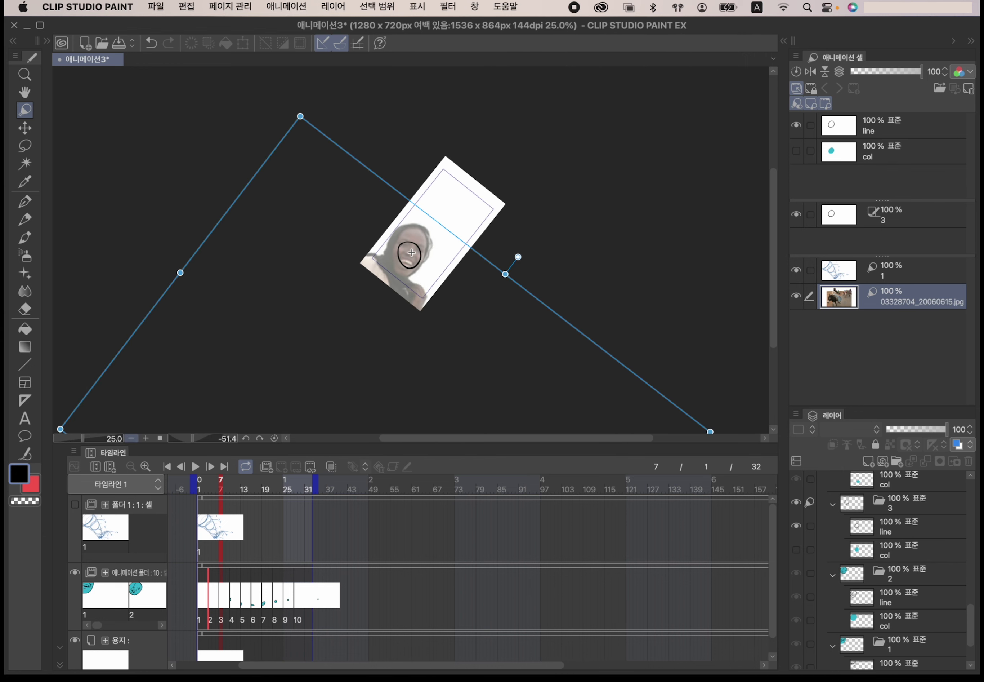
{"action": "left_click_drag", "start_coordinate": [300, 116], "coordinate": [365, 353]}
{"action": "left_click_drag", "start_coordinate": [406, 404], "coordinate": [384, 185]}
{"action": "left_click_drag", "start_coordinate": [480, 329], "coordinate": [480, 368]}
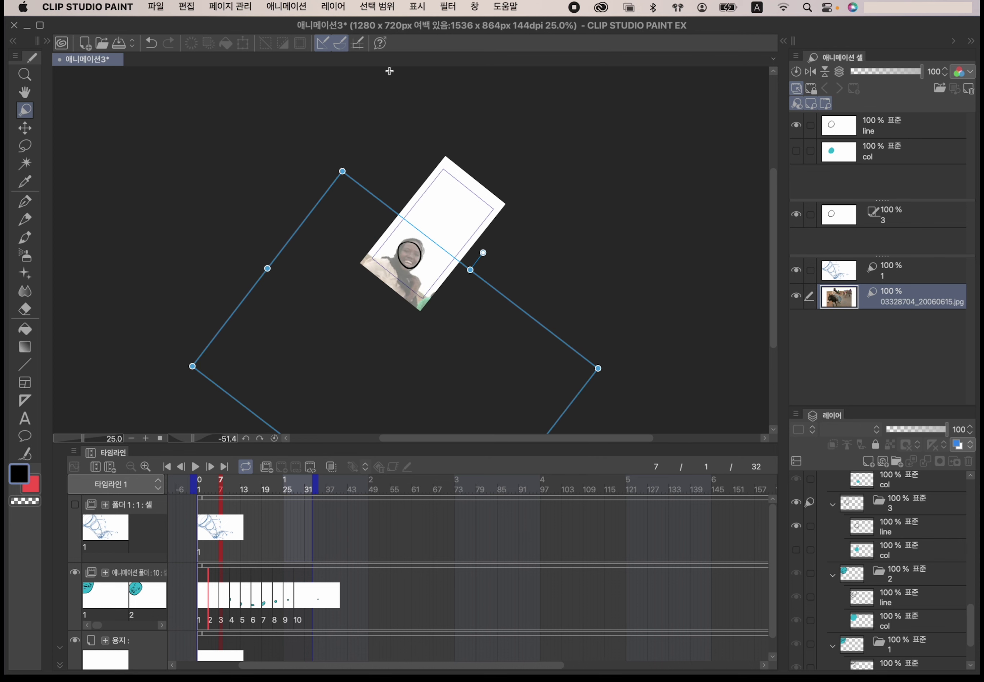
Step: Rotate the light table photo counterclockwise by about 18 degrees and re-centre the face inside cell 3's ball outline
{"action": "left_click_drag", "start_coordinate": [498, 246], "coordinate": [505, 218]}
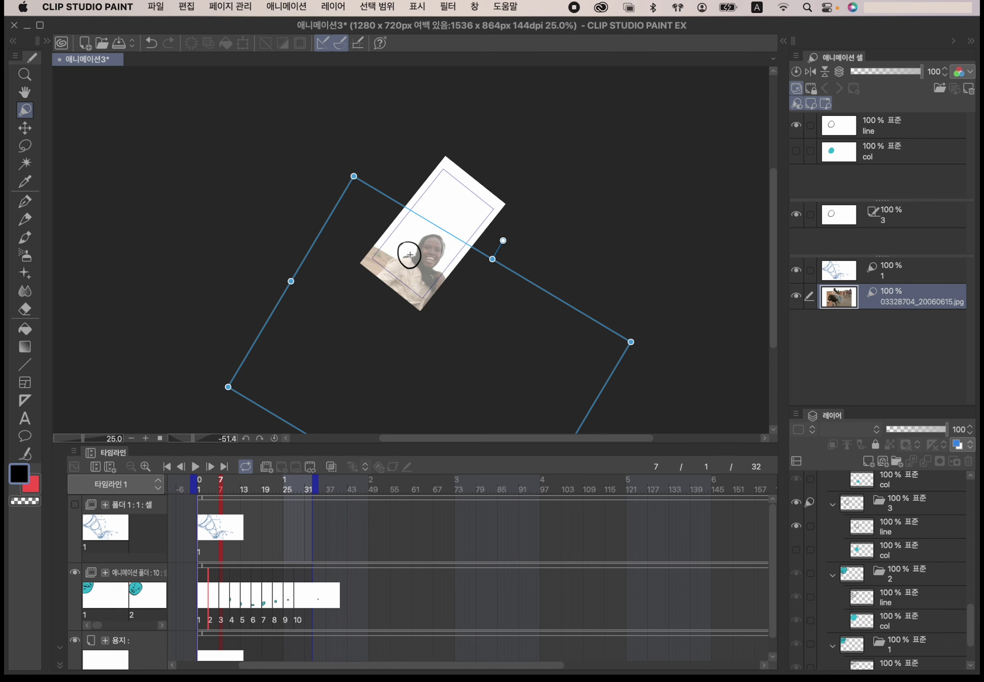
{"action": "left_click_drag", "start_coordinate": [502, 240], "coordinate": [496, 226]}
{"action": "left_click_drag", "start_coordinate": [475, 309], "coordinate": [470, 305]}
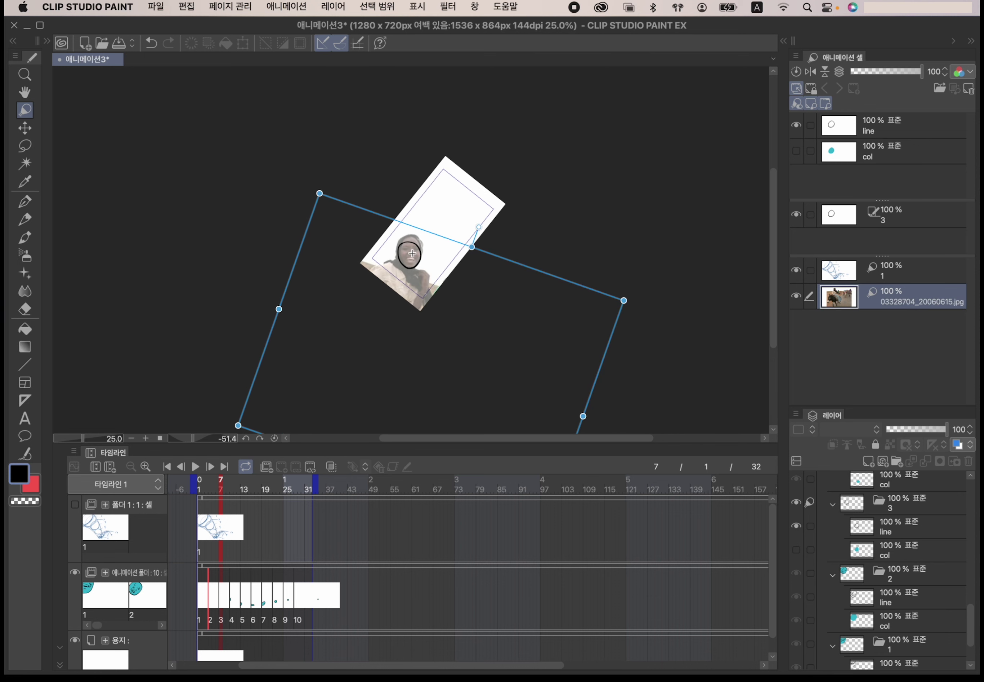
Step: Shrink the light table photo slightly and re-centre the face inside cell 3's ball outline
{"action": "left_click_drag", "start_coordinate": [624, 300], "coordinate": [599, 309]}
{"action": "left_click_drag", "start_coordinate": [528, 348], "coordinate": [537, 337]}
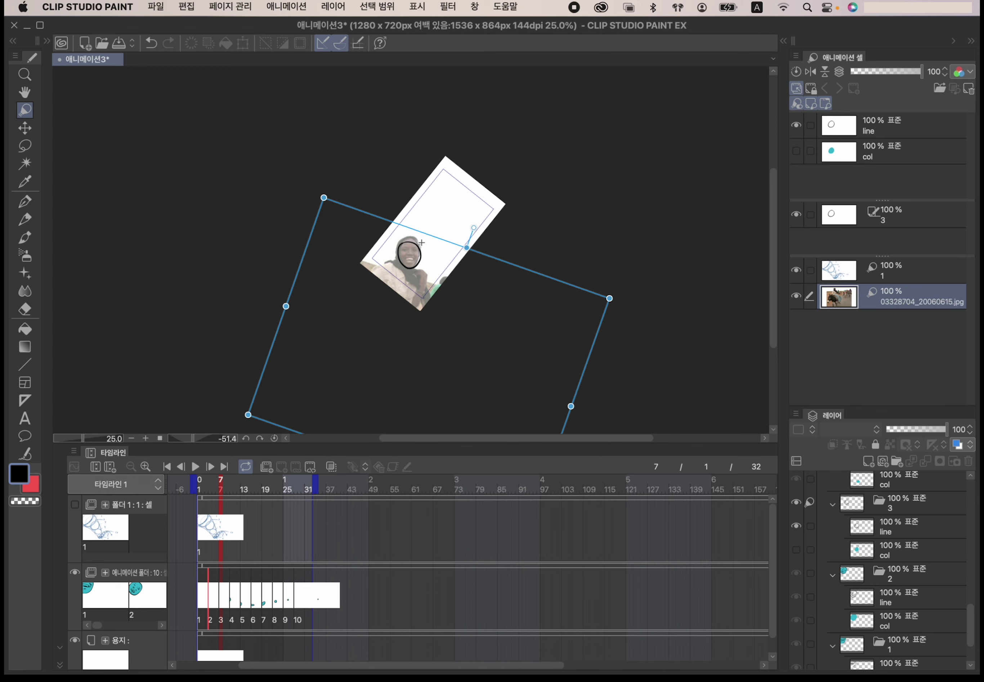
Step: Trace the photo's eyebrows, eyes, nose, cheek lines, toothy mouth and chin mark with the Pen on cell 3's line layer
{"action": "left_click", "coordinate": [145, 438]}
{"action": "left_click", "coordinate": [146, 437]}
{"action": "left_click", "coordinate": [145, 438]}
{"action": "left_click", "coordinate": [145, 438]}
{"action": "left_click", "coordinate": [145, 438]}
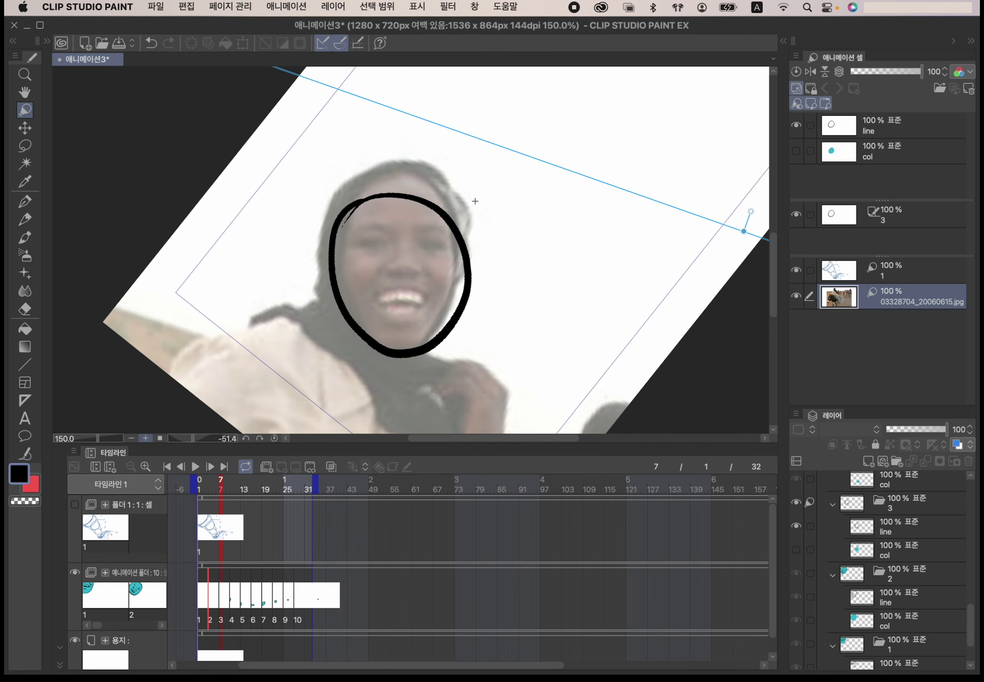
{"action": "scroll", "coordinate": [475, 201], "scroll_direction": "up", "scroll_amount": 1}
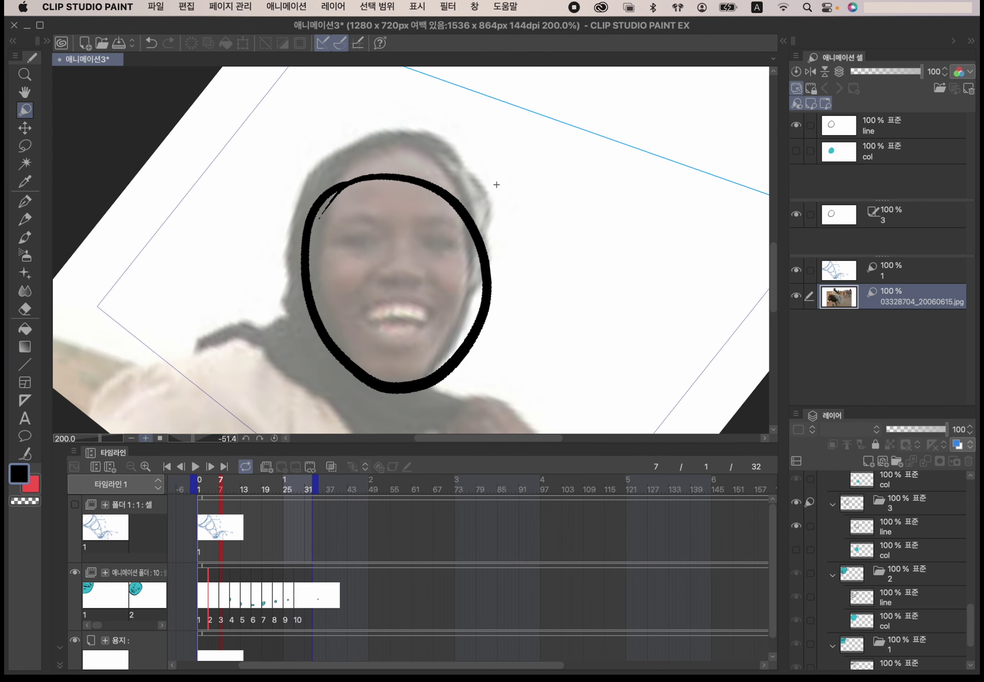
{"action": "key", "text": "p"}
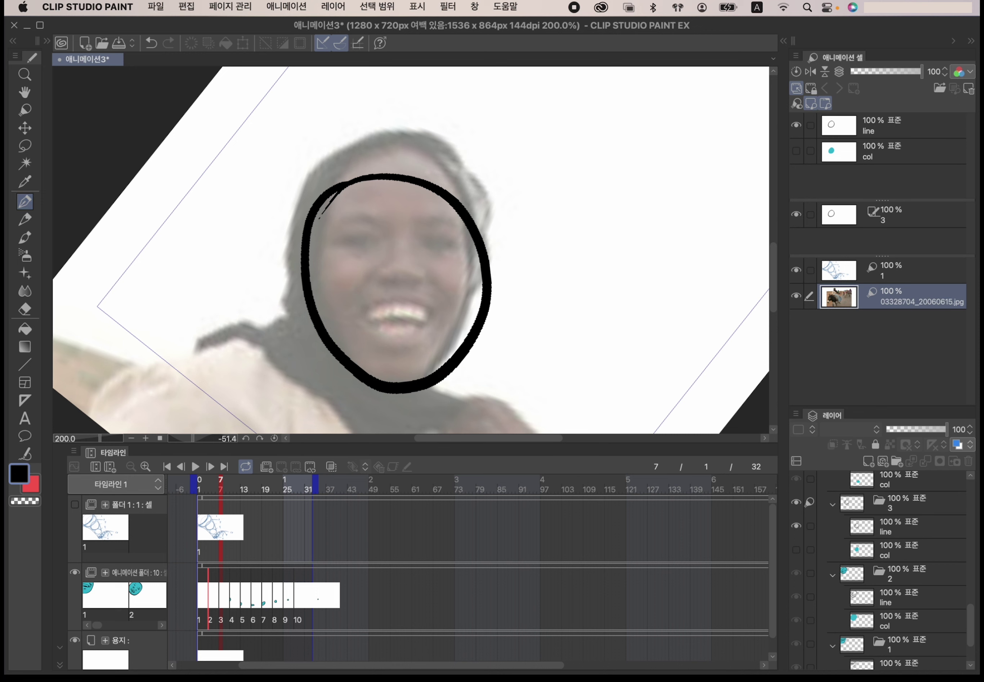
{"action": "left_click", "coordinate": [911, 125]}
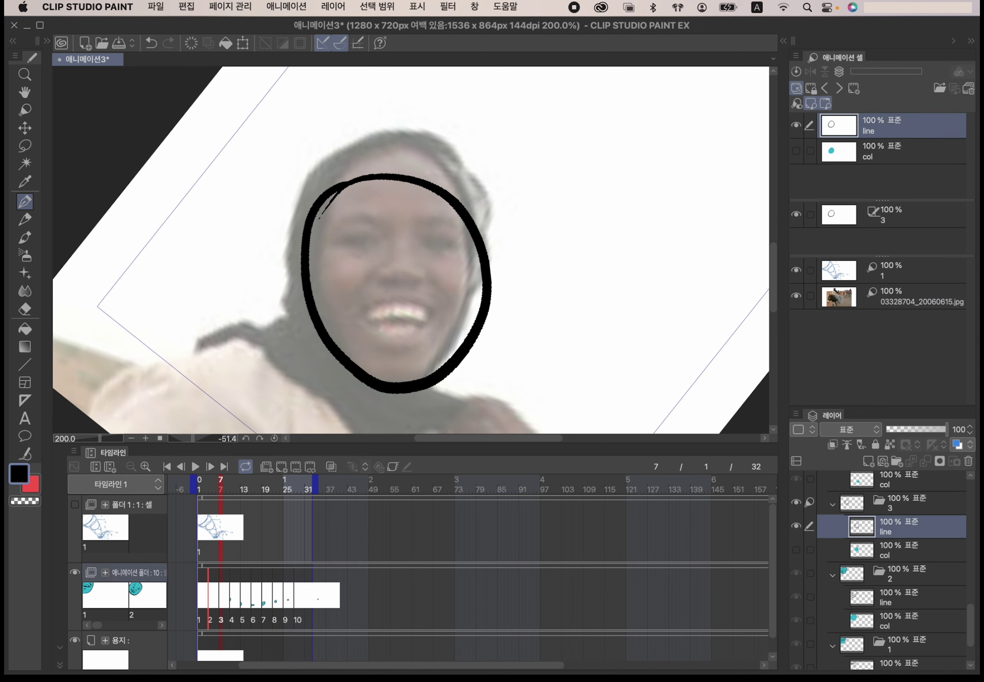
{"action": "mouse_move", "coordinate": [340, 244]}
{"action": "left_mouse_down"}
{"action": "mouse_move", "coordinate": [368, 238]}
{"action": "mouse_move", "coordinate": [376, 219]}
{"action": "mouse_move", "coordinate": [453, 226]}
{"action": "mouse_move", "coordinate": [439, 241]}
{"action": "mouse_move", "coordinate": [454, 245]}
{"action": "left_mouse_up"}
{"action": "mouse_move", "coordinate": [382, 264]}
{"action": "left_mouse_down"}
{"action": "mouse_move", "coordinate": [362, 303]}
{"action": "mouse_move", "coordinate": [394, 281]}
{"action": "mouse_move", "coordinate": [416, 285]}
{"action": "mouse_move", "coordinate": [437, 287]}
{"action": "left_mouse_up"}
{"action": "left_click", "coordinate": [384, 283]}
{"action": "mouse_move", "coordinate": [364, 309]}
{"action": "left_mouse_down"}
{"action": "mouse_move", "coordinate": [431, 311]}
{"action": "mouse_move", "coordinate": [418, 305]}
{"action": "mouse_move", "coordinate": [427, 326]}
{"action": "mouse_move", "coordinate": [369, 323]}
{"action": "mouse_move", "coordinate": [366, 313]}
{"action": "mouse_move", "coordinate": [369, 330]}
{"action": "mouse_move", "coordinate": [382, 323]}
{"action": "mouse_move", "coordinate": [404, 345]}
{"action": "left_mouse_up"}
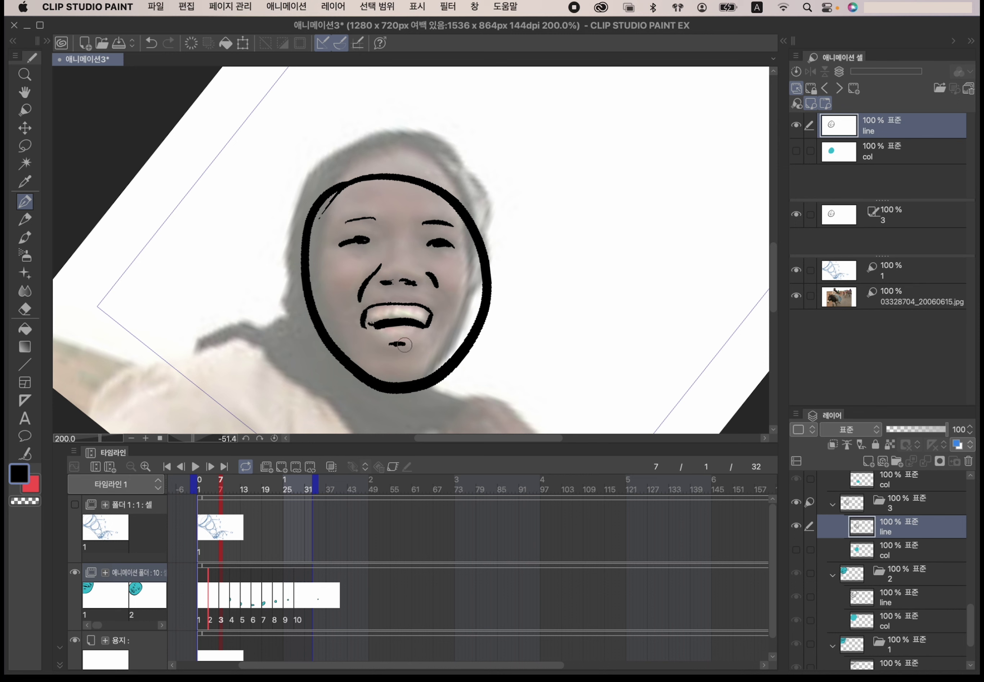
Step: Reset the canvas rotation, hide the light table photo, and scrub from frame 1 to frame 9 to check the faces
{"action": "left_click", "coordinate": [274, 438]}
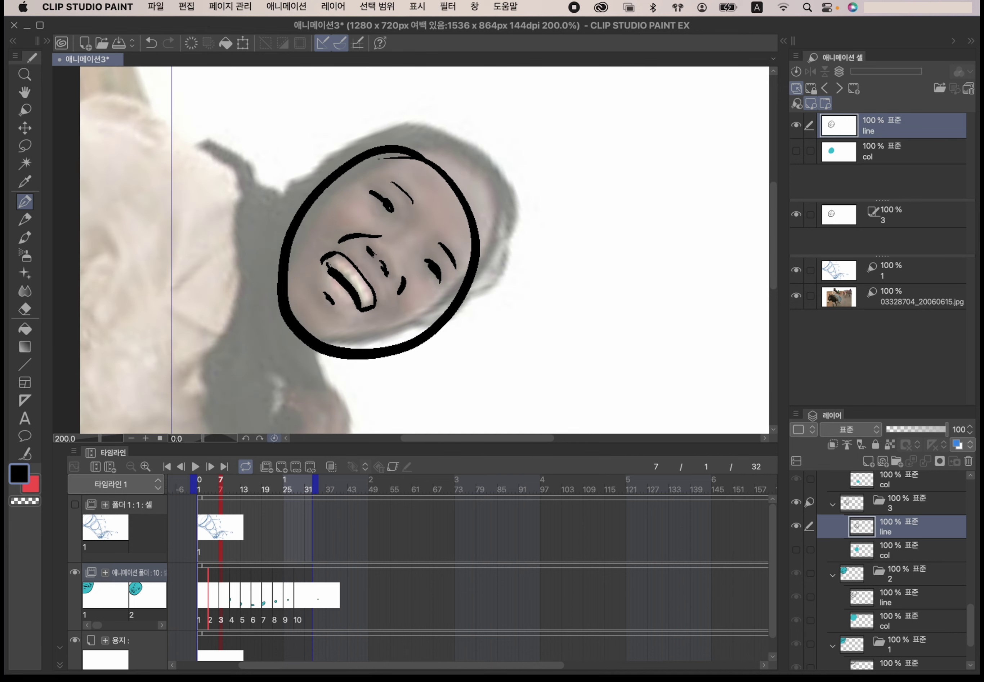
{"action": "left_click", "coordinate": [182, 498]}
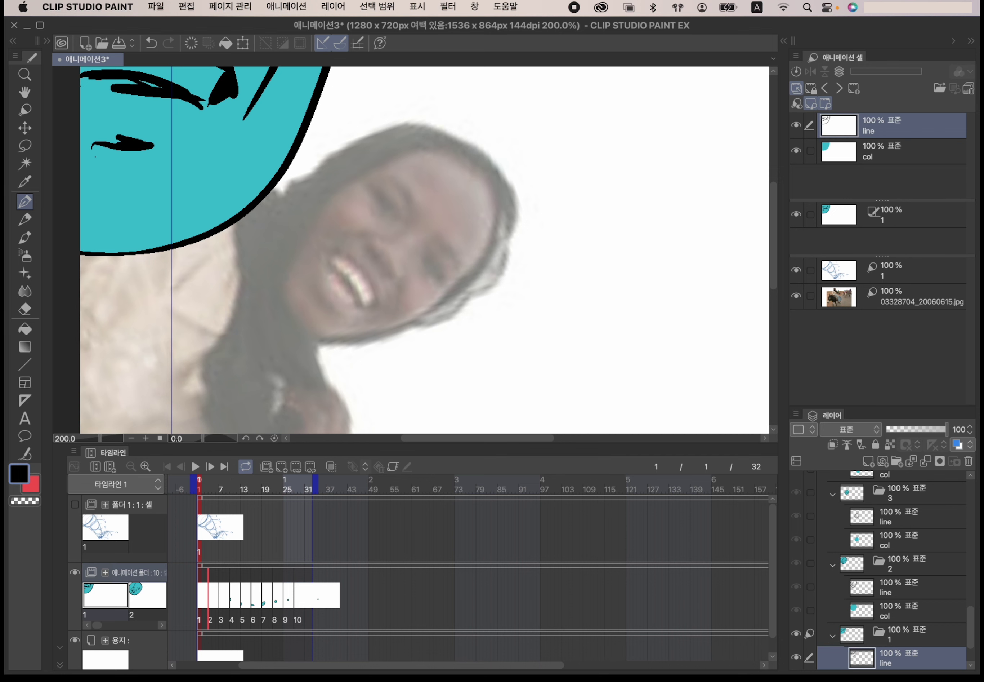
{"action": "left_click", "coordinate": [131, 438]}
{"action": "left_click", "coordinate": [131, 438]}
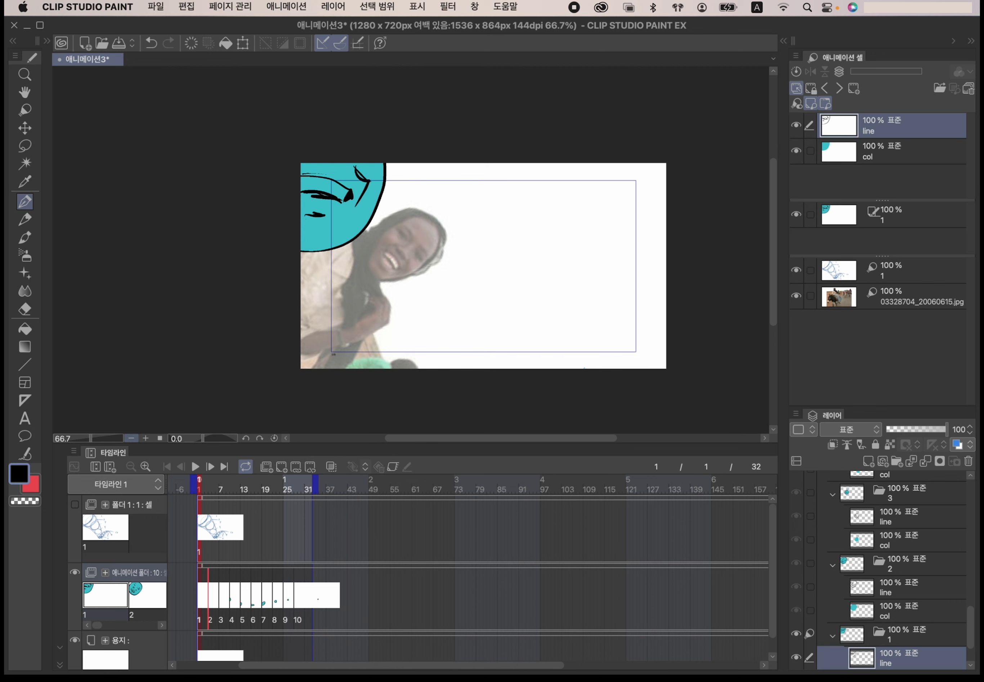
{"action": "left_click", "coordinate": [796, 295]}
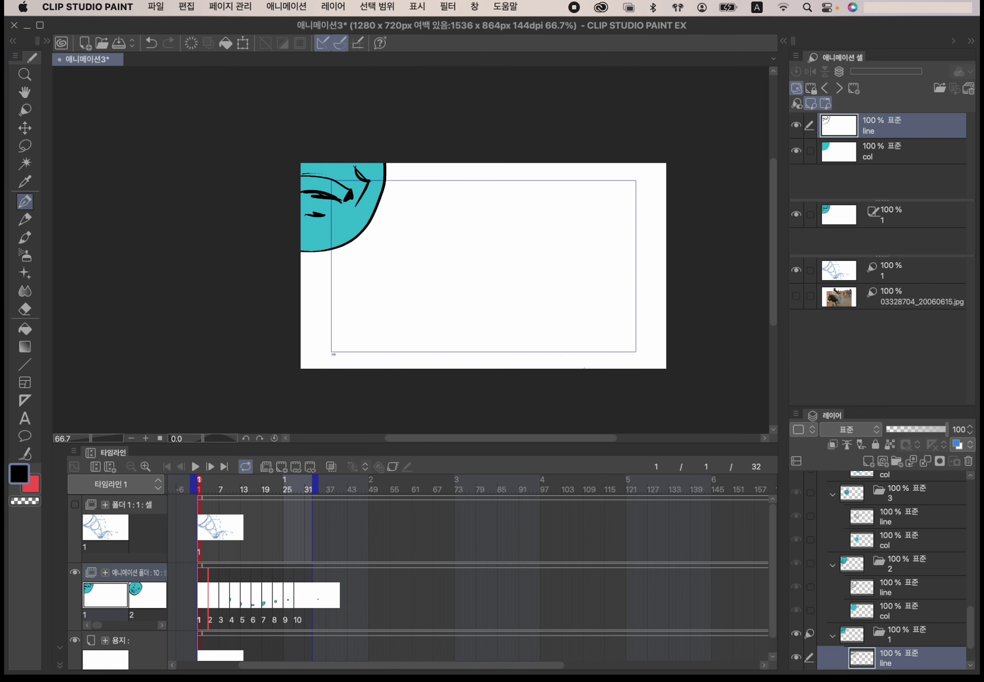
{"action": "left_click_drag", "start_coordinate": [214, 491], "coordinate": [226, 522]}
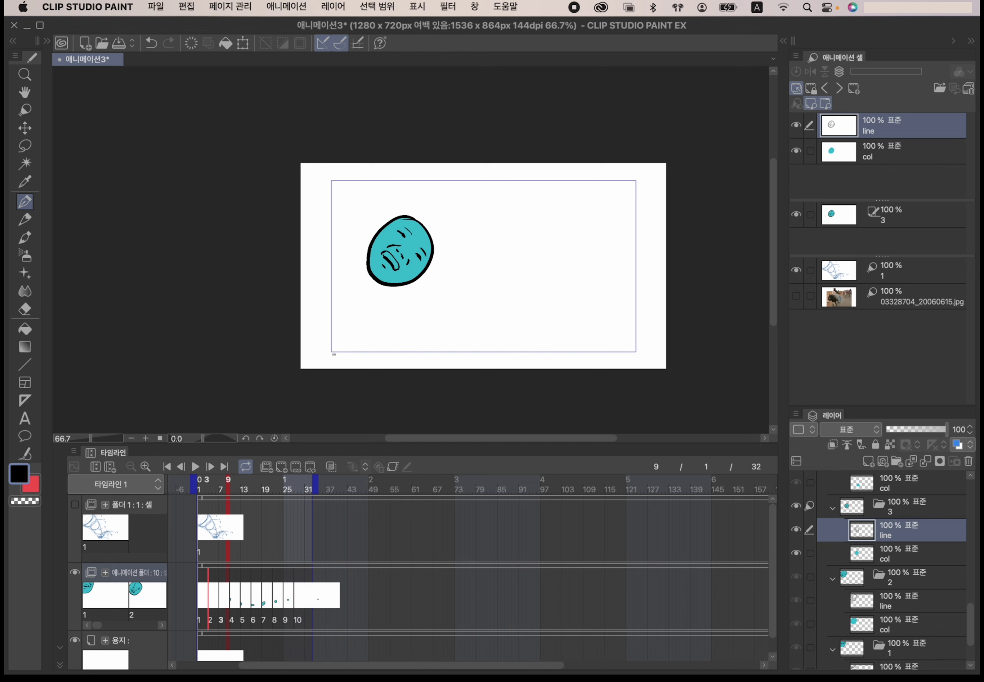
Step: Enlarge the timeline's frame scale and go to cell 4 at frame 10
{"action": "left_click_drag", "start_coordinate": [202, 437], "coordinate": [204, 438]}
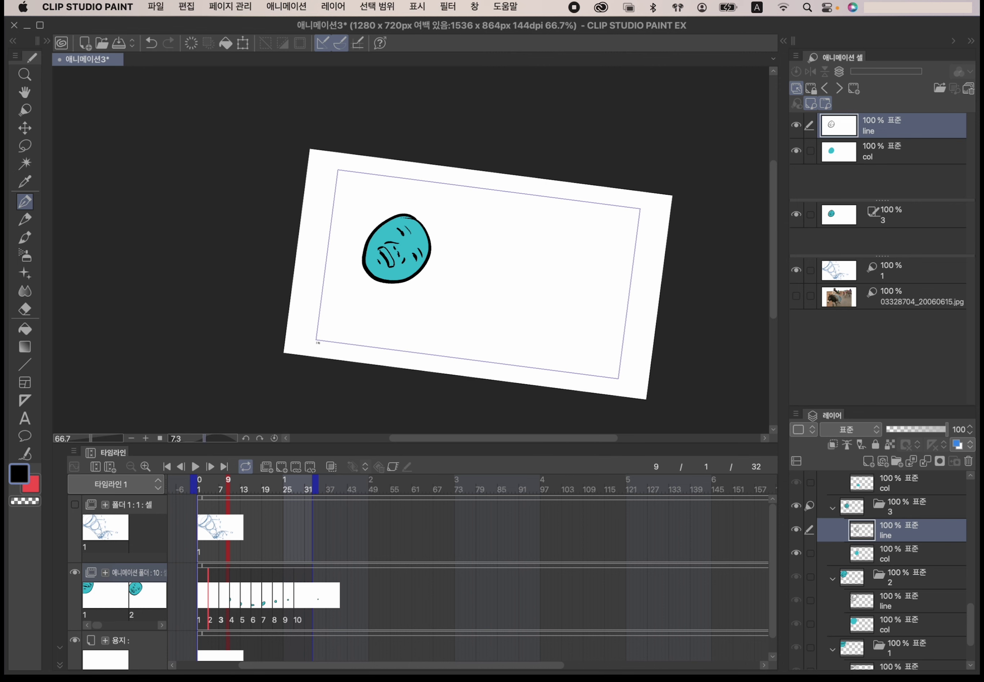
{"action": "left_click", "coordinate": [274, 438]}
{"action": "left_click", "coordinate": [146, 437]}
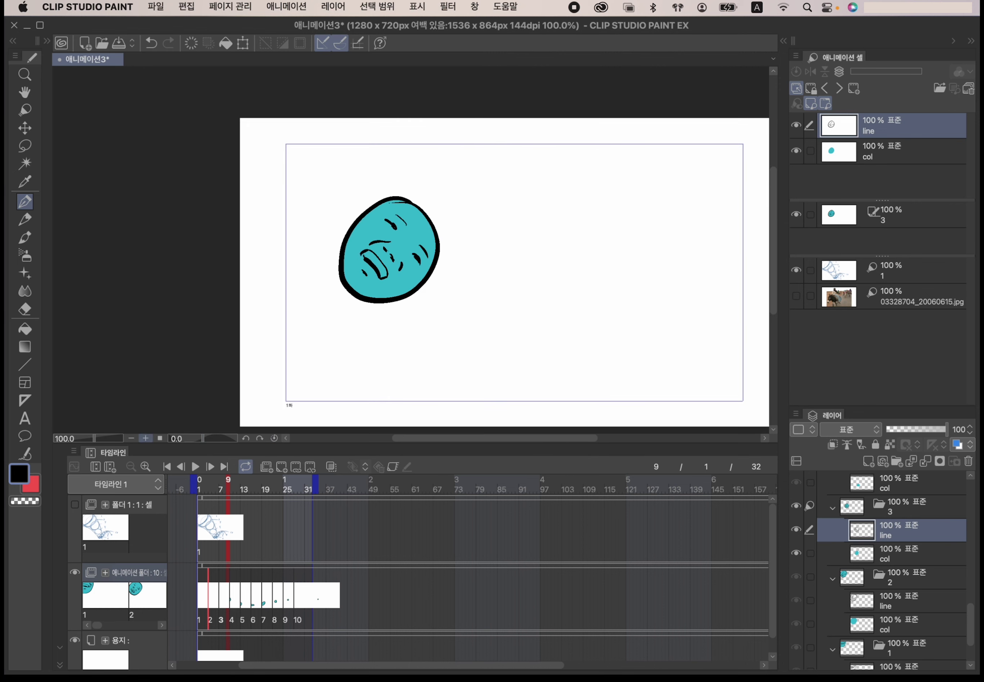
{"action": "left_click", "coordinate": [146, 438]}
{"action": "left_click_drag", "start_coordinate": [557, 369], "coordinate": [474, 307]}
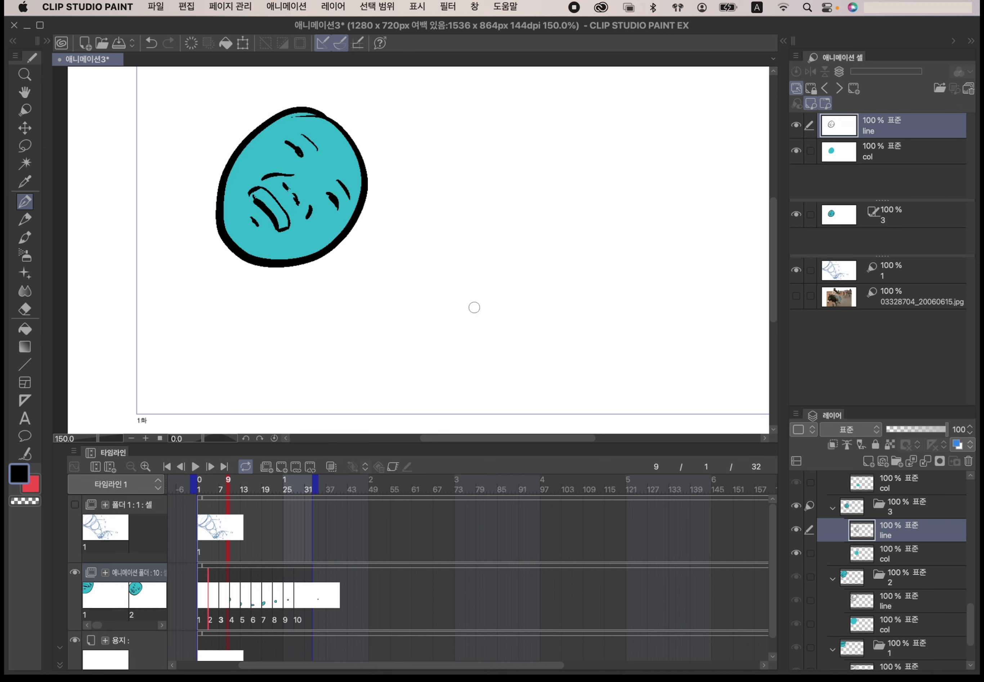
{"action": "left_click", "coordinate": [147, 465]}
{"action": "left_click", "coordinate": [146, 466]}
{"action": "left_click_drag", "start_coordinate": [326, 562], "coordinate": [394, 554]}
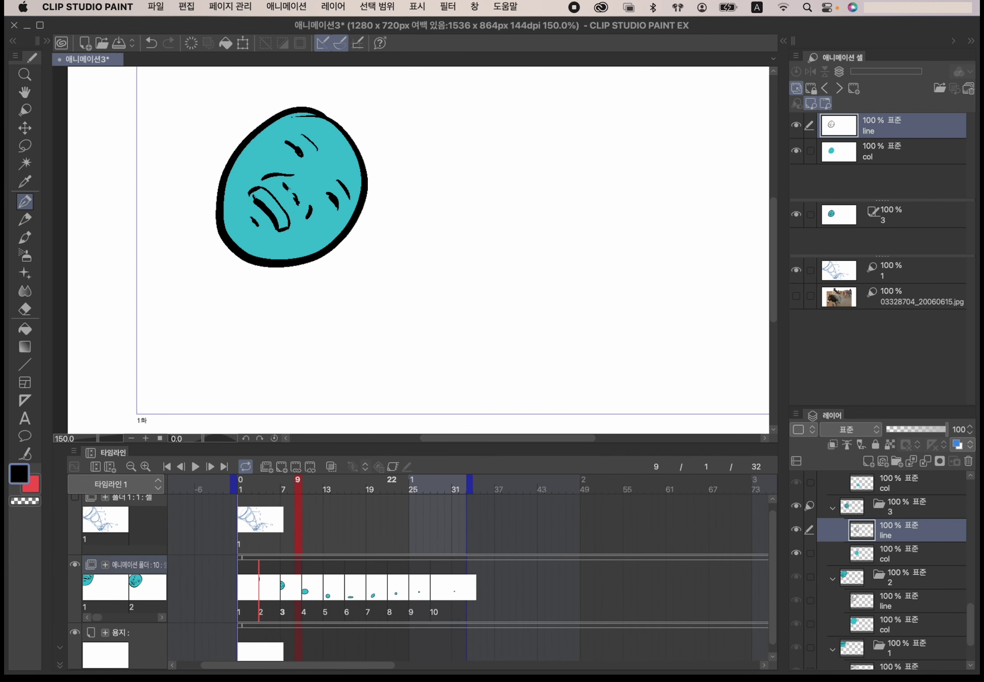
{"action": "left_click", "coordinate": [312, 485]}
{"action": "left_click", "coordinate": [308, 485]}
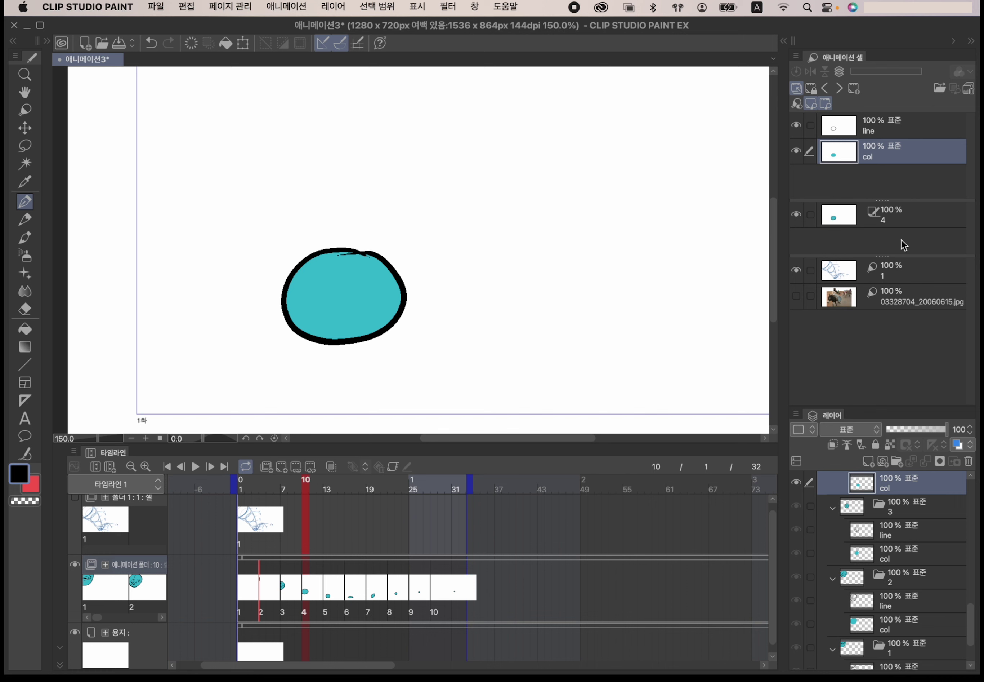
Step: Add cell 3's line layer to cell 4's light table as a reference
{"action": "left_click", "coordinate": [887, 208]}
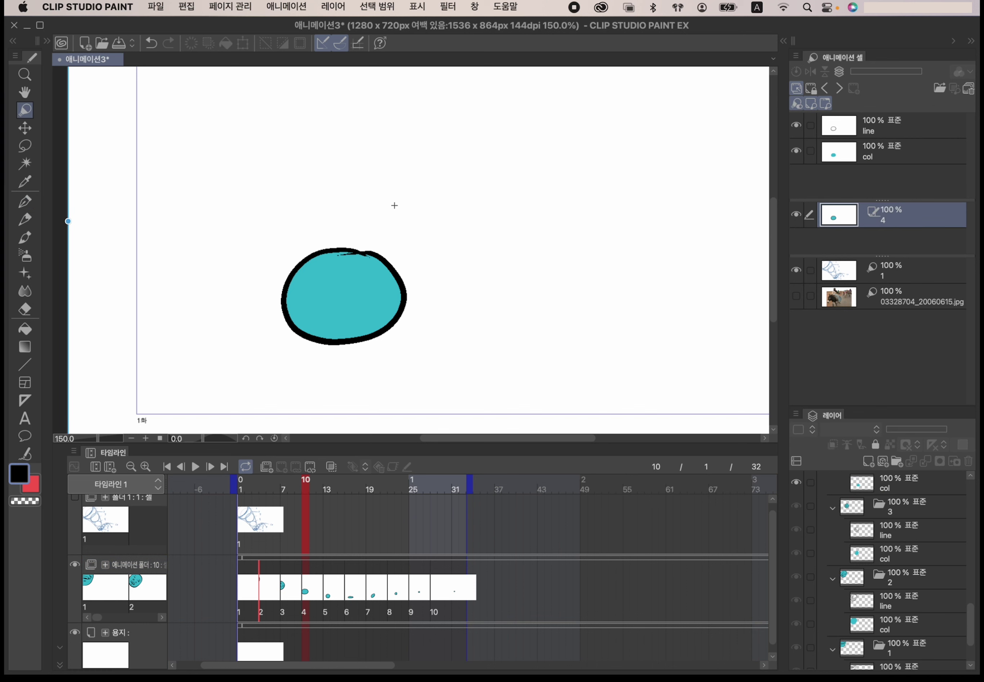
{"action": "left_click", "coordinate": [914, 126]}
{"action": "left_click", "coordinate": [903, 213]}
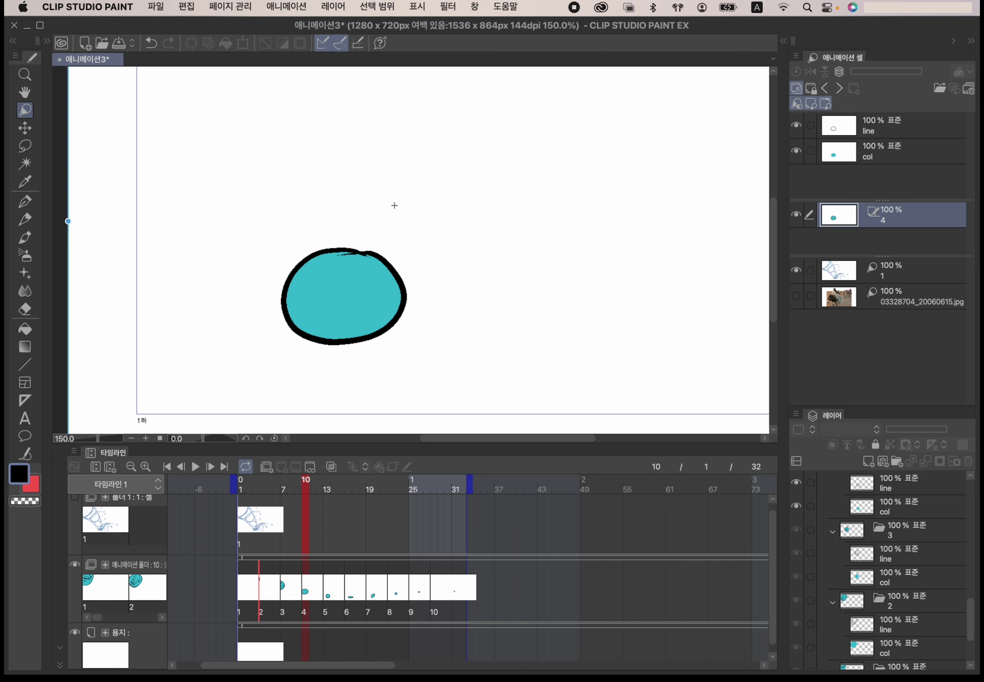
{"action": "left_click_drag", "start_coordinate": [898, 557], "coordinate": [870, 243]}
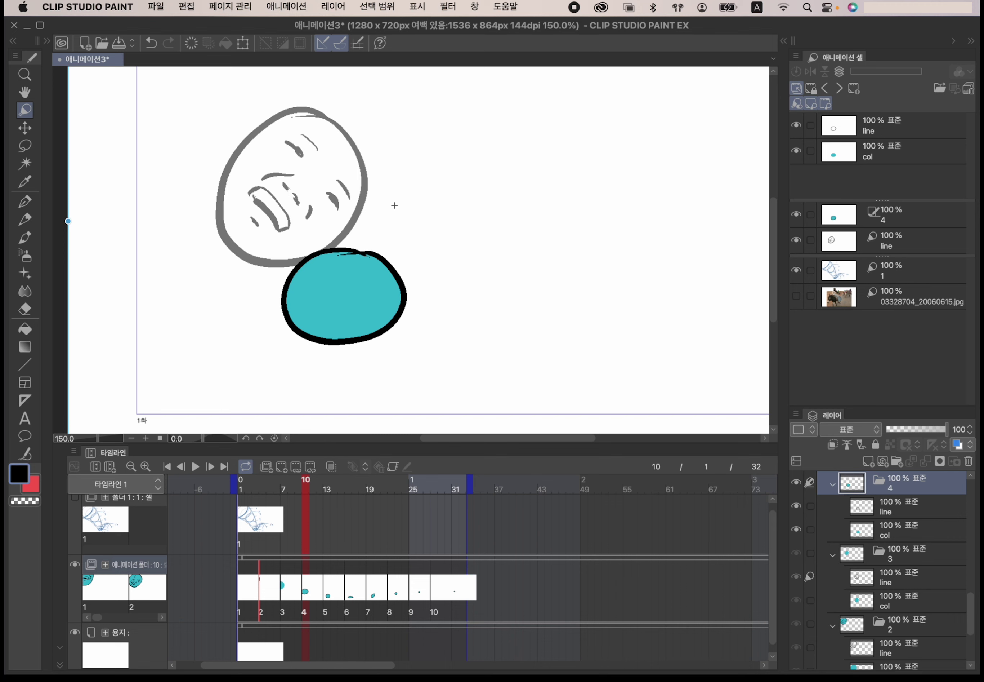
Step: Hide cell 4's col layer and move the cell 3 line reference over cell 4's ball outline
{"action": "left_click_drag", "start_coordinate": [395, 205], "coordinate": [436, 205]}
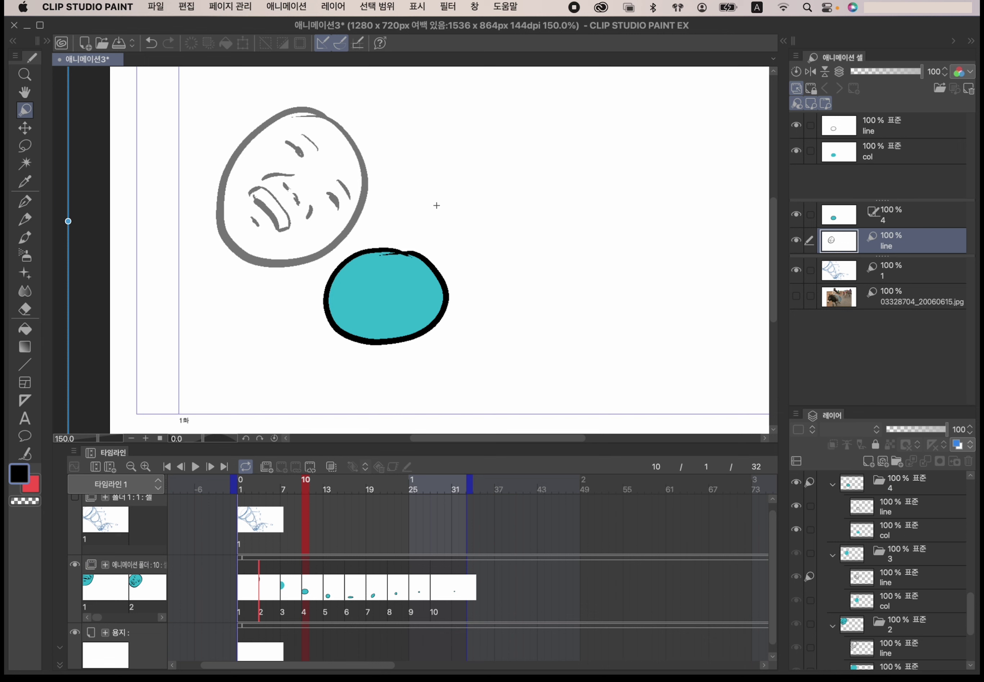
{"action": "left_click_drag", "start_coordinate": [436, 205], "coordinate": [610, 329]}
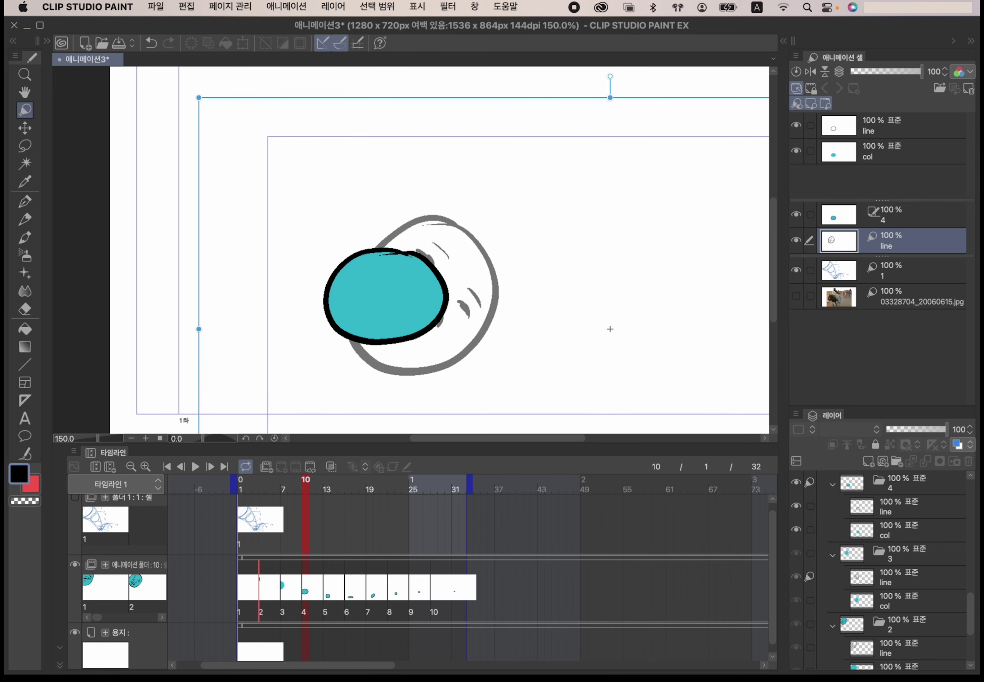
{"action": "left_click", "coordinate": [796, 529]}
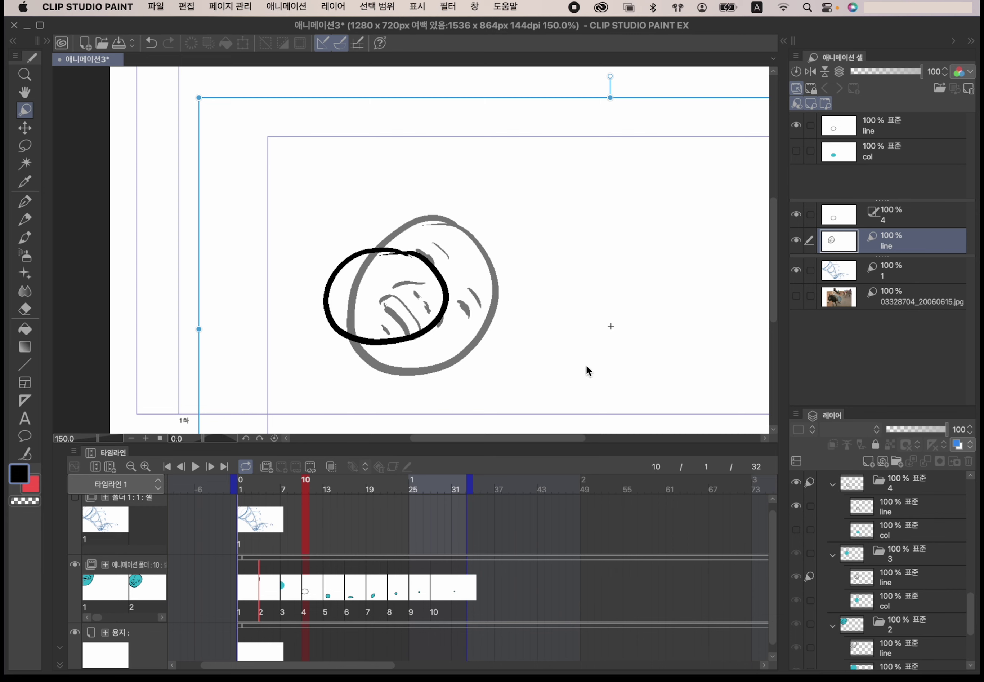
{"action": "left_click_drag", "start_coordinate": [586, 367], "coordinate": [528, 354]}
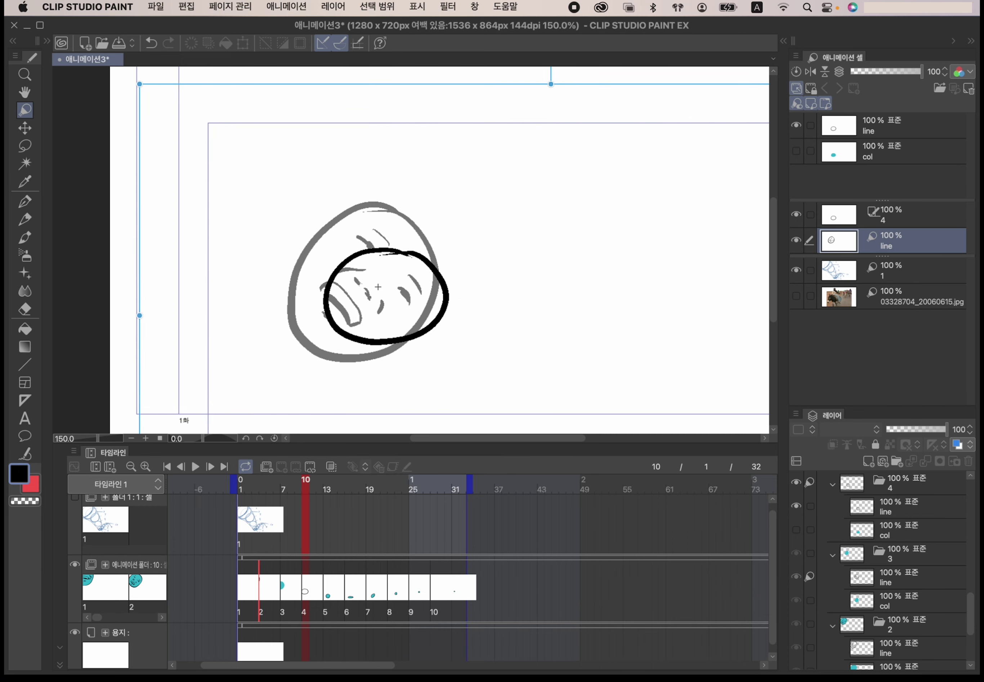
Step: Shrink the cell 3 line reference to roughly 75%, rotate it clockwise about 46 degrees, and fit it to cell 4's ball outline
{"action": "left_click", "coordinate": [131, 438]}
{"action": "left_click", "coordinate": [131, 438]}
{"action": "left_click_drag", "start_coordinate": [474, 157], "coordinate": [568, 253]}
{"action": "mouse_move", "coordinate": [464, 353]}
{"action": "left_mouse_down"}
{"action": "mouse_move", "coordinate": [479, 366]}
{"action": "mouse_move", "coordinate": [478, 355]}
{"action": "left_mouse_up"}
{"action": "mouse_move", "coordinate": [414, 130]}
{"action": "left_mouse_down"}
{"action": "mouse_move", "coordinate": [413, 191]}
{"action": "mouse_move", "coordinate": [431, 234]}
{"action": "left_mouse_up"}
{"action": "left_click_drag", "start_coordinate": [501, 395], "coordinate": [474, 333]}
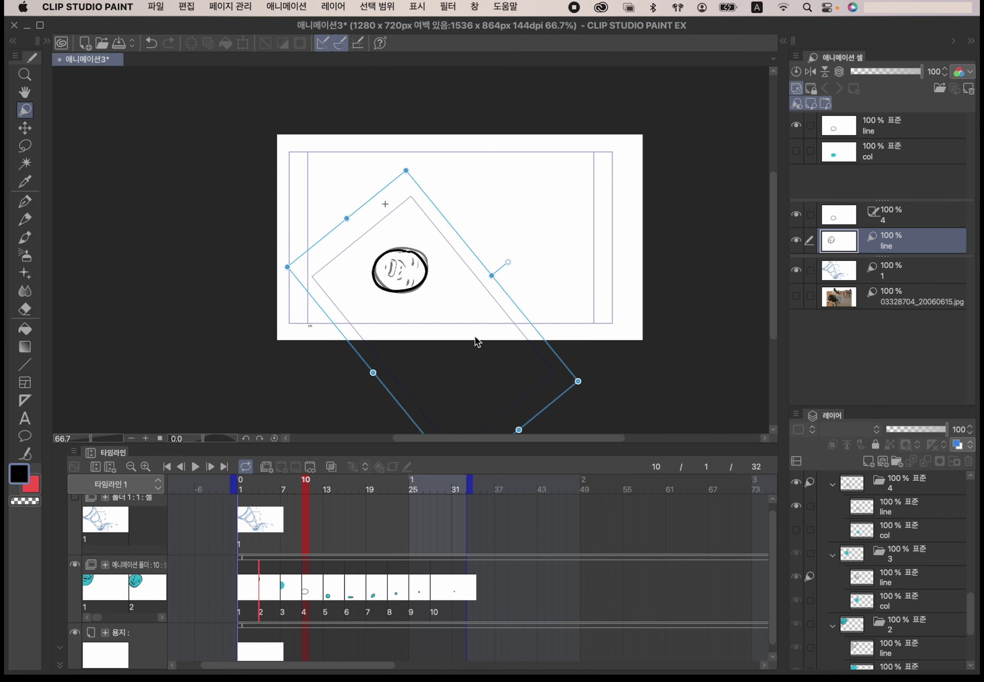
{"action": "left_click_drag", "start_coordinate": [517, 255], "coordinate": [513, 244]}
{"action": "mouse_move", "coordinate": [462, 312]}
{"action": "left_mouse_down"}
{"action": "mouse_move", "coordinate": [455, 322]}
{"action": "mouse_move", "coordinate": [458, 314]}
{"action": "left_mouse_up"}
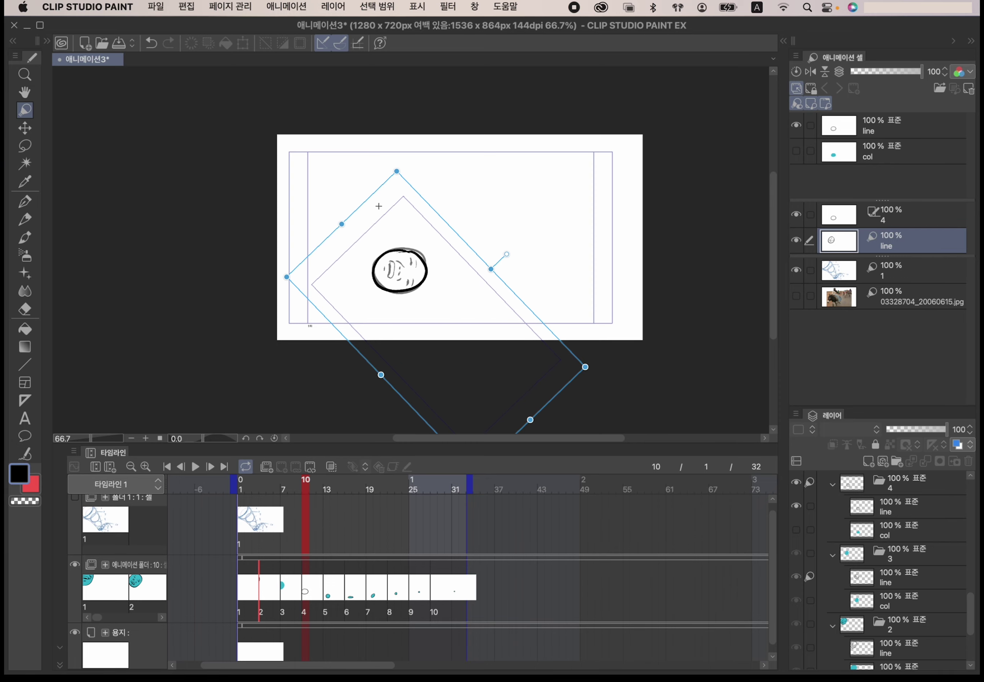
Step: Draw cell 4's face over the reference on its line layer with the Pen, giving it a wide-open, black-filled mouth
{"action": "mouse_move", "coordinate": [203, 438]}
{"action": "left_mouse_down"}
{"action": "mouse_move", "coordinate": [211, 442]}
{"action": "mouse_move", "coordinate": [187, 446]}
{"action": "left_mouse_up"}
{"action": "mouse_move", "coordinate": [90, 437]}
{"action": "left_mouse_down"}
{"action": "mouse_move", "coordinate": [111, 437]}
{"action": "mouse_move", "coordinate": [102, 442]}
{"action": "left_mouse_up"}
{"action": "left_click_drag", "start_coordinate": [567, 356], "coordinate": [494, 288]}
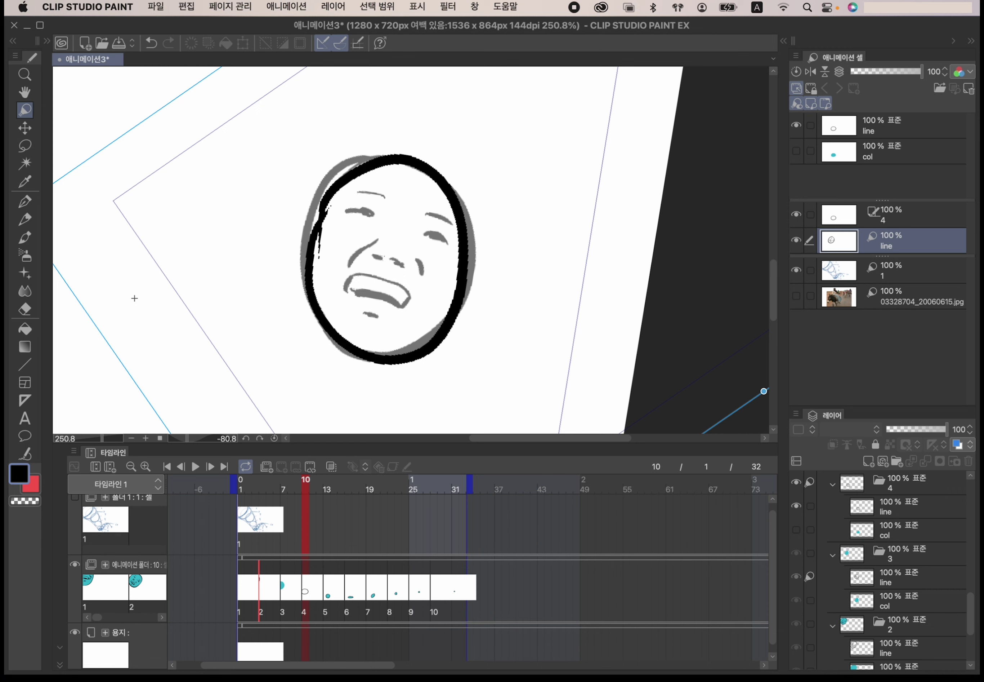
{"action": "key", "text": "p"}
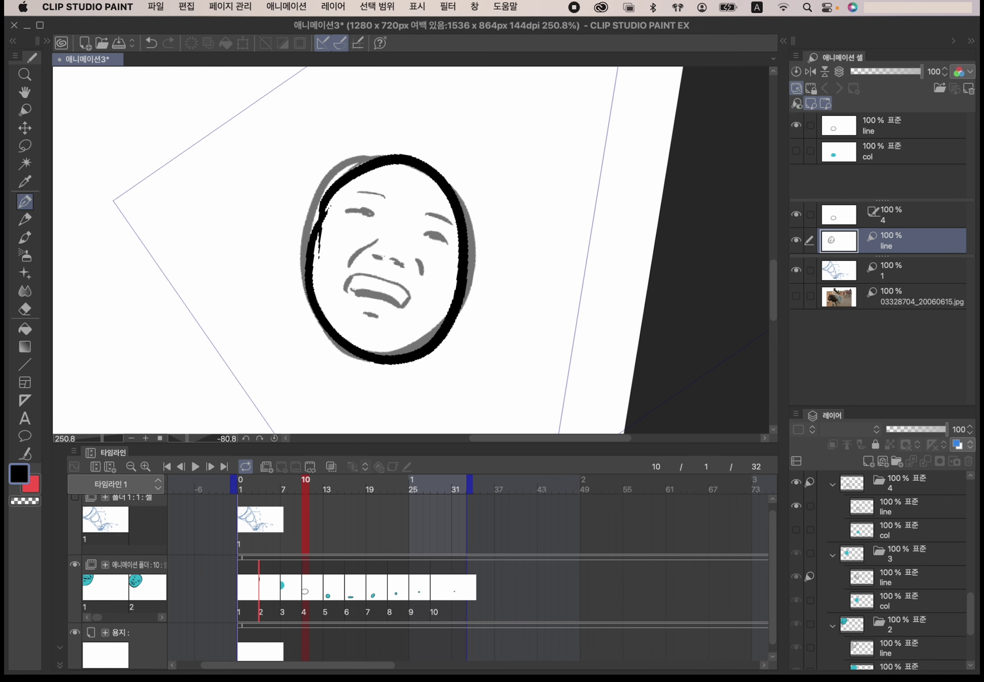
{"action": "left_click", "coordinate": [893, 125]}
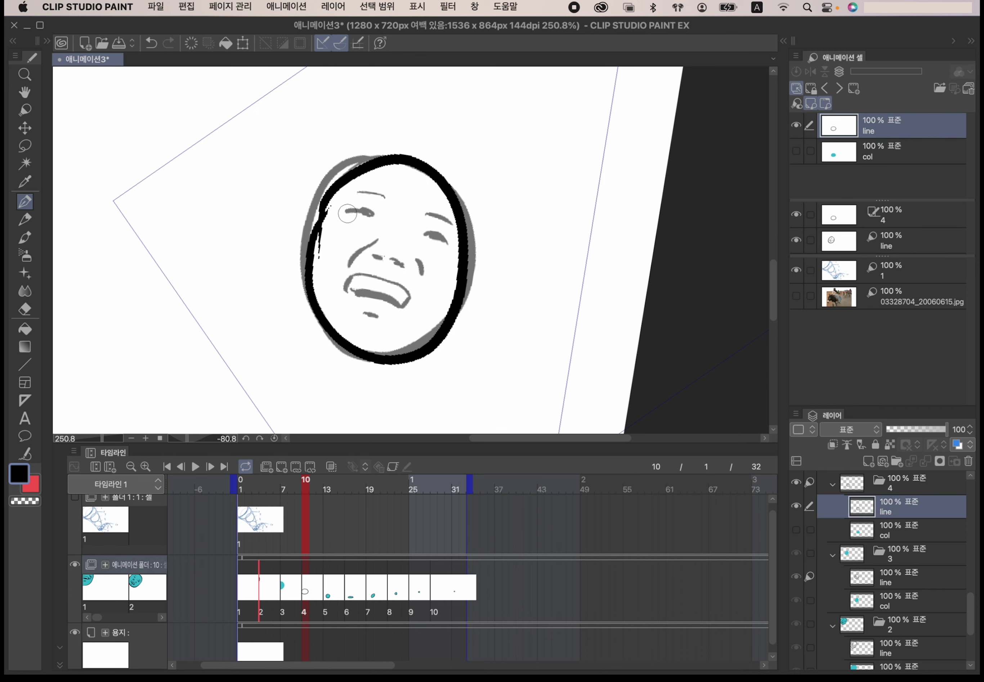
{"action": "mouse_move", "coordinate": [346, 212]}
{"action": "left_mouse_down"}
{"action": "mouse_move", "coordinate": [380, 209]}
{"action": "mouse_move", "coordinate": [365, 215]}
{"action": "mouse_move", "coordinate": [382, 191]}
{"action": "mouse_move", "coordinate": [452, 213]}
{"action": "mouse_move", "coordinate": [443, 238]}
{"action": "mouse_move", "coordinate": [435, 231]}
{"action": "mouse_move", "coordinate": [349, 262]}
{"action": "mouse_move", "coordinate": [383, 251]}
{"action": "mouse_move", "coordinate": [423, 272]}
{"action": "left_mouse_up"}
{"action": "mouse_move", "coordinate": [349, 263]}
{"action": "left_mouse_down"}
{"action": "mouse_move", "coordinate": [407, 280]}
{"action": "mouse_move", "coordinate": [412, 301]}
{"action": "mouse_move", "coordinate": [394, 316]}
{"action": "left_mouse_up"}
{"action": "mouse_move", "coordinate": [348, 268]}
{"action": "left_mouse_down"}
{"action": "mouse_move", "coordinate": [360, 301]}
{"action": "mouse_move", "coordinate": [375, 306]}
{"action": "mouse_move", "coordinate": [361, 283]}
{"action": "mouse_move", "coordinate": [393, 297]}
{"action": "mouse_move", "coordinate": [365, 296]}
{"action": "mouse_move", "coordinate": [355, 286]}
{"action": "mouse_move", "coordinate": [401, 305]}
{"action": "mouse_move", "coordinate": [372, 316]}
{"action": "mouse_move", "coordinate": [397, 314]}
{"action": "left_mouse_up"}
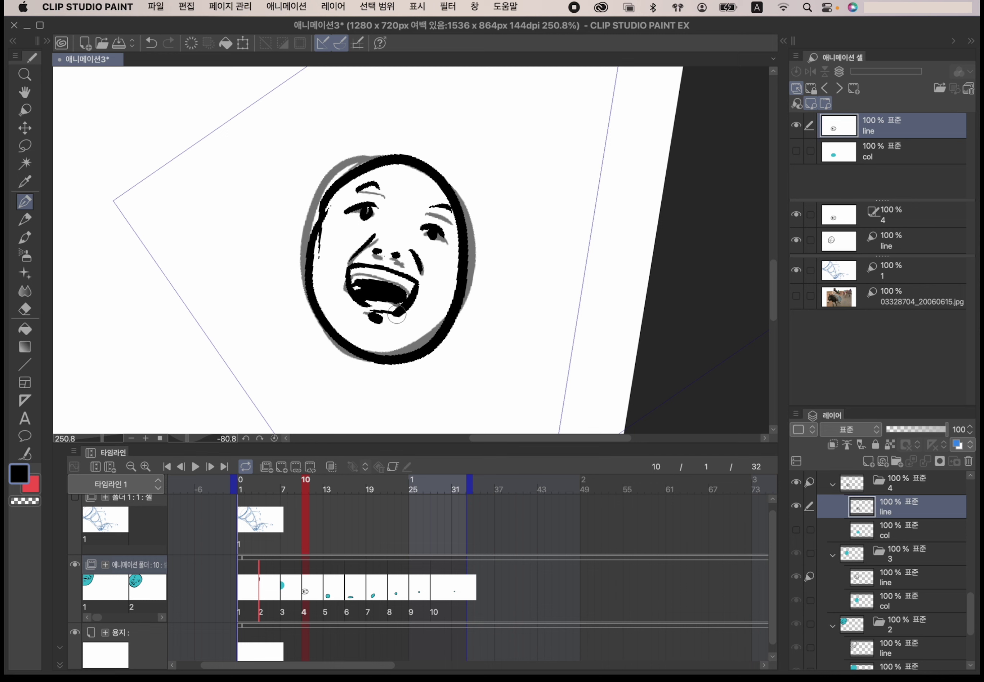
Step: Show cell 4's col layer, reset the canvas rotation, and scrub back to frame 7 to compare the faces
{"action": "left_click", "coordinate": [796, 530]}
{"action": "mouse_move", "coordinate": [305, 485]}
{"action": "left_mouse_down"}
{"action": "mouse_move", "coordinate": [259, 490]}
{"action": "mouse_move", "coordinate": [298, 485]}
{"action": "left_mouse_up"}
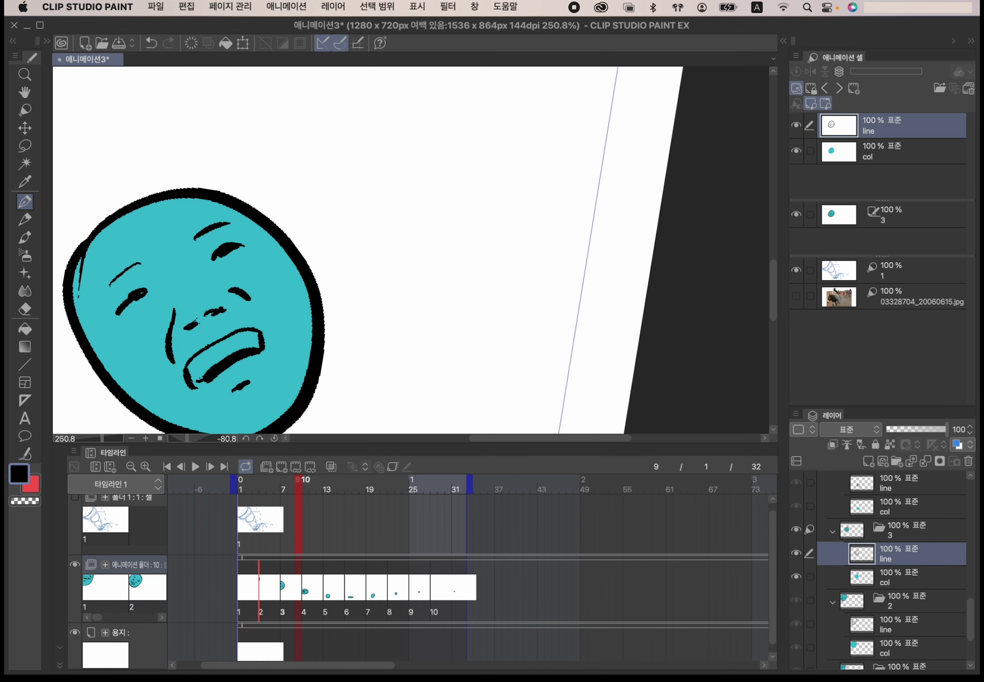
{"action": "left_click", "coordinate": [274, 437]}
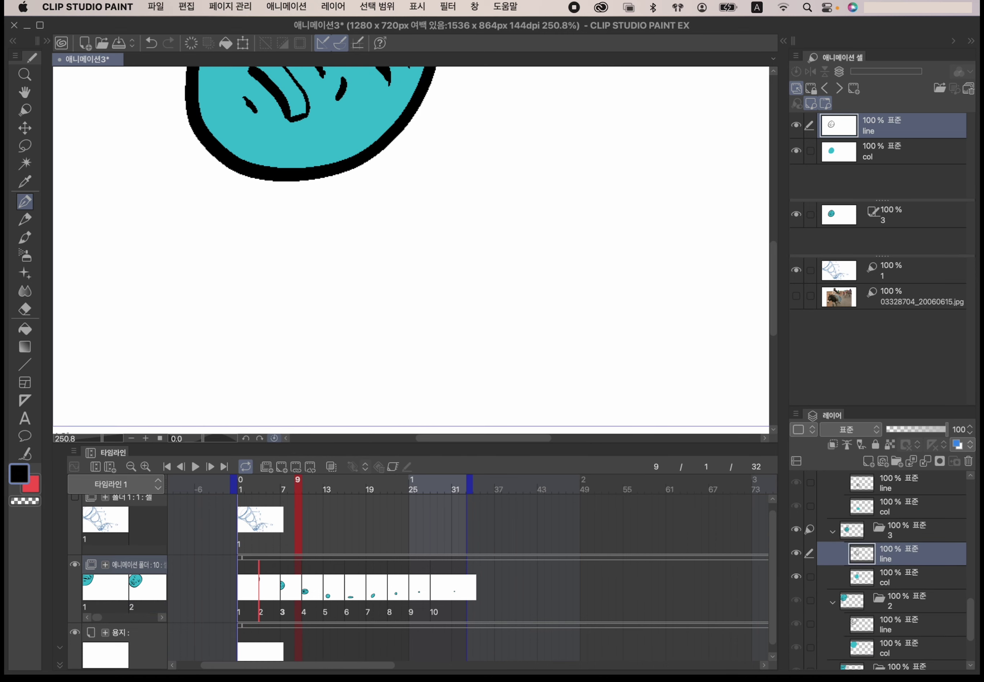
{"action": "left_click", "coordinate": [132, 438]}
{"action": "mouse_move", "coordinate": [582, 267]}
{"action": "left_mouse_down"}
{"action": "mouse_move", "coordinate": [510, 332]}
{"action": "mouse_move", "coordinate": [515, 324]}
{"action": "left_mouse_up"}
{"action": "left_click_drag", "start_coordinate": [274, 489], "coordinate": [282, 560]}
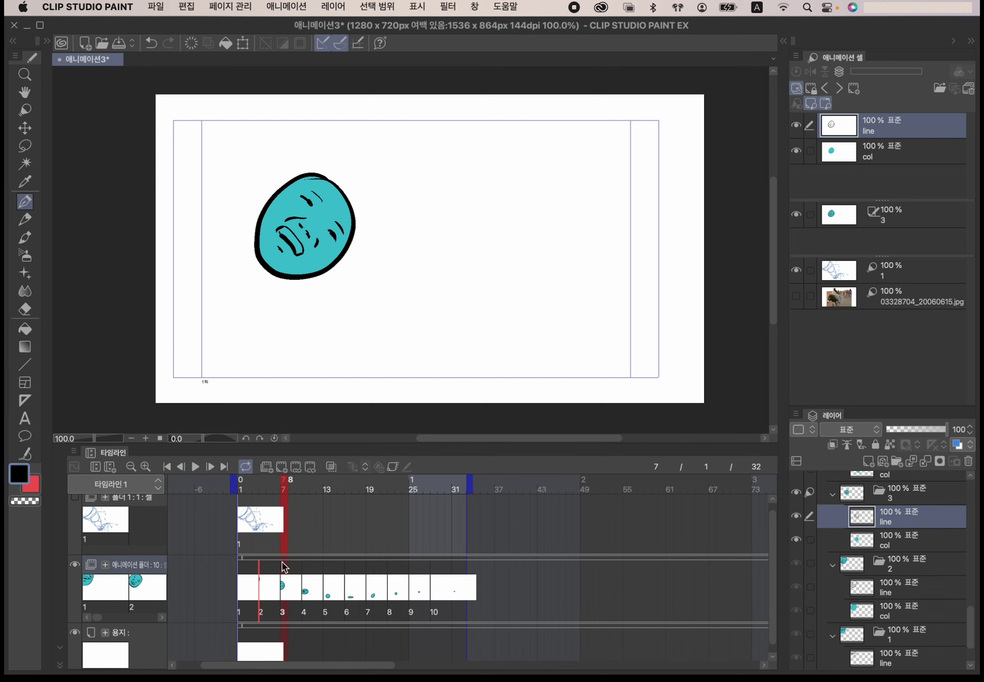
Step: On cell 3's col layer, sample the ball's turquoise and darken it to a dark teal, H 188, S 52, V 46
{"action": "left_click", "coordinate": [911, 547]}
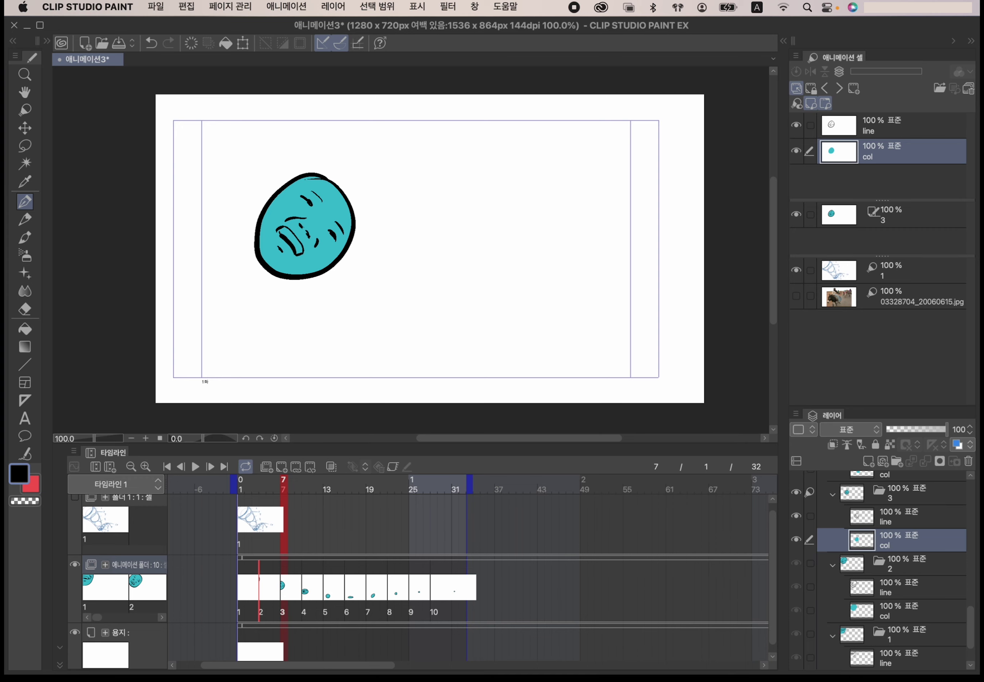
{"action": "left_click_drag", "start_coordinate": [204, 439], "coordinate": [205, 442]}
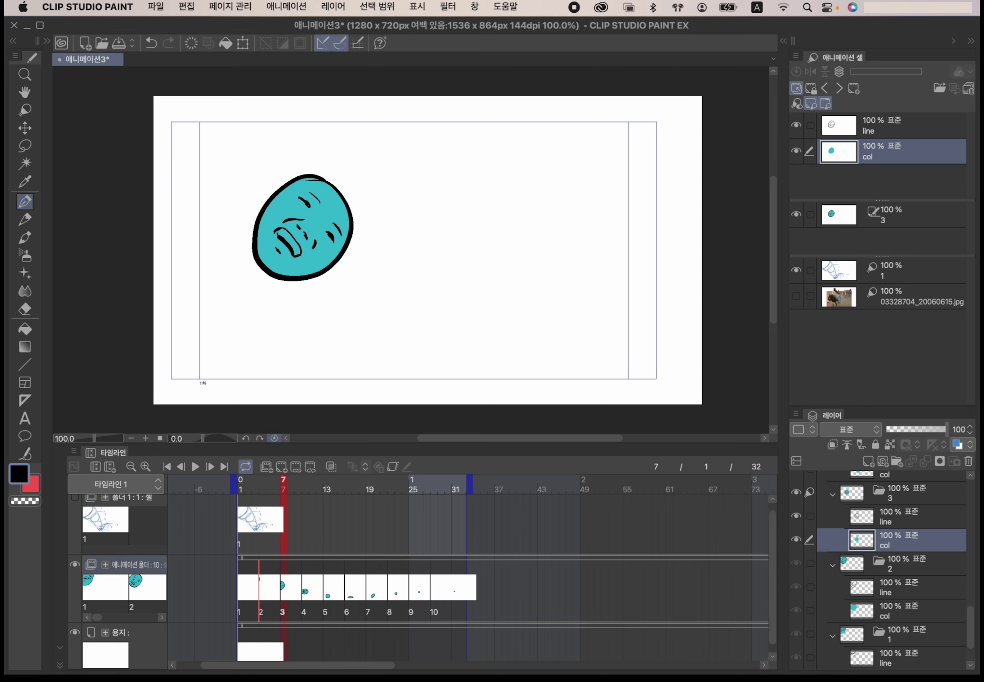
{"action": "left_click", "coordinate": [146, 438]}
{"action": "left_click_drag", "start_coordinate": [337, 302], "coordinate": [472, 348]}
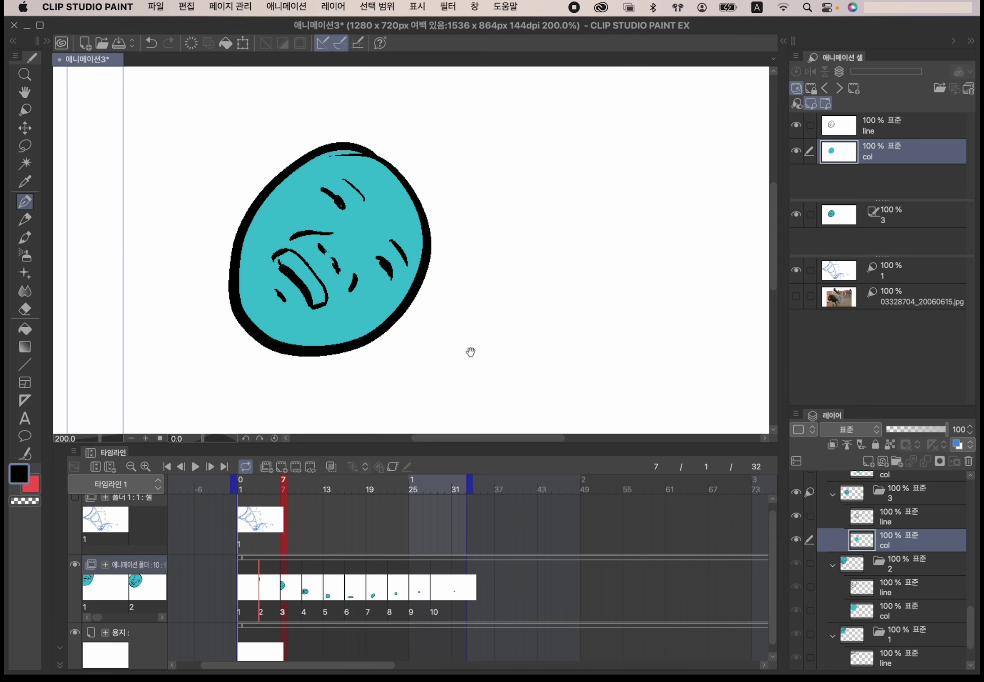
{"action": "key", "text": "b"}
{"action": "key", "text": "i"}
{"action": "left_click", "coordinate": [300, 193]}
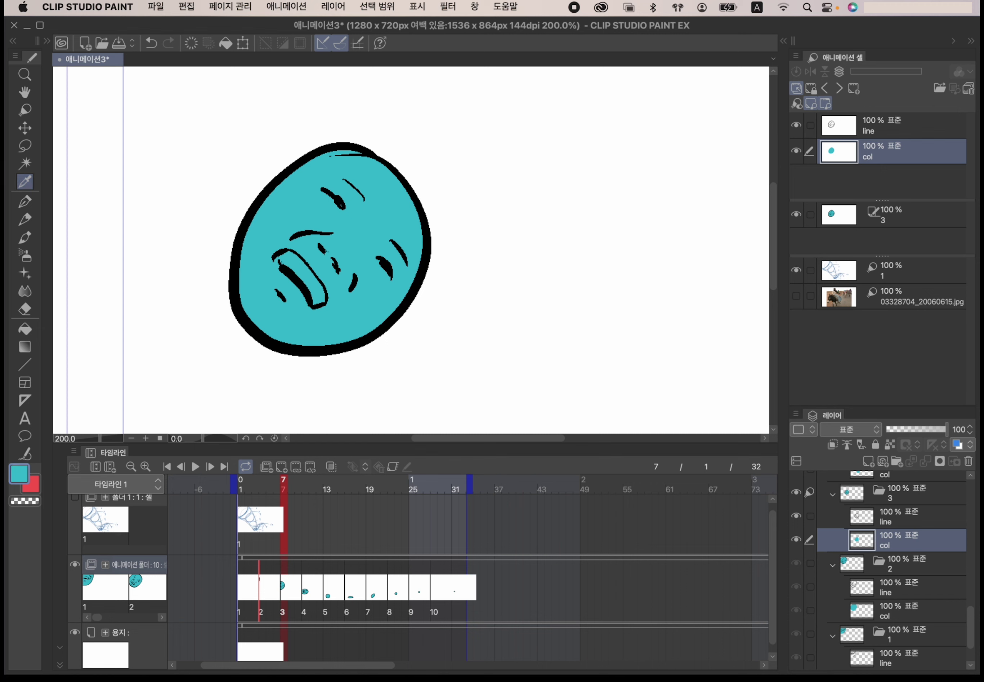
{"action": "key", "text": "b"}
{"action": "left_click", "coordinate": [19, 474]}
{"action": "left_click", "coordinate": [405, 379]}
{"action": "left_click", "coordinate": [652, 248]}
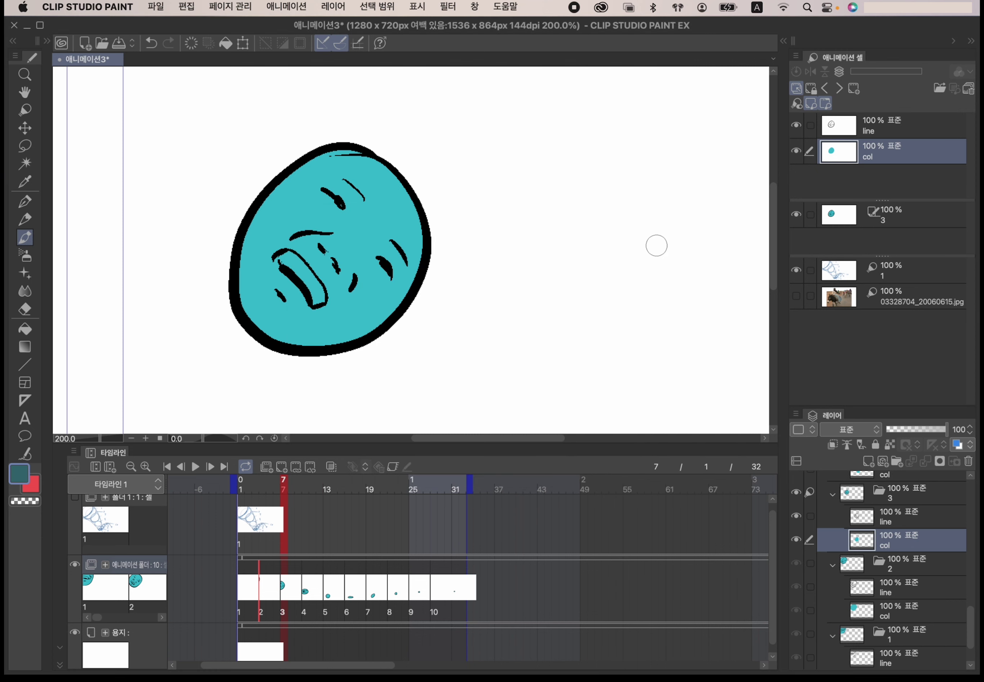
Step: Reduce the 습식 수채 watercolour brush to size 3.6 and shade around the nose of cell 3's face in dark teal
{"action": "left_click_drag", "start_coordinate": [319, 255], "coordinate": [328, 260]}
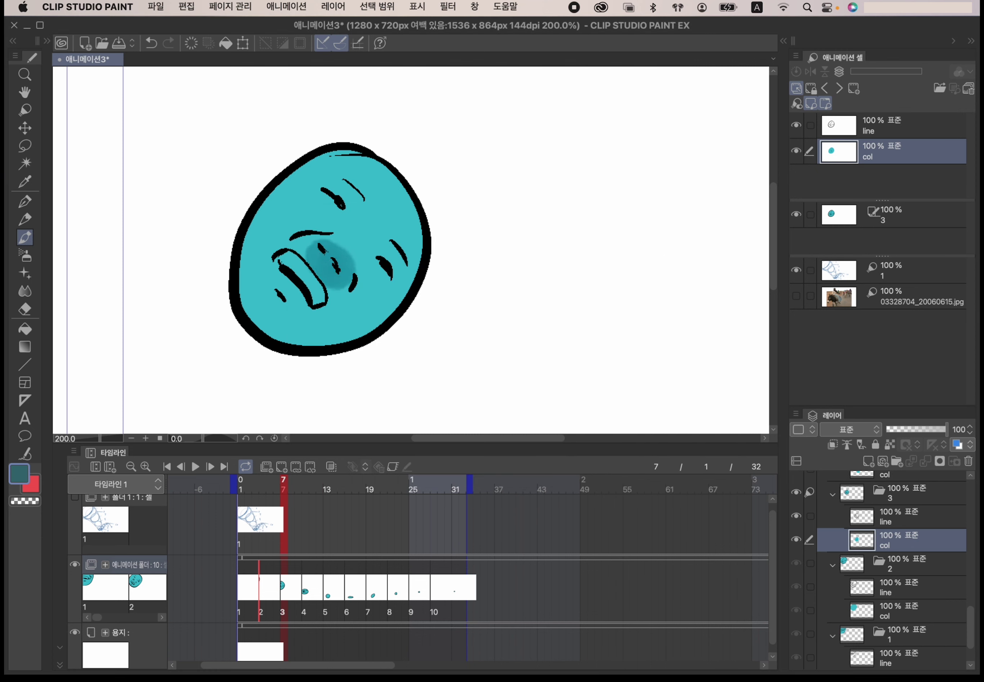
{"action": "key", "text": "super+z"}
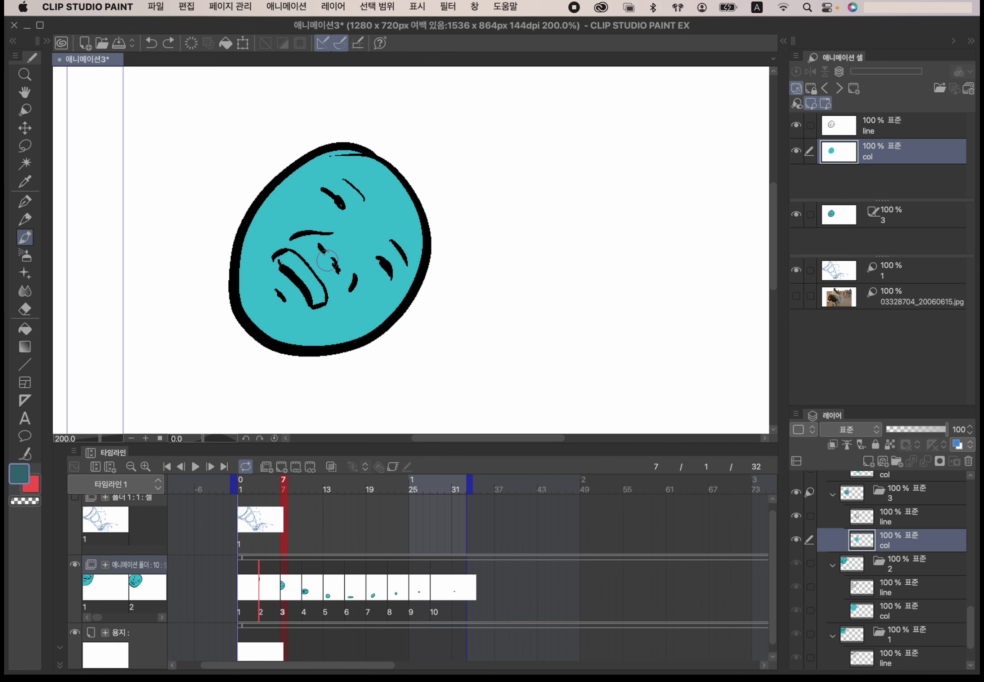
{"action": "key", "text": "Tab"}
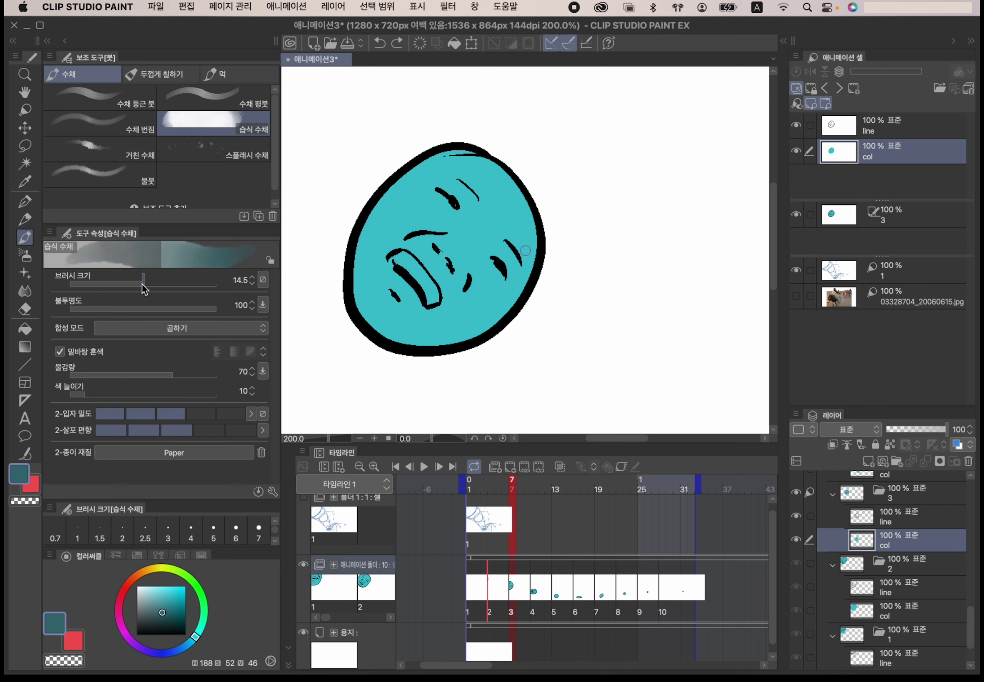
{"action": "left_click_drag", "start_coordinate": [145, 282], "coordinate": [123, 284]}
{"action": "left_click_drag", "start_coordinate": [450, 263], "coordinate": [452, 262]}
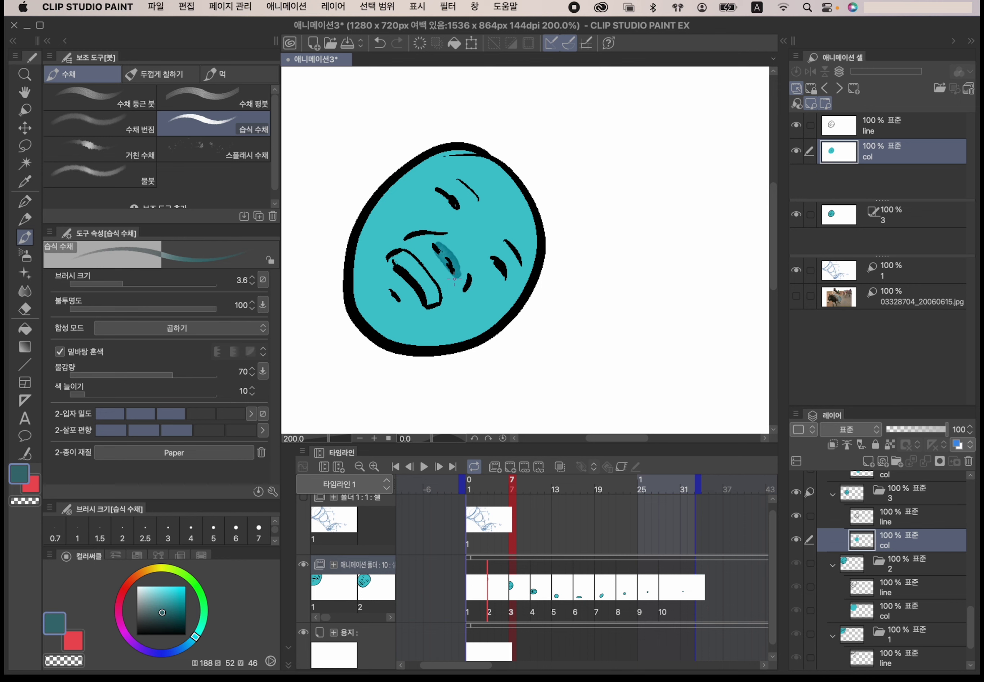
Step: Set the brush size to 7.4 and shade along both cheek creases and around the chin mark below the mouth
{"action": "left_click_drag", "start_coordinate": [121, 281], "coordinate": [134, 282]}
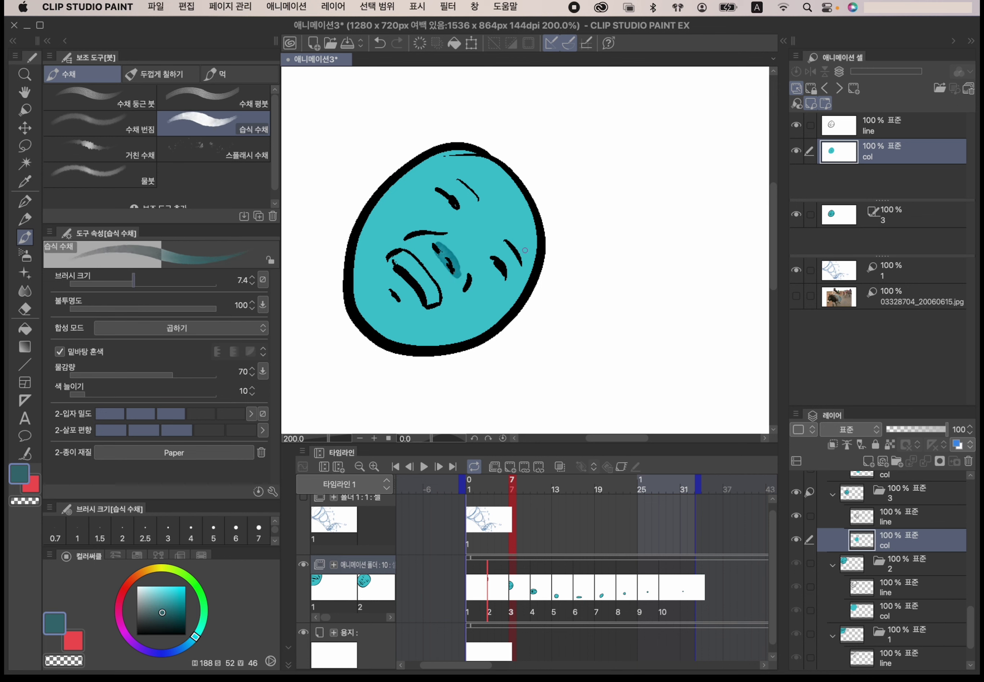
{"action": "left_click_drag", "start_coordinate": [471, 278], "coordinate": [468, 299]}
{"action": "left_click_drag", "start_coordinate": [427, 230], "coordinate": [403, 234]}
{"action": "mouse_move", "coordinate": [388, 295]}
{"action": "left_mouse_down"}
{"action": "mouse_move", "coordinate": [384, 308]}
{"action": "mouse_move", "coordinate": [398, 309]}
{"action": "left_mouse_up"}
{"action": "left_click_drag", "start_coordinate": [362, 251], "coordinate": [382, 330]}
{"action": "mouse_move", "coordinate": [354, 323]}
{"action": "left_mouse_down"}
{"action": "mouse_move", "coordinate": [345, 295]}
{"action": "mouse_move", "coordinate": [400, 164]}
{"action": "left_mouse_up"}
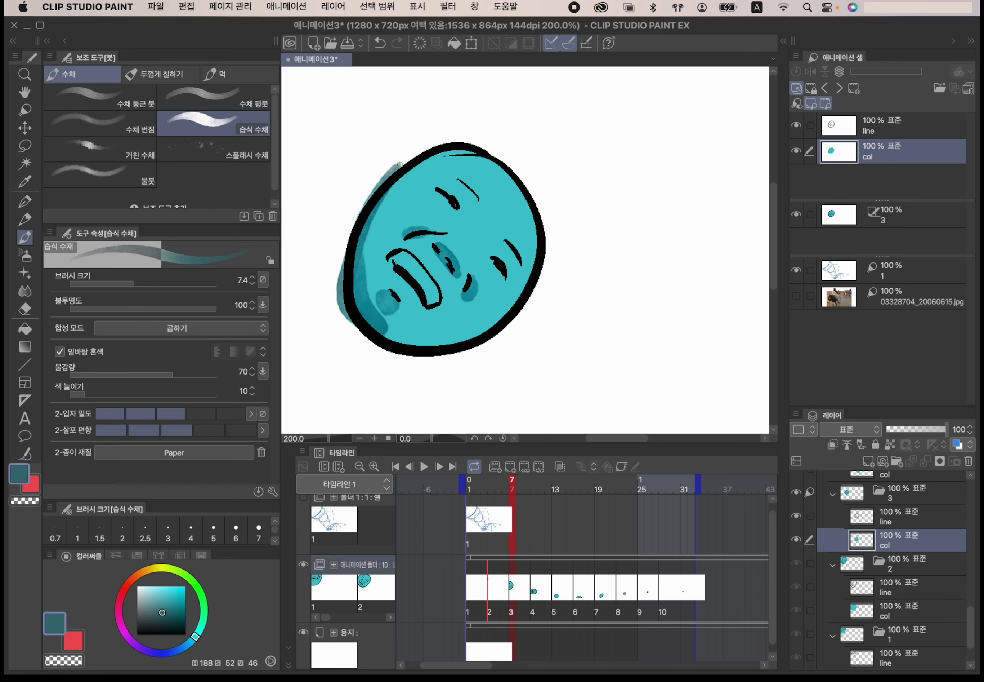
{"action": "key", "text": "super+z"}
Step: Shade a dark teal band along the ball's lower edge and add shadows around both eyebrows on cell 3's col layer
{"action": "mouse_move", "coordinate": [349, 293]}
{"action": "left_mouse_down"}
{"action": "mouse_move", "coordinate": [440, 344]}
{"action": "mouse_move", "coordinate": [421, 346]}
{"action": "mouse_move", "coordinate": [523, 311]}
{"action": "left_mouse_up"}
{"action": "mouse_move", "coordinate": [510, 234]}
{"action": "left_mouse_down"}
{"action": "mouse_move", "coordinate": [488, 246]}
{"action": "mouse_move", "coordinate": [502, 236]}
{"action": "mouse_move", "coordinate": [520, 263]}
{"action": "left_mouse_up"}
{"action": "mouse_move", "coordinate": [465, 187]}
{"action": "left_mouse_down"}
{"action": "mouse_move", "coordinate": [479, 205]}
{"action": "mouse_move", "coordinate": [469, 217]}
{"action": "left_mouse_up"}
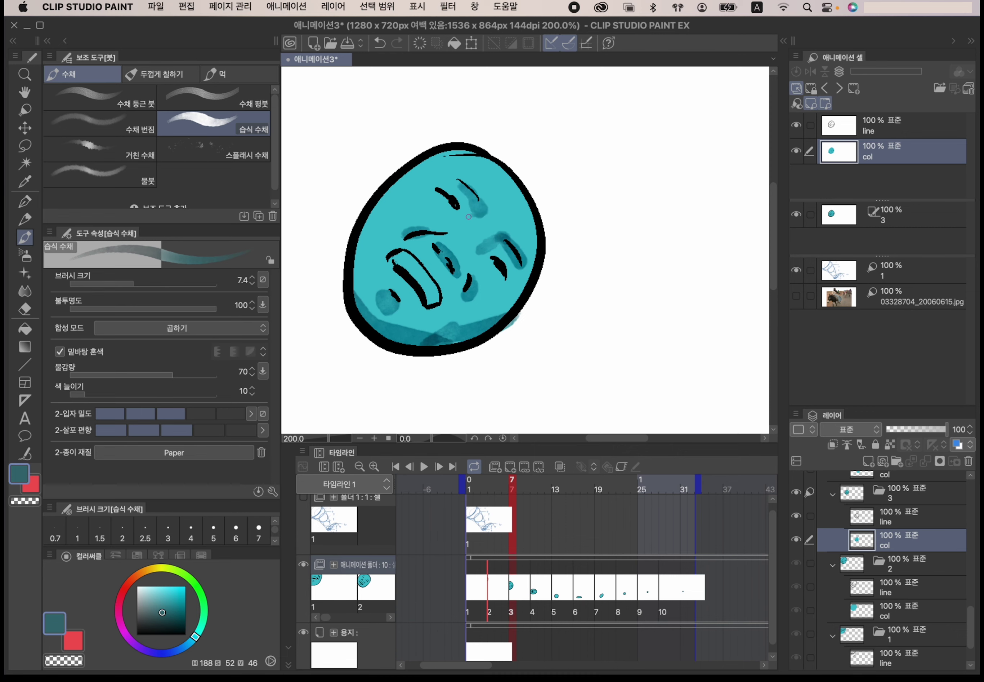
Step: Return to frame 1, fit the whole canvas in view, and play the animation to review the motion
{"action": "left_click_drag", "start_coordinate": [507, 487], "coordinate": [470, 489]}
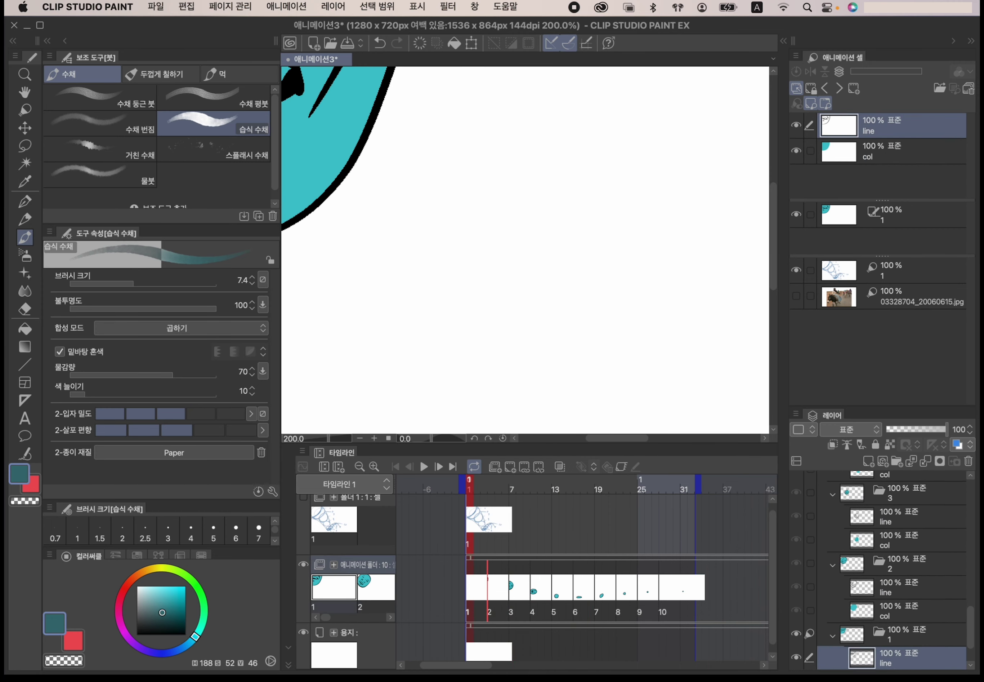
{"action": "left_click", "coordinate": [50, 41]}
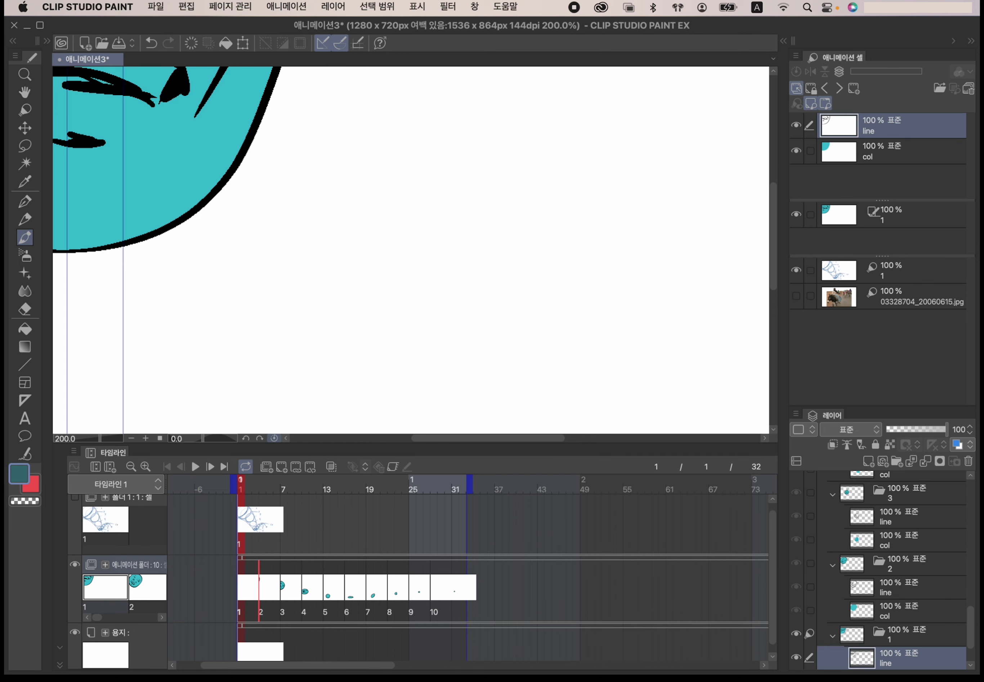
{"action": "left_click_drag", "start_coordinate": [100, 438], "coordinate": [94, 440]}
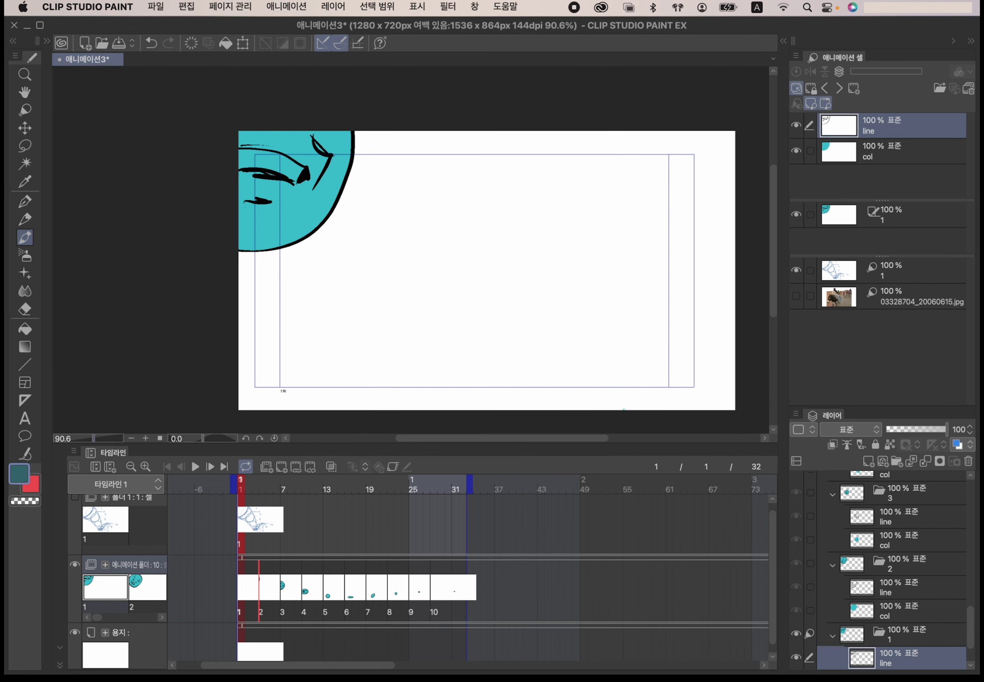
{"action": "left_click", "coordinate": [195, 466]}
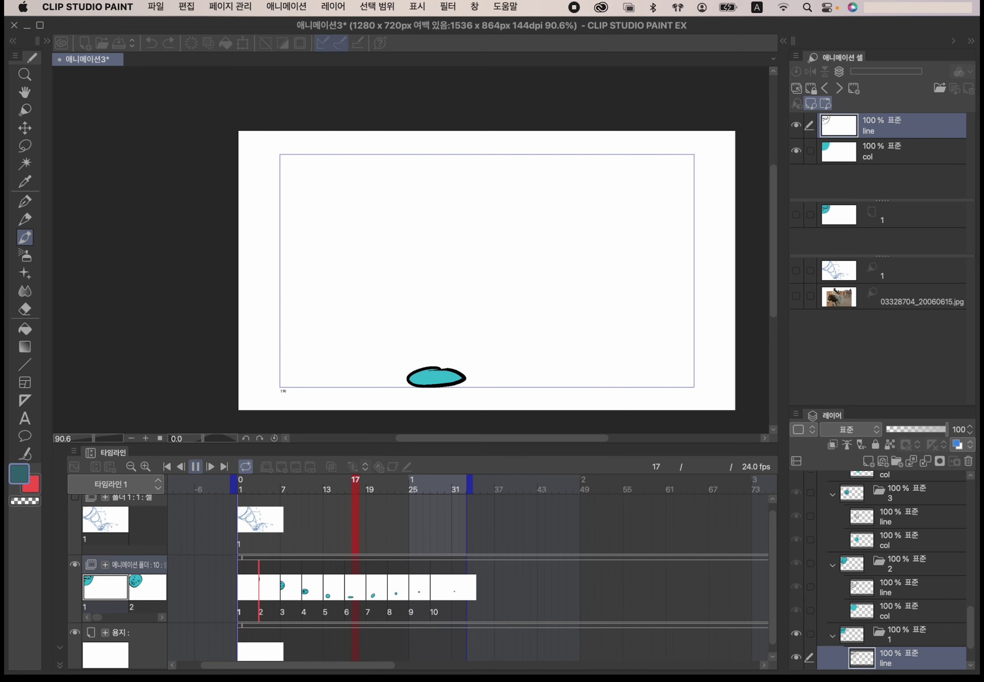